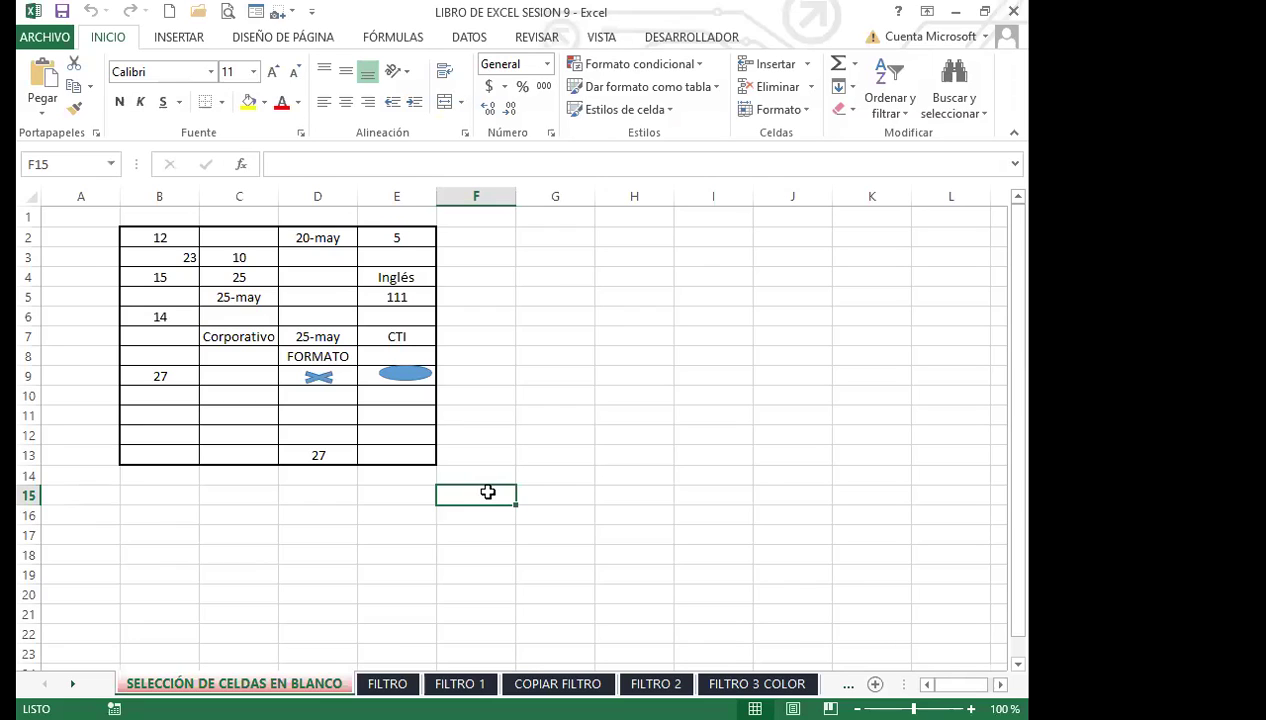
Select the blank cells across the sheet's used area with Go To Special, starting from the single cell B3.
left_click(165, 255)
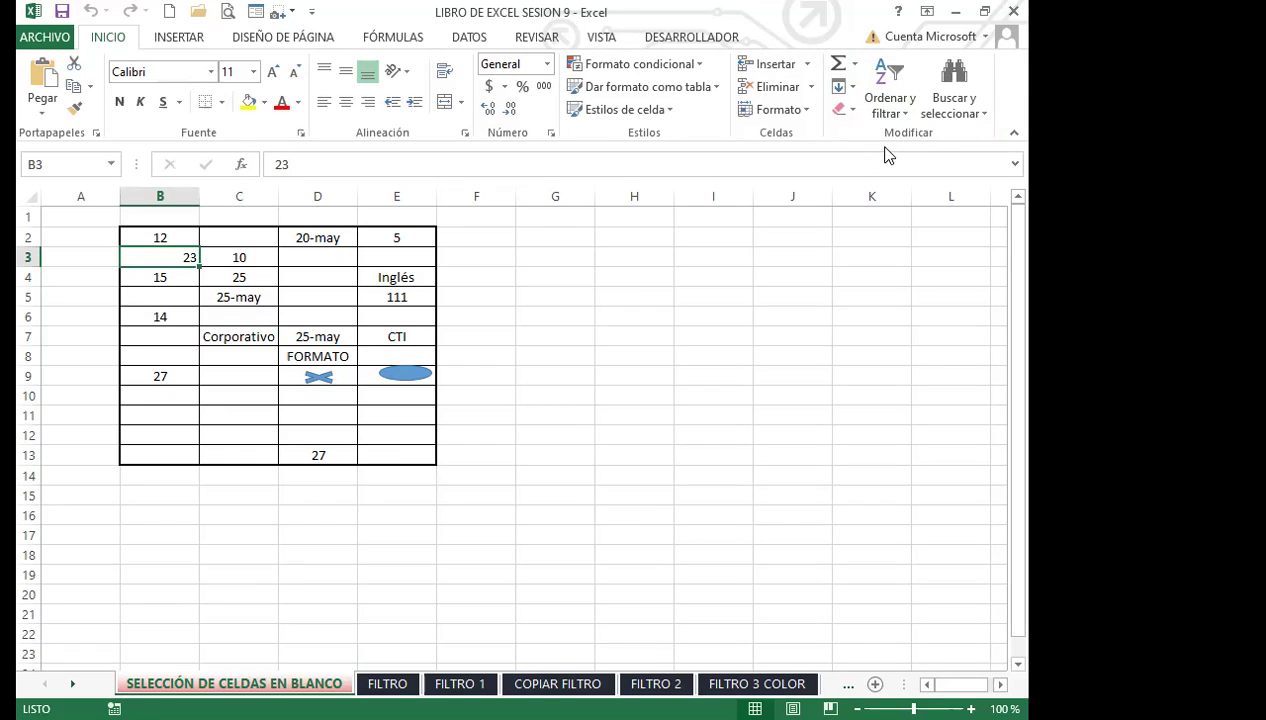
left_click(987, 119)
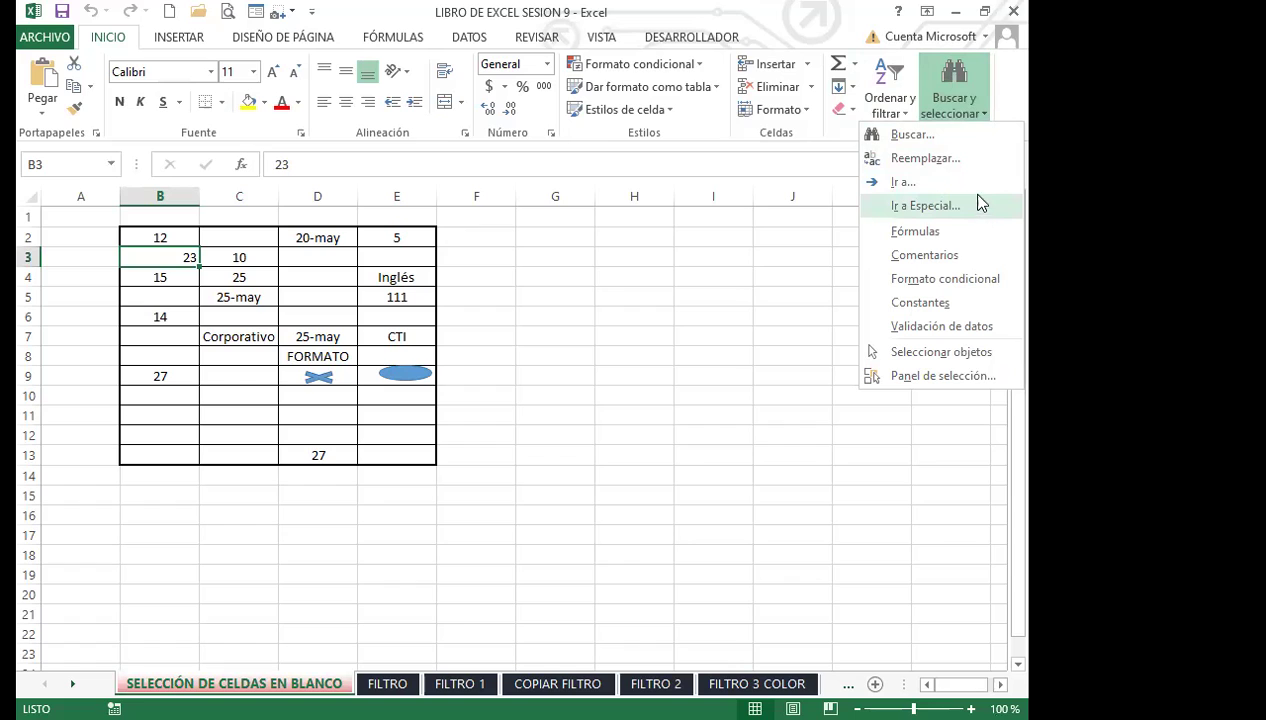
left_click(923, 207)
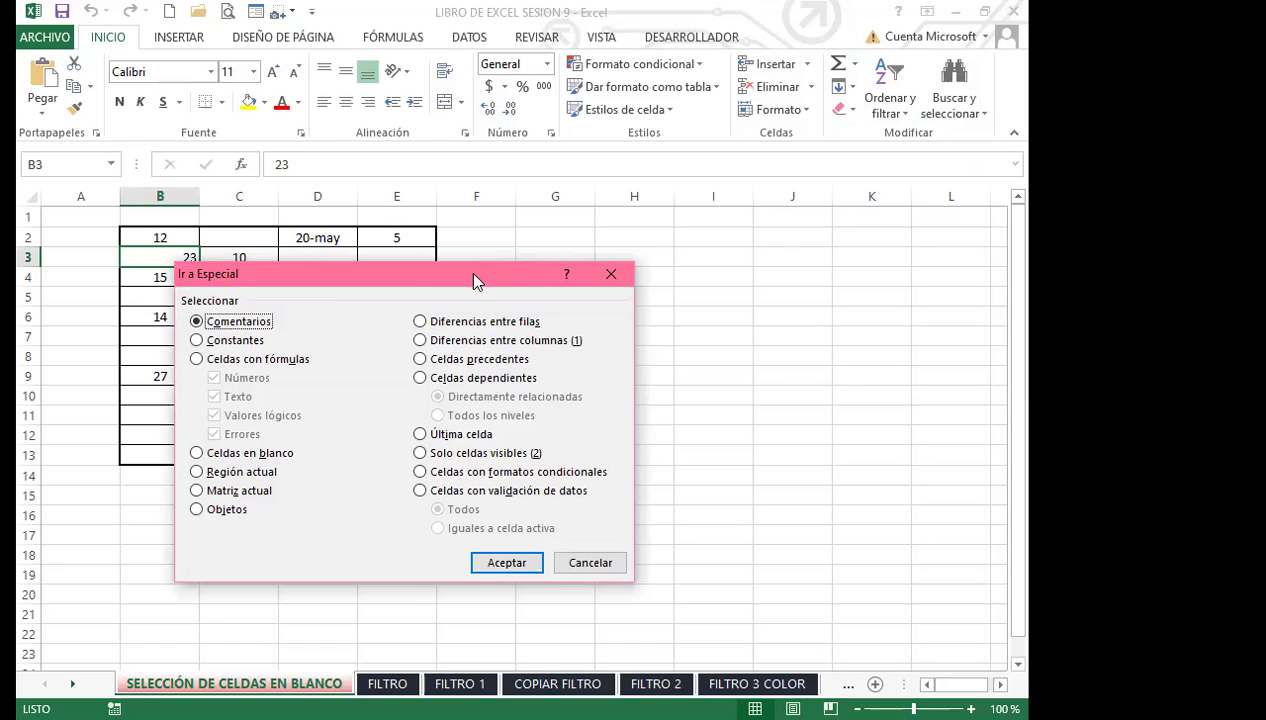
left_click_drag(481, 281, 758, 168)
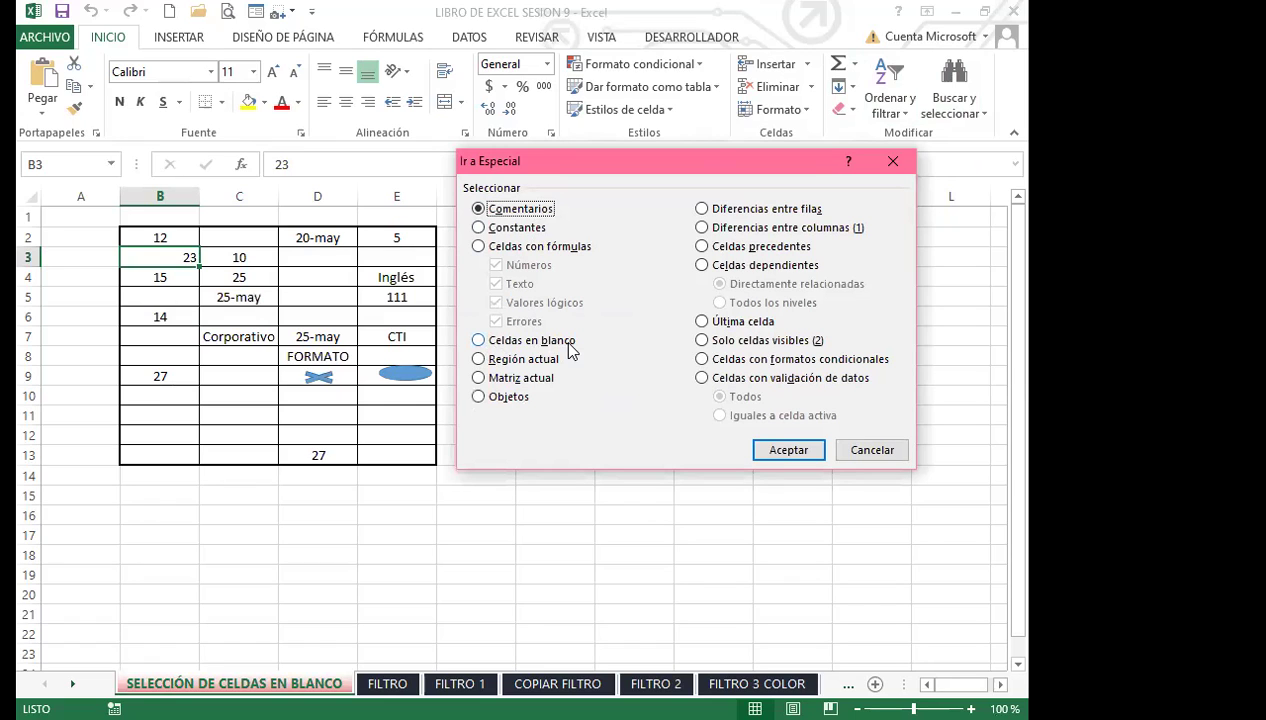
left_click(479, 341)
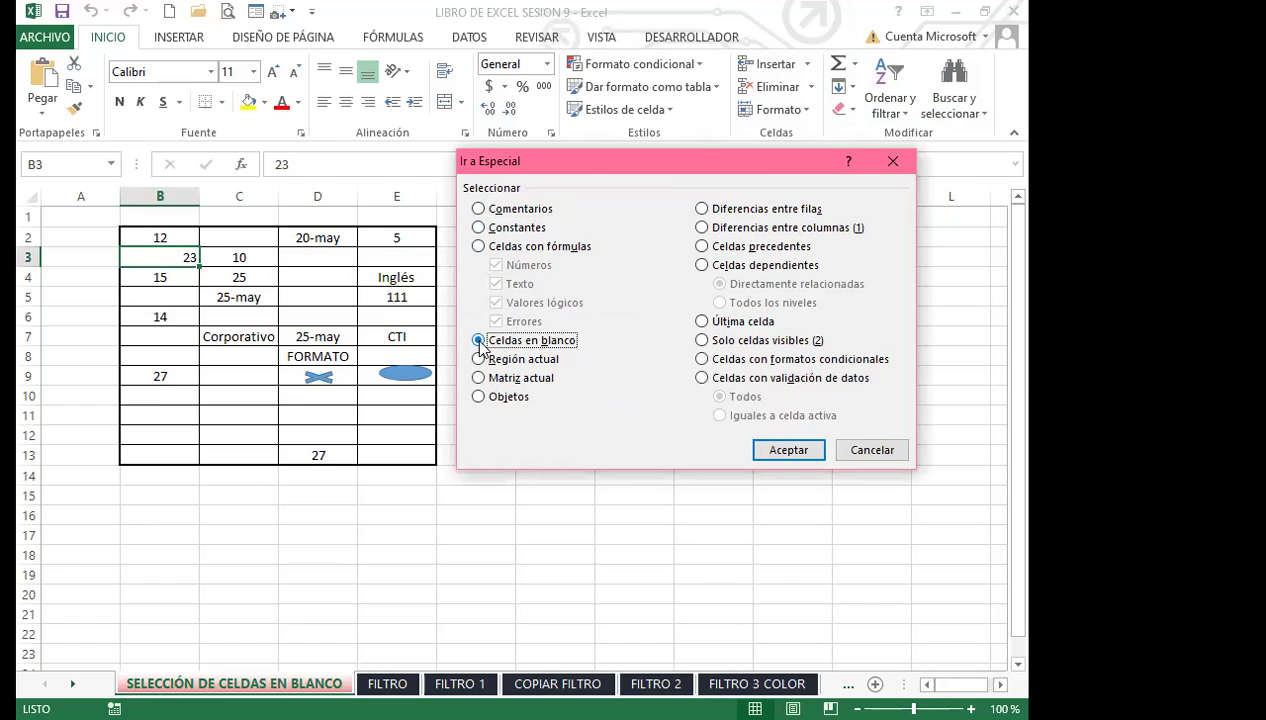
left_click(800, 450)
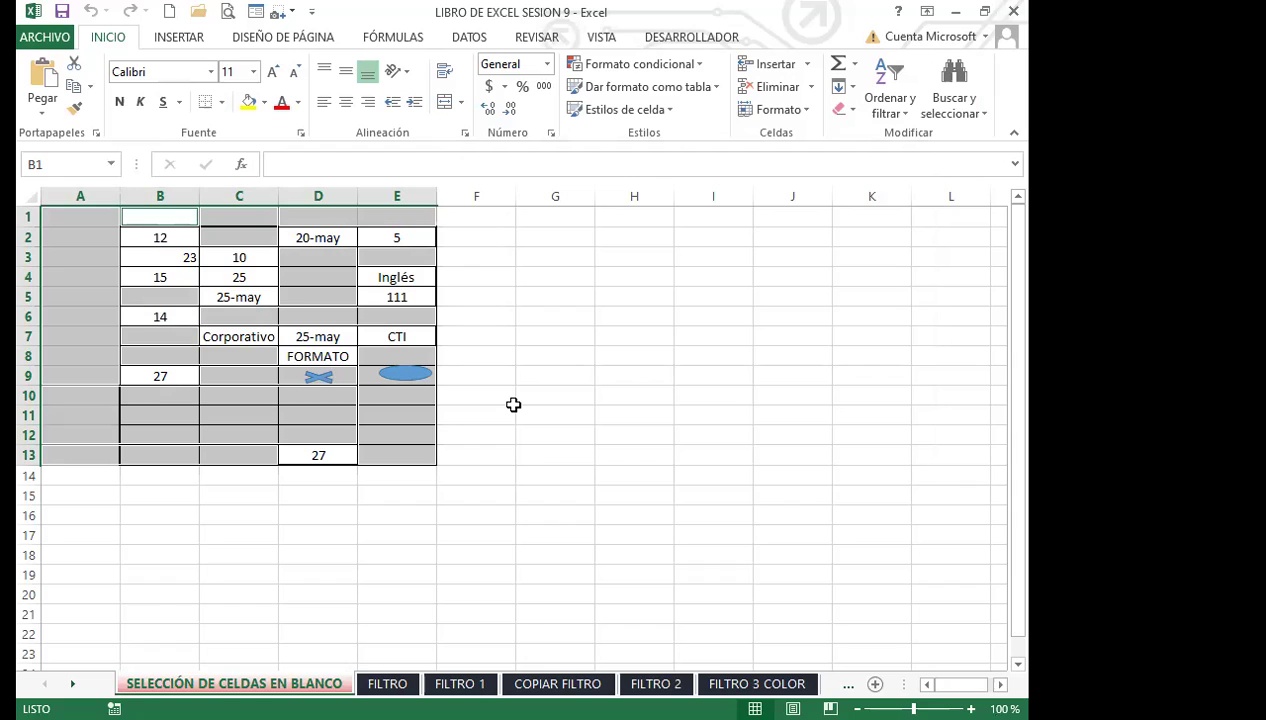
left_click(153, 242)
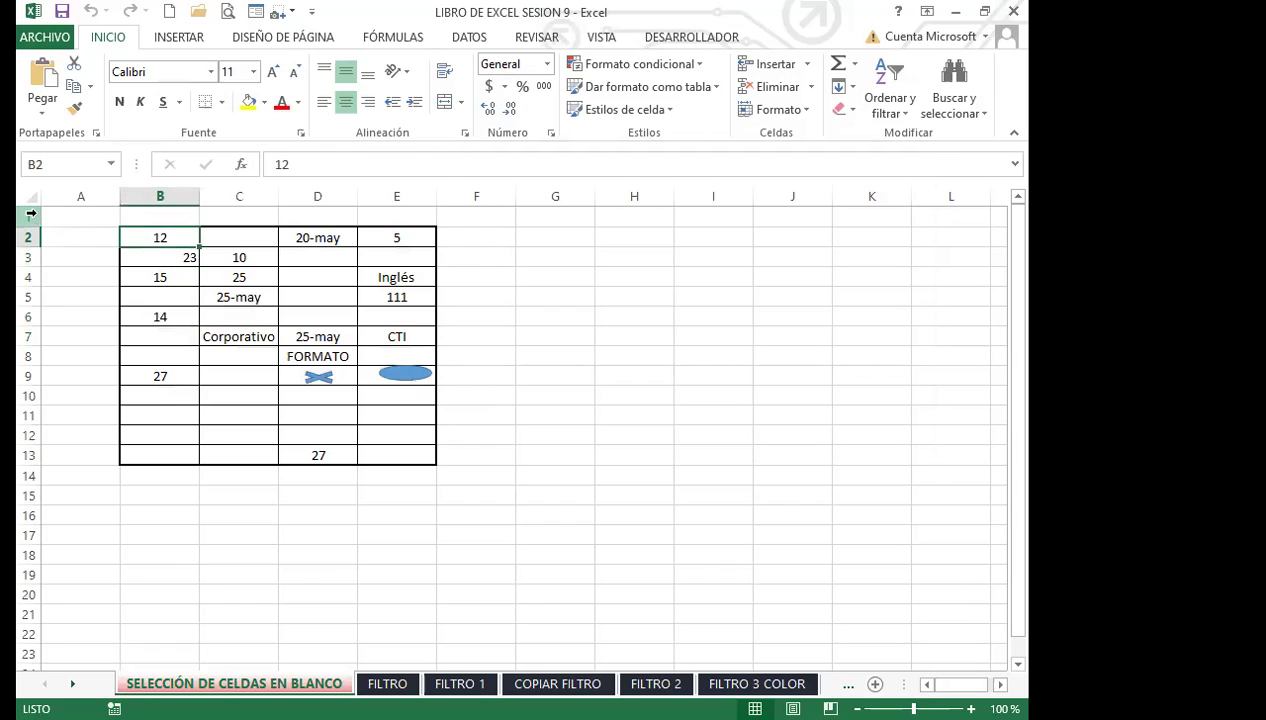
left_click(31, 215)
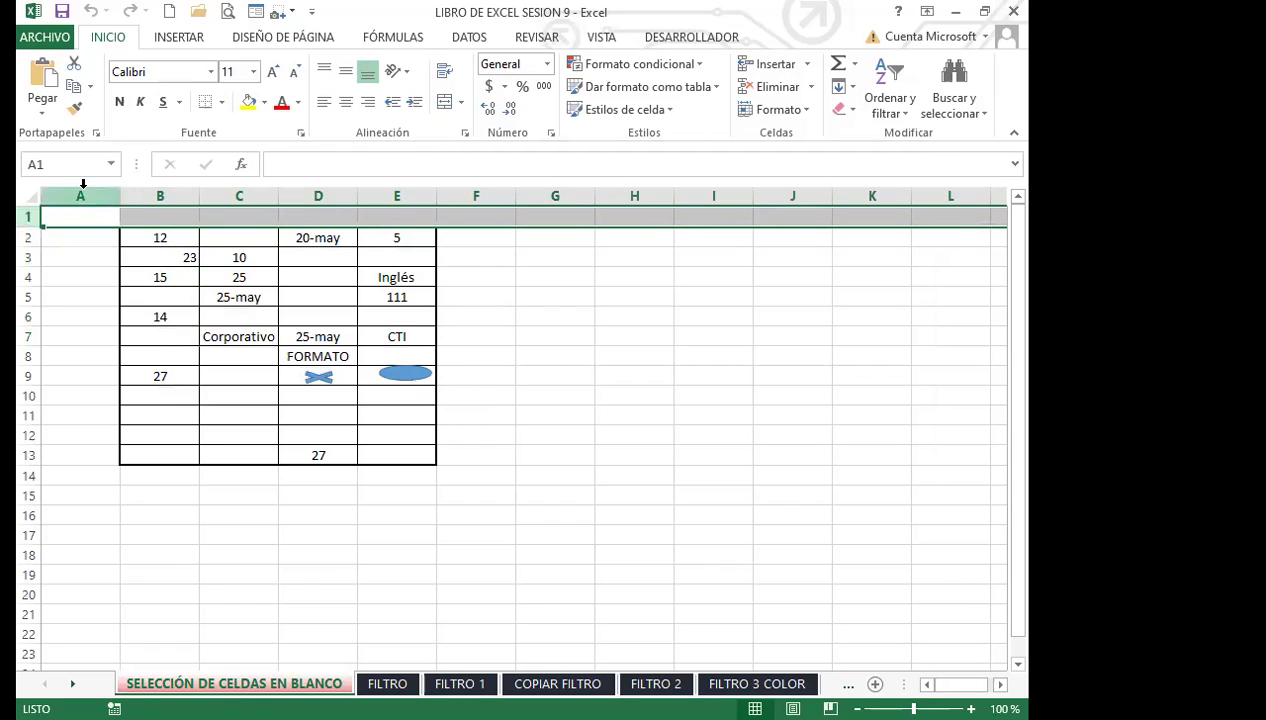
left_click(158, 277)
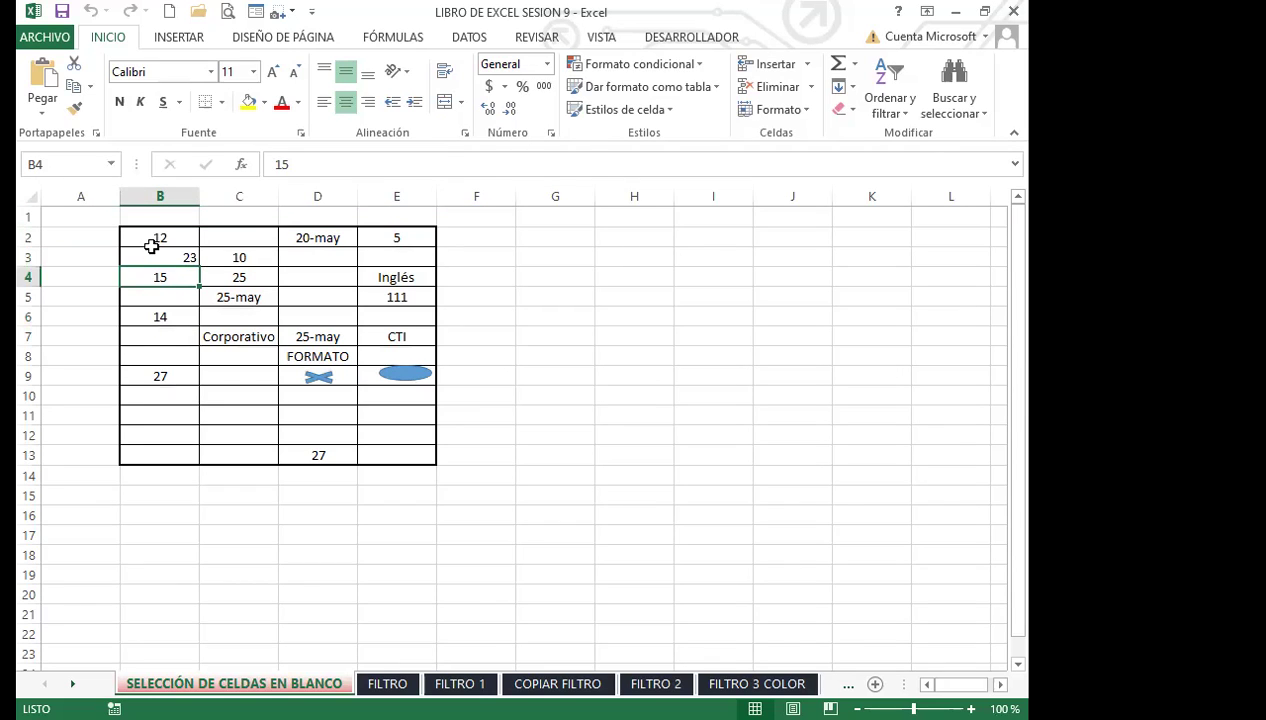
left_click_drag(153, 235, 406, 456)
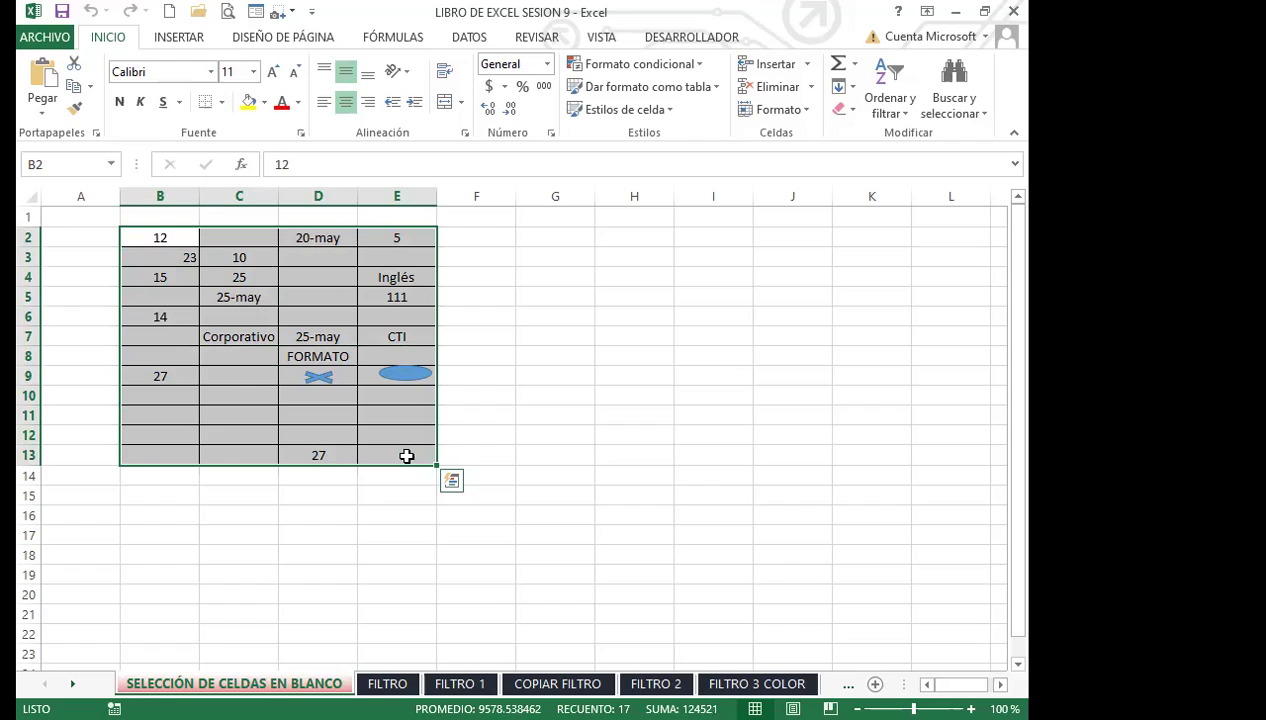
left_click(400, 440)
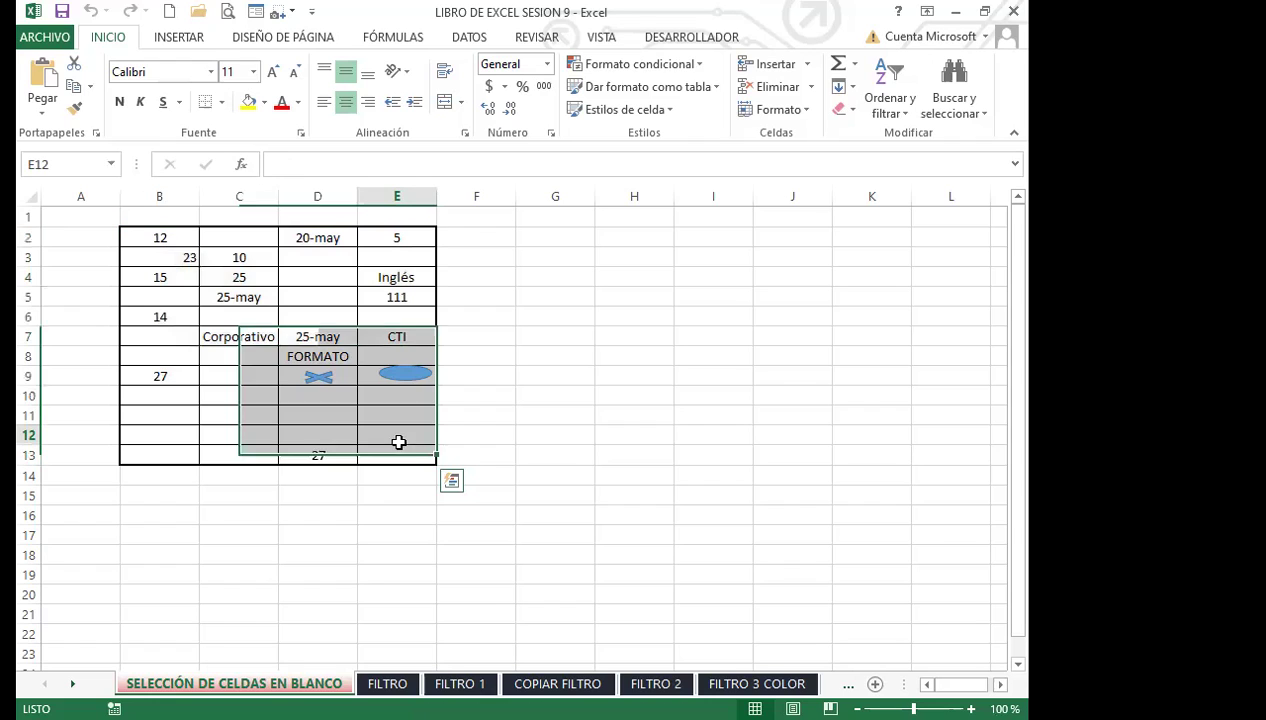
Move the ellipse from cell E9 out into column F and back onto cell E9.
left_click(318, 380)
left_click_drag(415, 378, 485, 328)
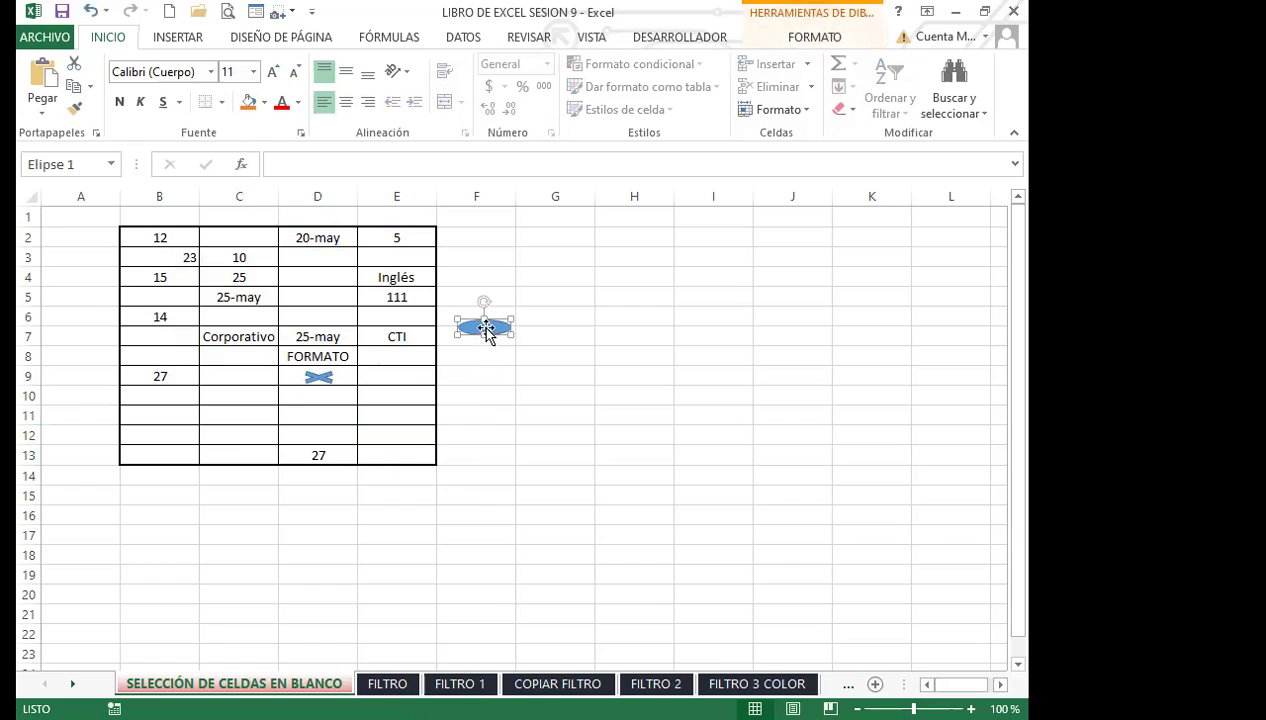
left_click_drag(492, 331, 407, 383)
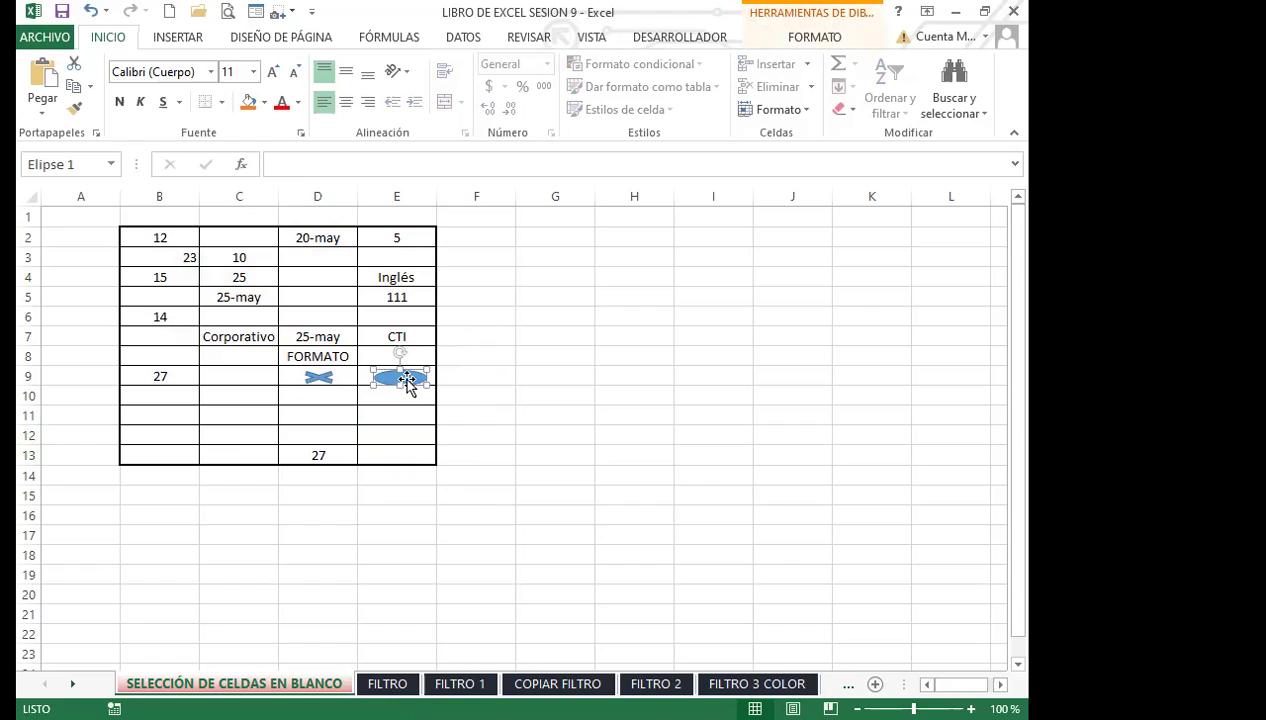
Inspect the contents of cells D8, D7 and D2 in the table.
left_click(320, 352)
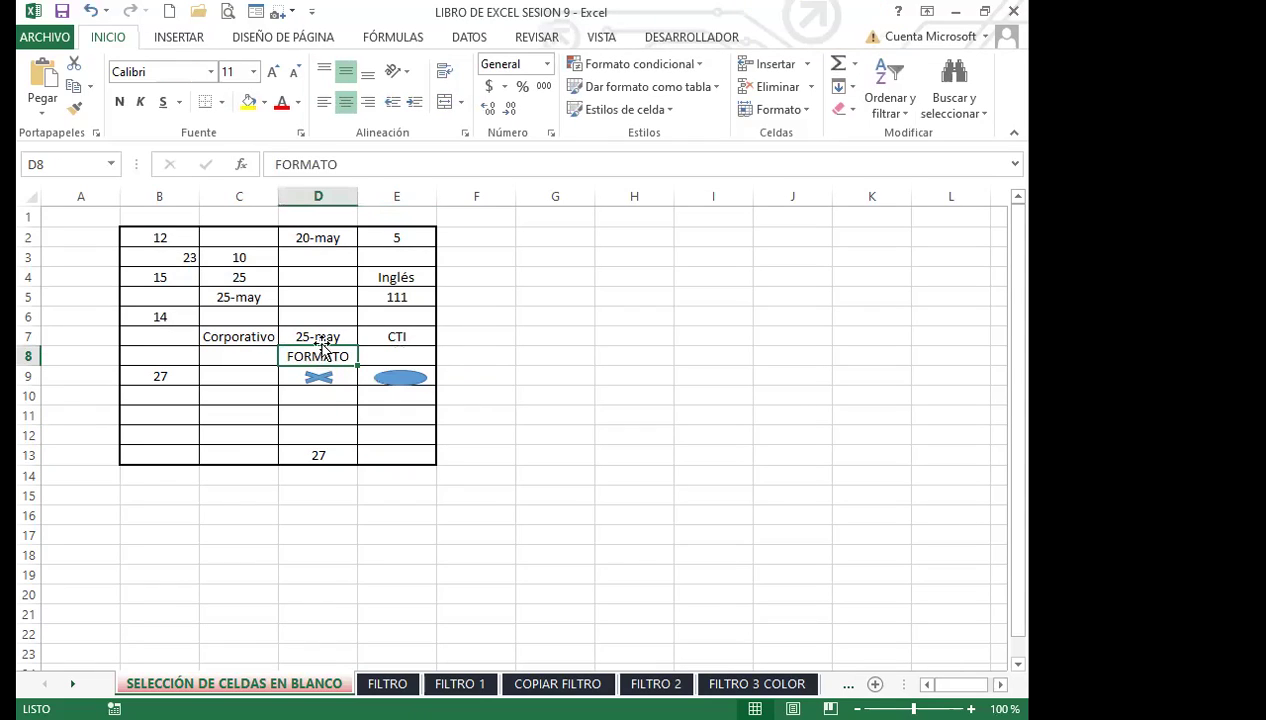
left_click(325, 335)
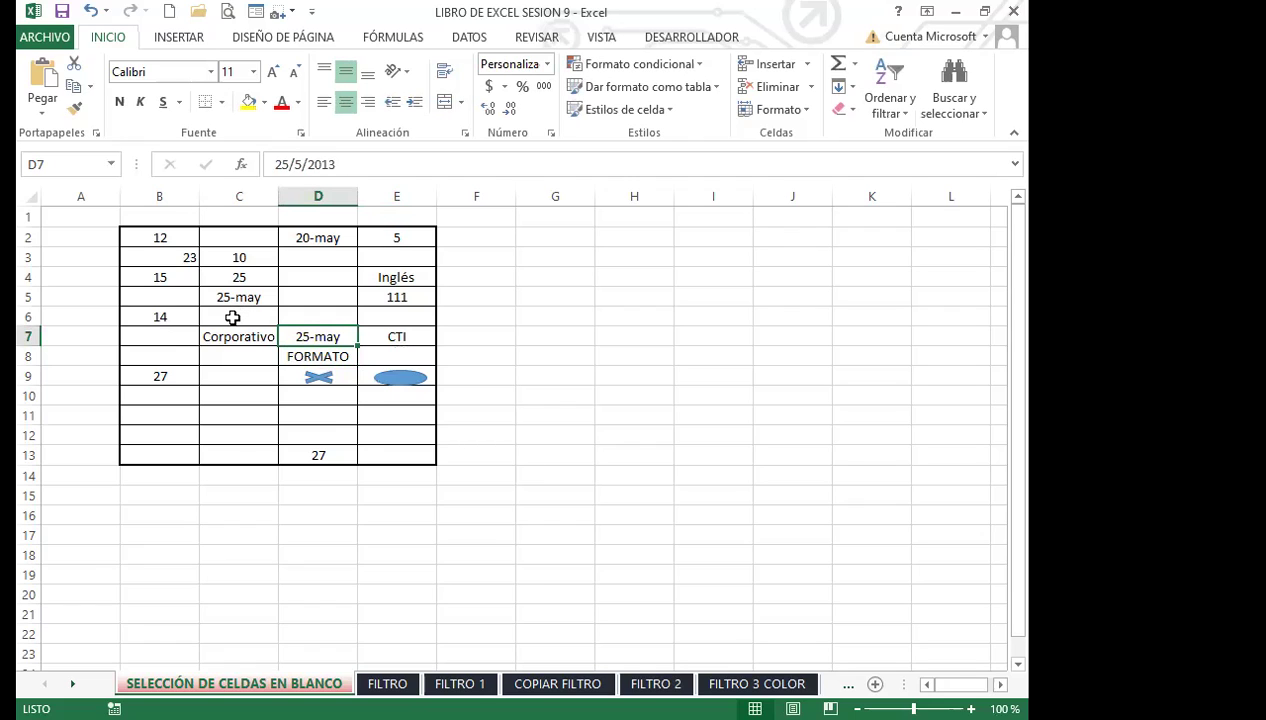
left_click(341, 238)
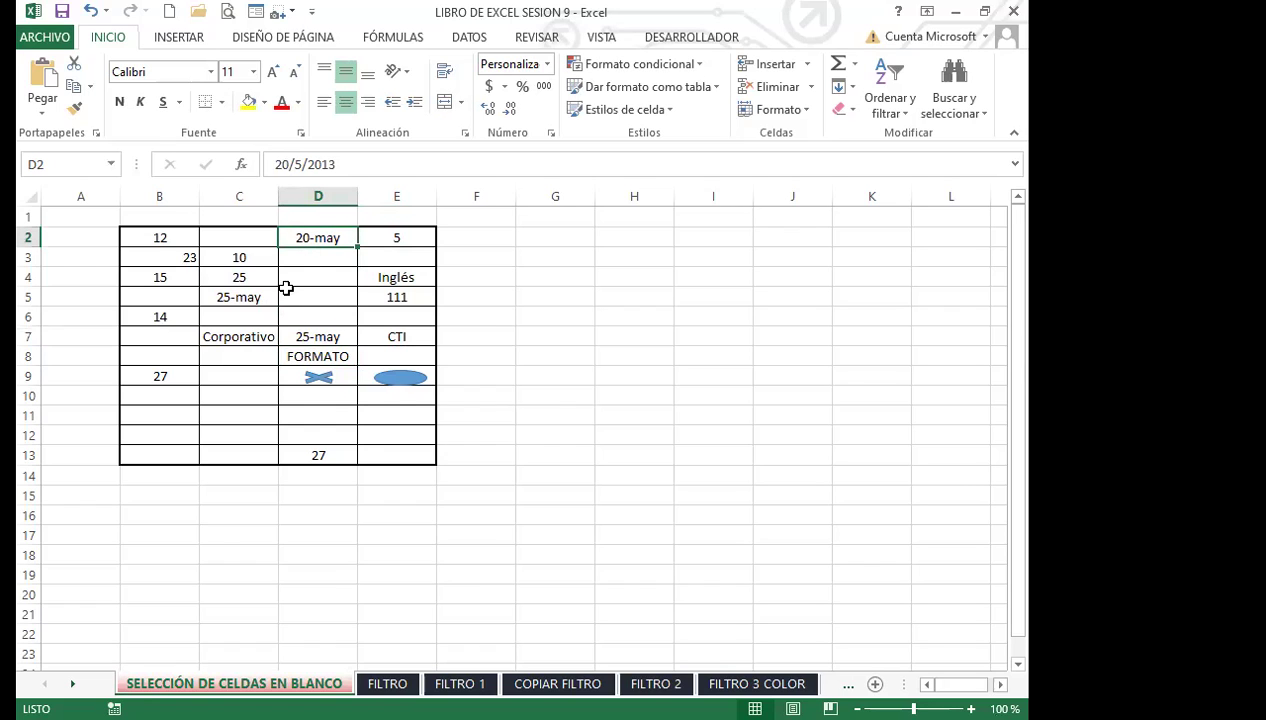
Nudge the ellipse and the cross shape slightly within cells E9 and D9.
left_click_drag(410, 378, 324, 376)
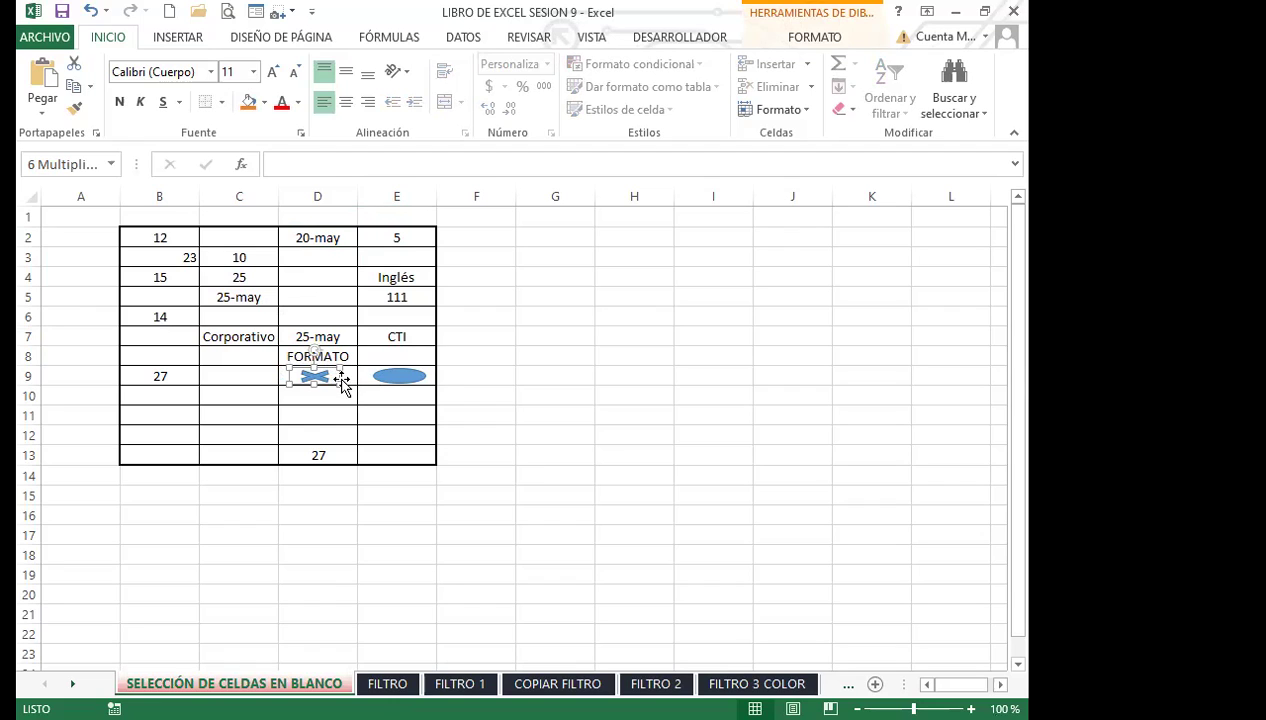
left_click_drag(314, 377, 320, 377)
Select the blank cells within the table B2:E13 using Go To Special and fill them with light orange.
mouse_move(147, 232)
left_mouse_down()
mouse_move(291, 263)
mouse_move(415, 361)
mouse_move(418, 452)
left_mouse_up()
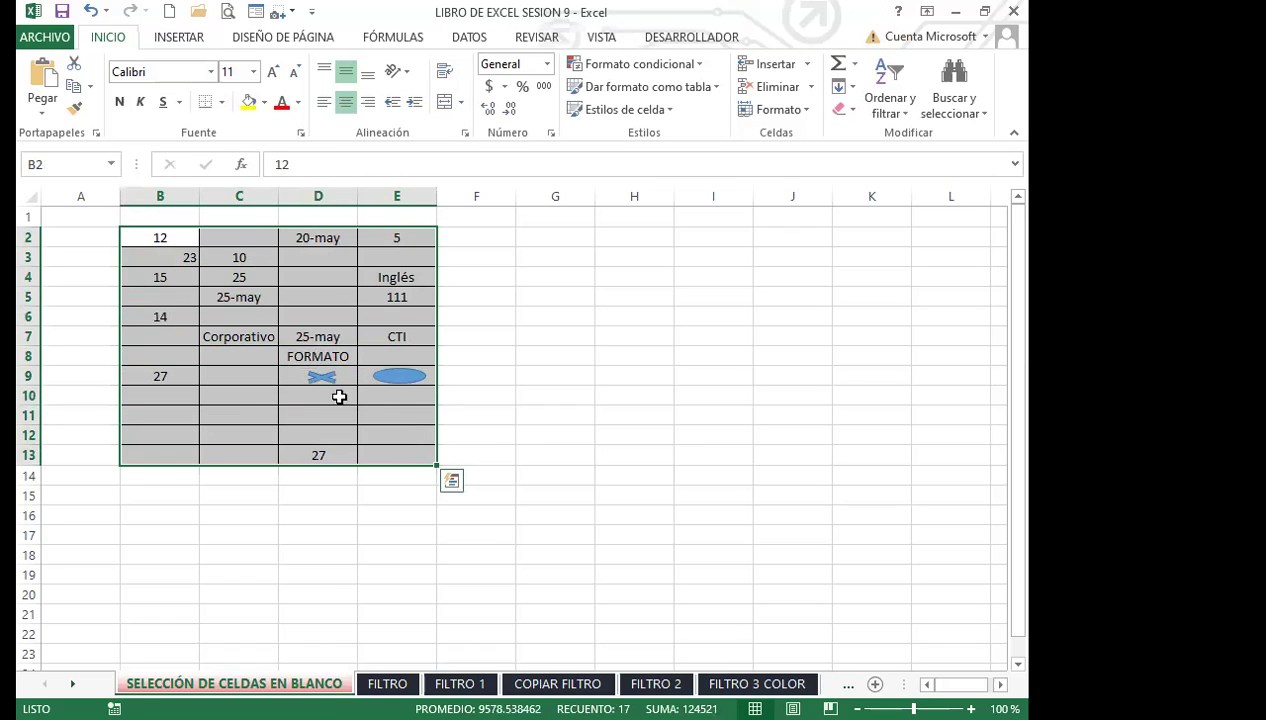
left_click(979, 114)
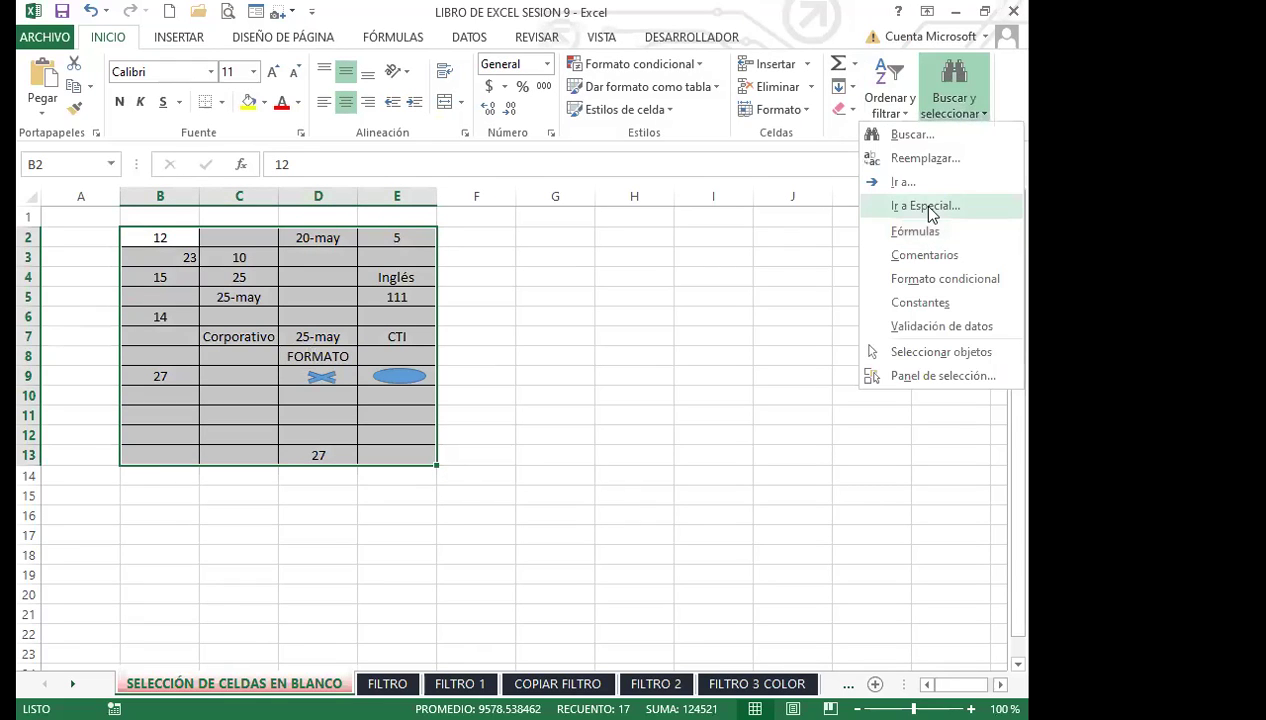
left_click(899, 206)
left_click(478, 340)
left_click(788, 455)
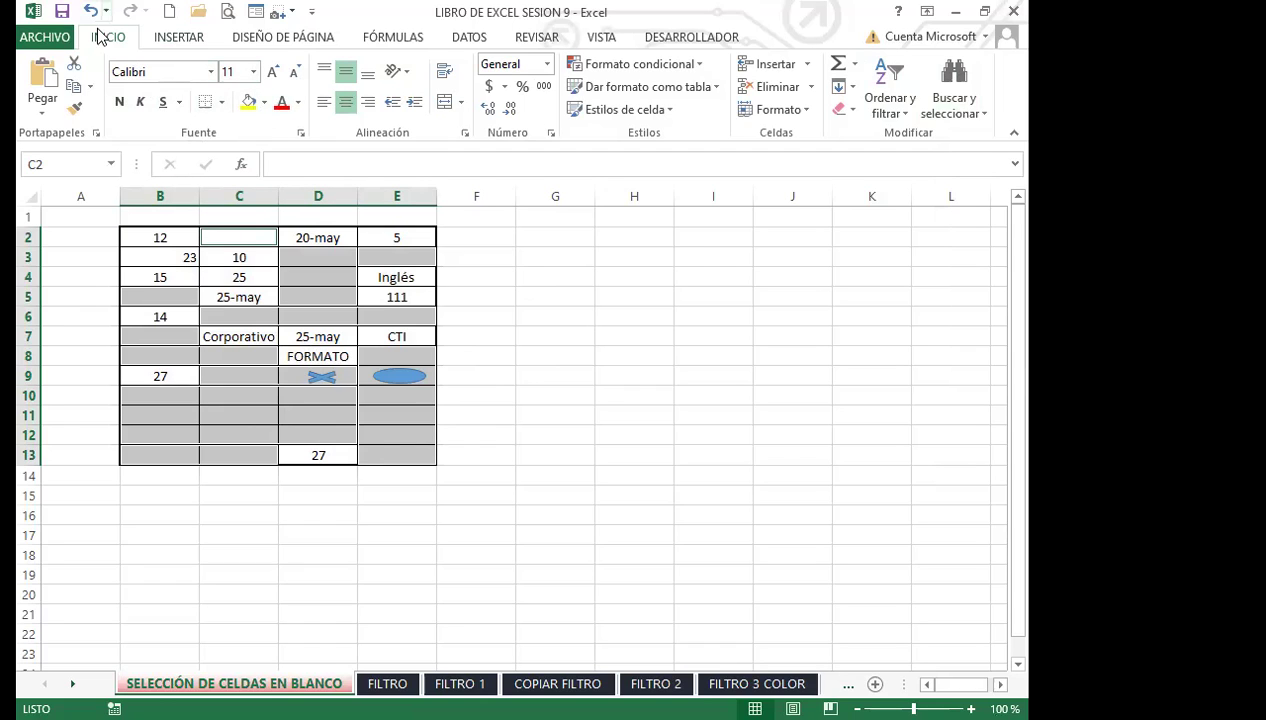
left_click(264, 102)
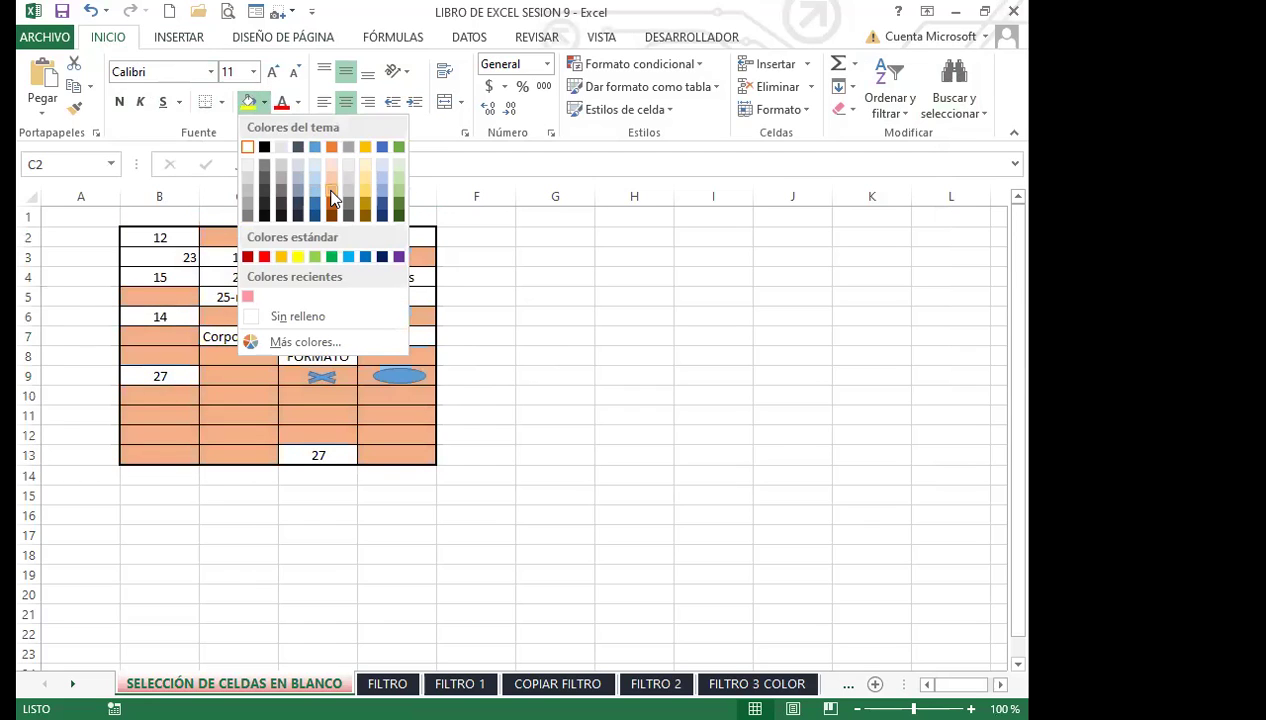
left_click(333, 198)
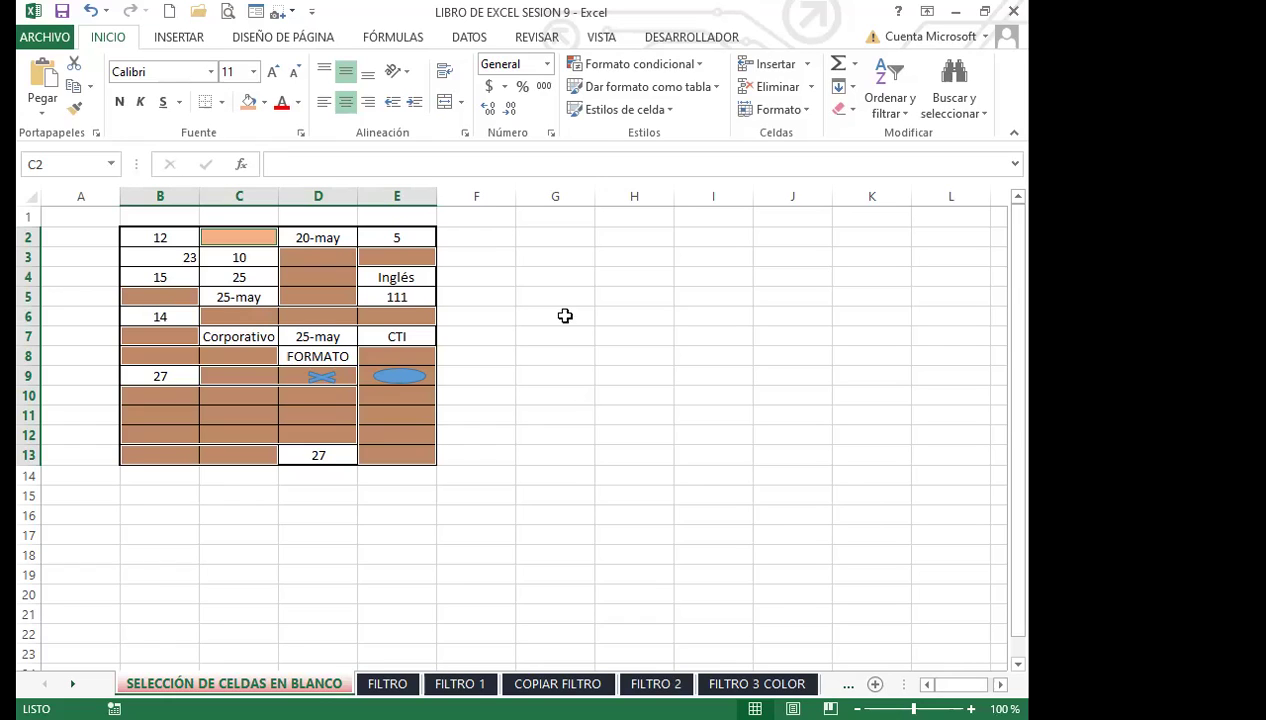
Enter the text GFGF in the blank cell E6.
left_click(400, 318)
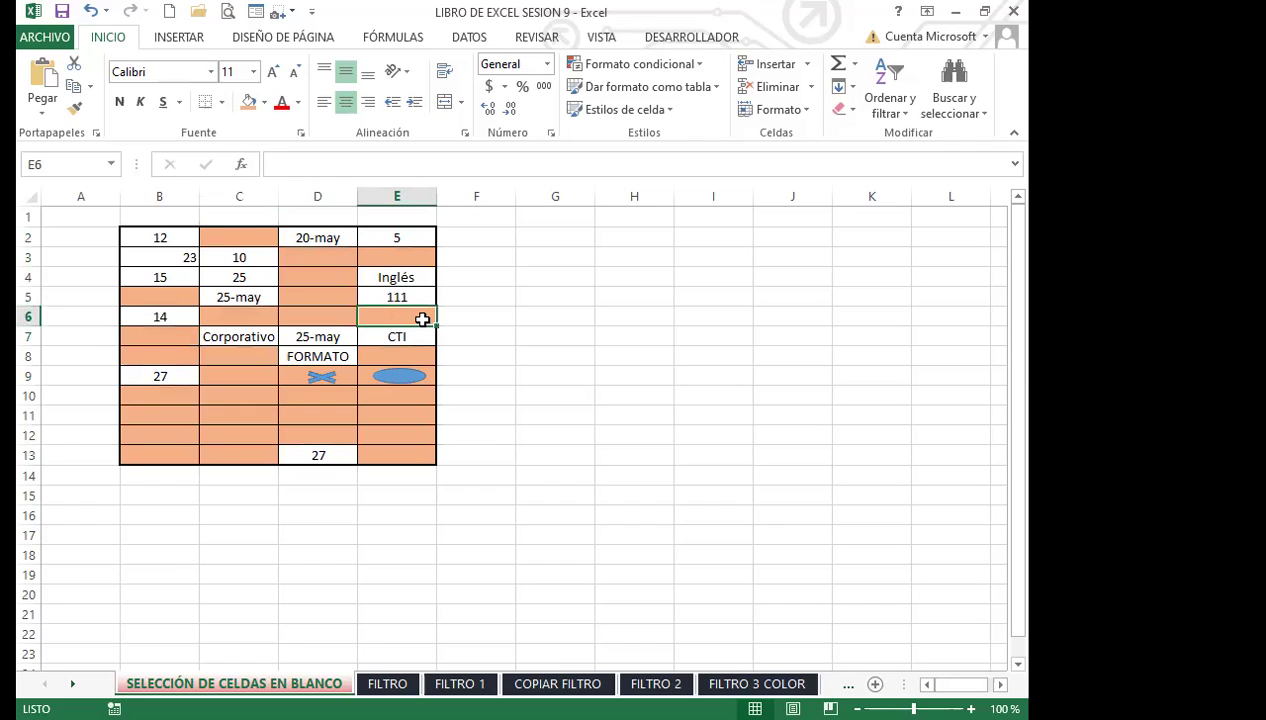
type("GFGF")
left_click(493, 330)
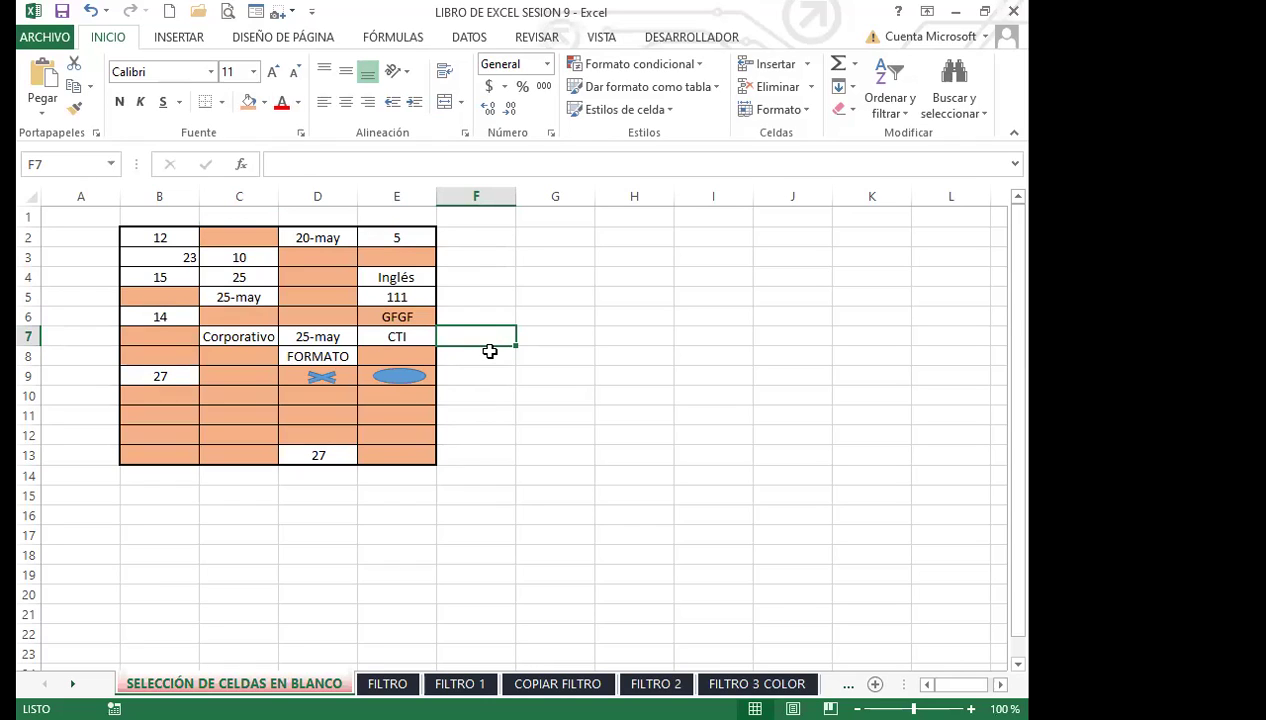
Undo the entry in cell E6, the orange fill and the last nudge of the cross shape.
key("ctrl+z")
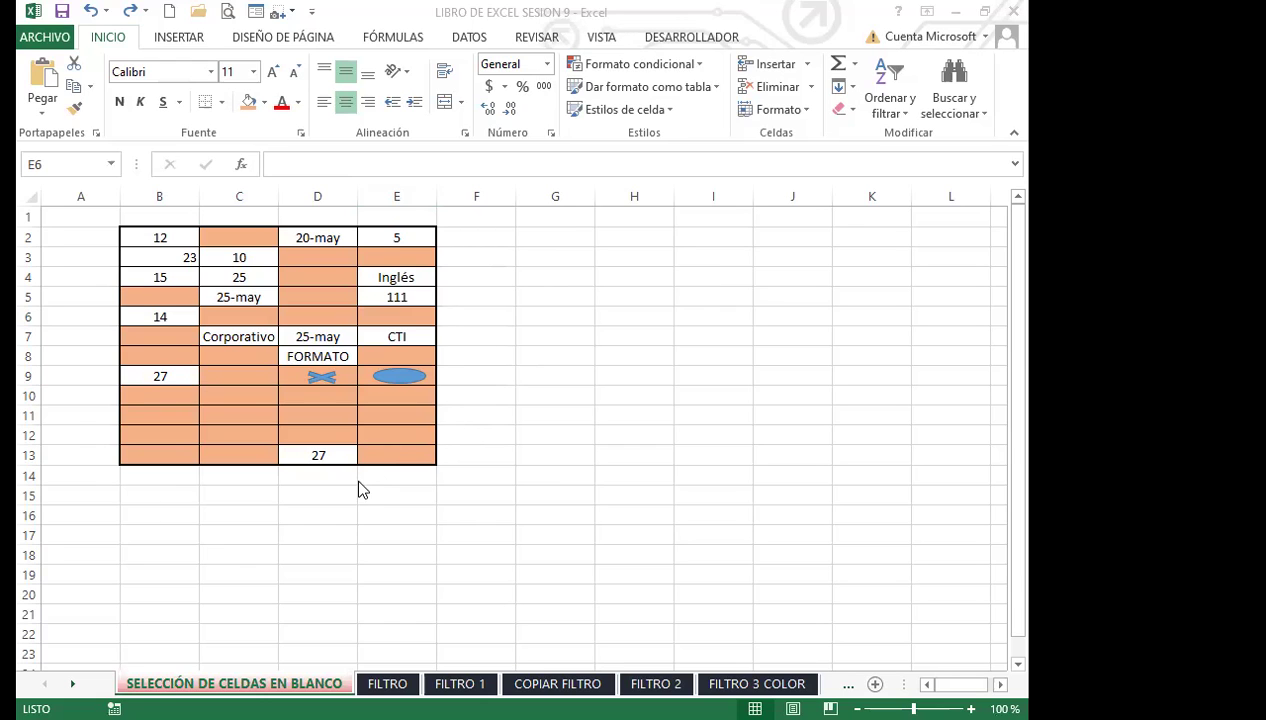
key("ctrl+z")
key("ctrl+z")
left_click(310, 480)
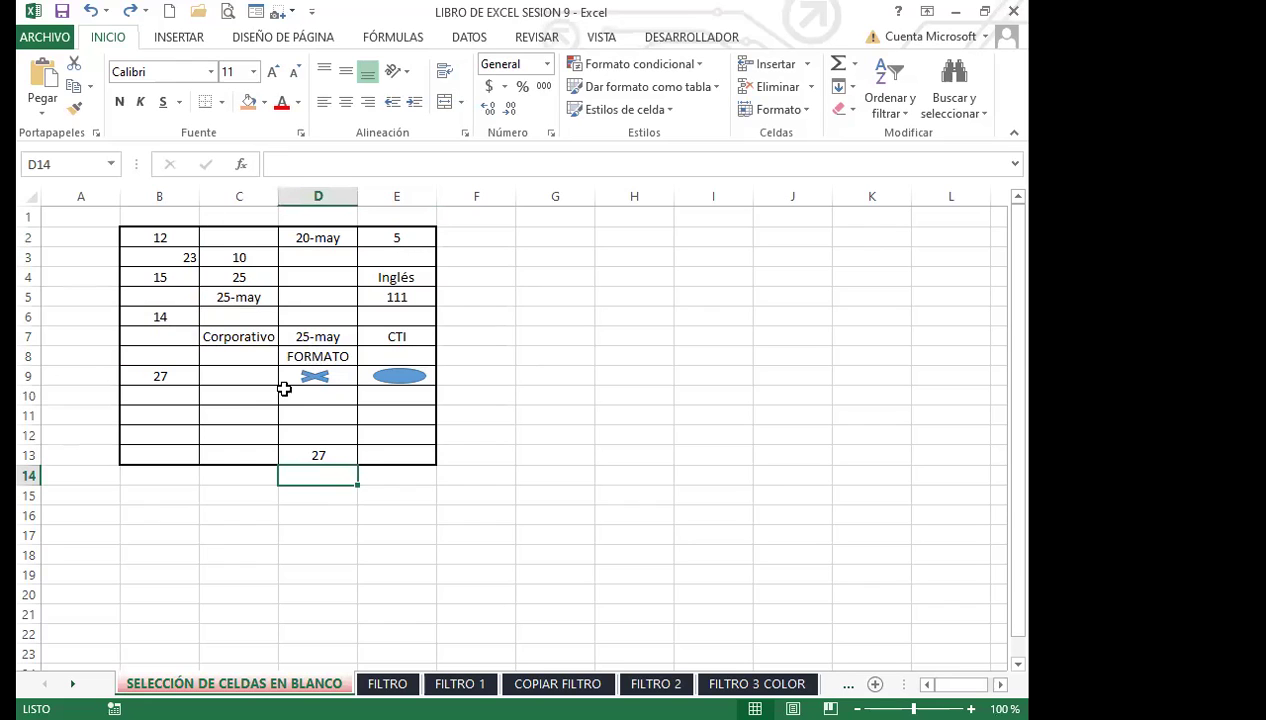
left_click(227, 395)
Select only the blank cells within the table range B2:E13 using Go To Special's blanks option.
left_click_drag(139, 237, 424, 455)
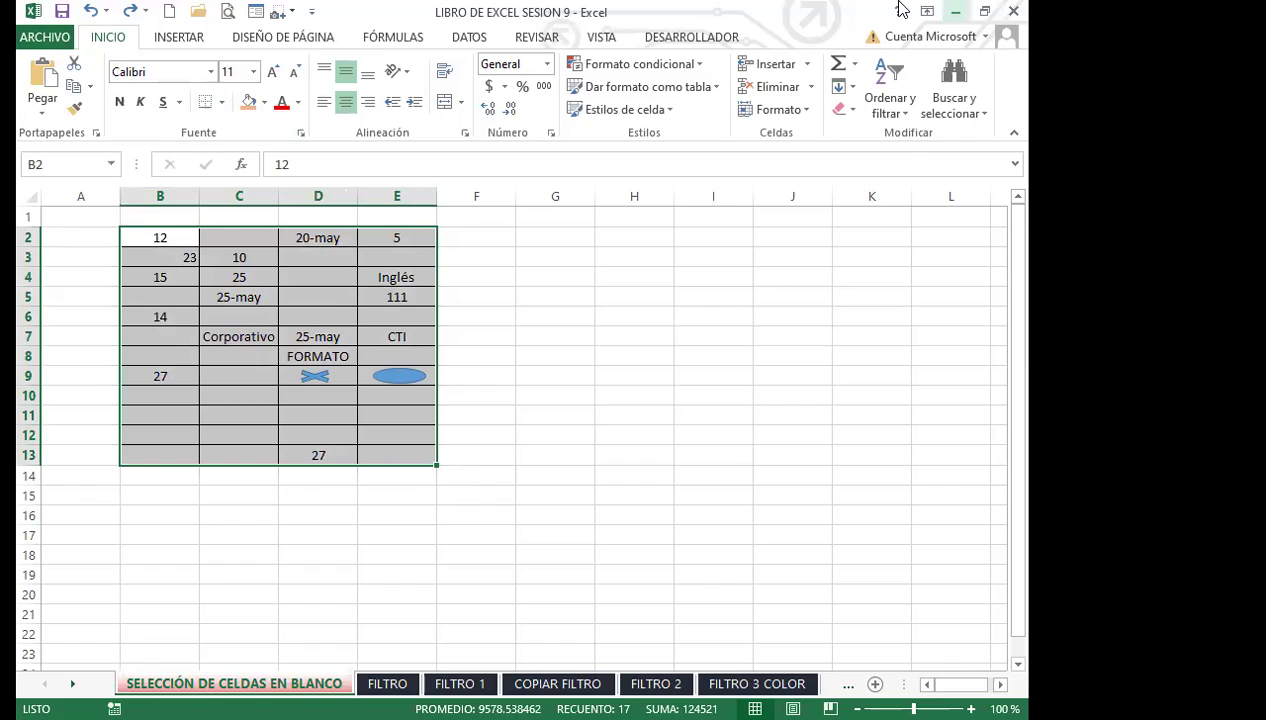
left_click(988, 117)
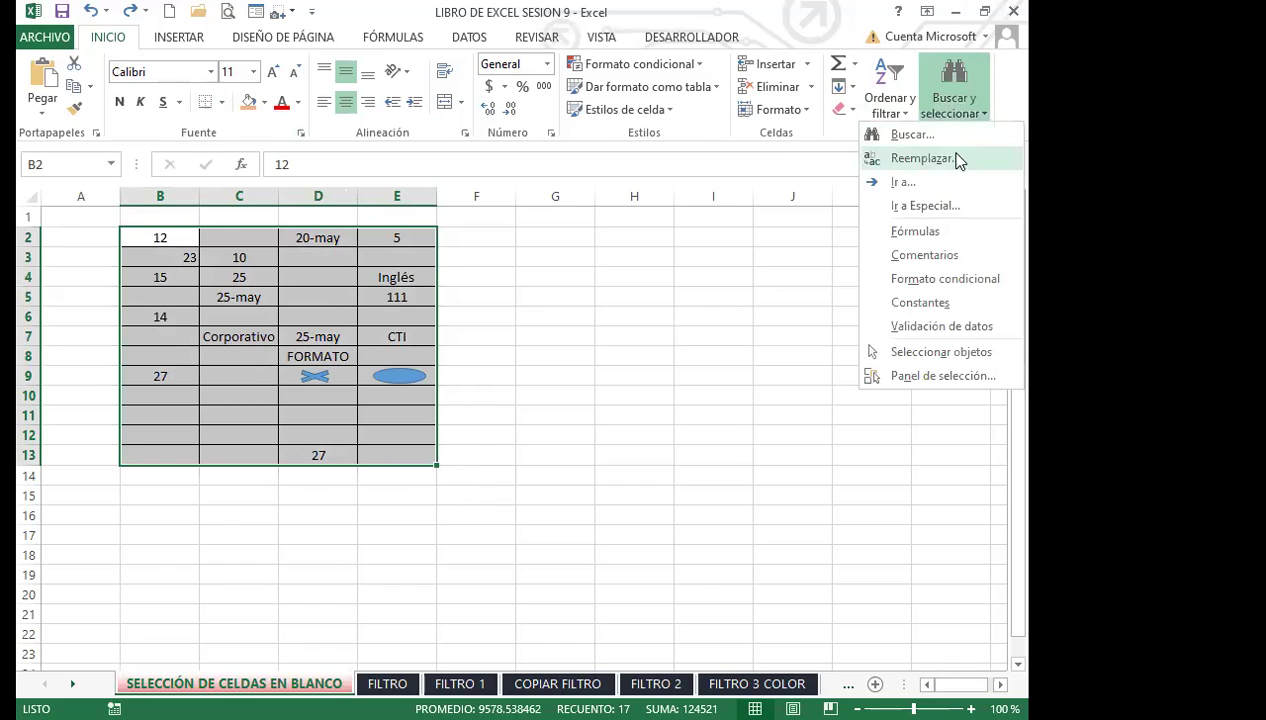
left_click(926, 205)
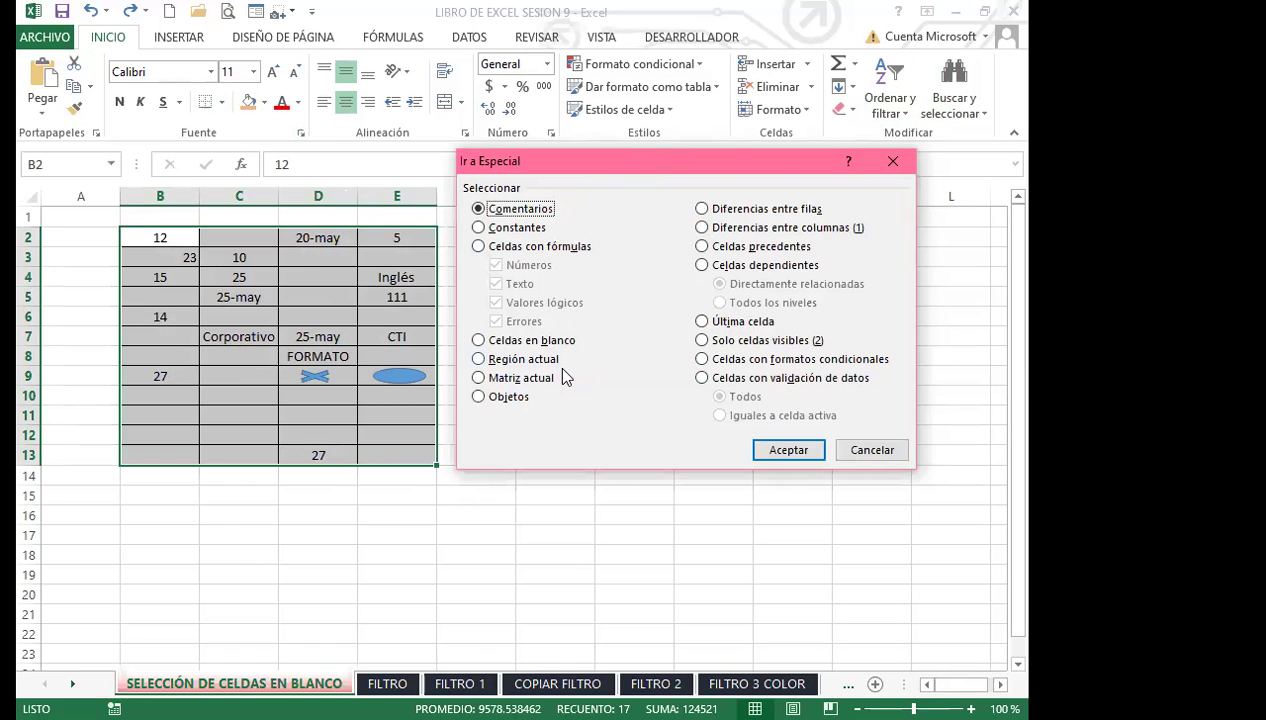
left_click(479, 341)
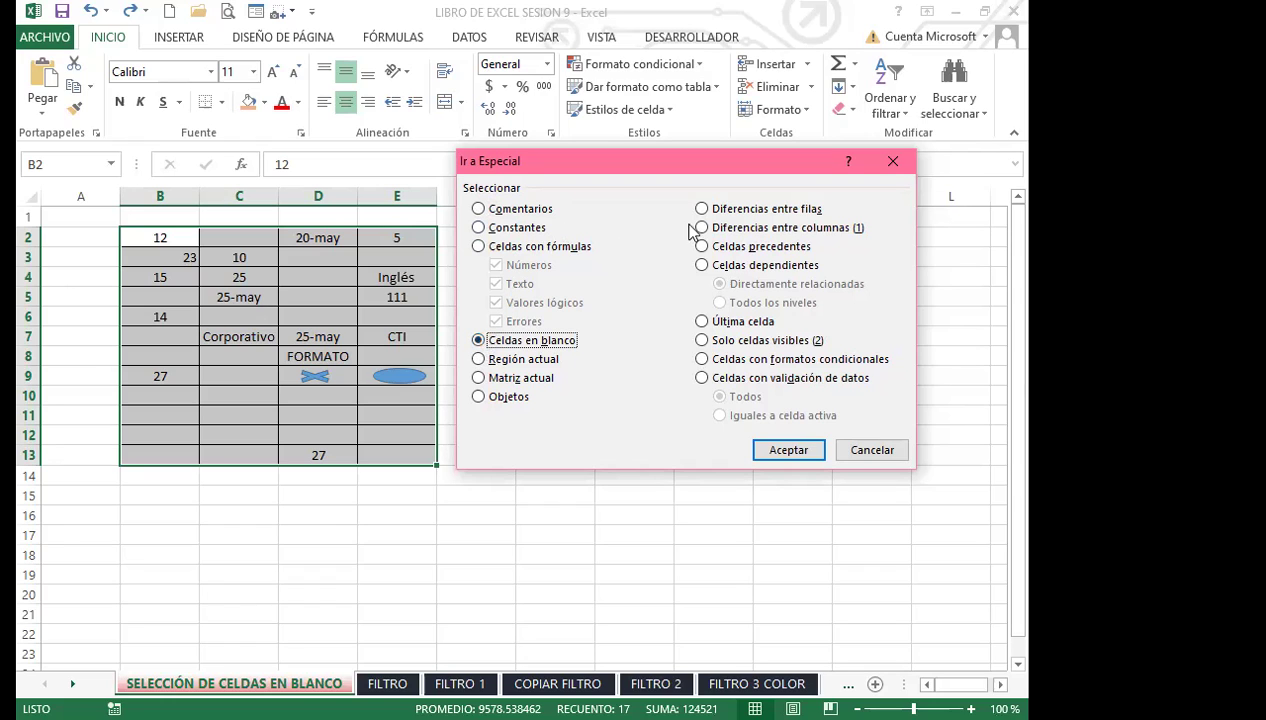
left_click(786, 450)
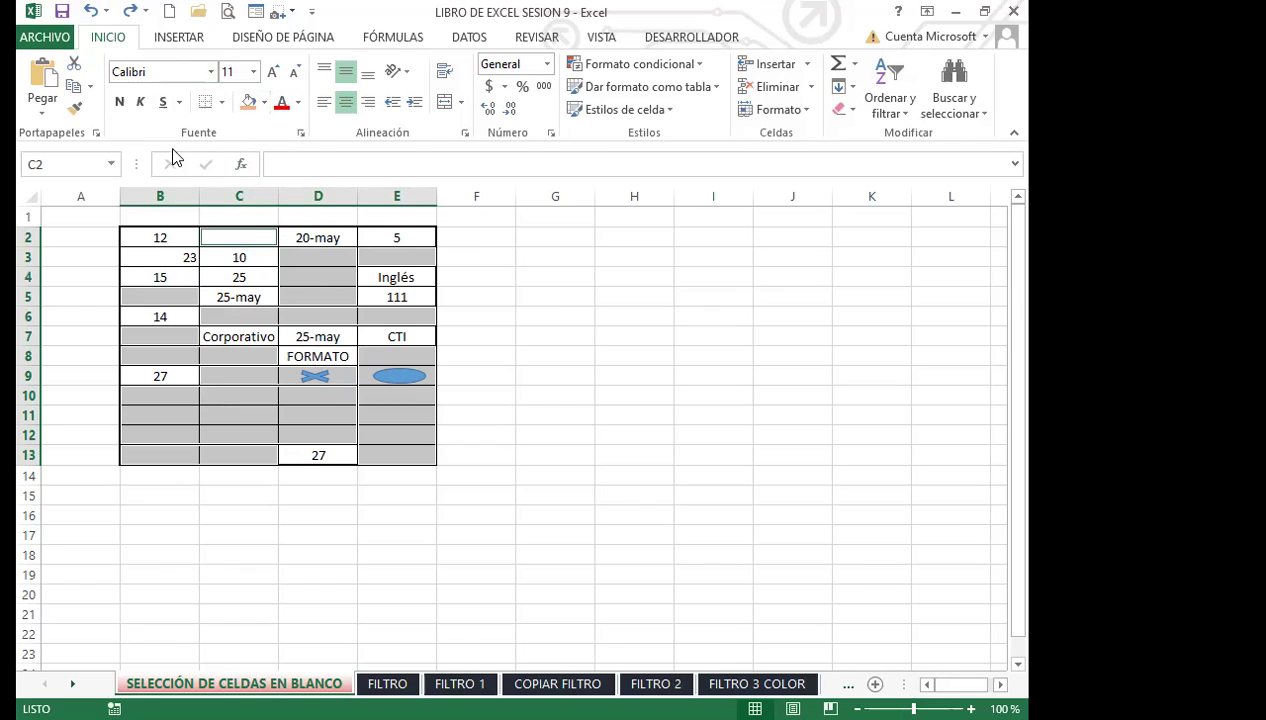
Try a yellow, a medium blue-grey and a light blue fill in turn on the selected blank cells.
left_click(265, 103)
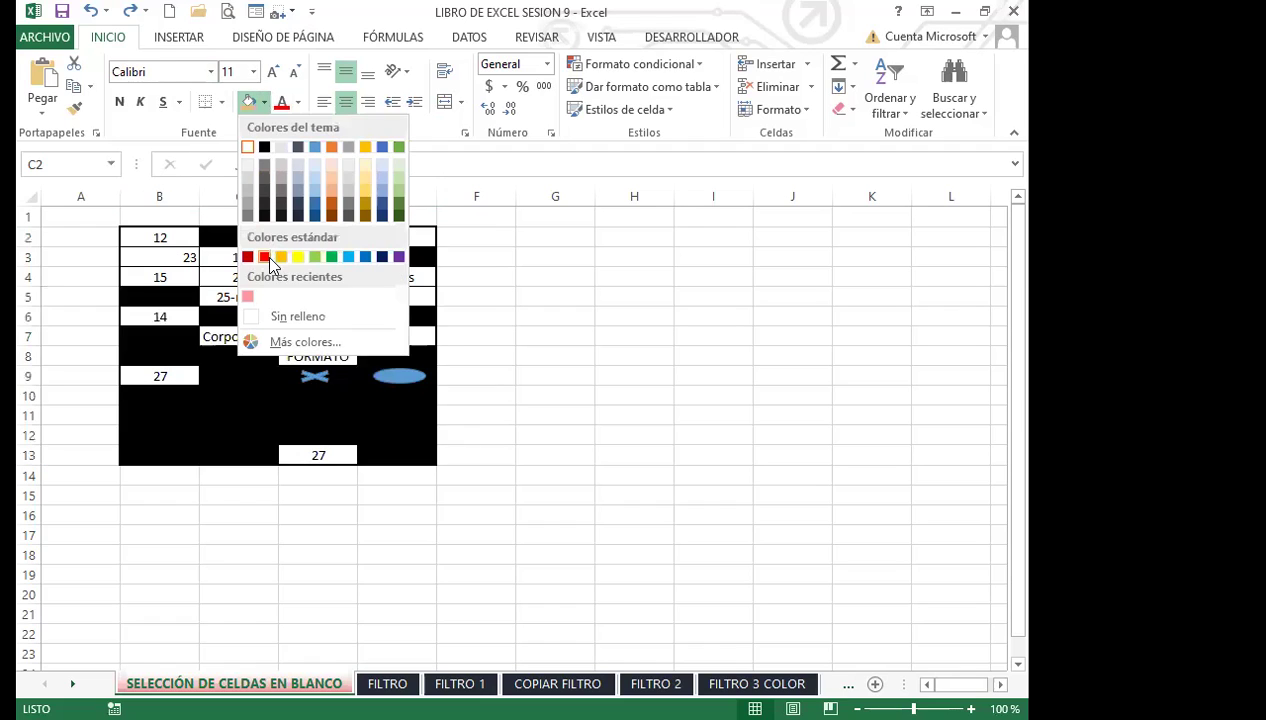
left_click(297, 257)
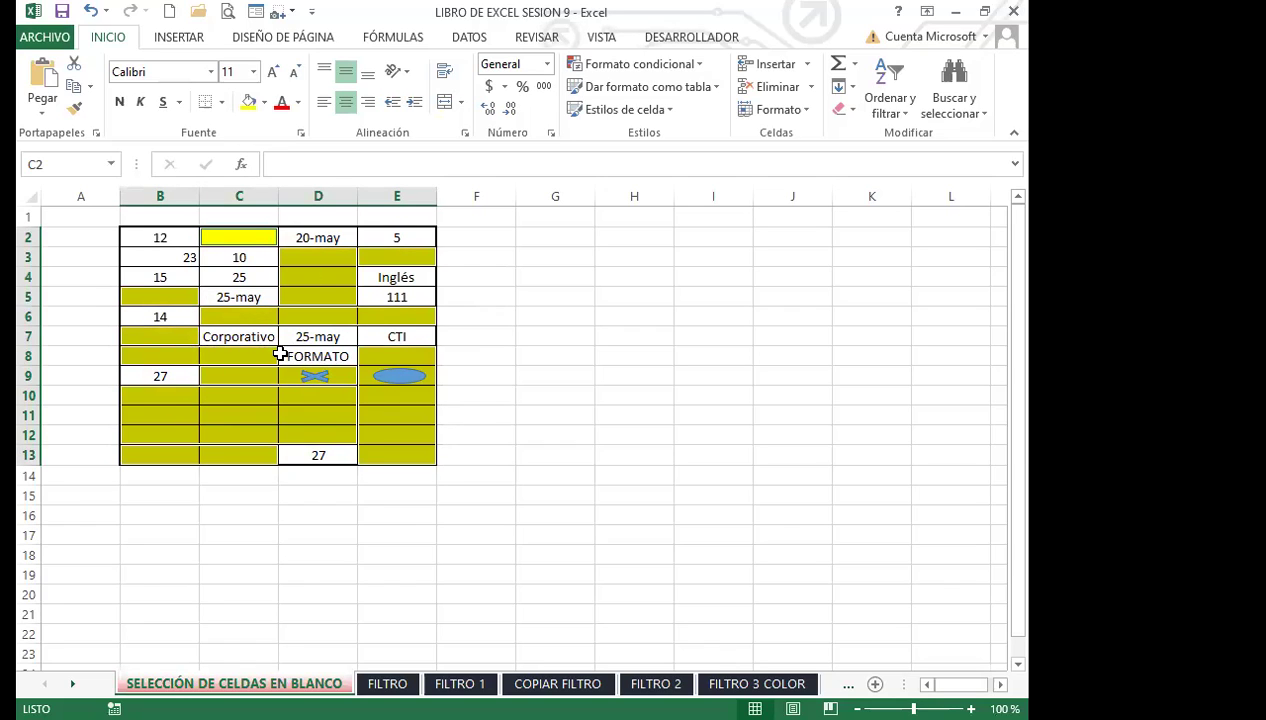
left_click(266, 103)
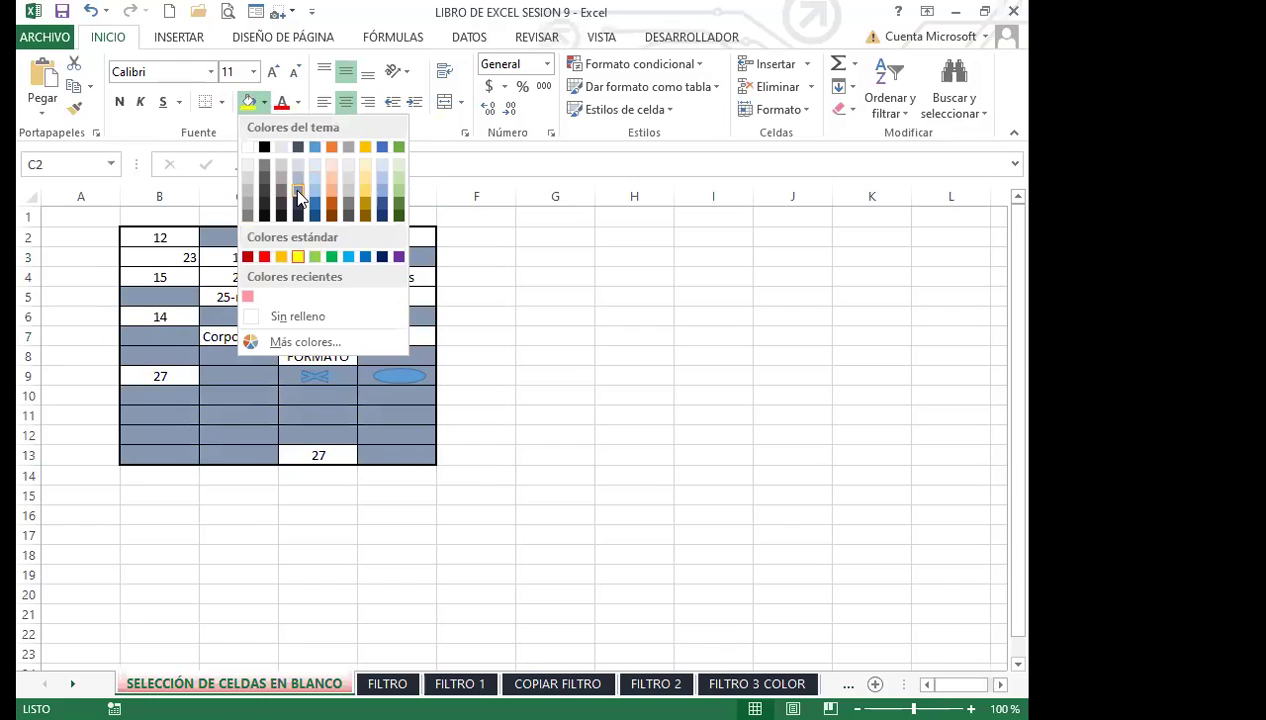
left_click(300, 200)
left_click(266, 103)
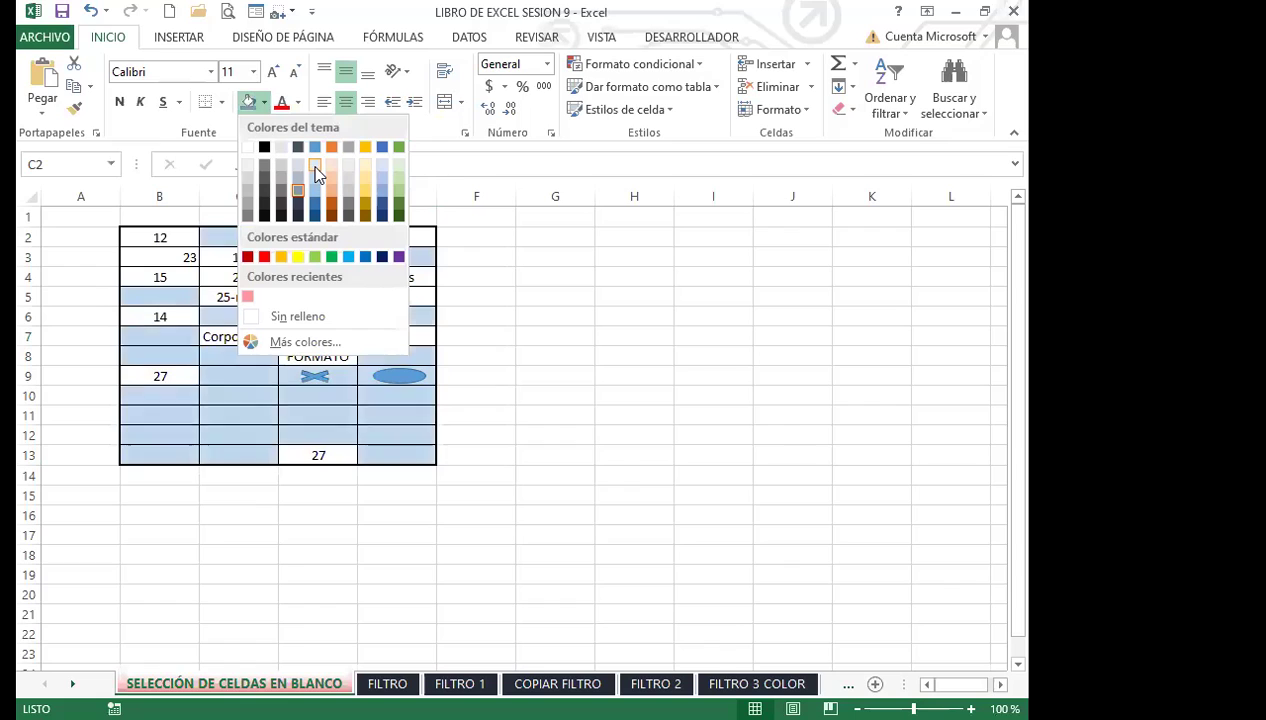
key("Escape")
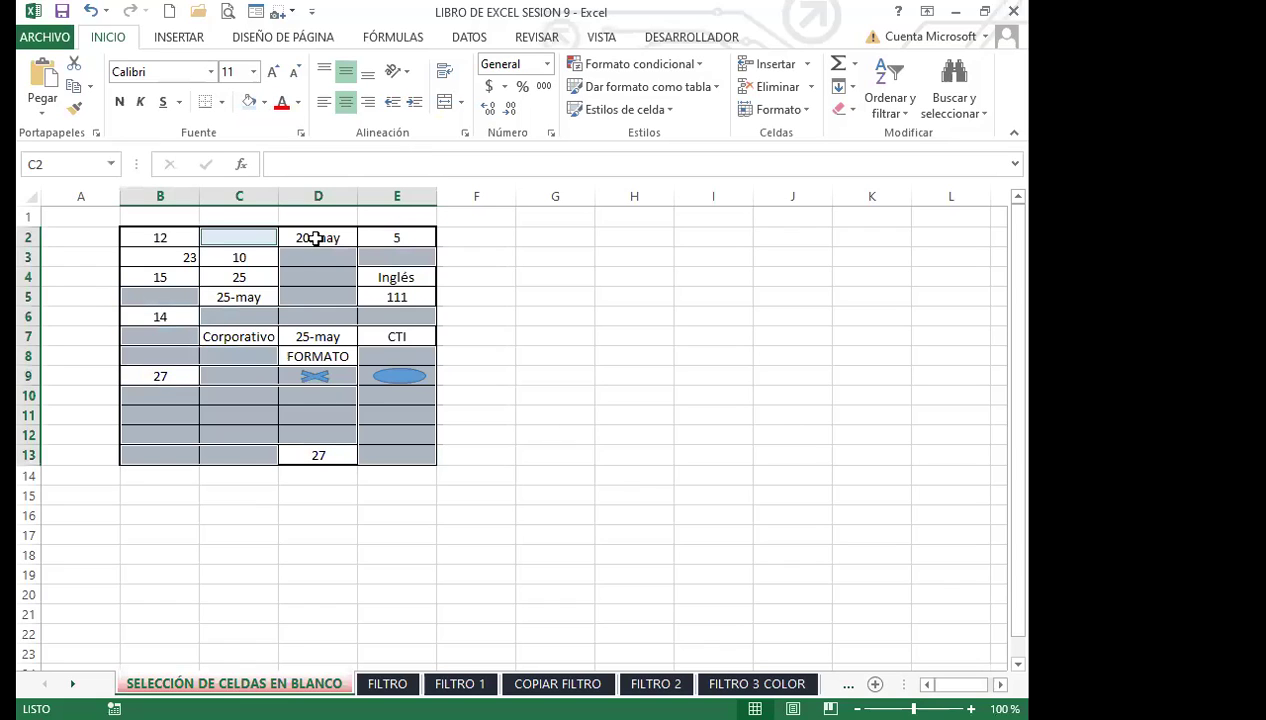
Fill the selected blank cells with dark orange and set them back to no fill.
left_click(266, 103)
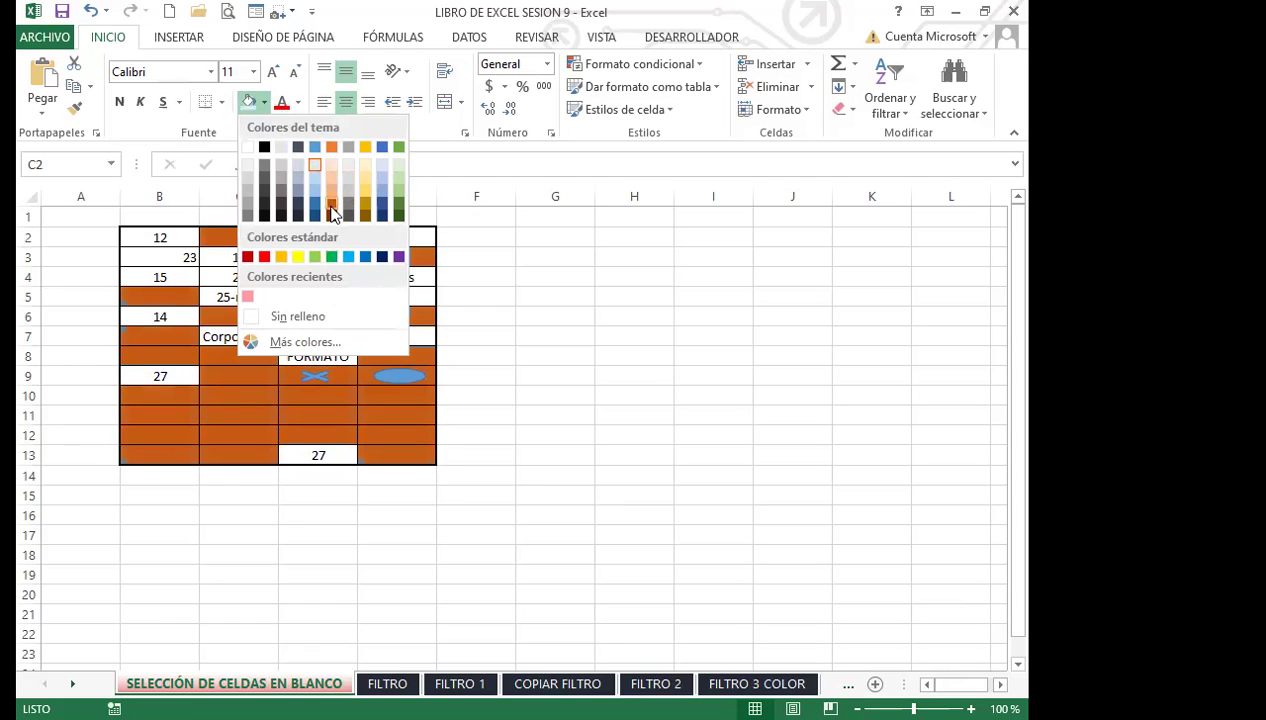
left_click(331, 208)
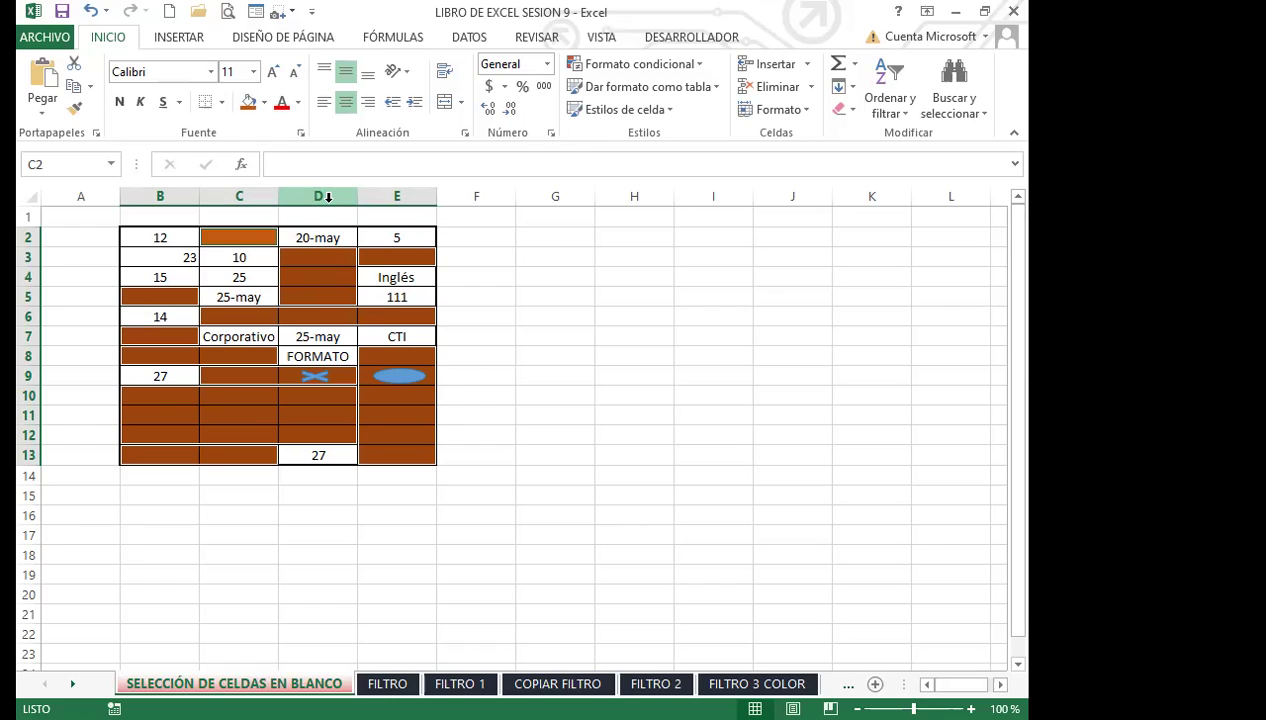
left_click(264, 102)
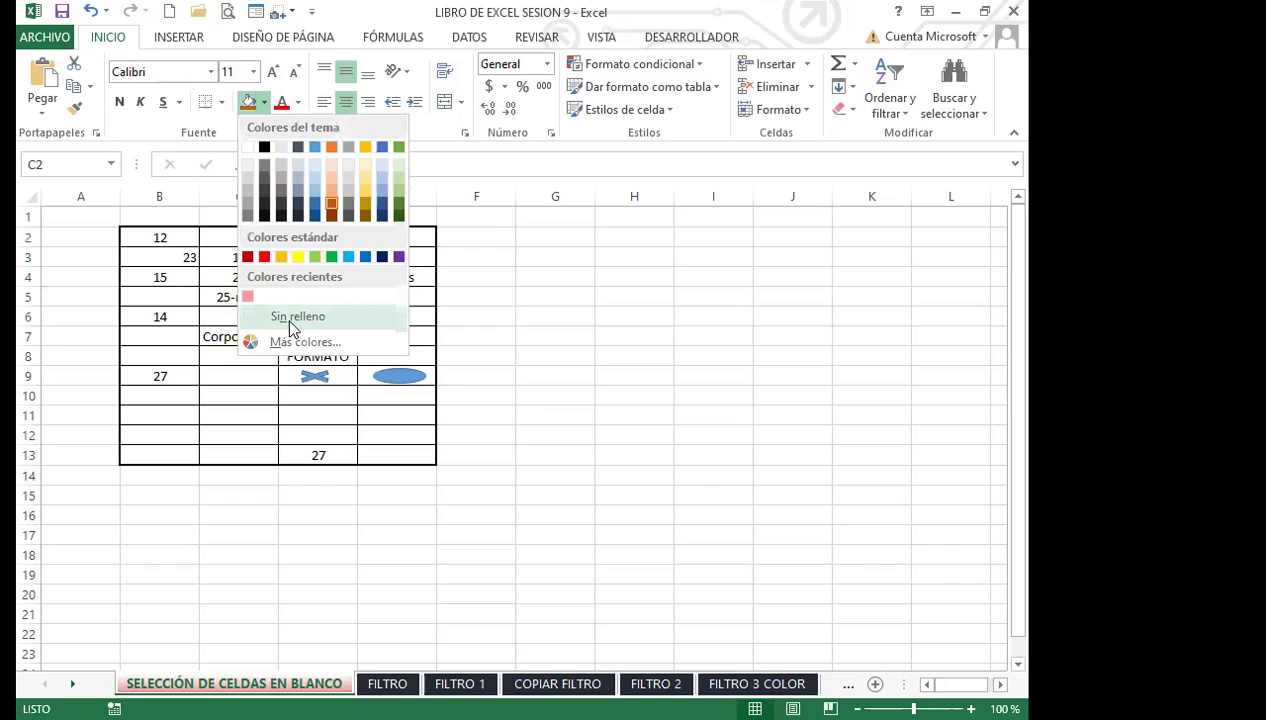
left_click(292, 314)
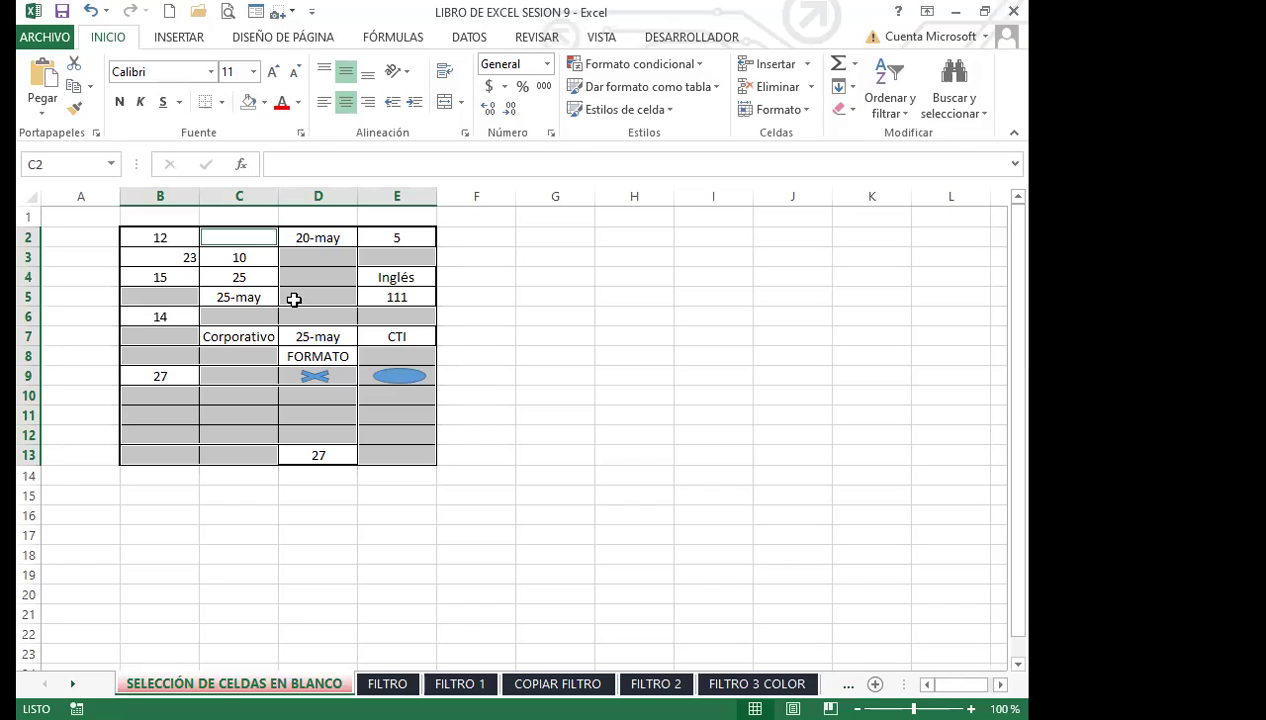
Enter a person's first name in all selected blank cells at once, and undo that entry.
type("VAN")
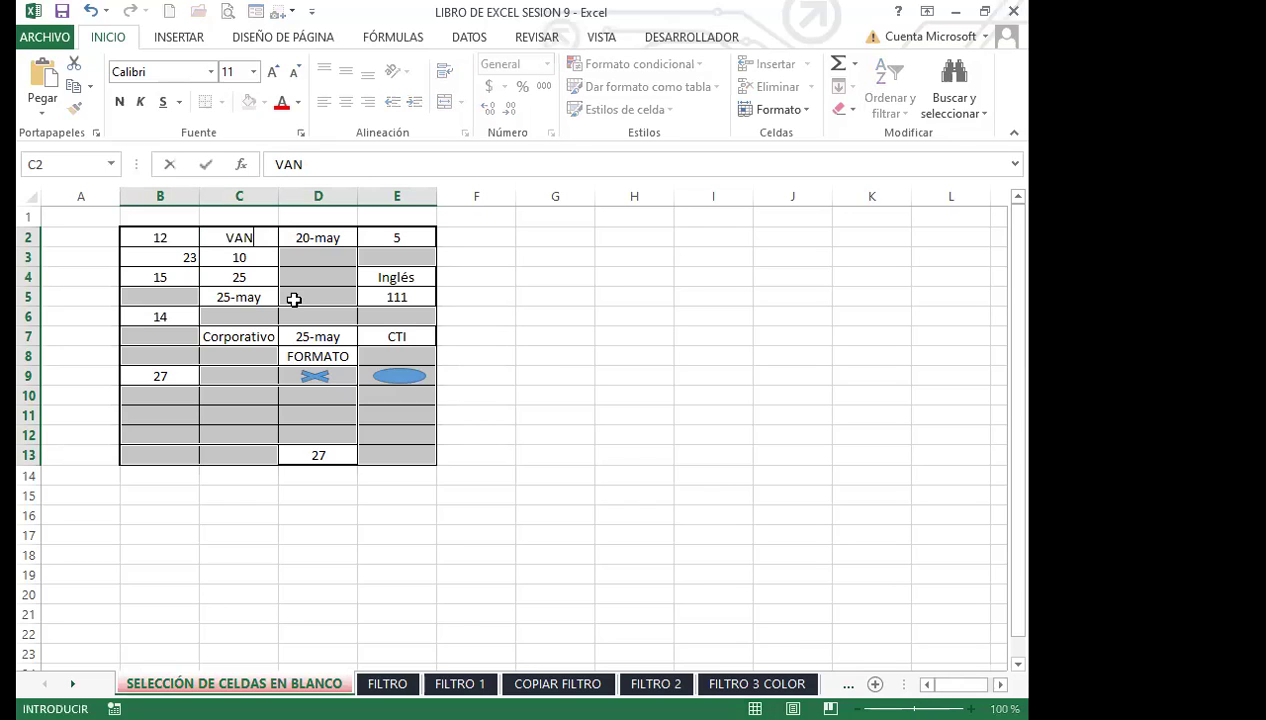
type("ESSA")
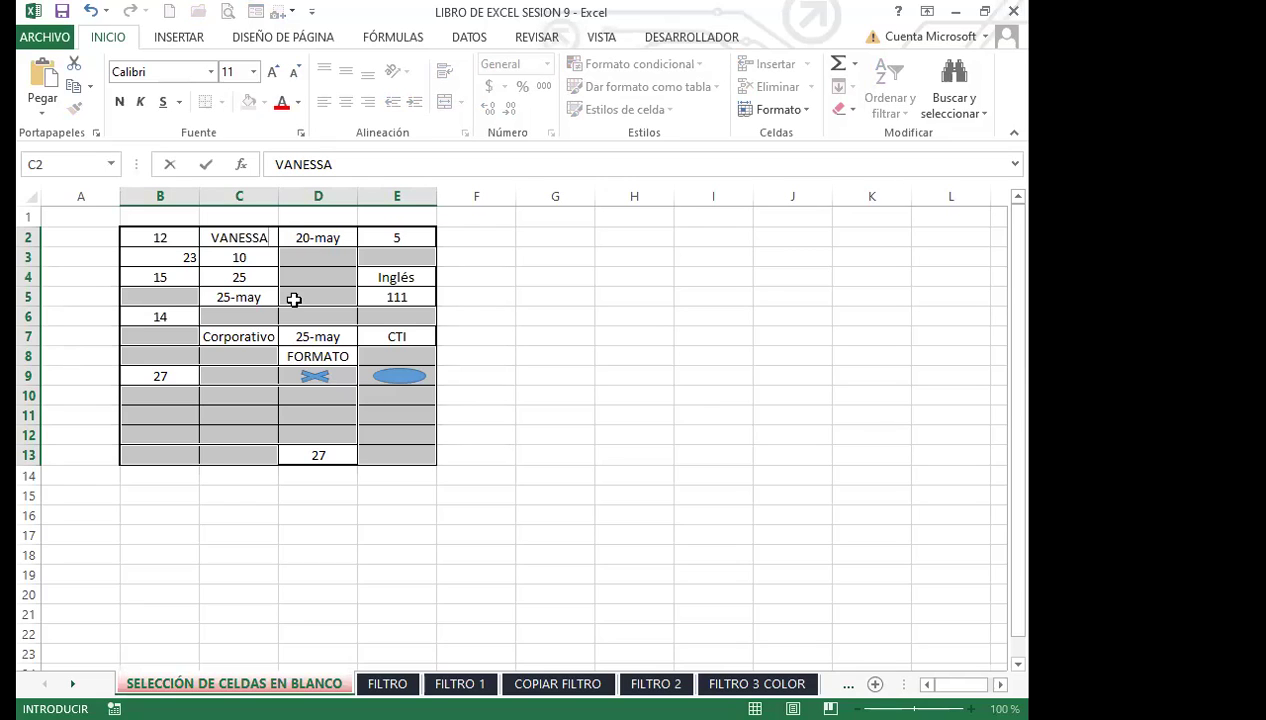
key("ctrl+Return")
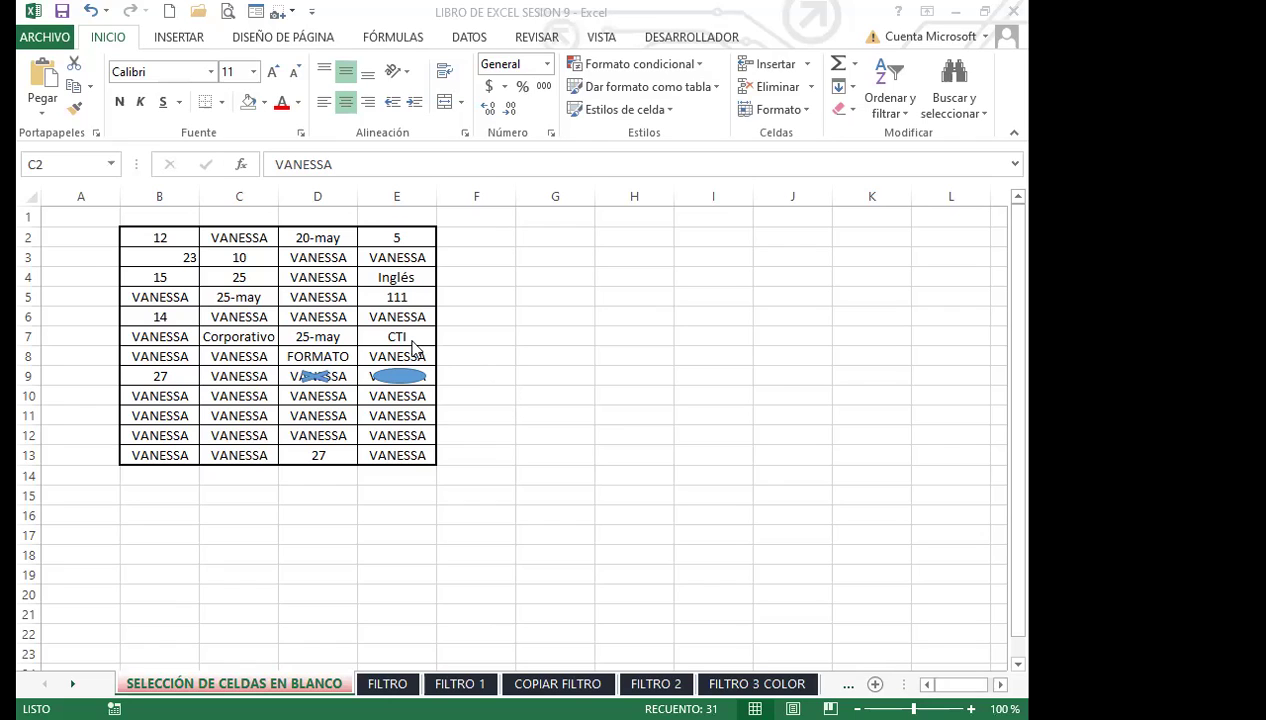
key("ctrl+z")
key("ctrl+z")
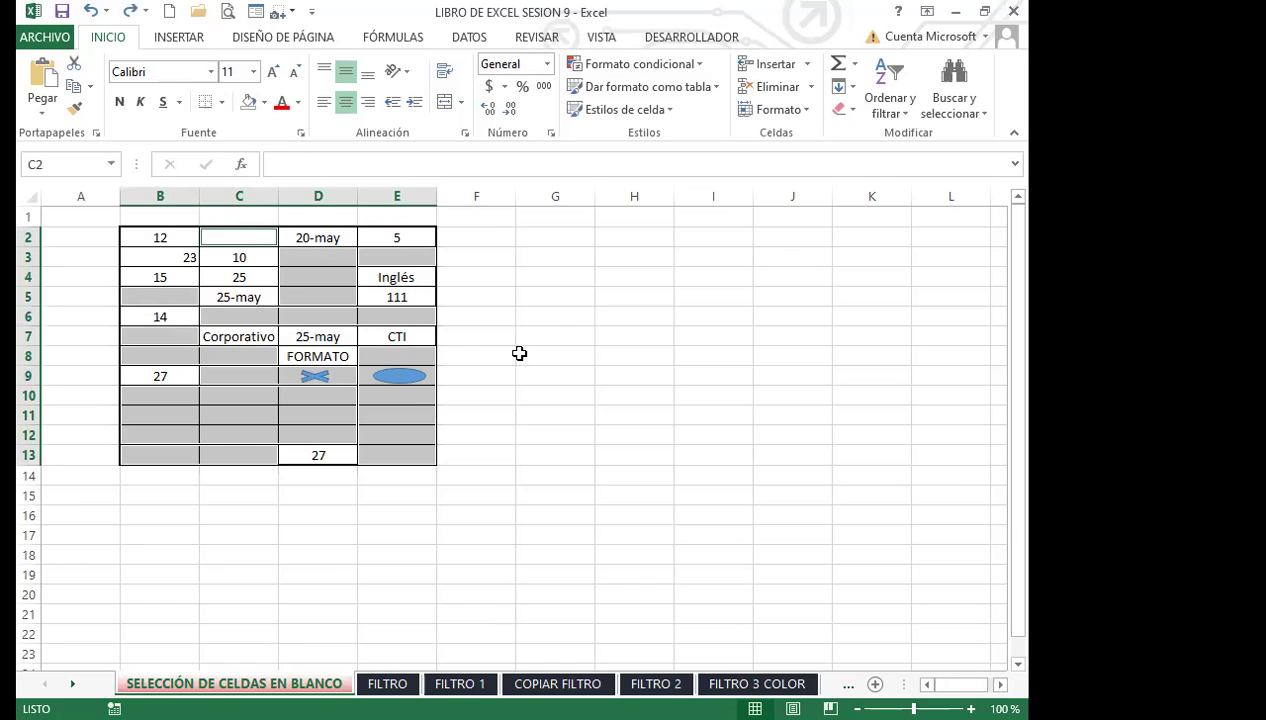
left_click(550, 336)
Enter a different first name in cell C2 only and copy that cell.
left_click(246, 237)
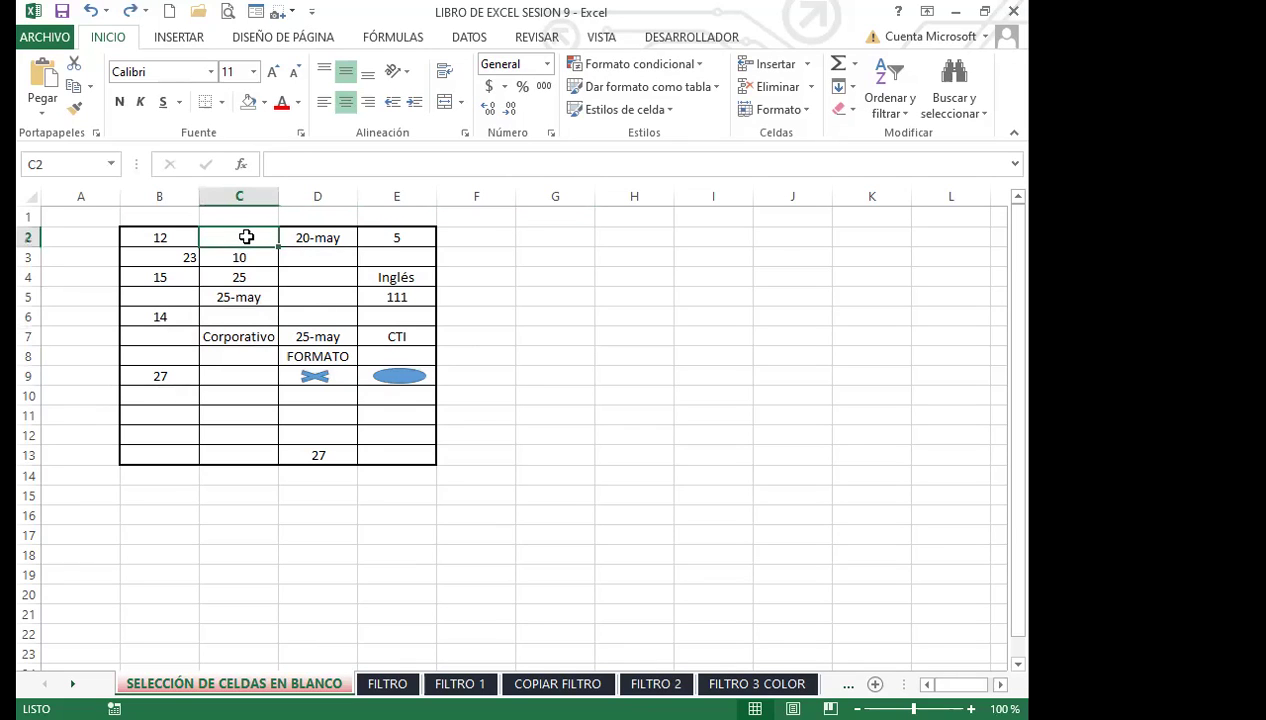
type("ASTRID")
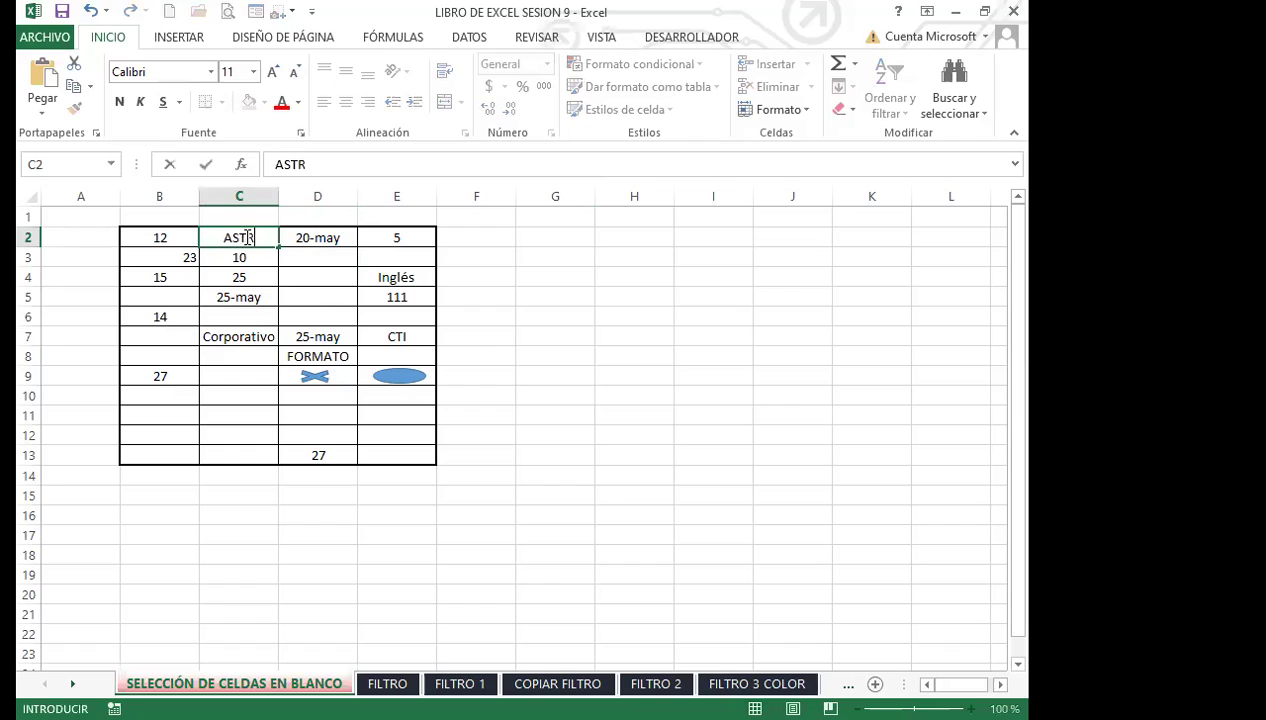
left_click(282, 260)
left_click(252, 240)
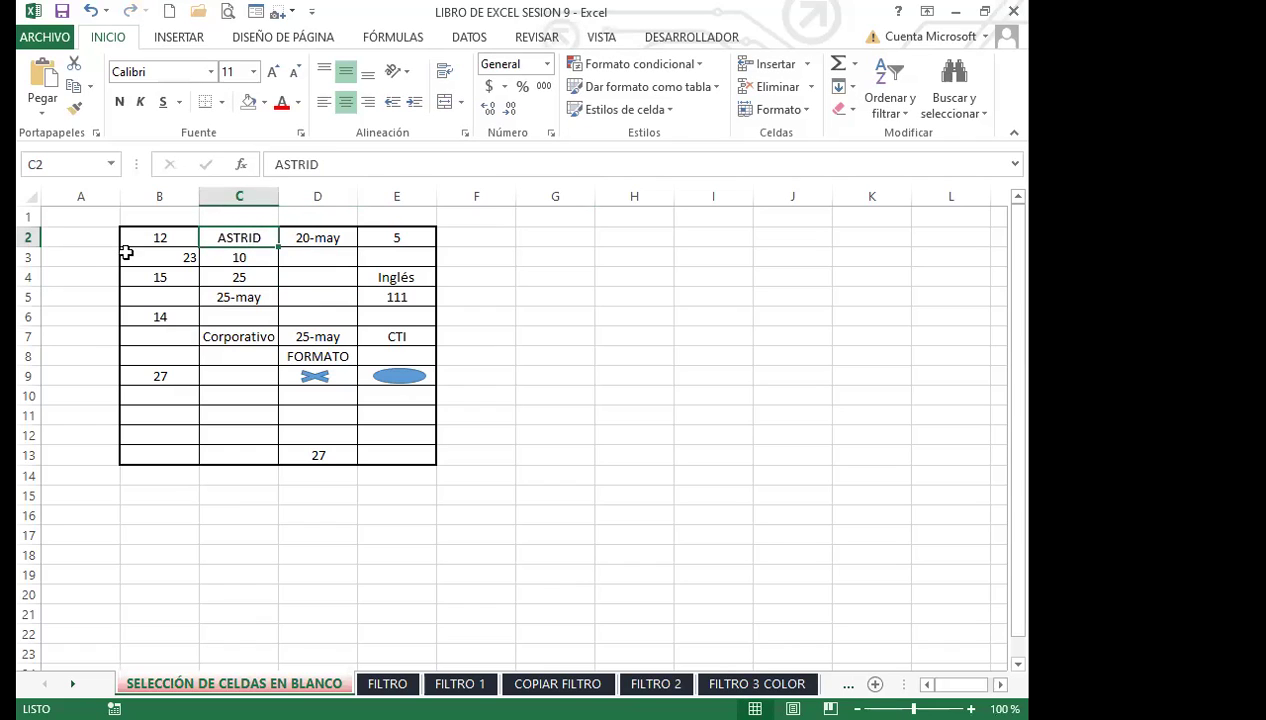
left_click(74, 86)
Paste the name copied from C2 into the table's other blank cells, selected individually, except E8, D9 and E9.
left_click(313, 259, "ctrl")
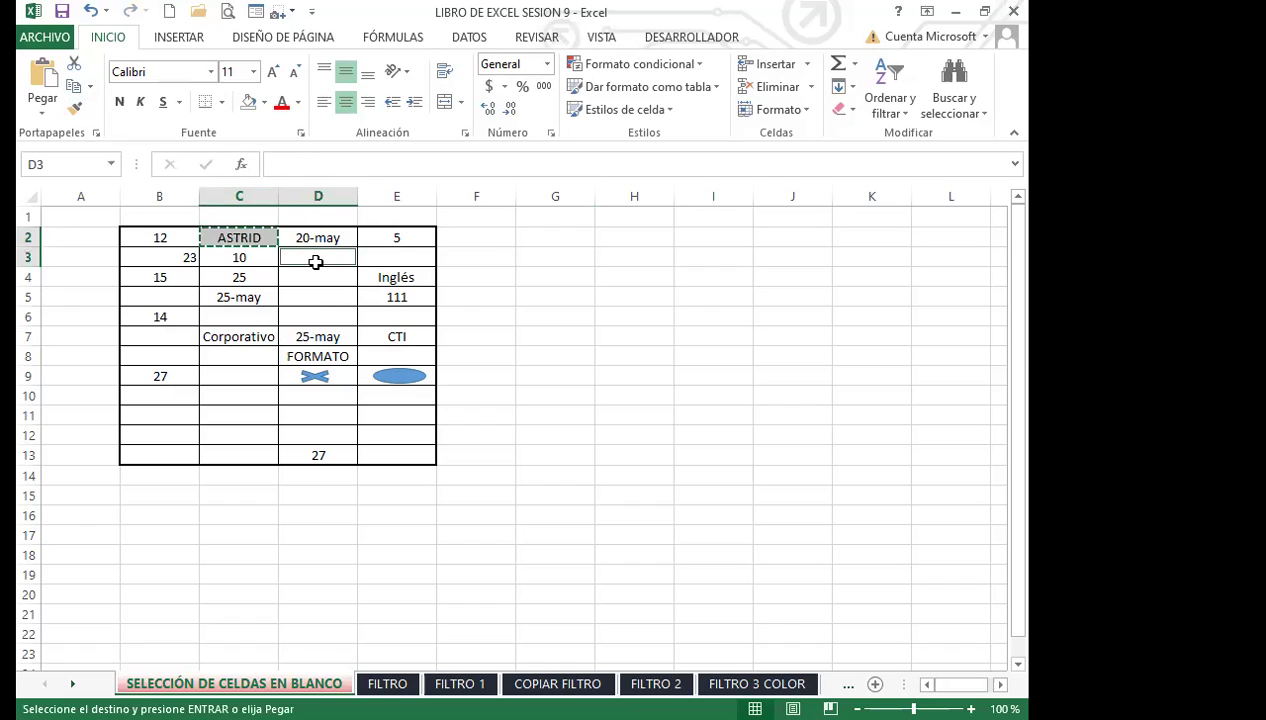
left_click(318, 277, "ctrl")
left_click(320, 297, "ctrl")
left_click(318, 314, "ctrl")
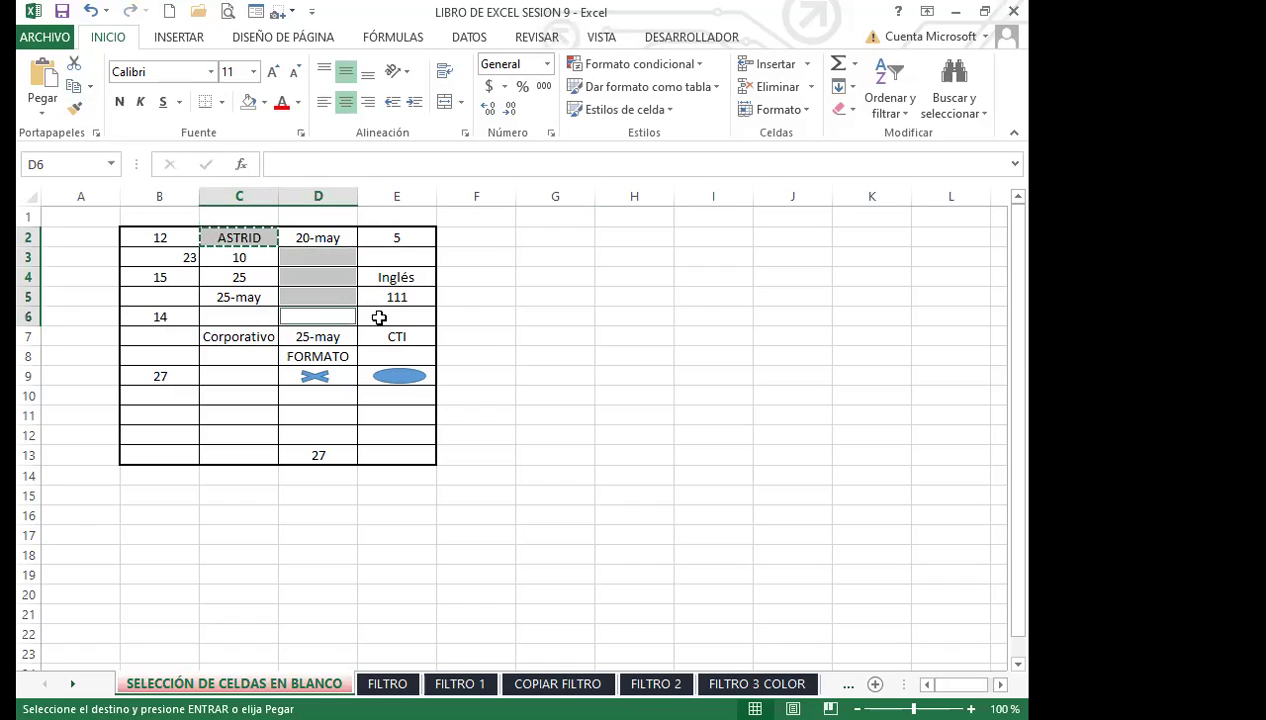
left_click(376, 314, "ctrl")
left_click(255, 312, "ctrl")
left_click(176, 340, "ctrl")
left_click(180, 355, "ctrl")
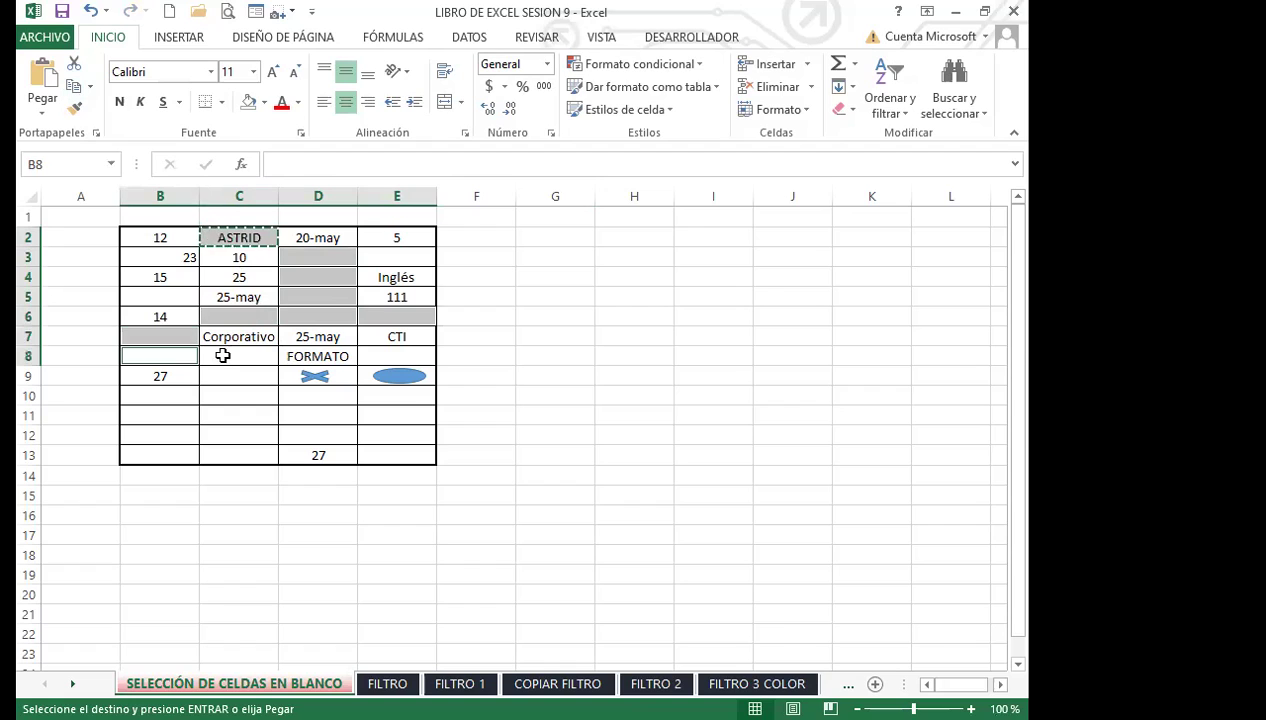
left_click(223, 353, "ctrl")
left_click(236, 376, "ctrl")
left_click(240, 395, "ctrl")
left_click(245, 415, "ctrl")
left_click(238, 436, "ctrl")
left_click_drag(170, 400, 185, 452)
left_click_drag(328, 401, 327, 431)
left_click_drag(390, 398, 384, 455)
left_click(240, 456, "ctrl")
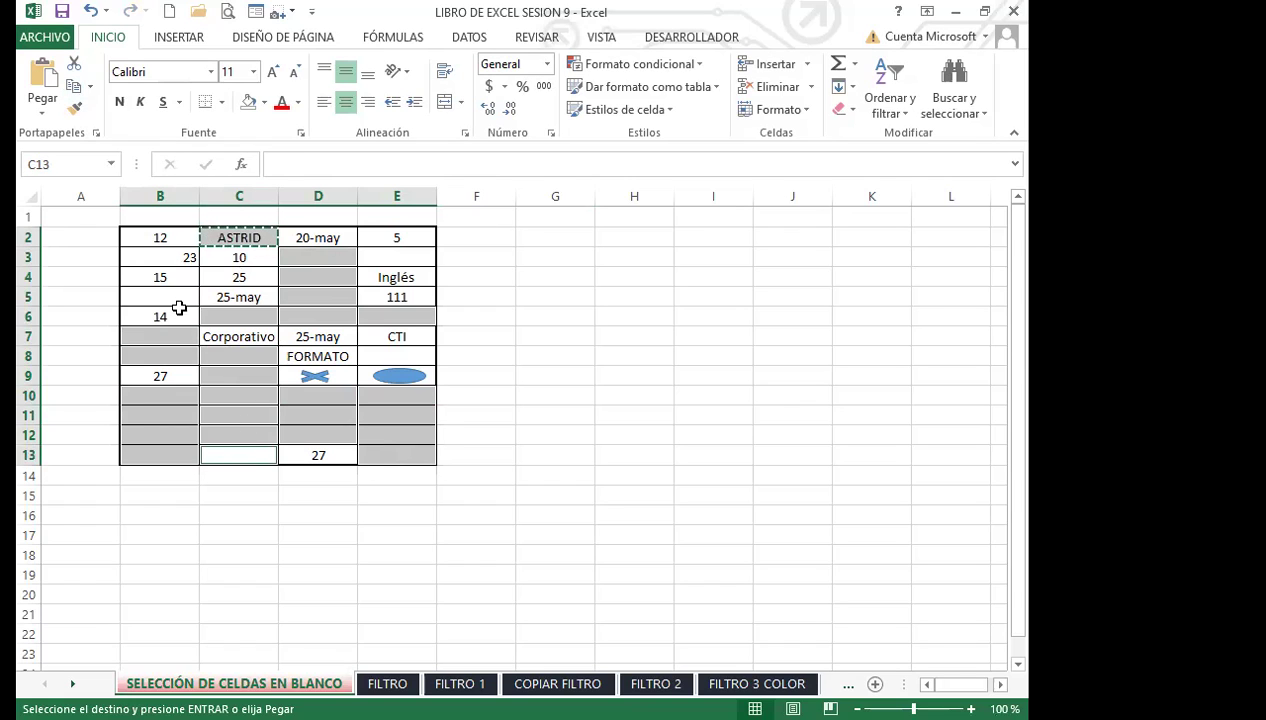
left_click(194, 294, "ctrl")
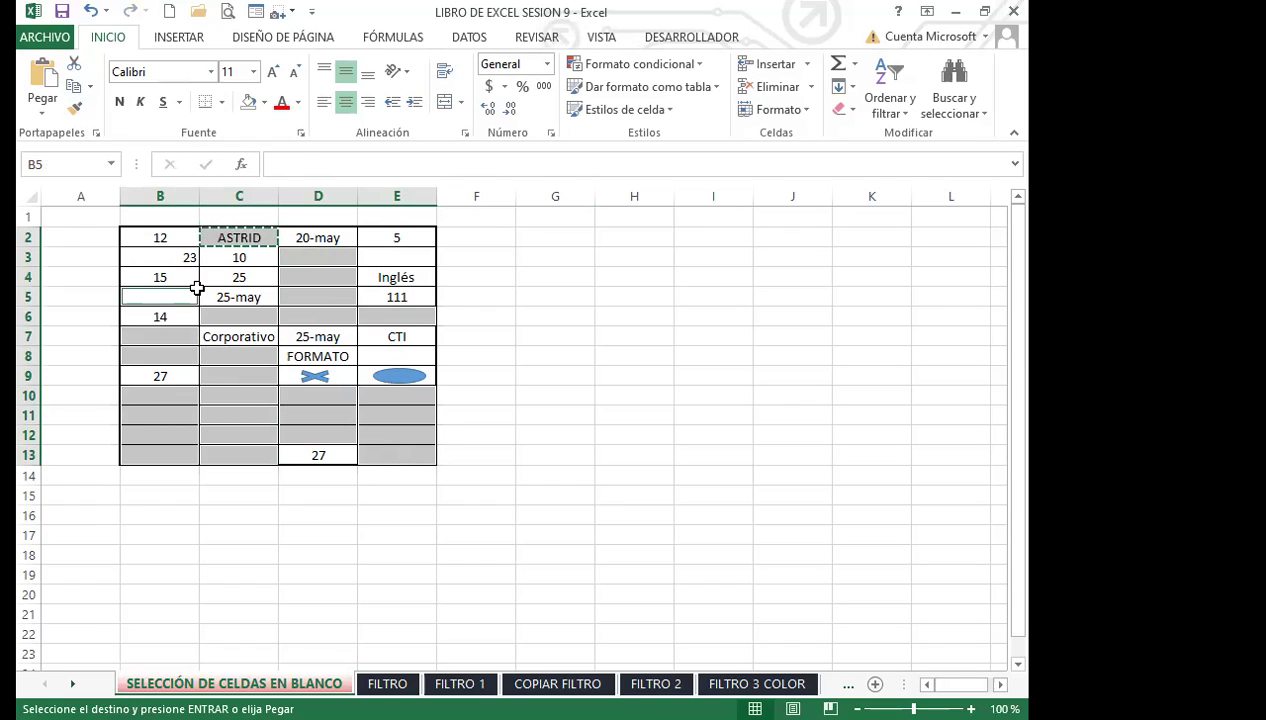
left_click(384, 256, "ctrl")
left_click(46, 72)
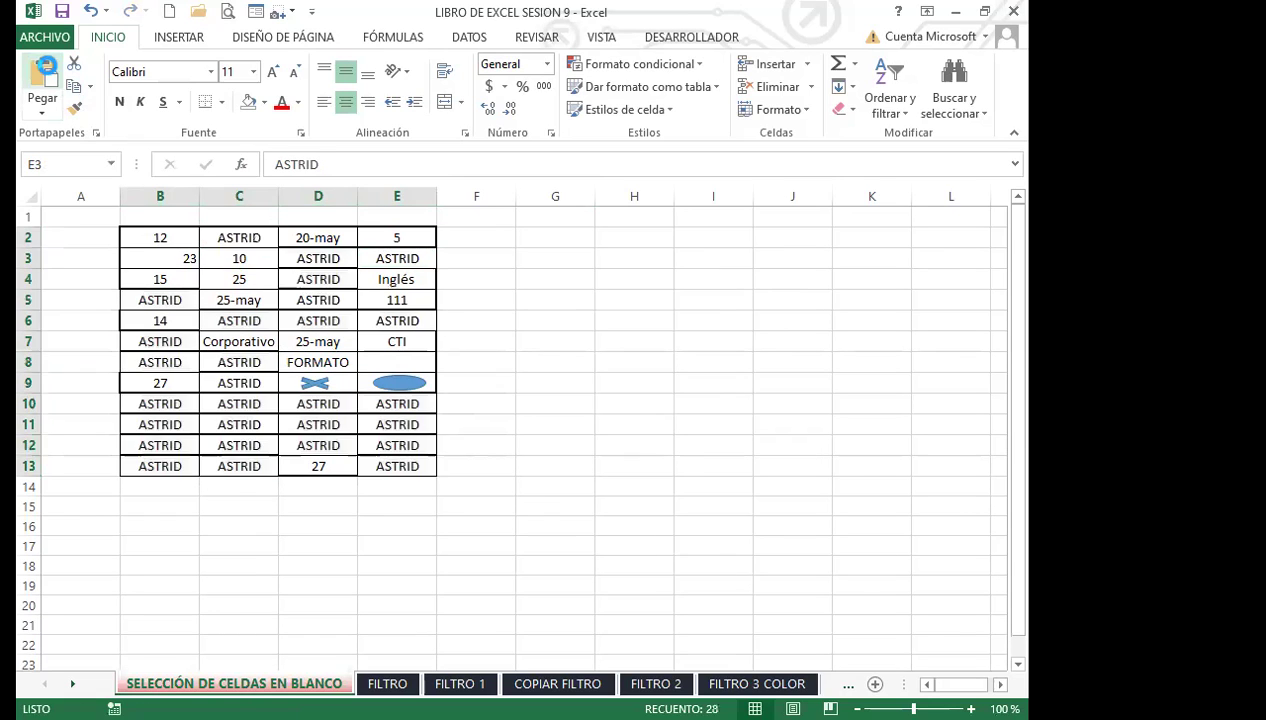
Undo the paste into the blank cells and delete the name from cell C2.
key("ctrl+z")
key("Escape")
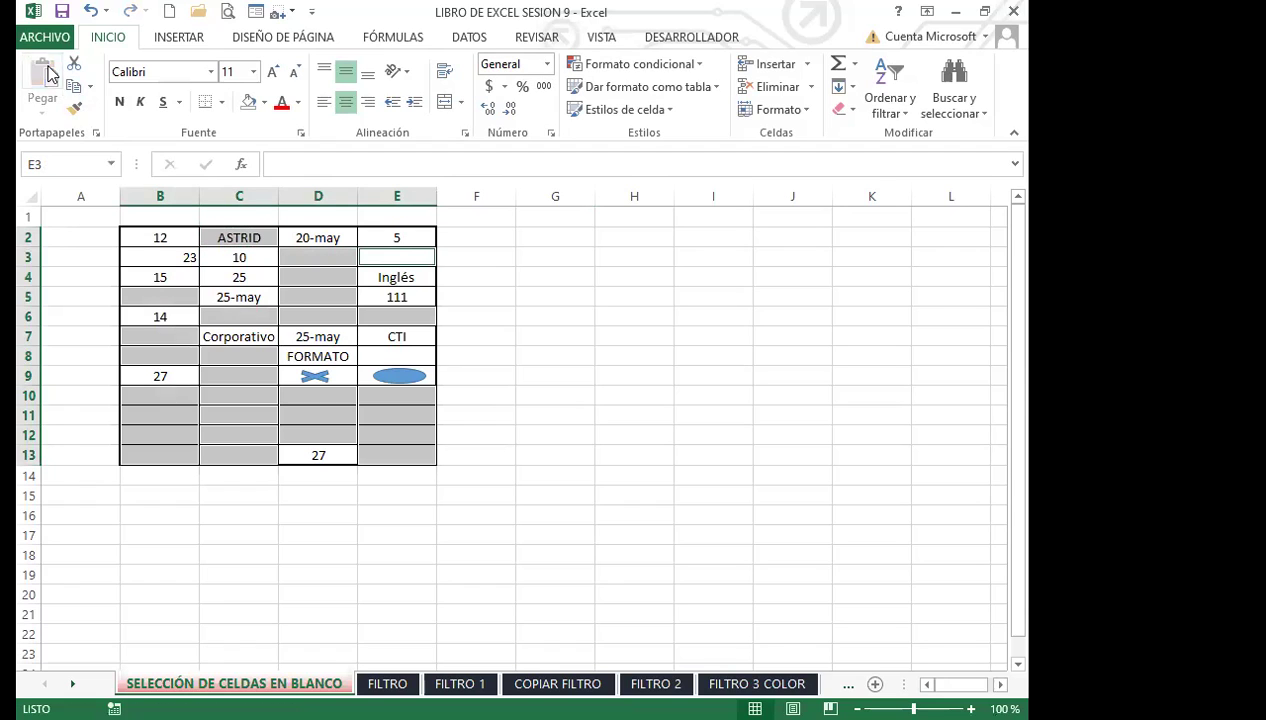
left_click(257, 236)
key("Delete")
left_click(291, 271)
left_click(235, 234)
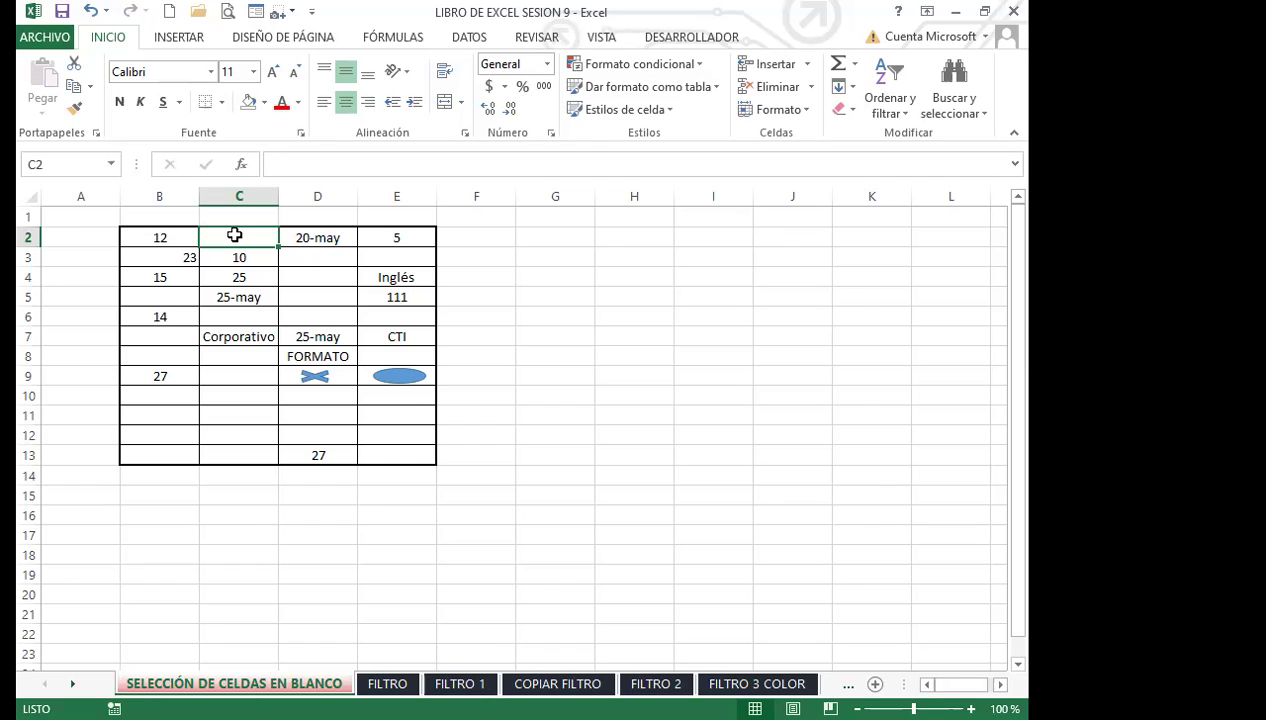
Select only the blank cells in the range B2:E13 using Go To Special.
left_click_drag(186, 237, 395, 455)
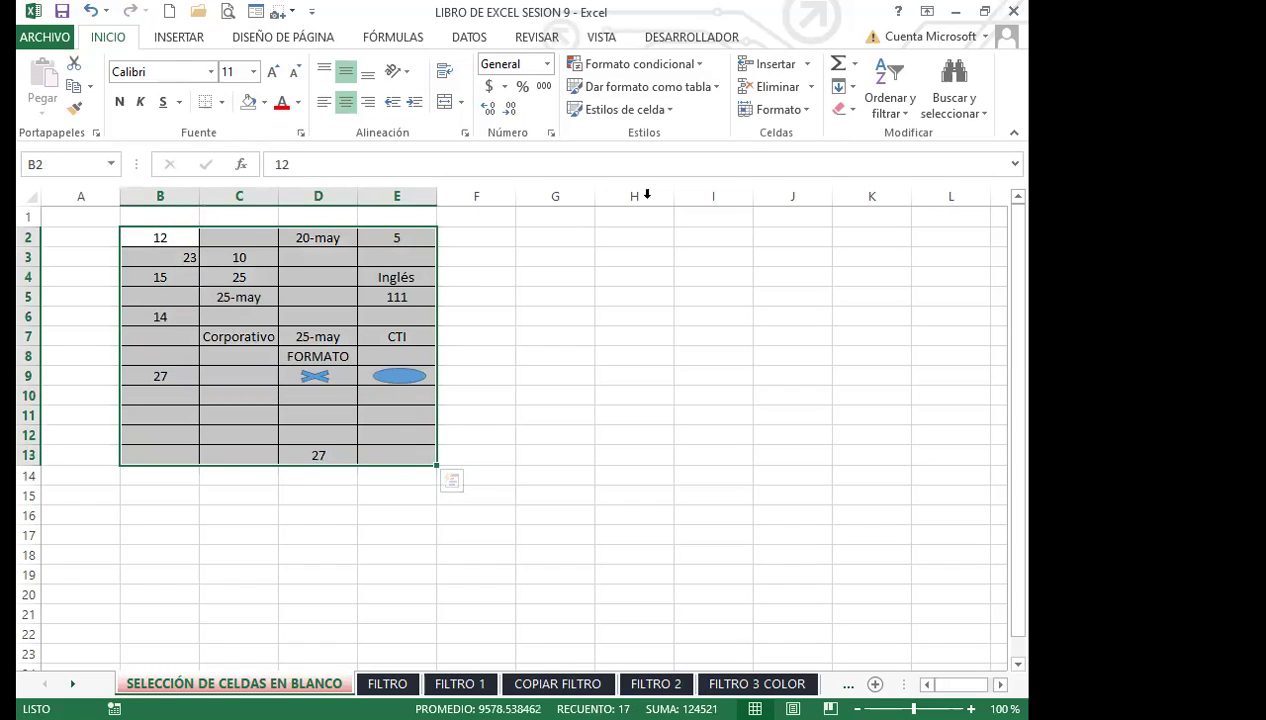
left_click(955, 100)
left_click(930, 206)
left_click(479, 340)
left_click(789, 450)
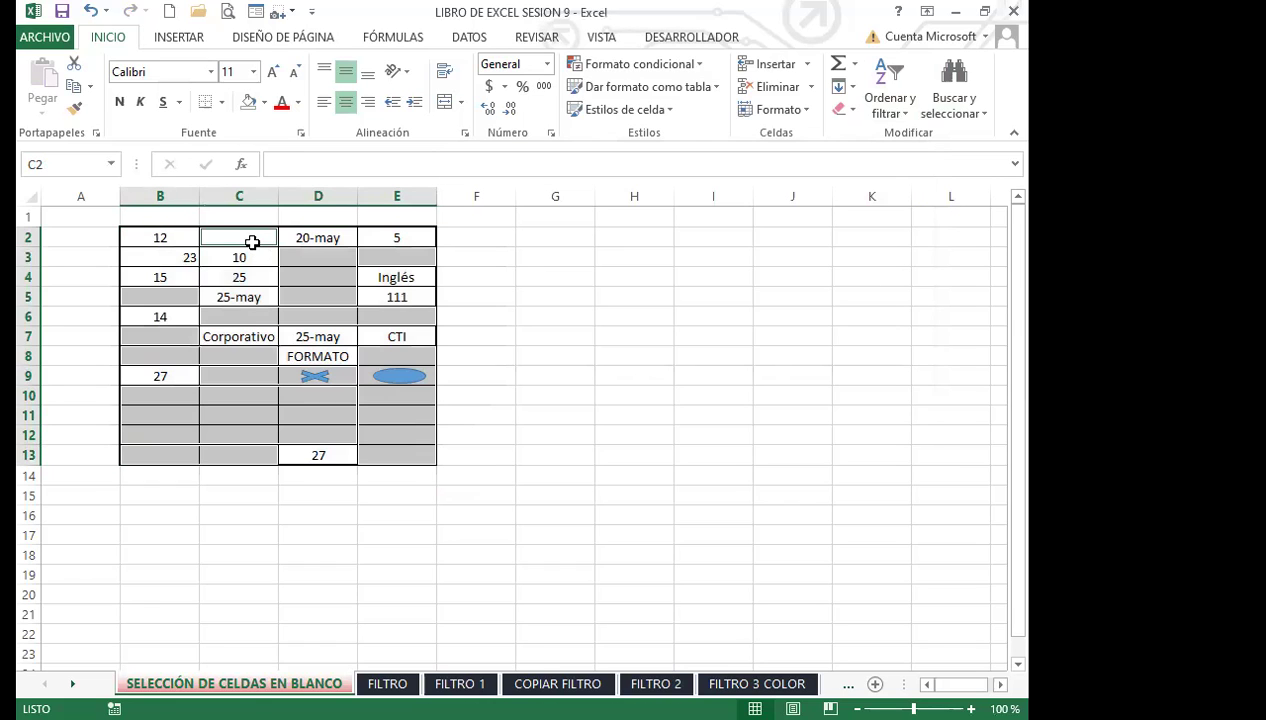
Enter CELDAS in all selected blank cells at once, and undo that entry.
type("CELDAS")
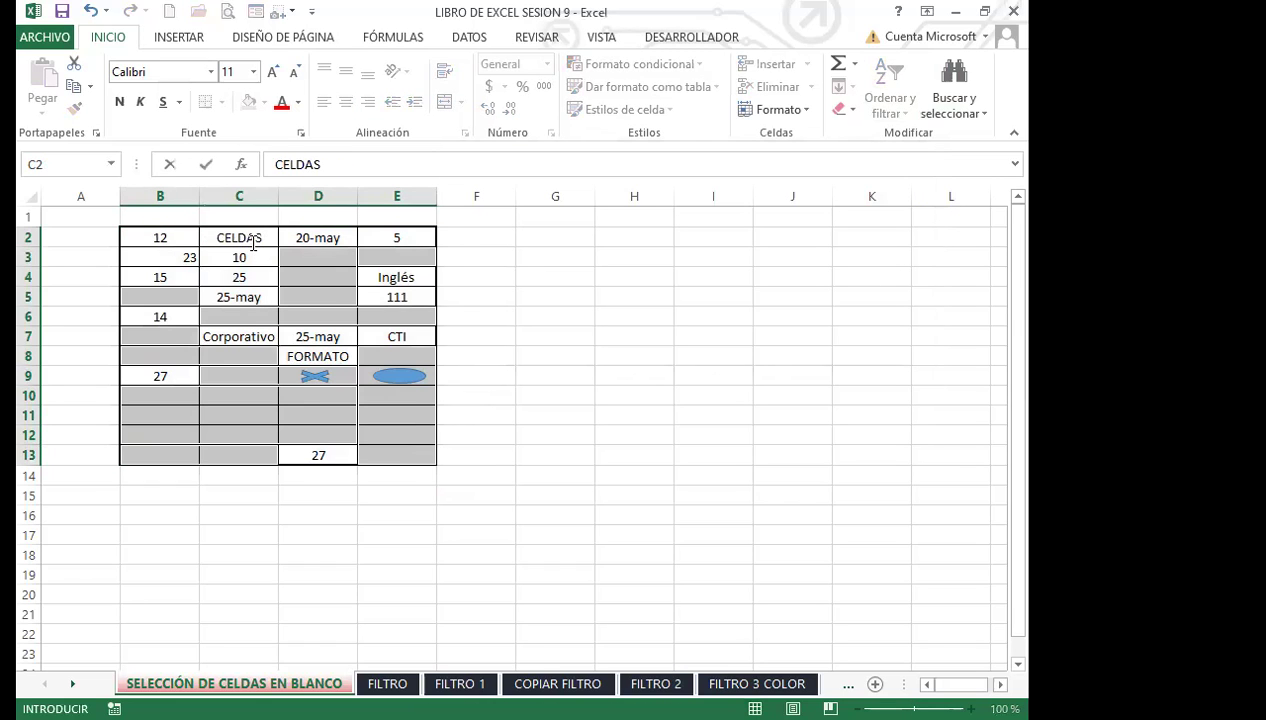
key("ctrl+Return")
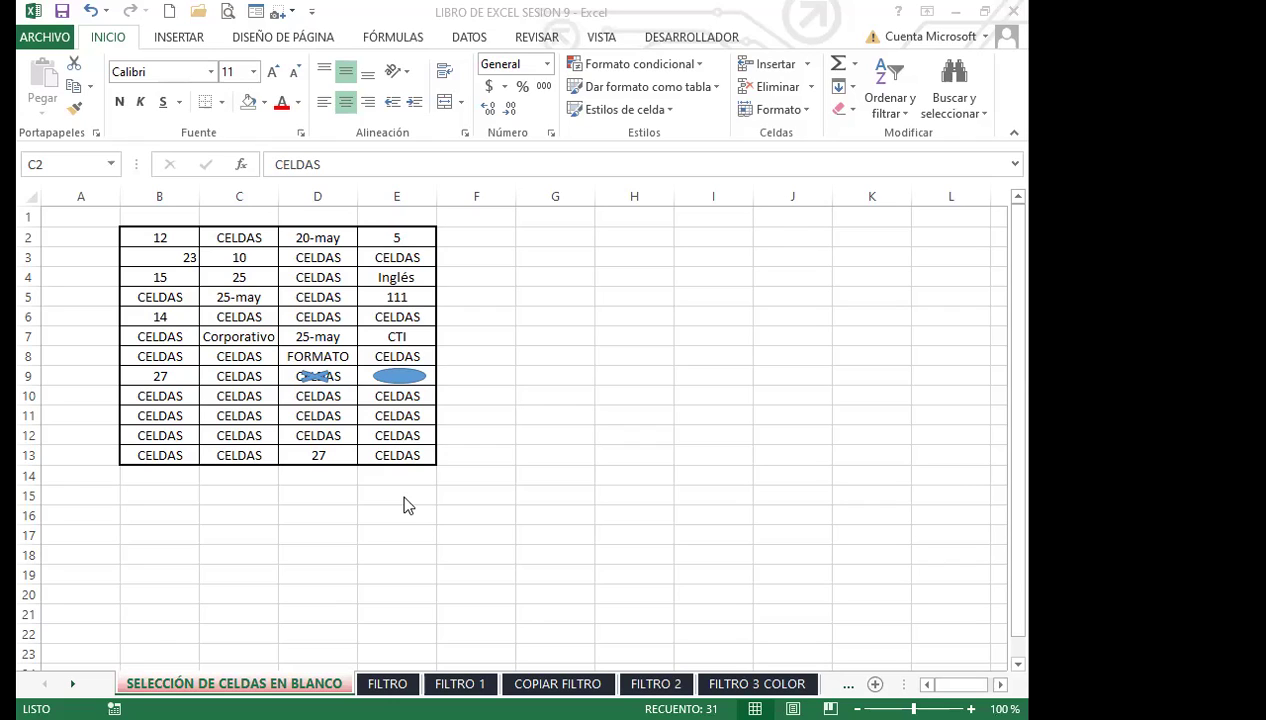
left_click(254, 241)
key("ctrl+z")
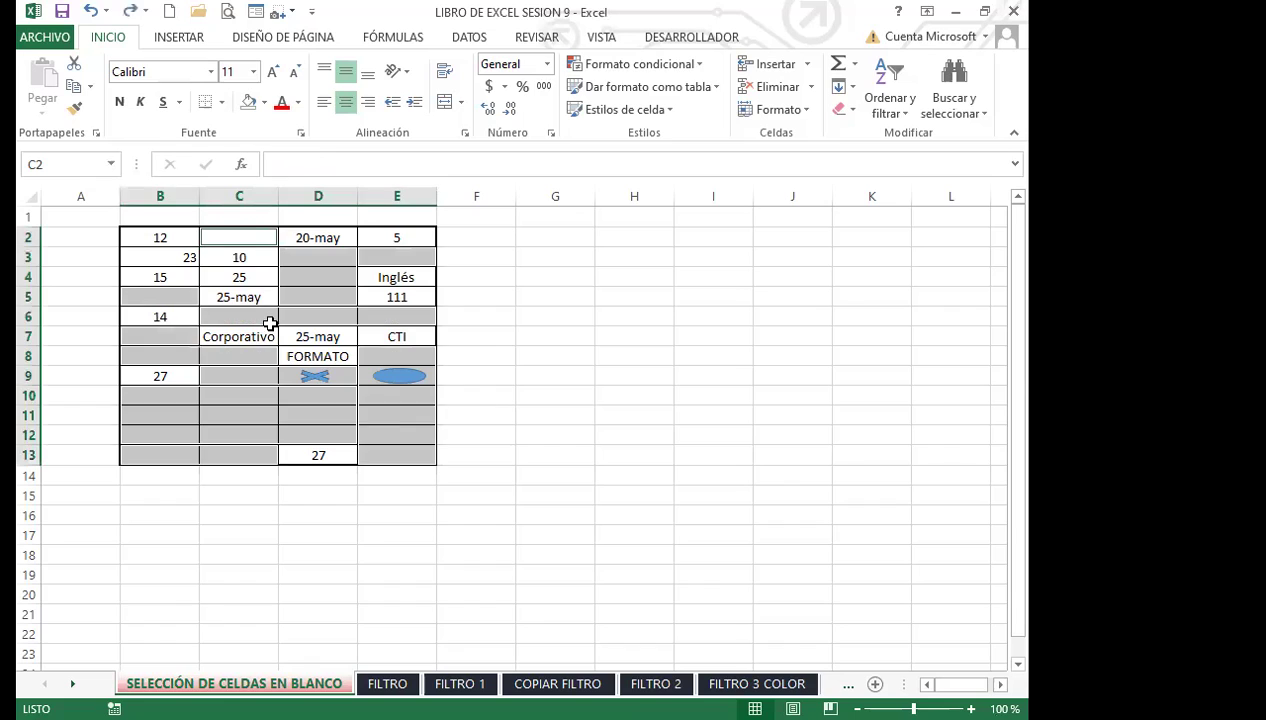
Enter CELDAS in cell C2 only and copy that cell.
left_click(254, 238)
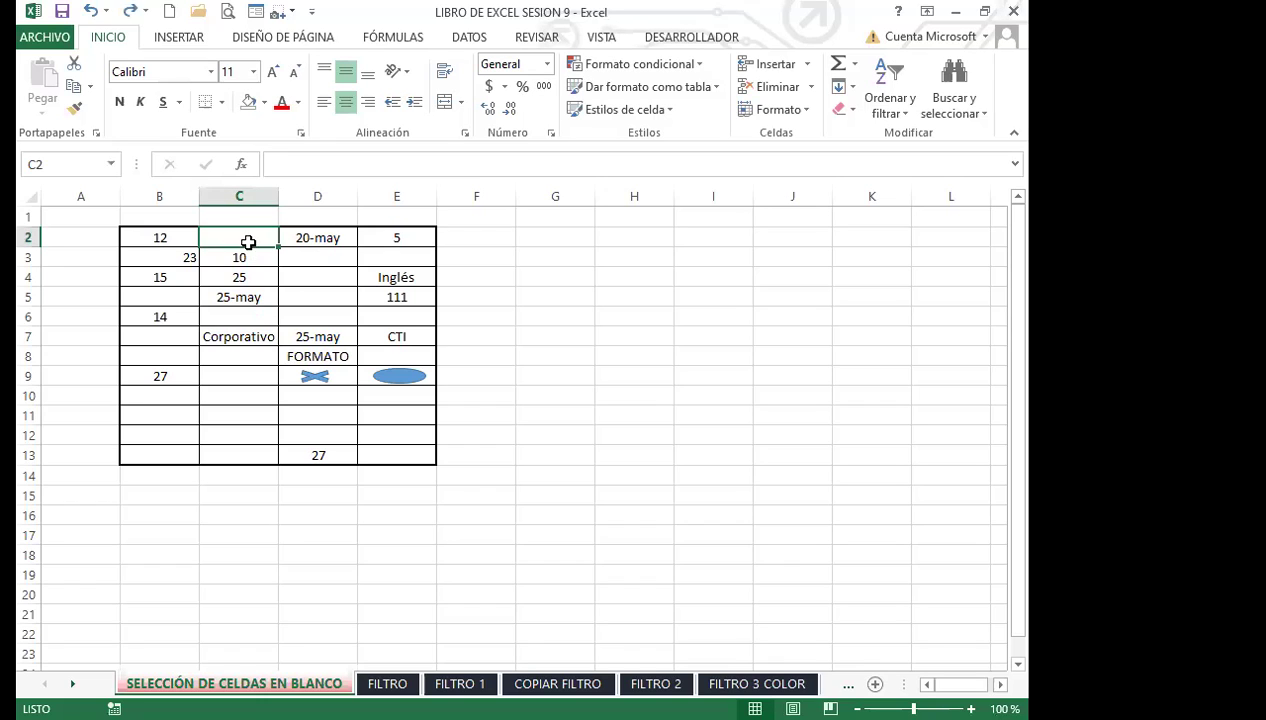
type("CELDAS")
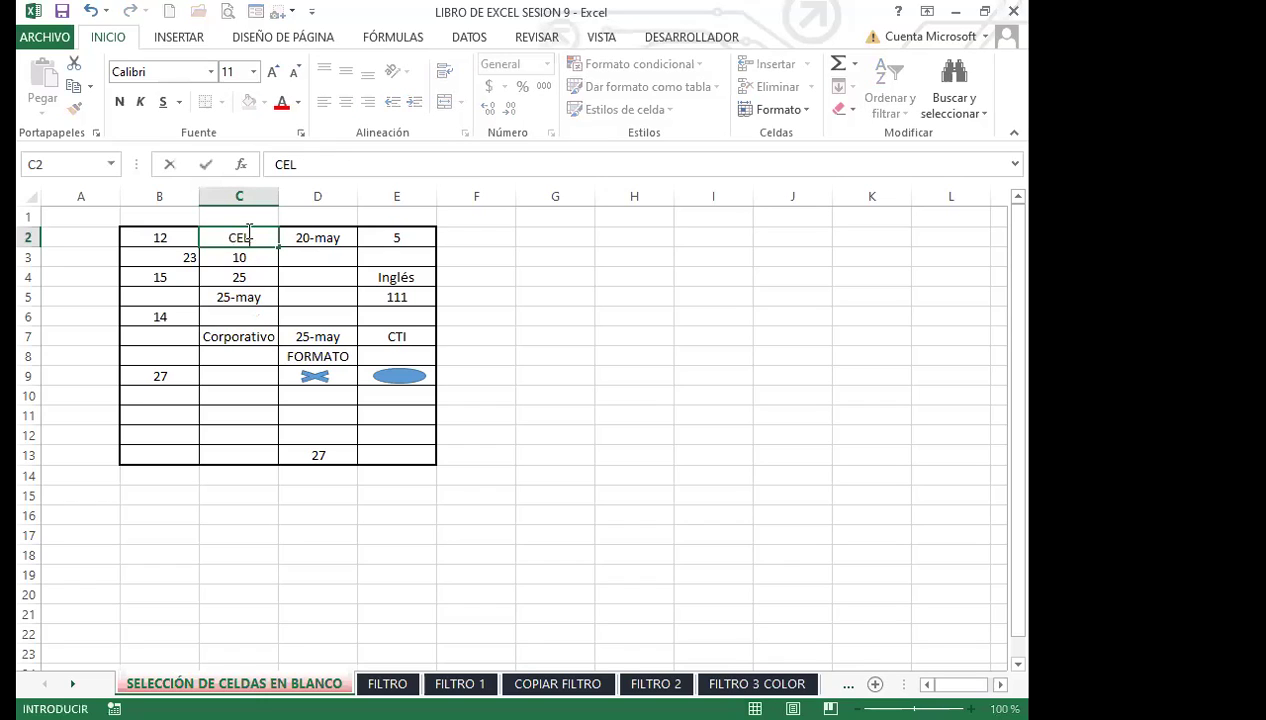
left_click(252, 274)
left_click(253, 238)
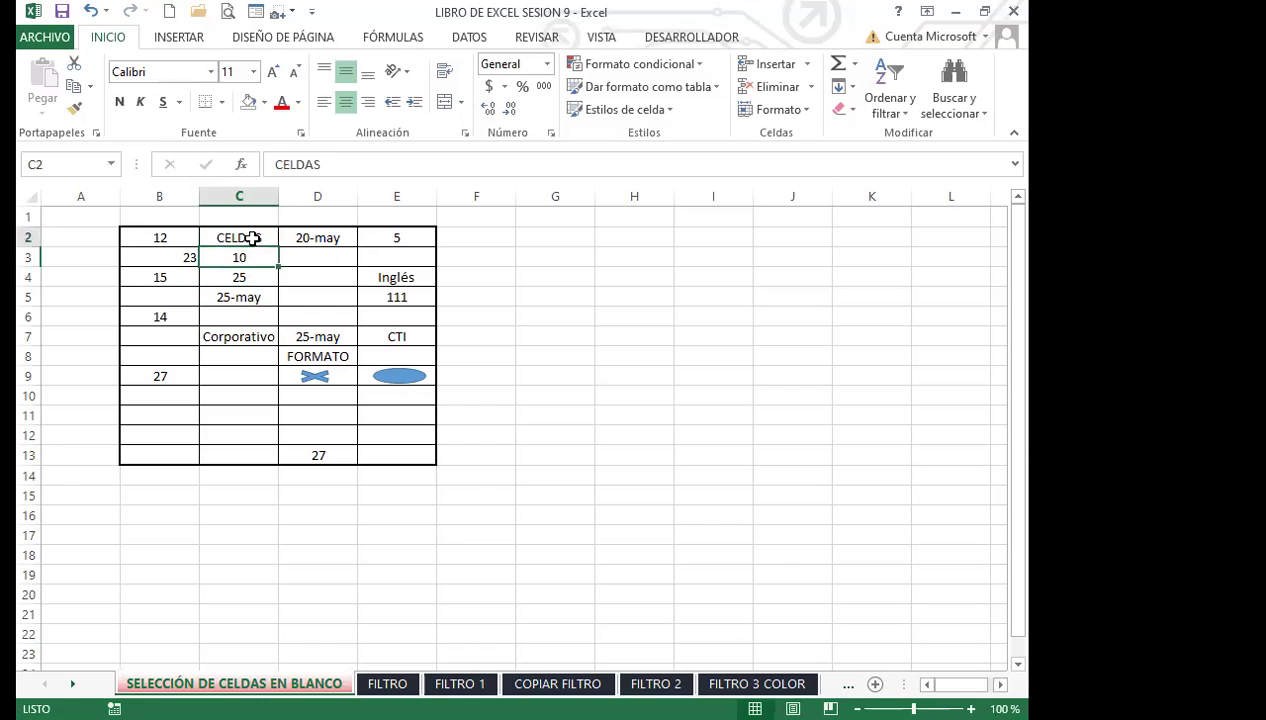
left_click(76, 89)
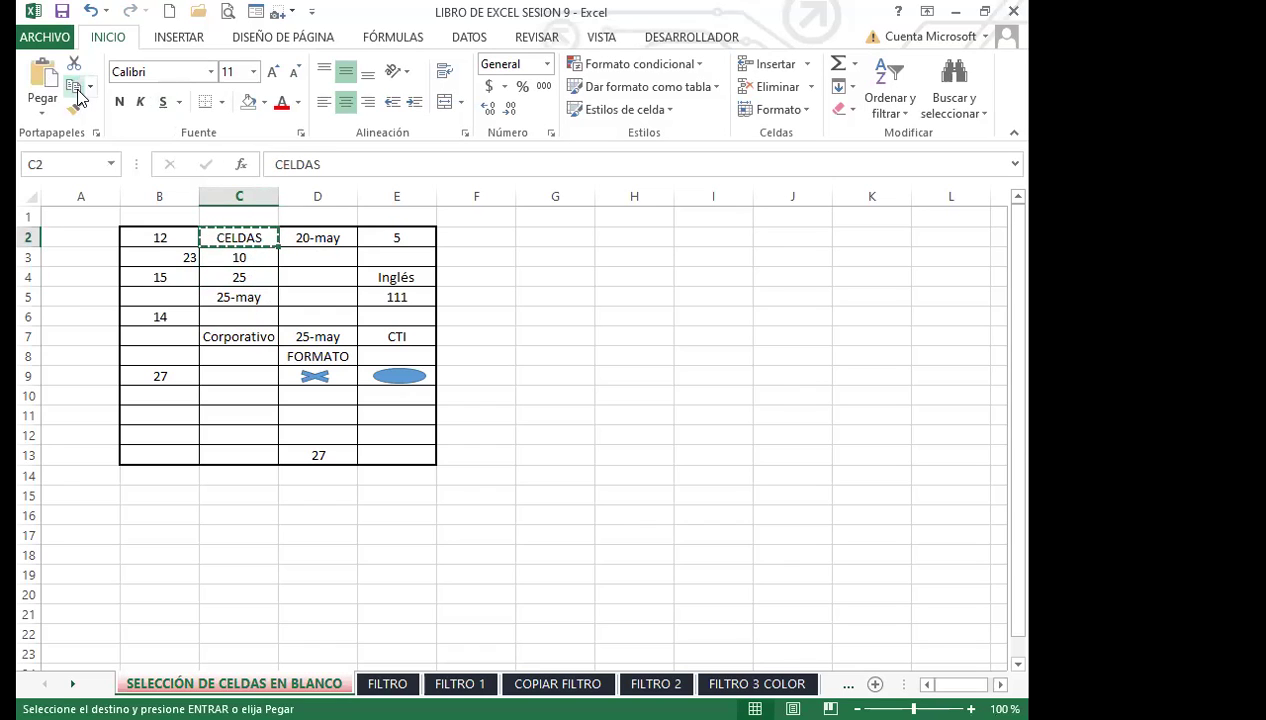
Select the table's blank cells by hand in columns B to E and try to paste the copied CELDAS into them.
left_click(187, 298)
left_click_drag(180, 337, 178, 455)
left_click_drag(235, 359, 252, 455)
left_click(316, 395, "ctrl")
left_click_drag(316, 408, 319, 430)
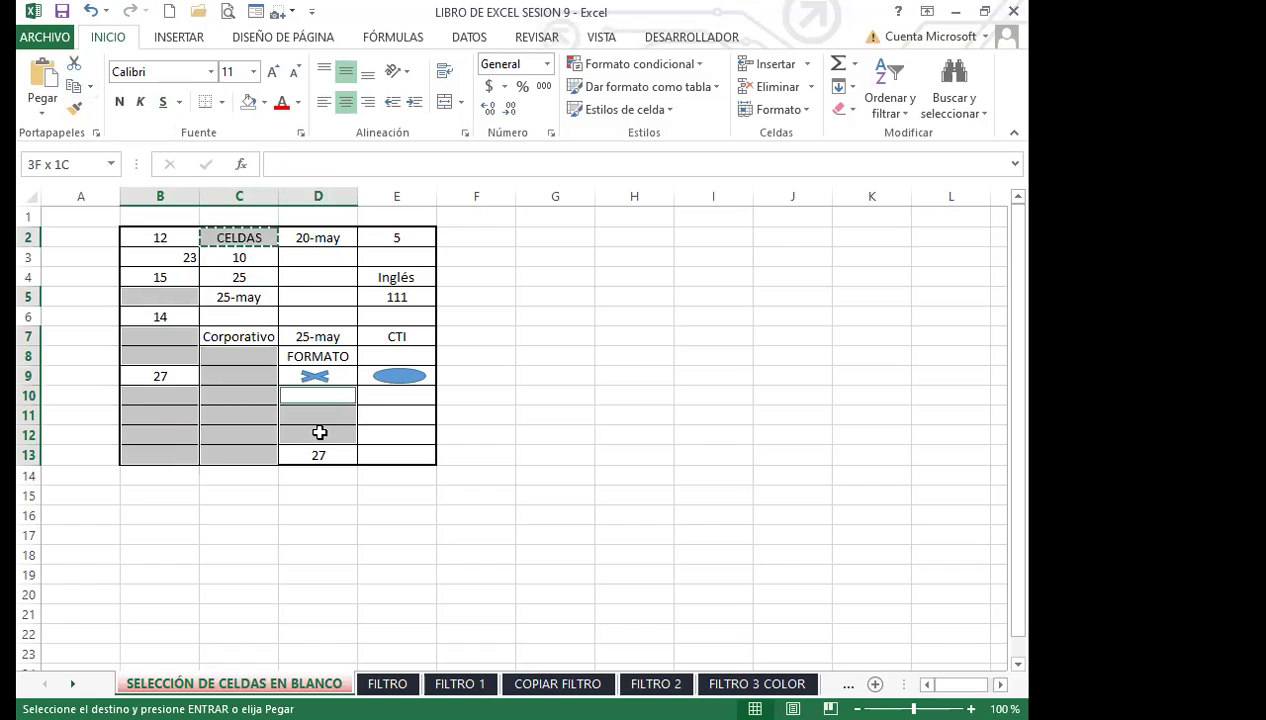
left_click_drag(387, 410, 393, 455)
left_click(396, 262, "ctrl")
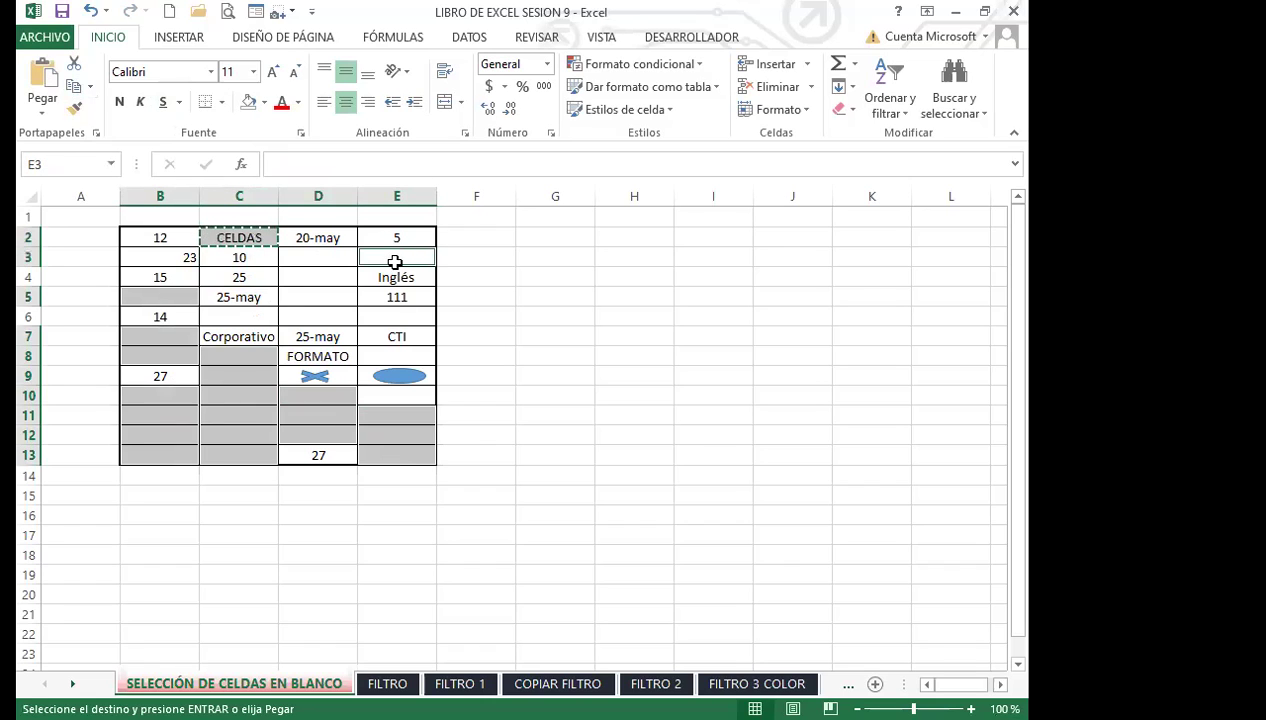
left_click(395, 316, "ctrl")
left_click_drag(336, 260, 333, 312)
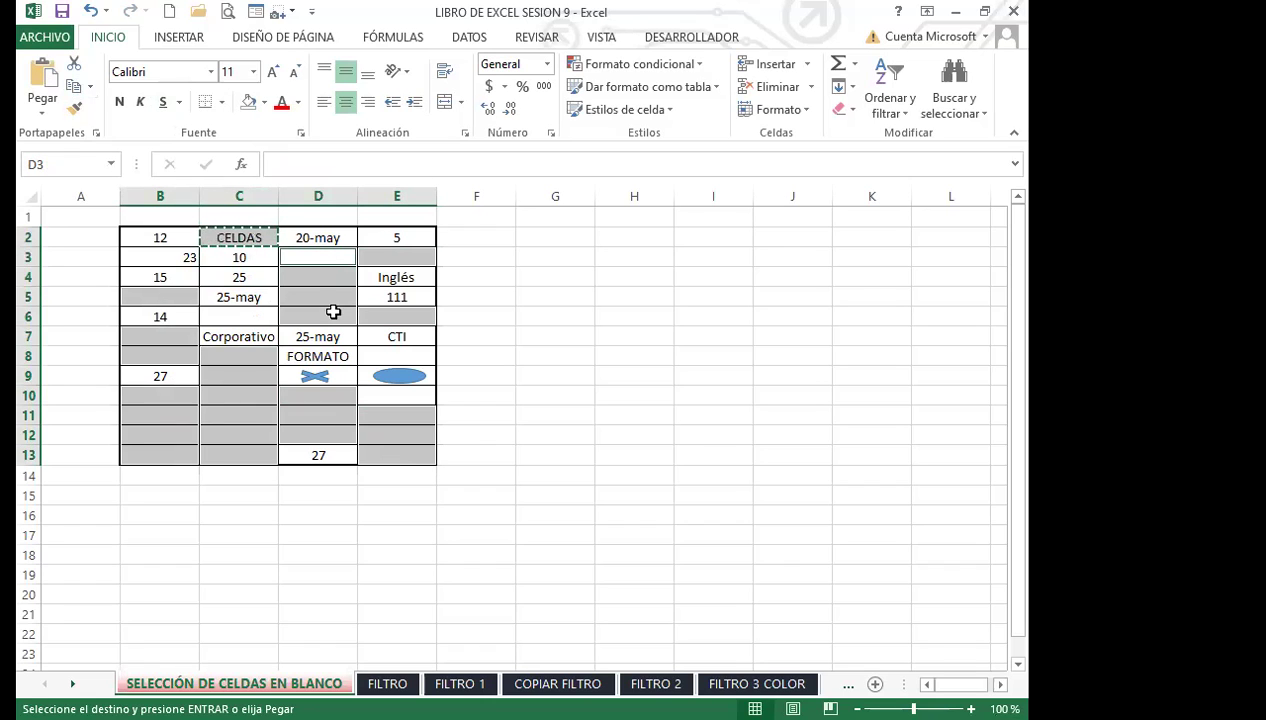
left_click(252, 316, "ctrl")
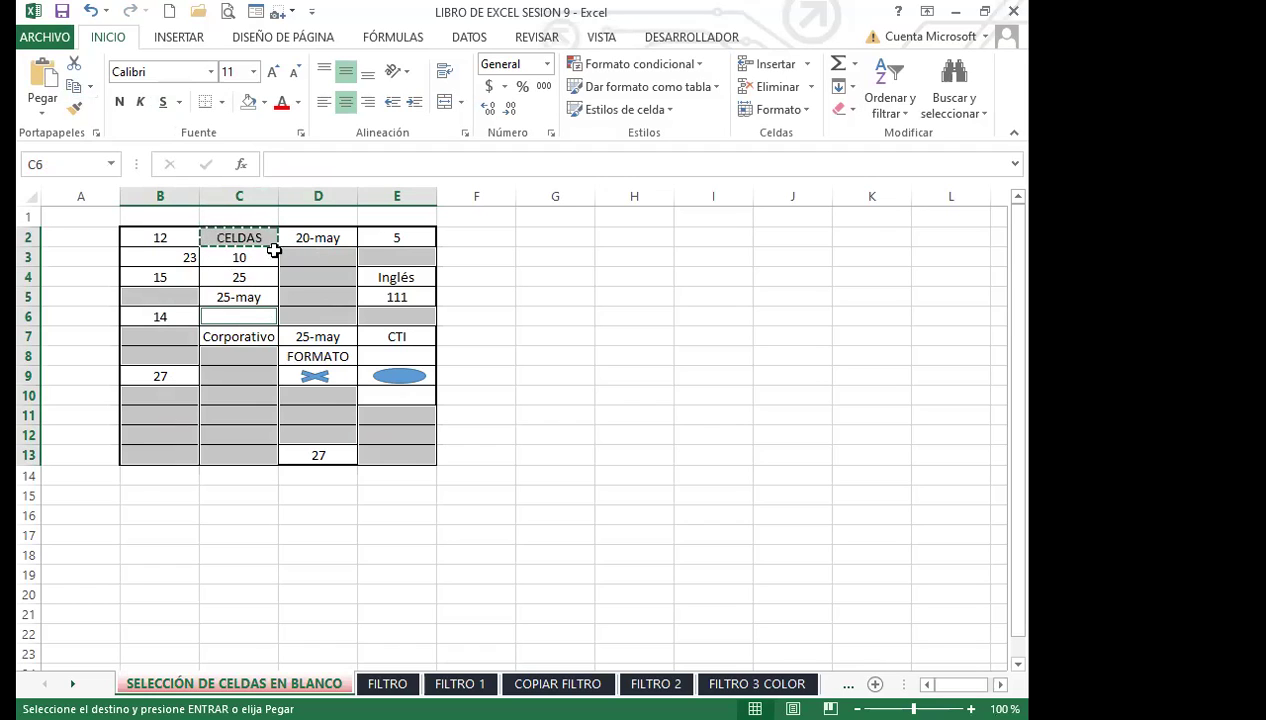
left_click(40, 74)
key("Escape")
Delete CELDAS from cell C2 so that the cell is blank.
left_click(238, 378)
left_click(246, 237)
key("Delete")
left_click(331, 259)
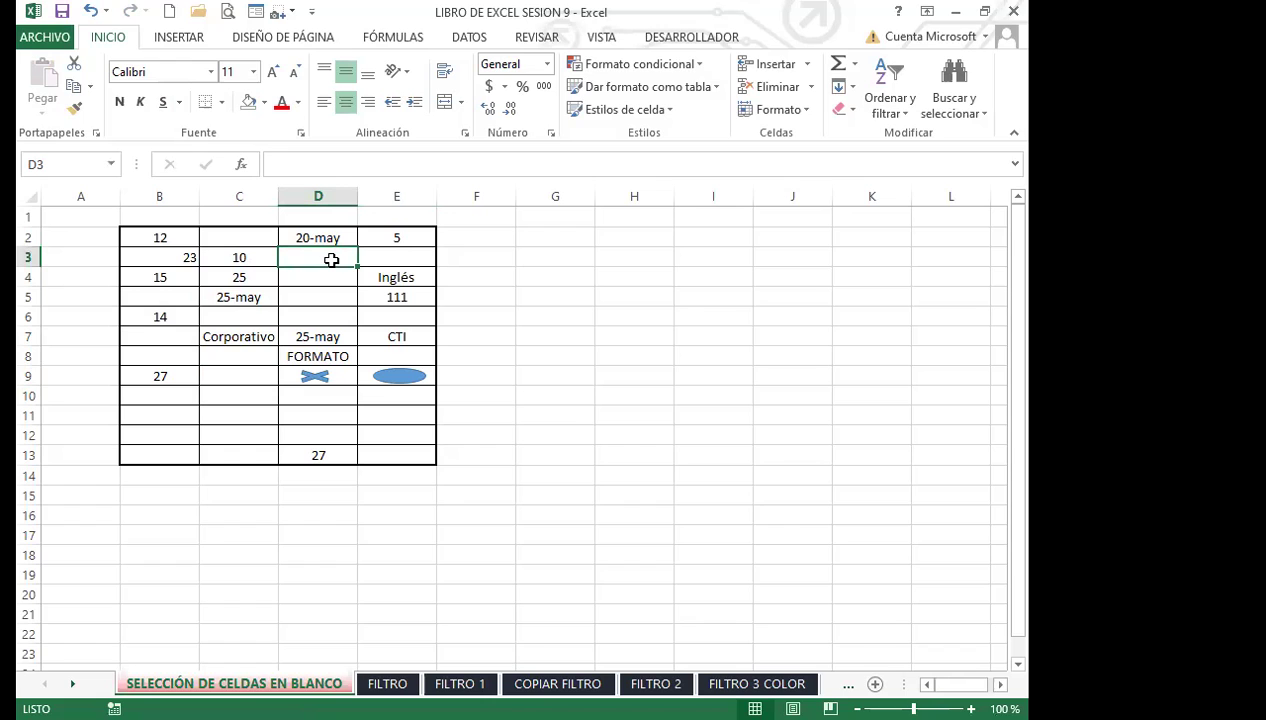
left_click(319, 271)
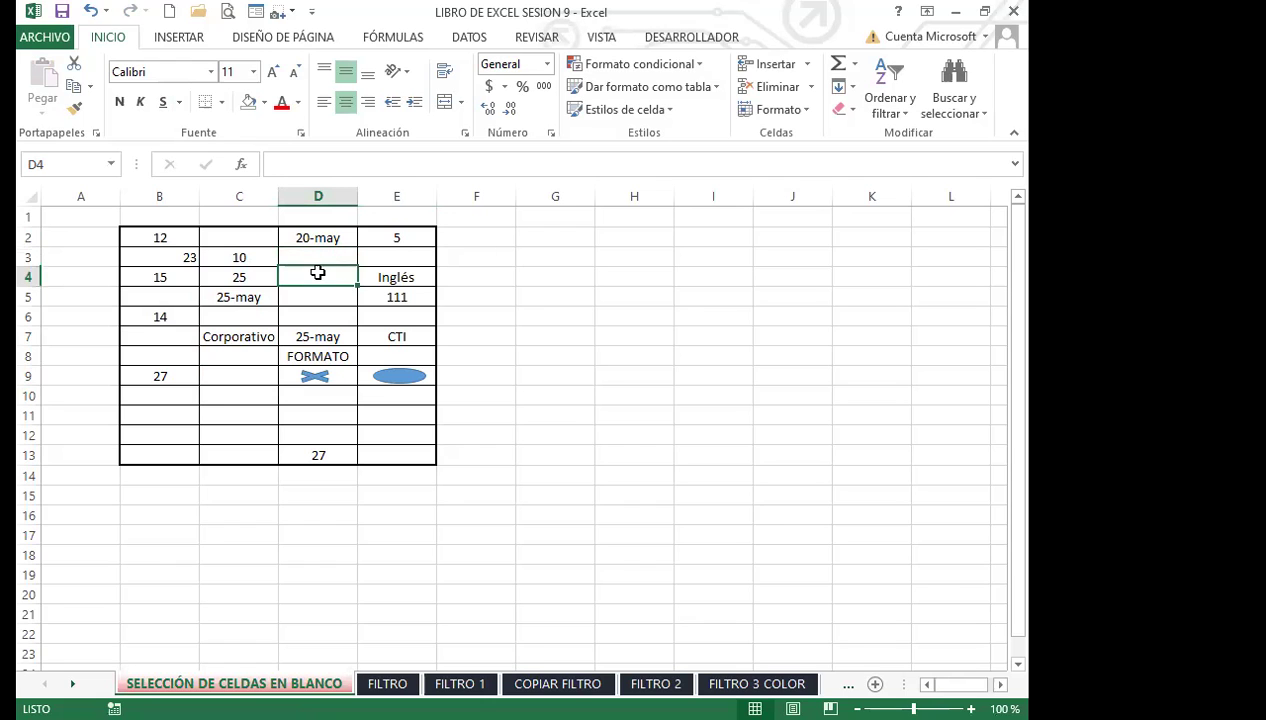
Select all blank cells within B2:E13 in a single operation using Go To Special, and clear the selection.
left_click_drag(158, 235, 387, 455)
left_click(978, 113)
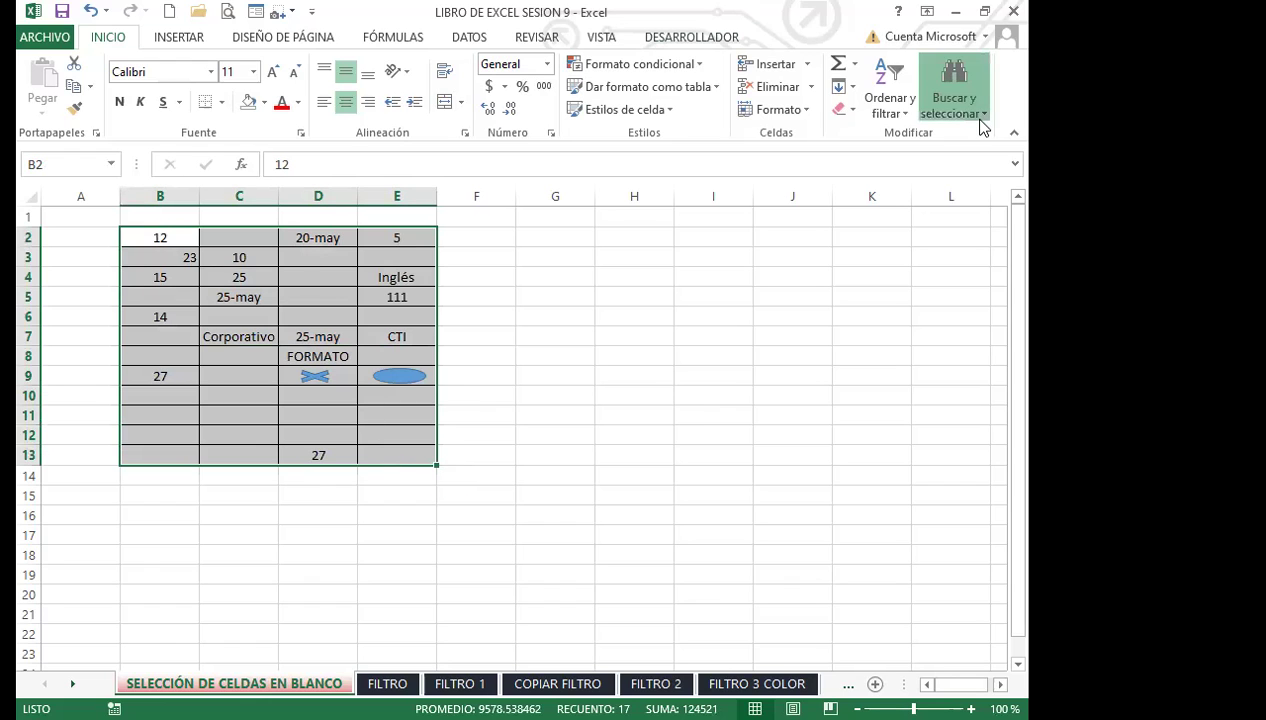
left_click(953, 210)
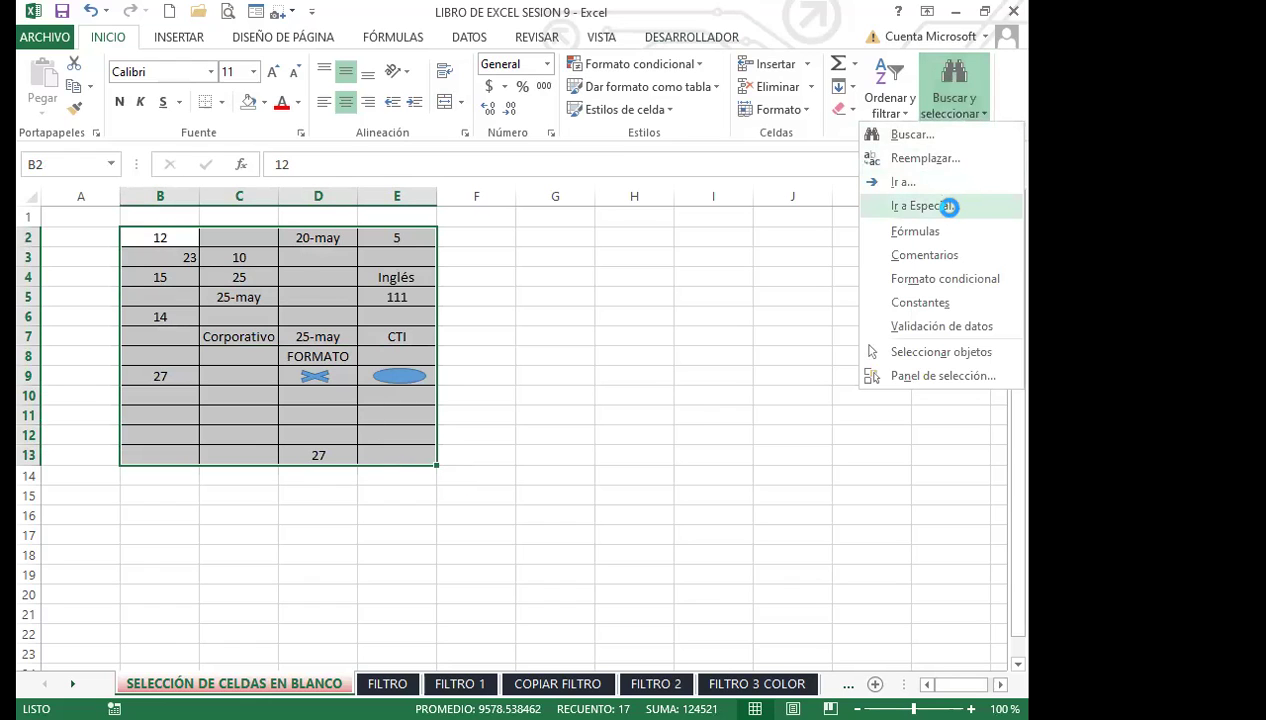
left_click(479, 340)
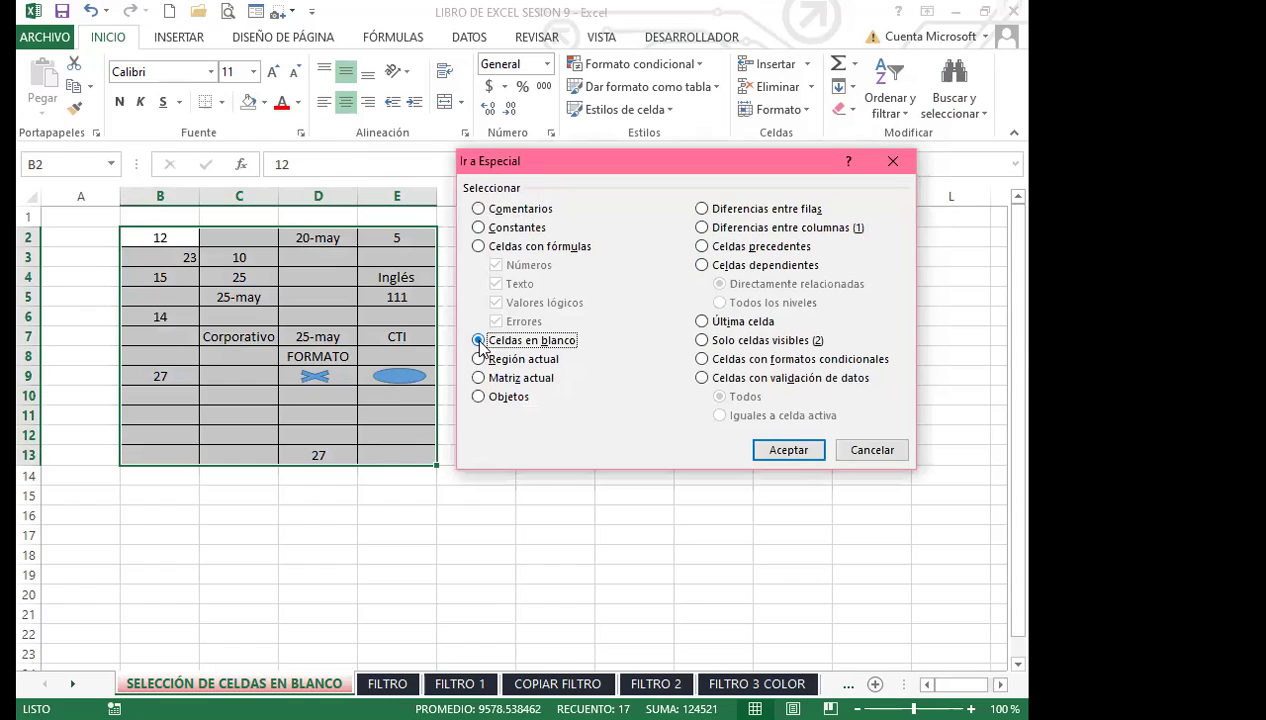
left_click(790, 449)
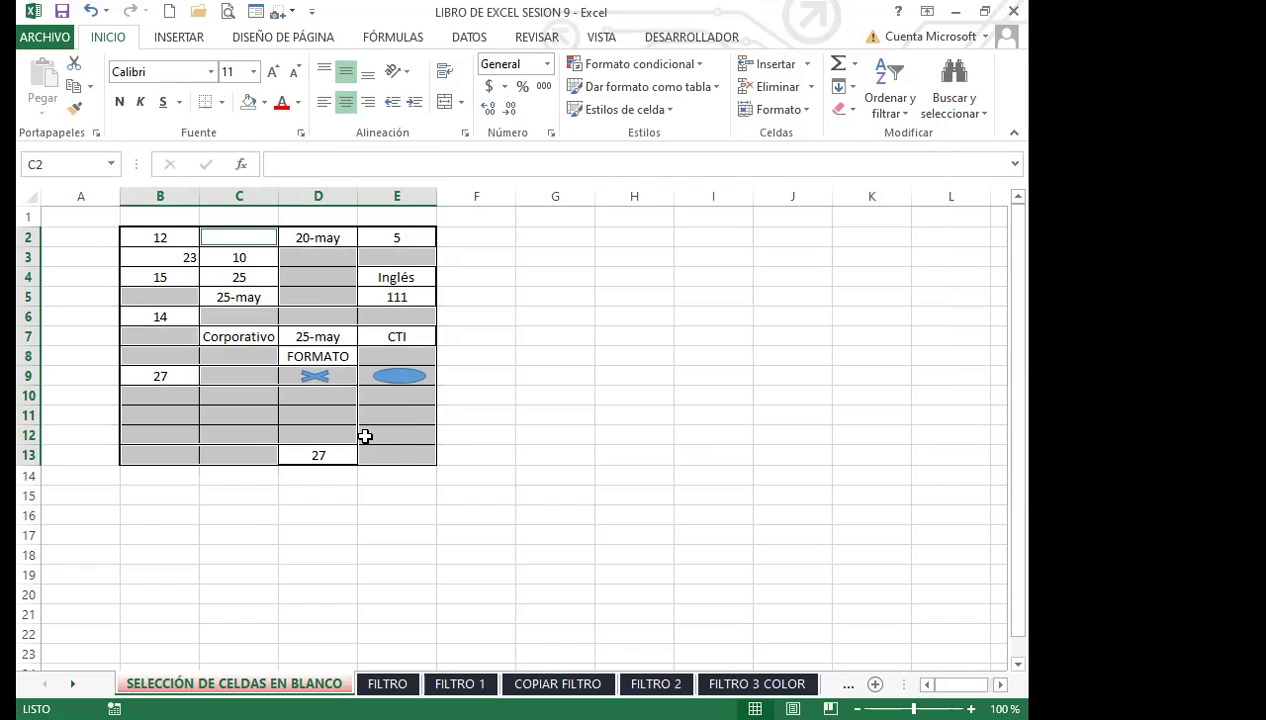
left_click(365, 436)
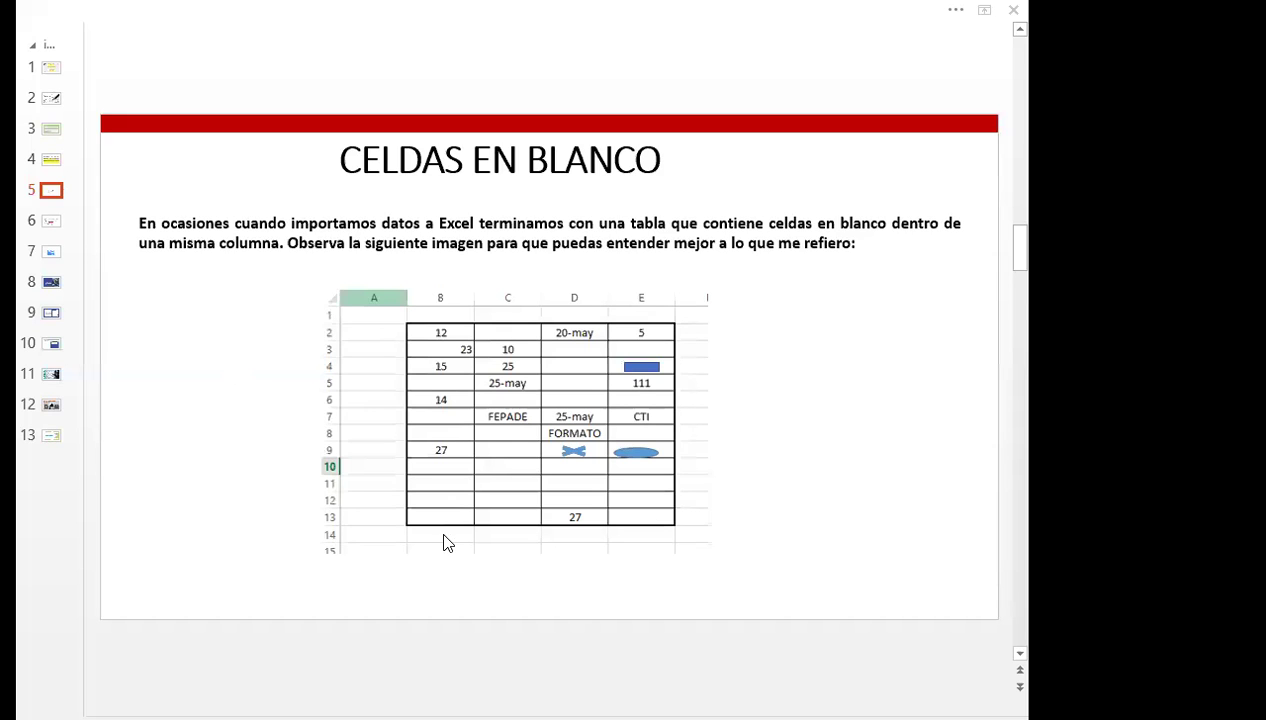
Switch to the PowerPoint presentation and view slides 6 and 7 on blank cells and slide 8 on using filters.
left_click(52, 222)
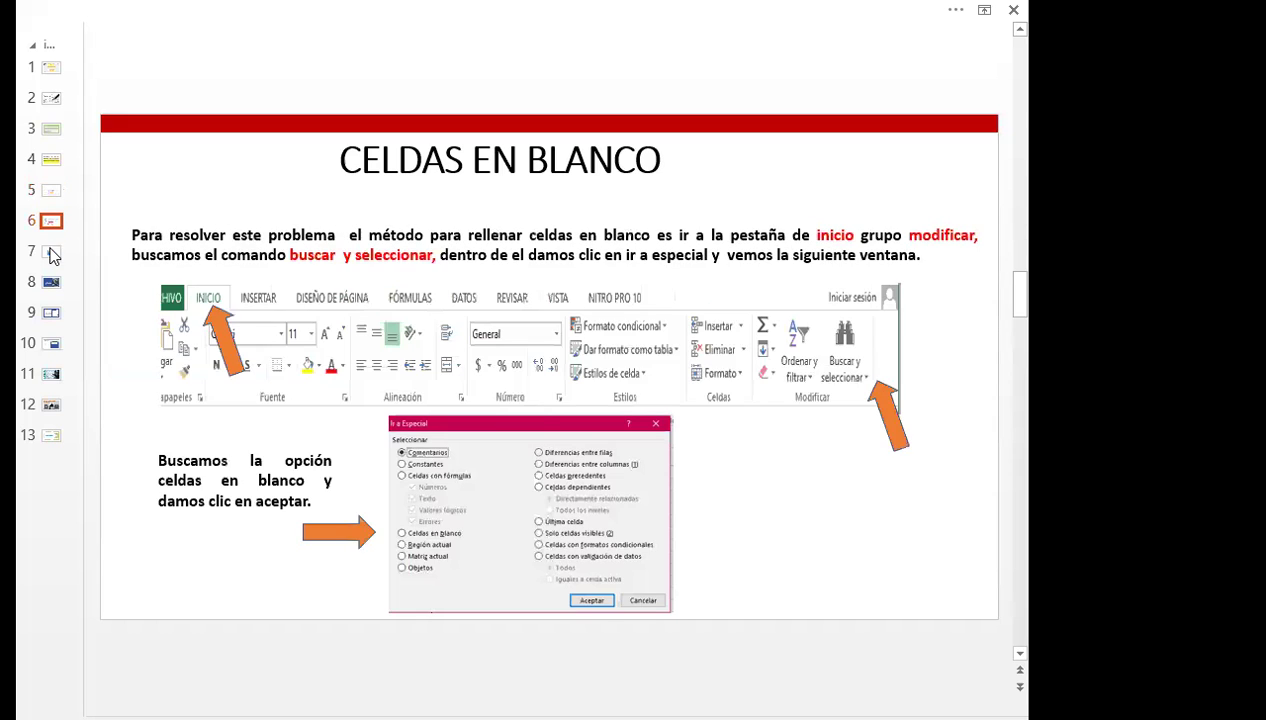
left_click(52, 254)
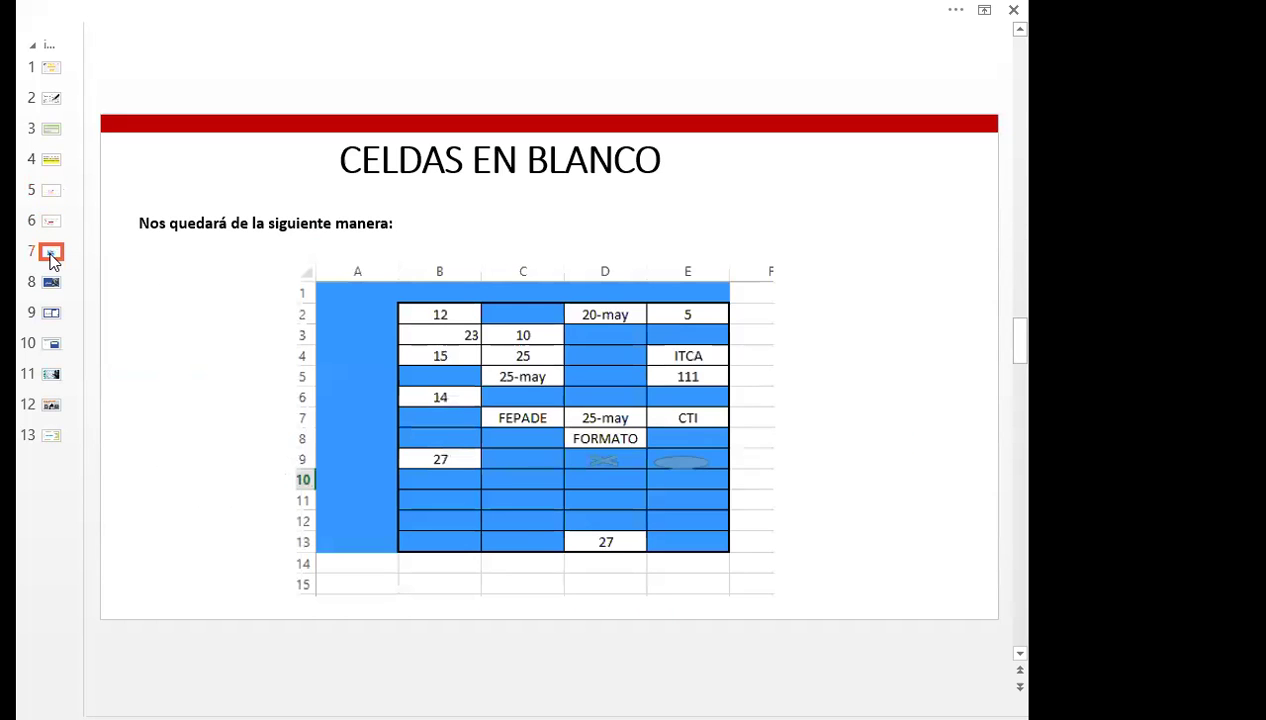
left_click(47, 285)
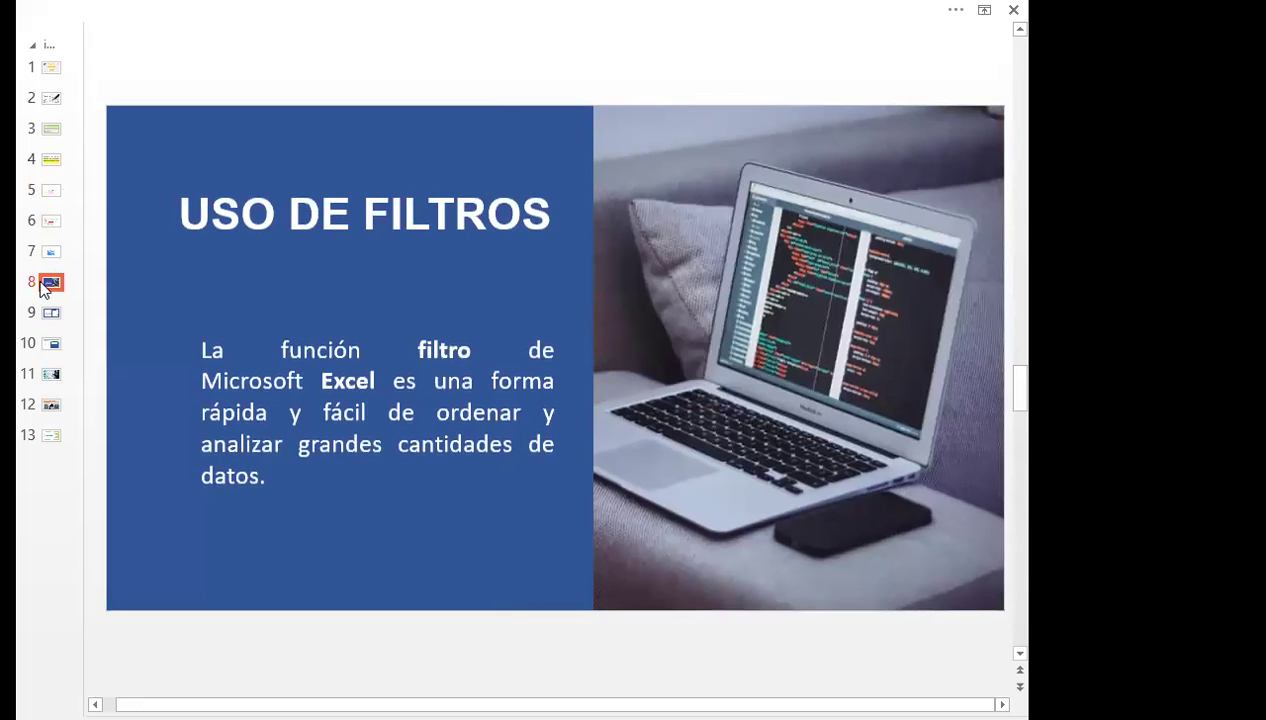
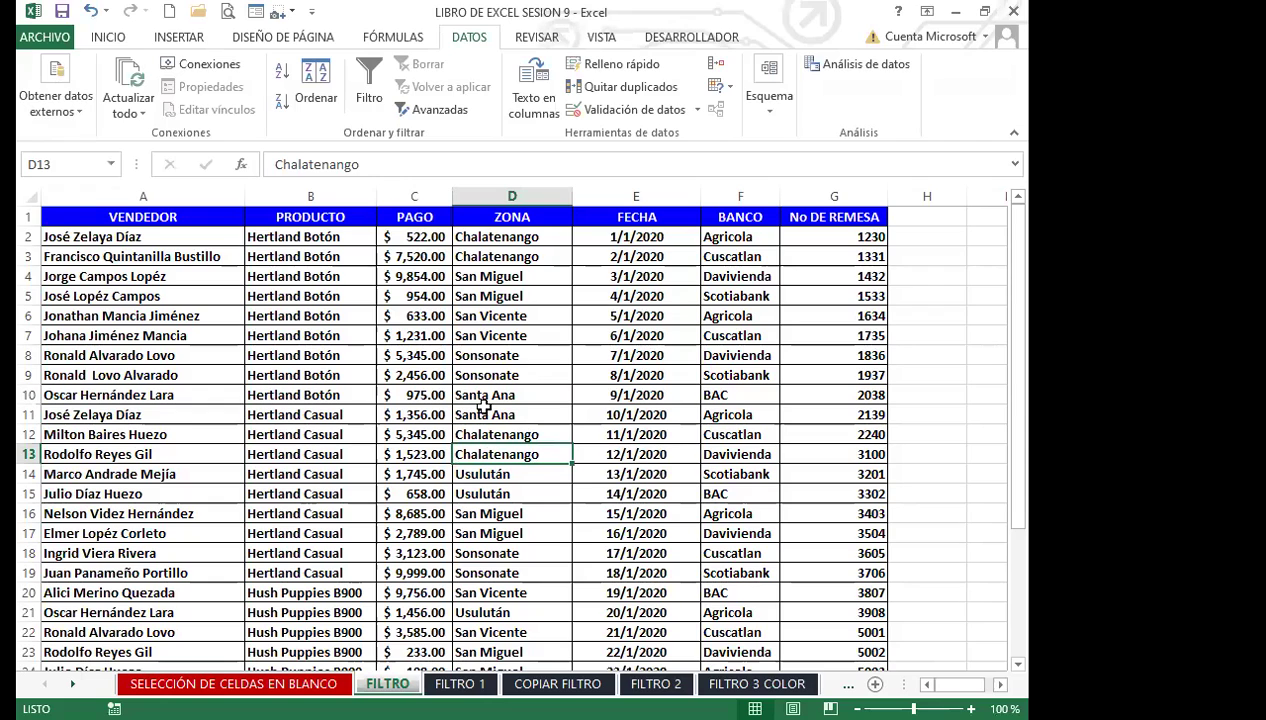
Review the sales records on the FILTRO sheet of the Excel workbook, from the header row to the last record.
left_click(104, 38)
left_click(470, 312)
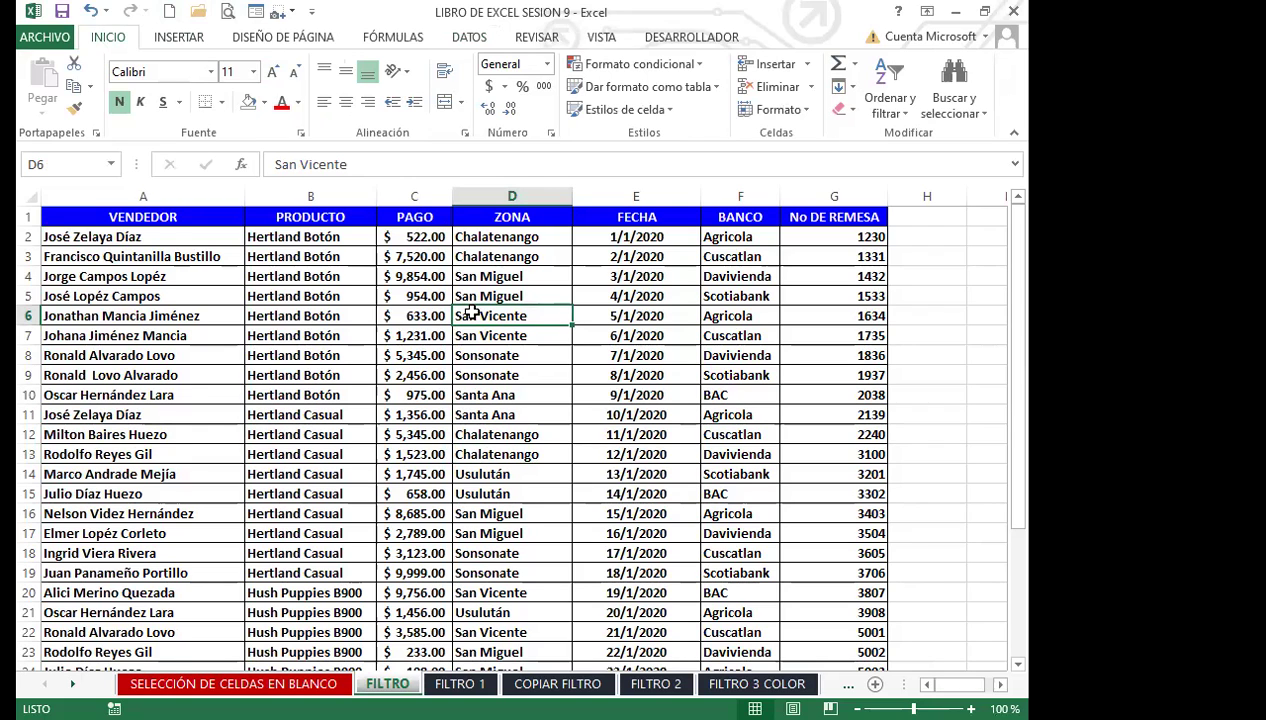
scroll(185, 515, "down", 9)
scroll(177, 525, "up", 1)
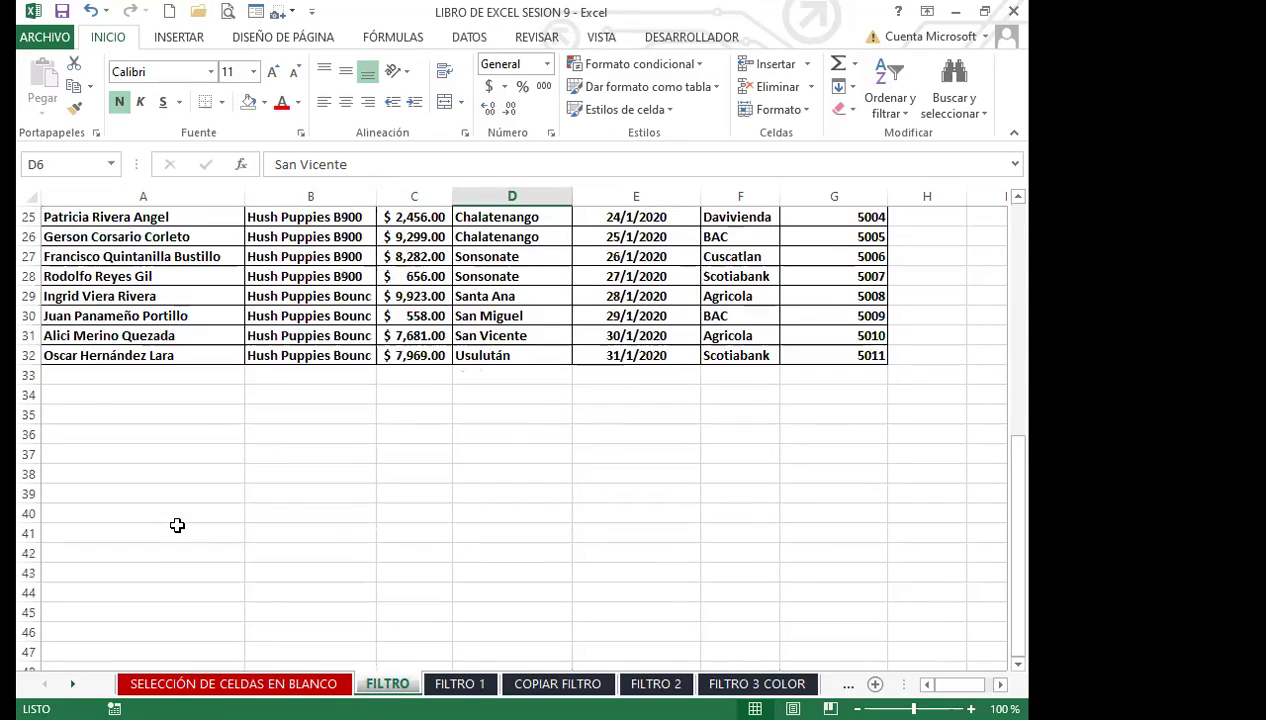
scroll(177, 525, "up", 7)
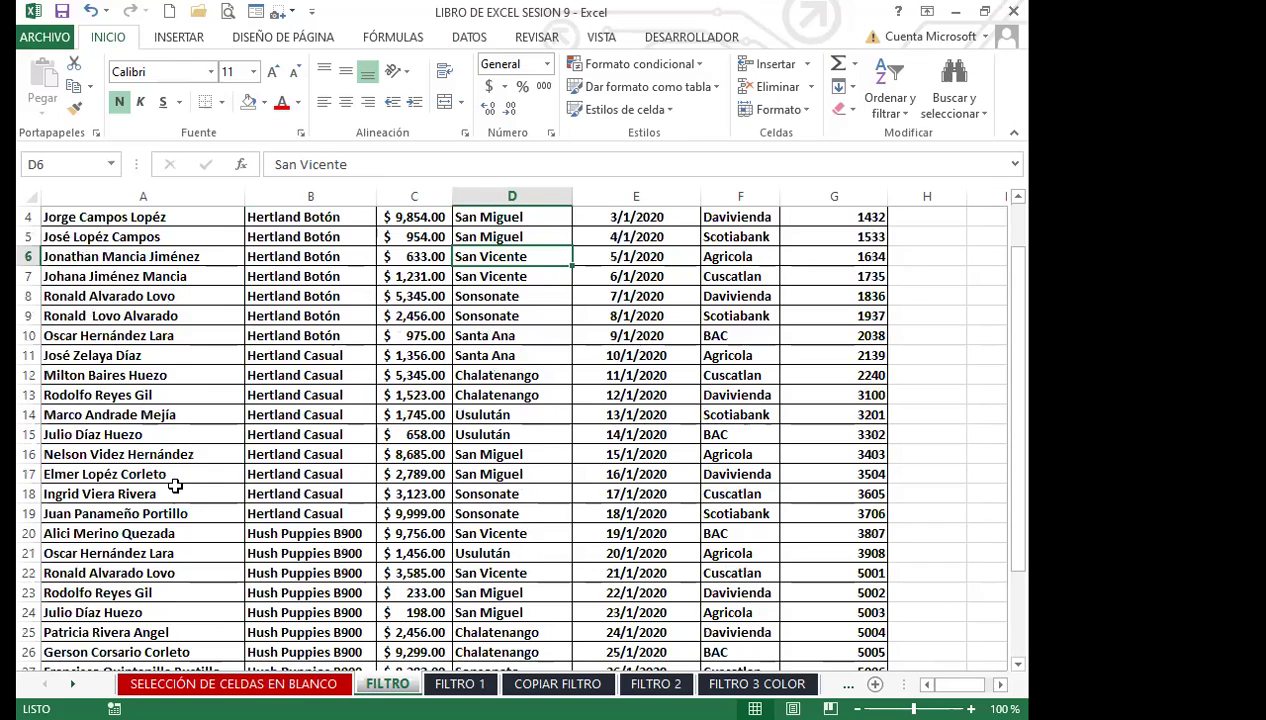
scroll(175, 485, "up", 1)
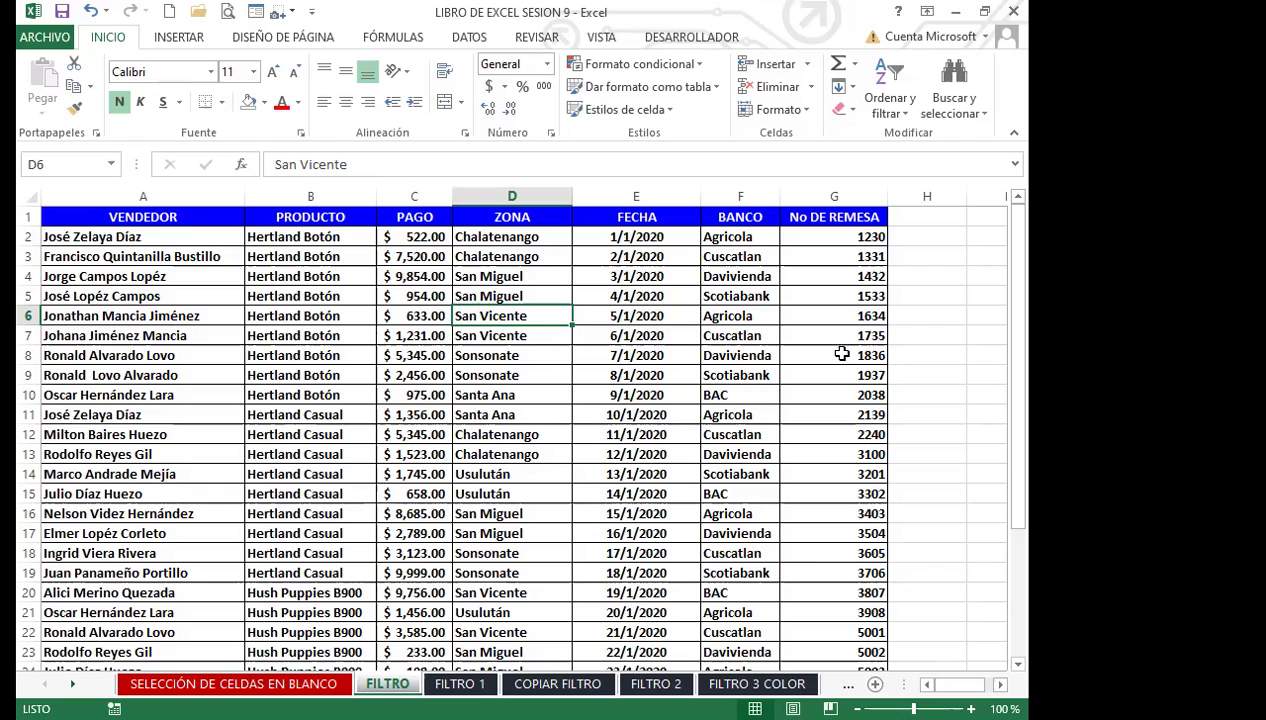
Select rows 4 to 31 on the FILTRO sheet and hide them, leaving only the first two and the last records.
left_click(30, 315)
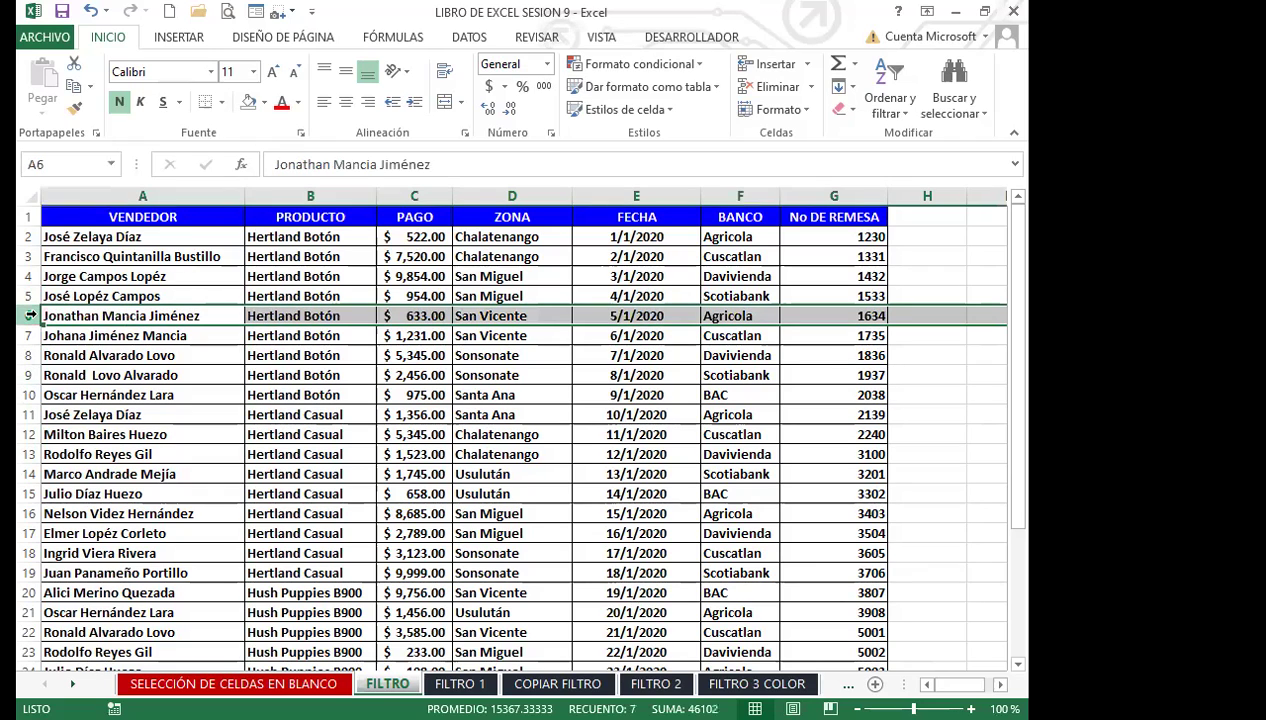
left_click(30, 296, "ctrl")
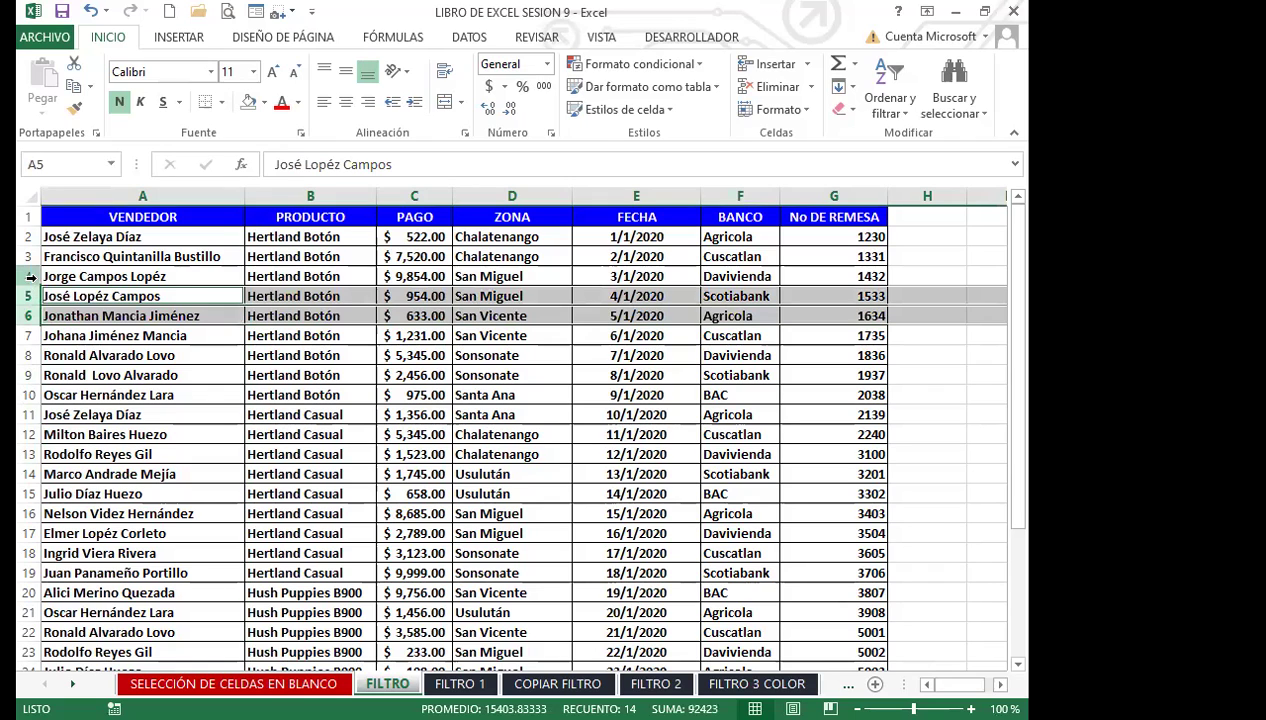
left_click(30, 276, "ctrl")
left_click_drag(30, 335, 24, 578)
scroll(239, 482, "up", 4)
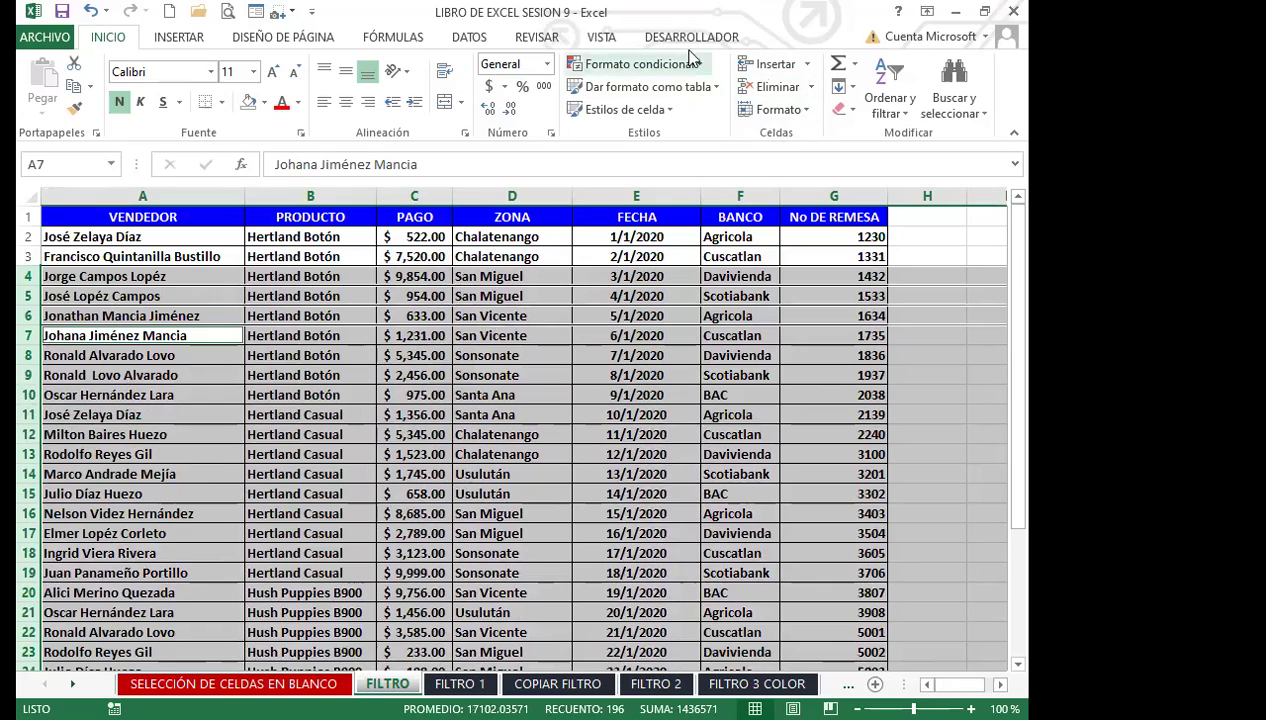
left_click(803, 110)
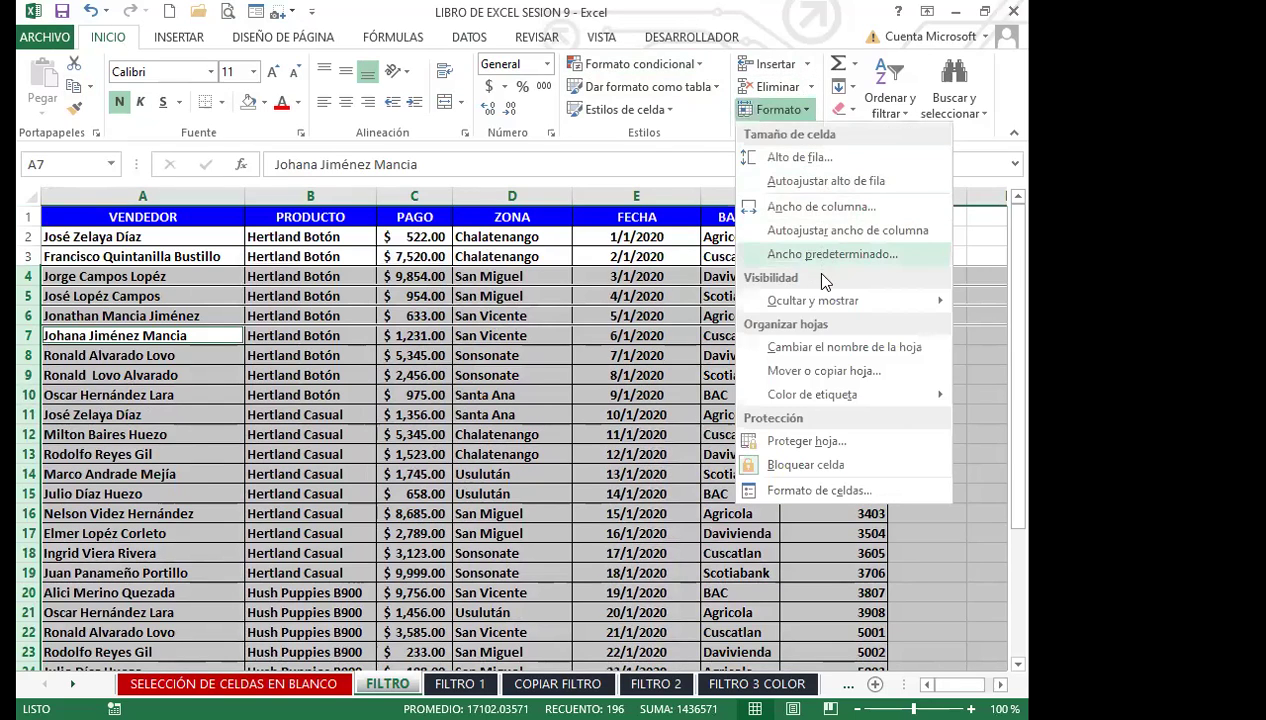
mouse_move(808, 296)
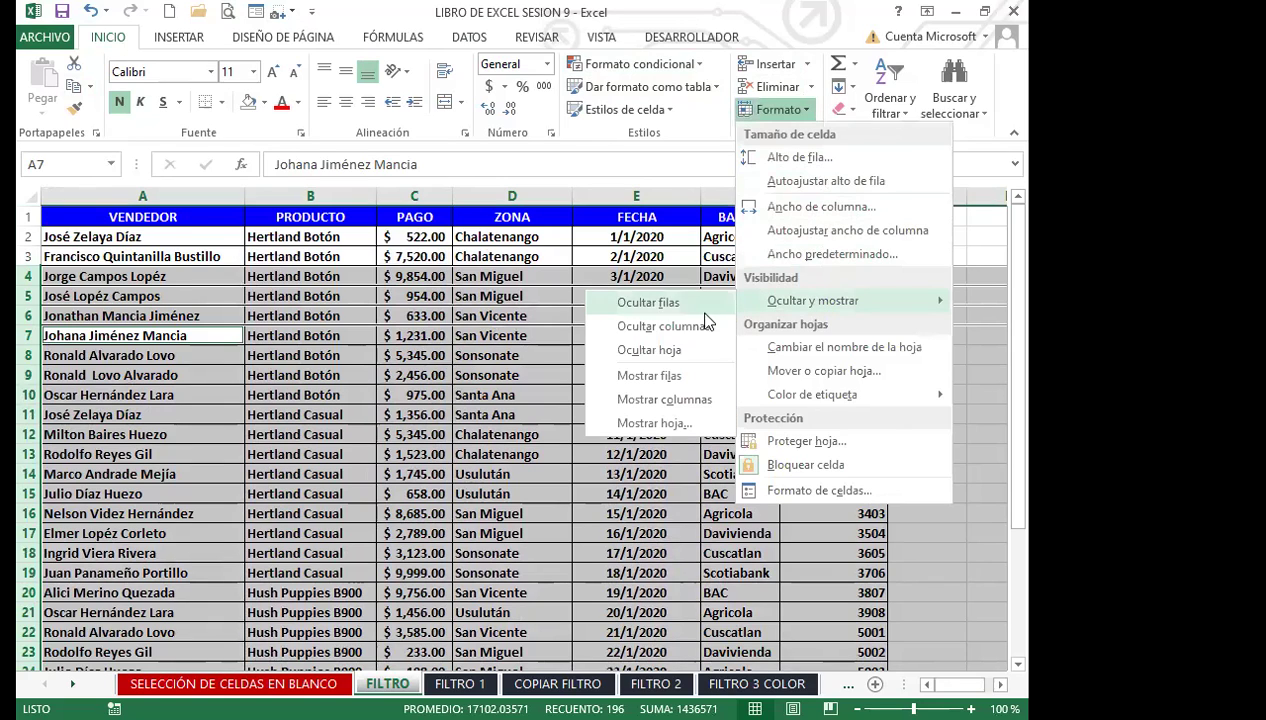
left_click(628, 302)
left_click(485, 358)
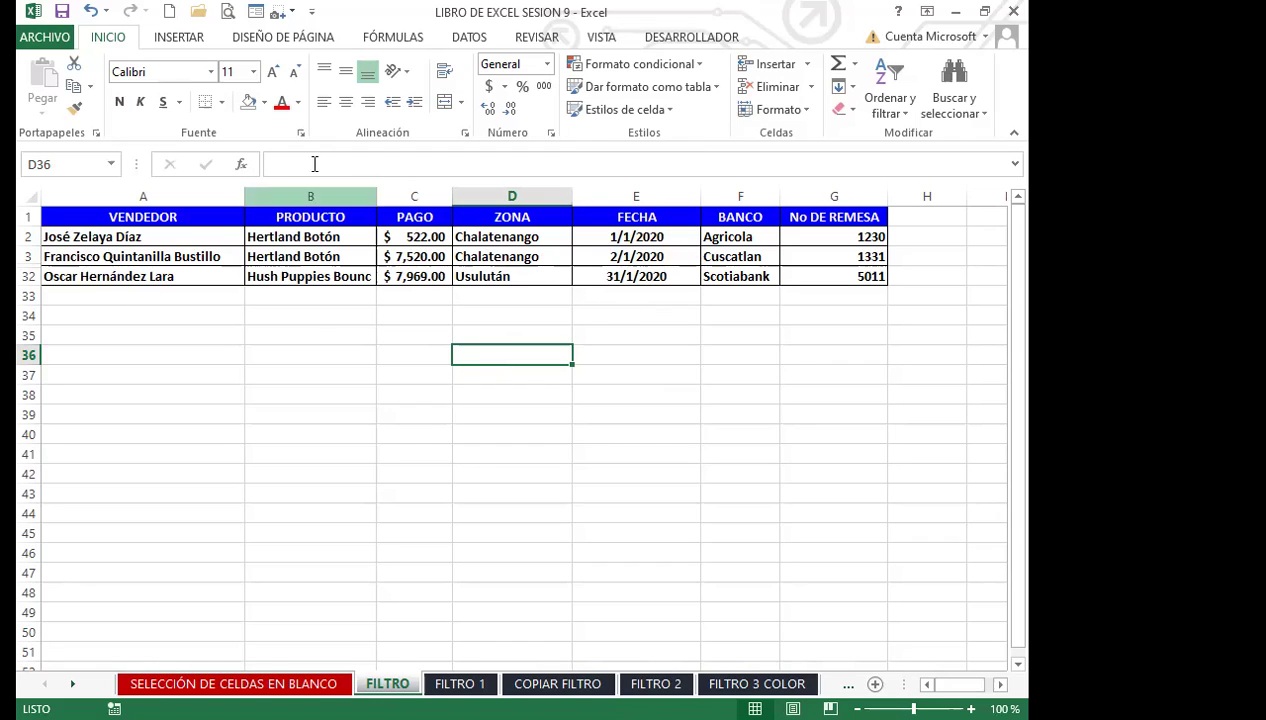
left_click(535, 278)
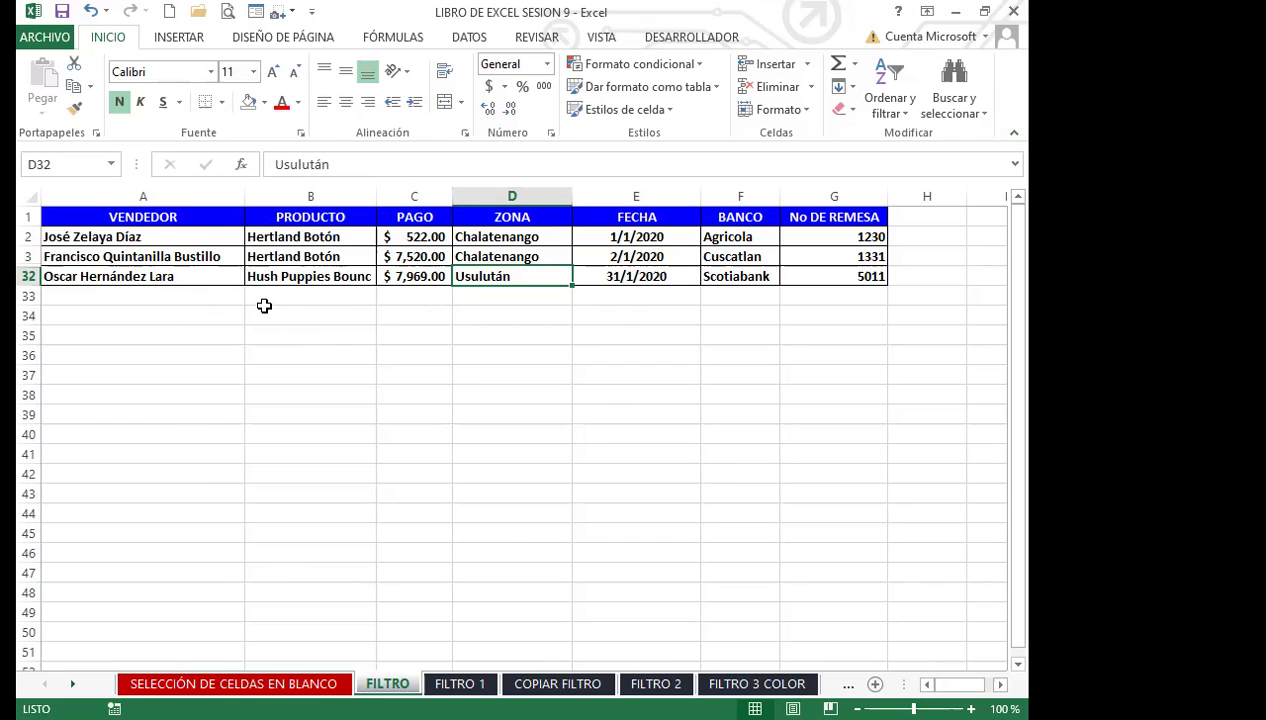
left_click(313, 397)
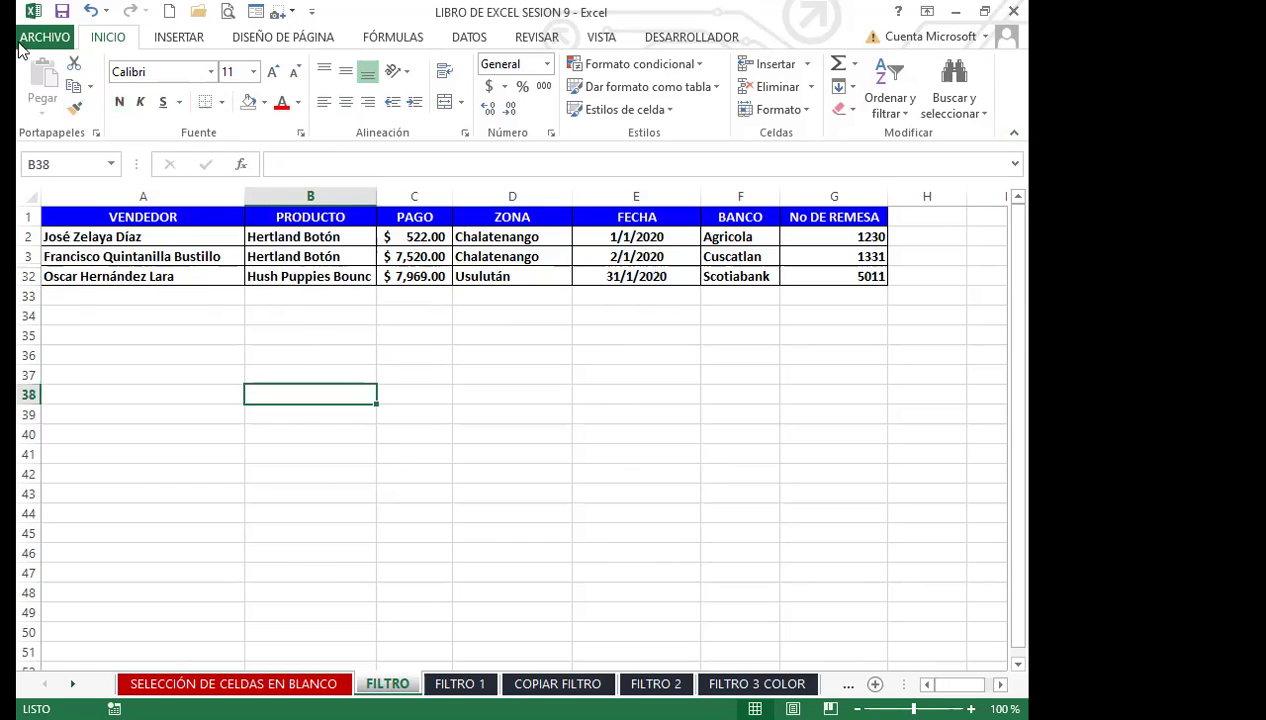
Undo the hiding of rows 4 to 31 on the FILTRO sheet.
left_click(88, 12)
left_click(165, 472)
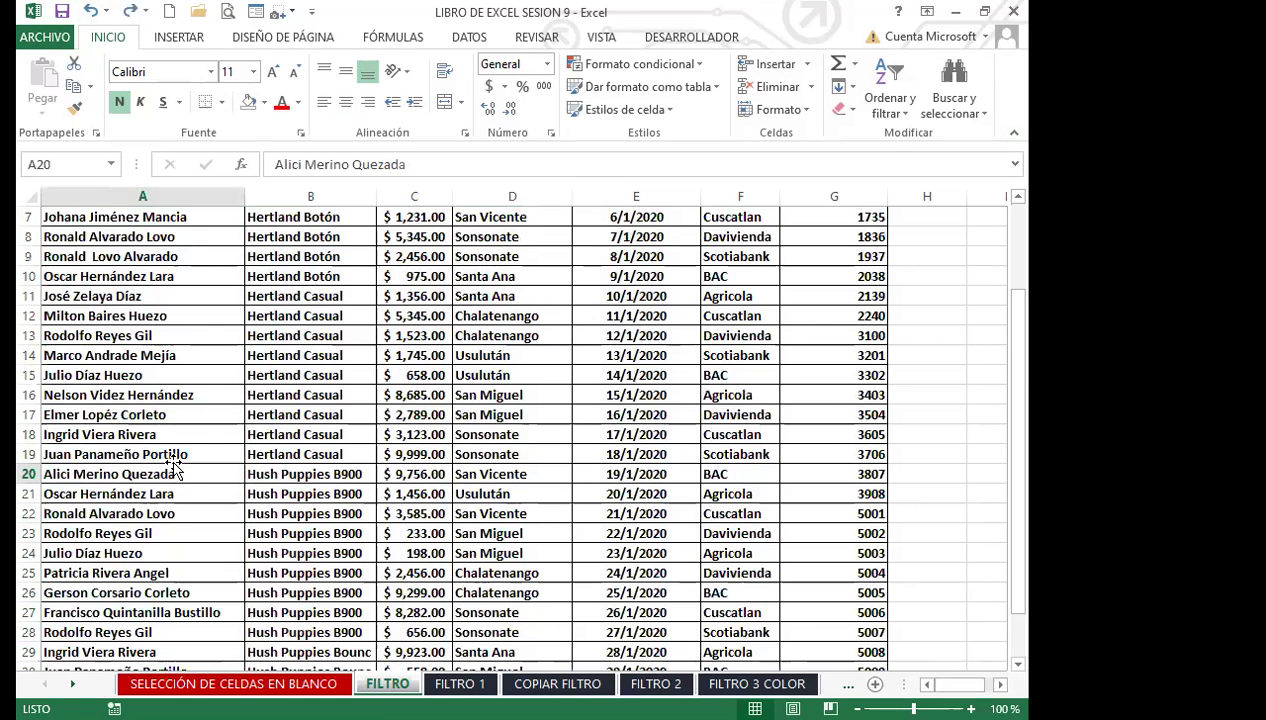
scroll(170, 412, "up", 2)
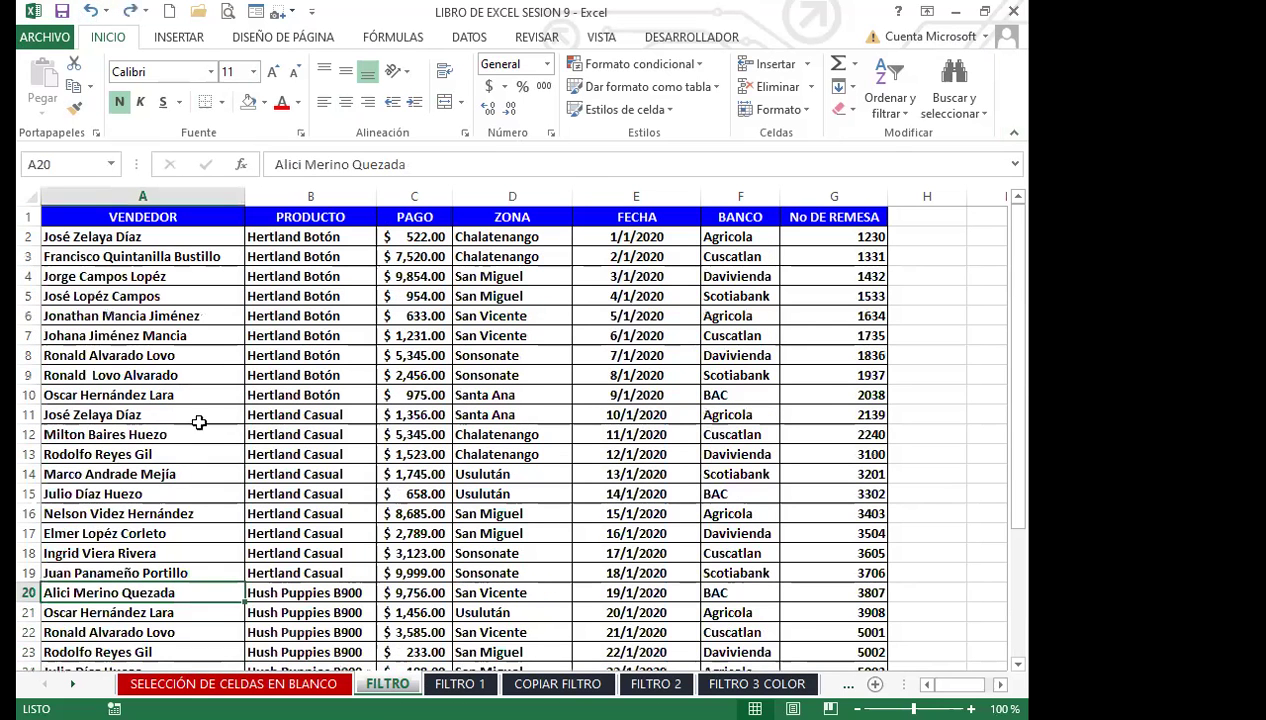
Select the whole sales table including its header row, and release the selection.
left_click(407, 373)
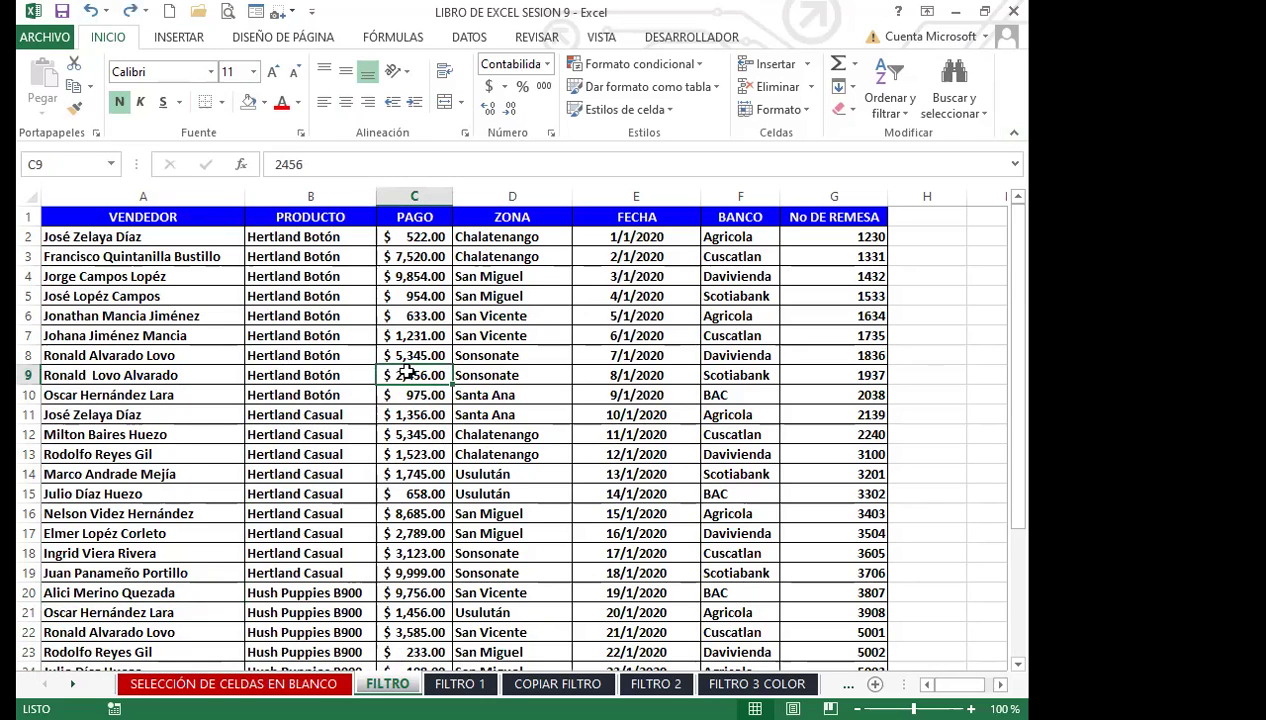
left_click(500, 218)
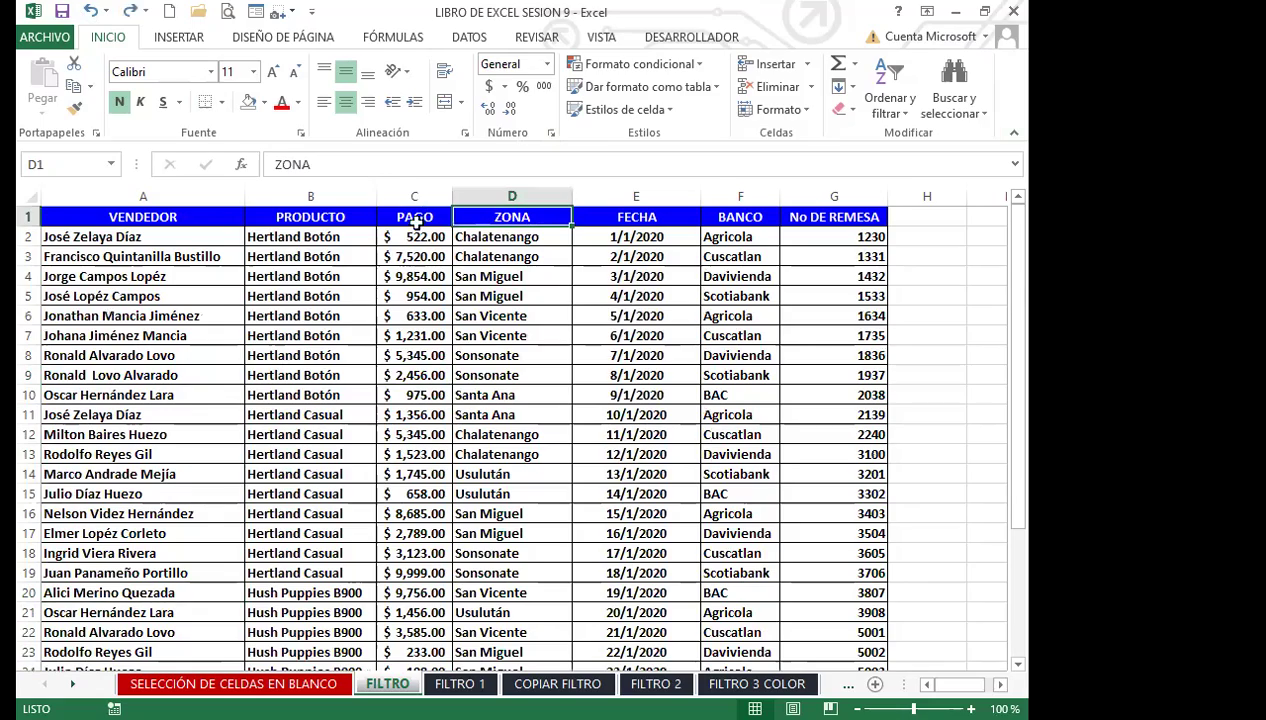
left_click_drag(52, 220, 808, 619)
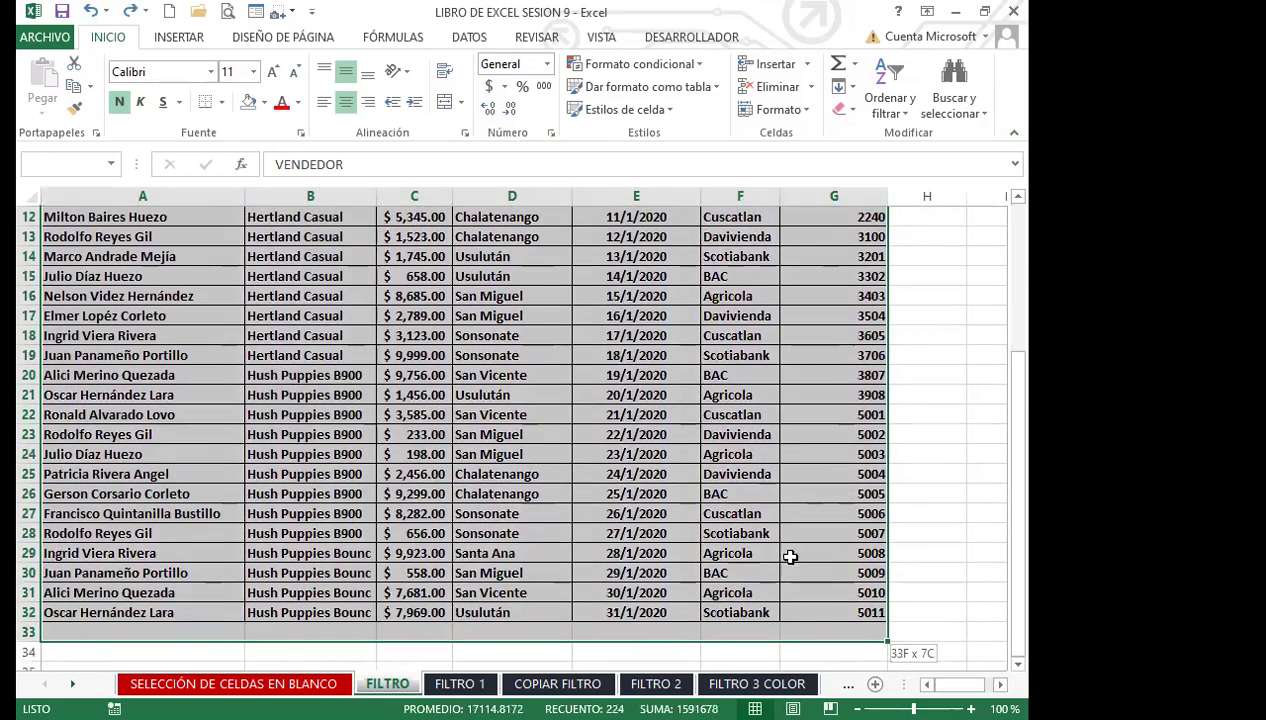
scroll(430, 410, "up", 4)
left_click(487, 360)
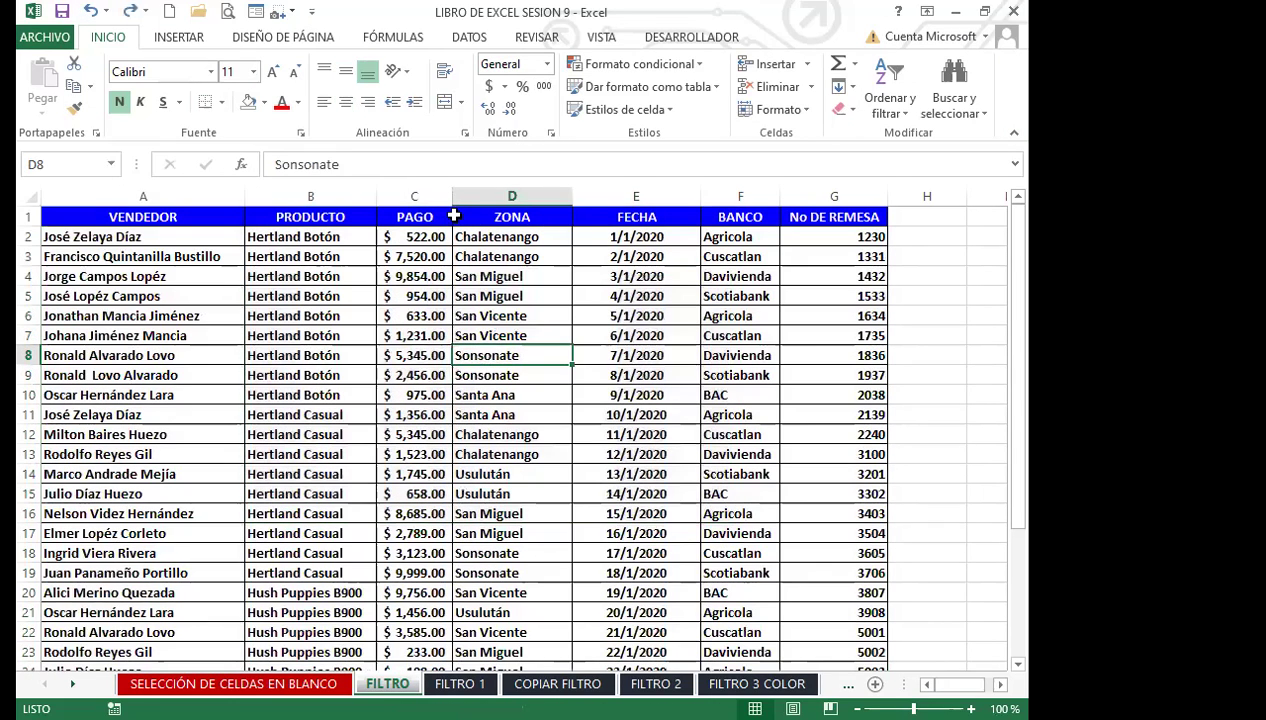
Turn on filtering for the header row of the sales table on the FILTRO sheet.
left_click(460, 215)
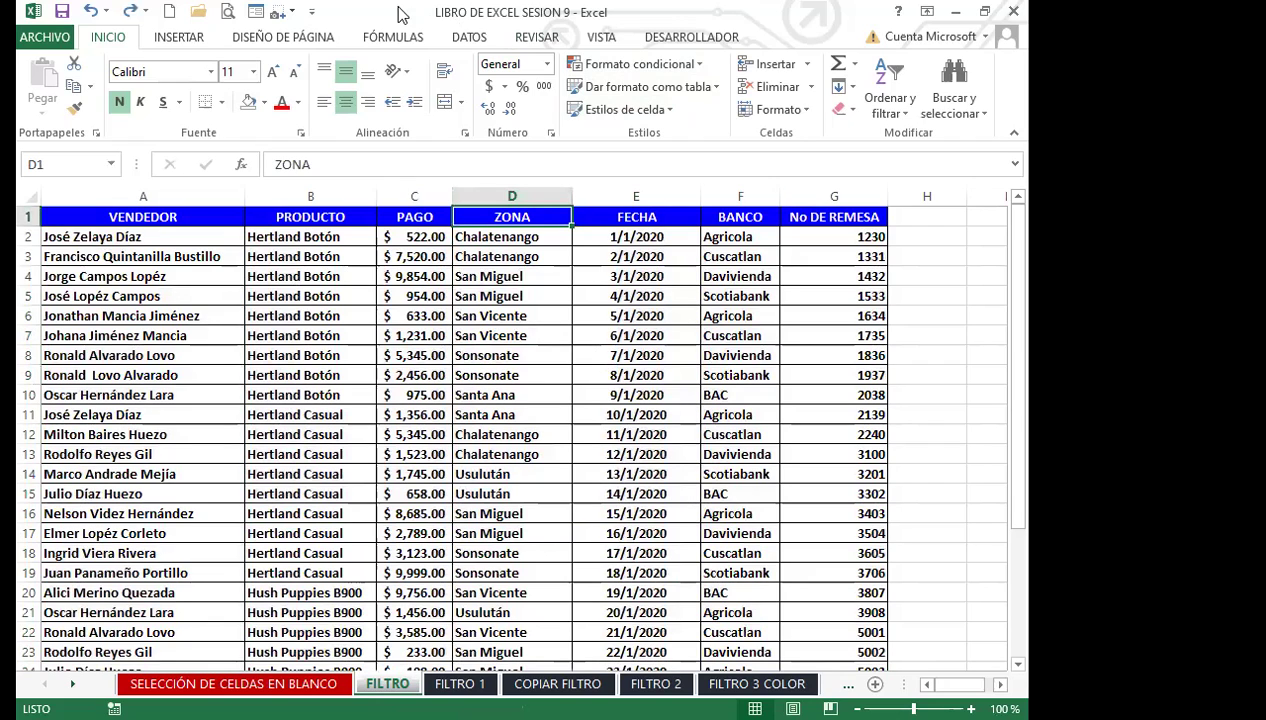
left_click(467, 40)
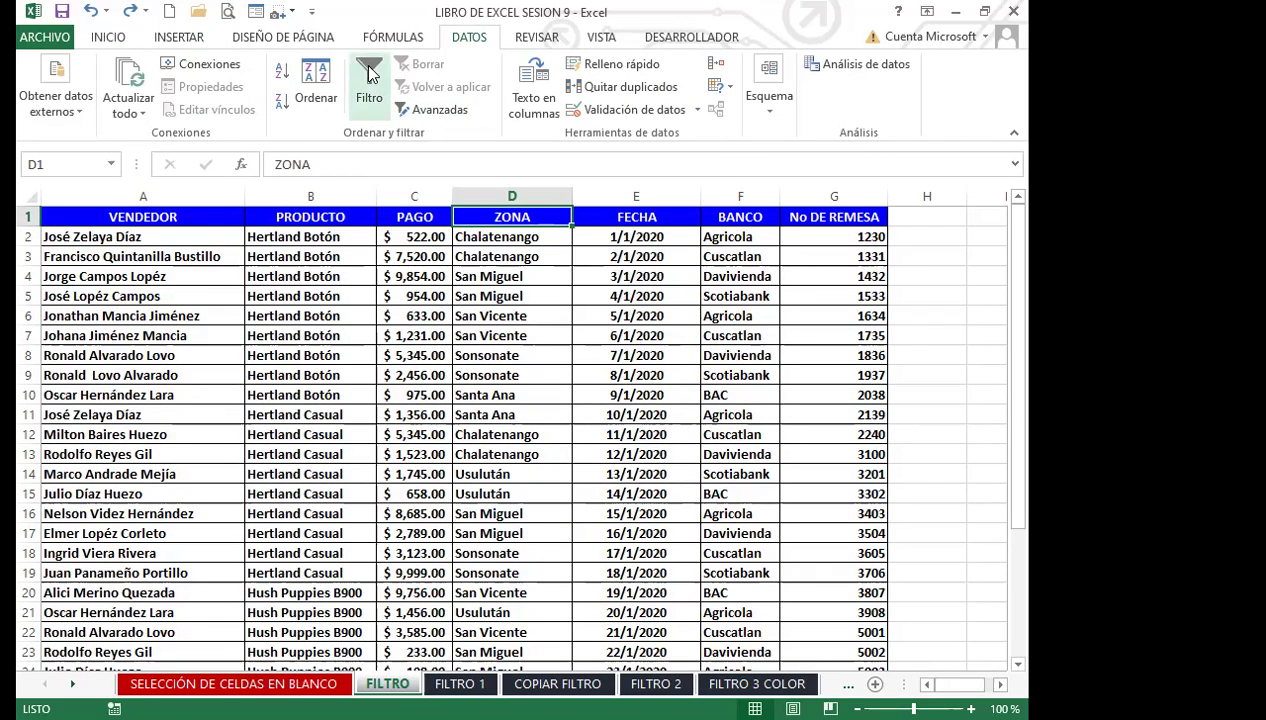
left_click(370, 76)
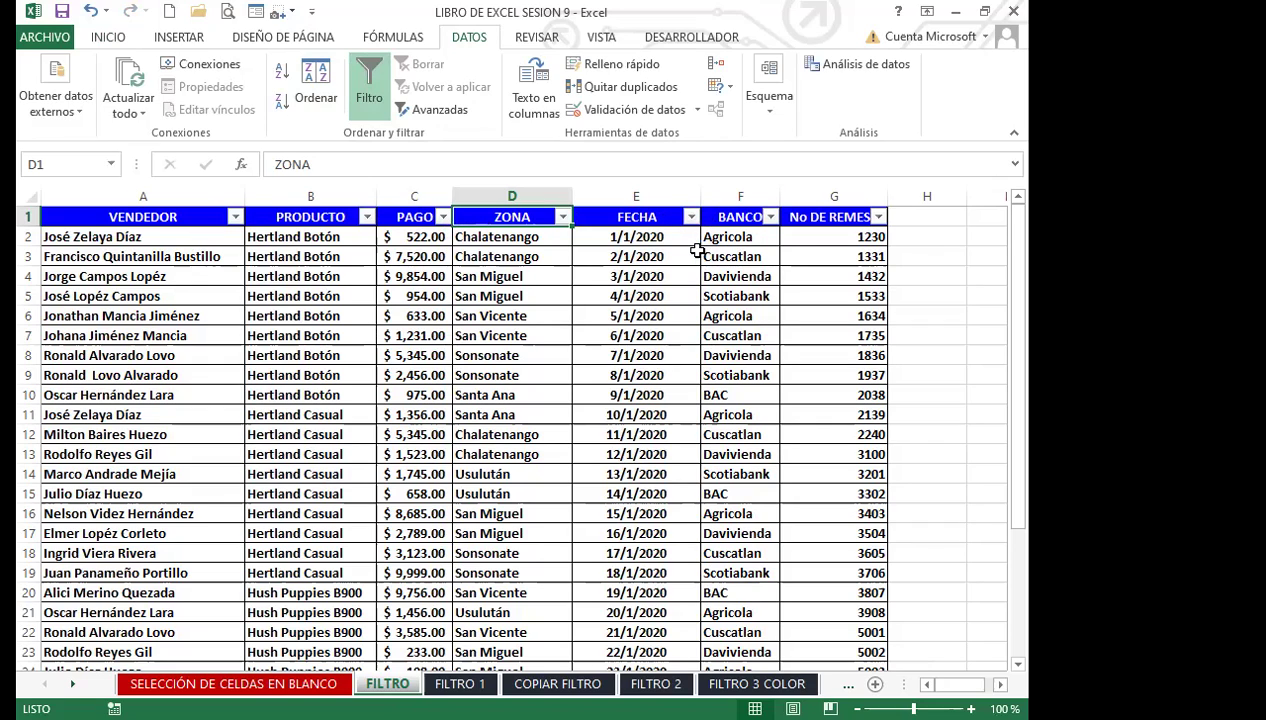
left_click(520, 313)
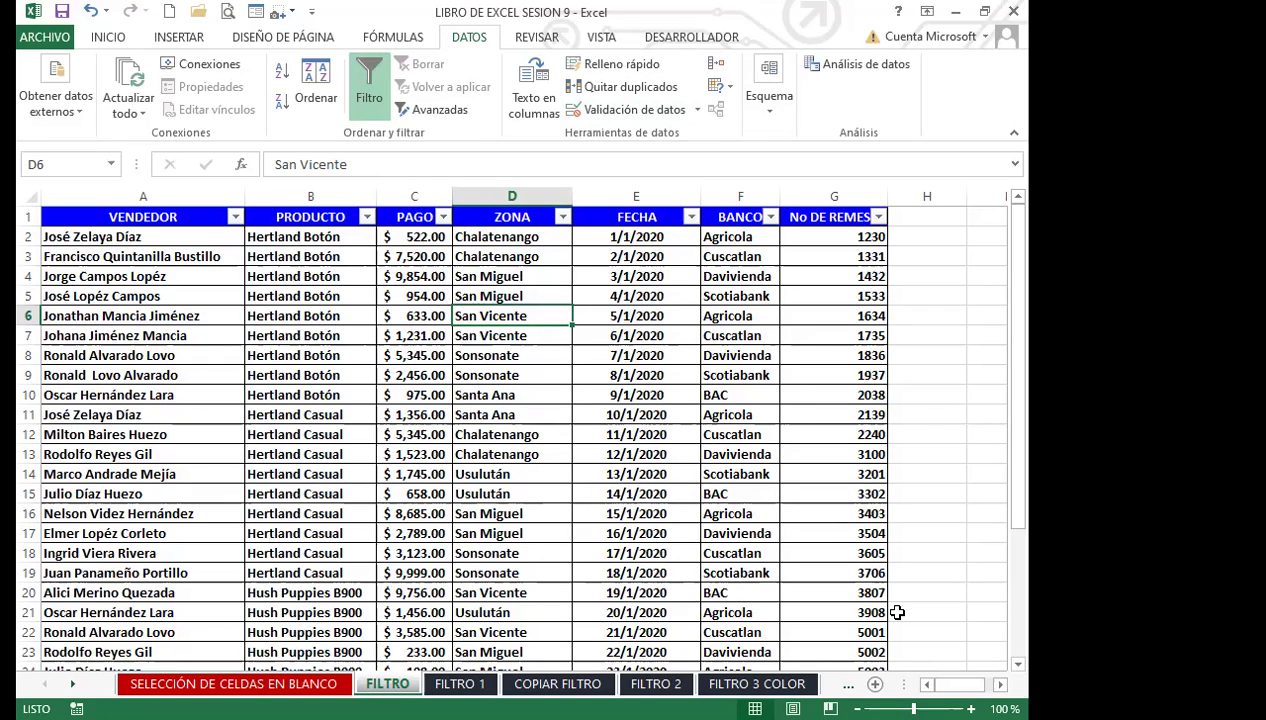
Filter the BANCO column to show only the Agricola and Scotiabank records.
left_click(771, 218)
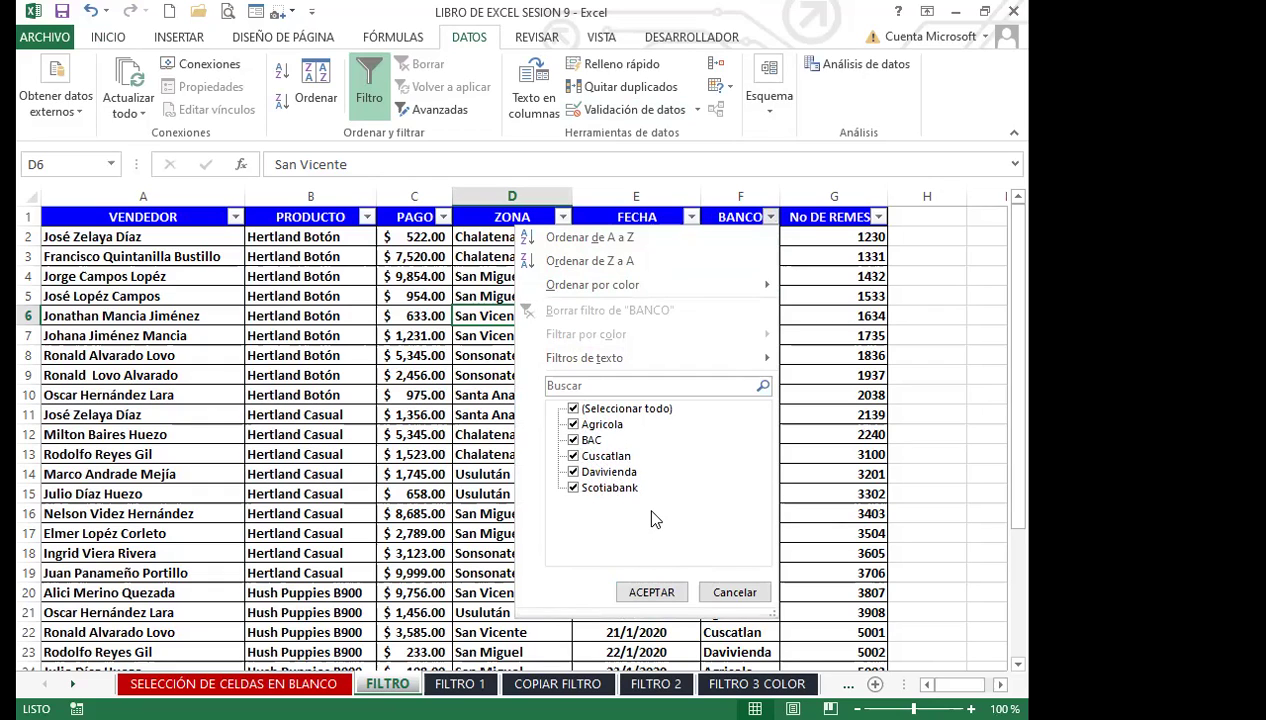
left_click(576, 410)
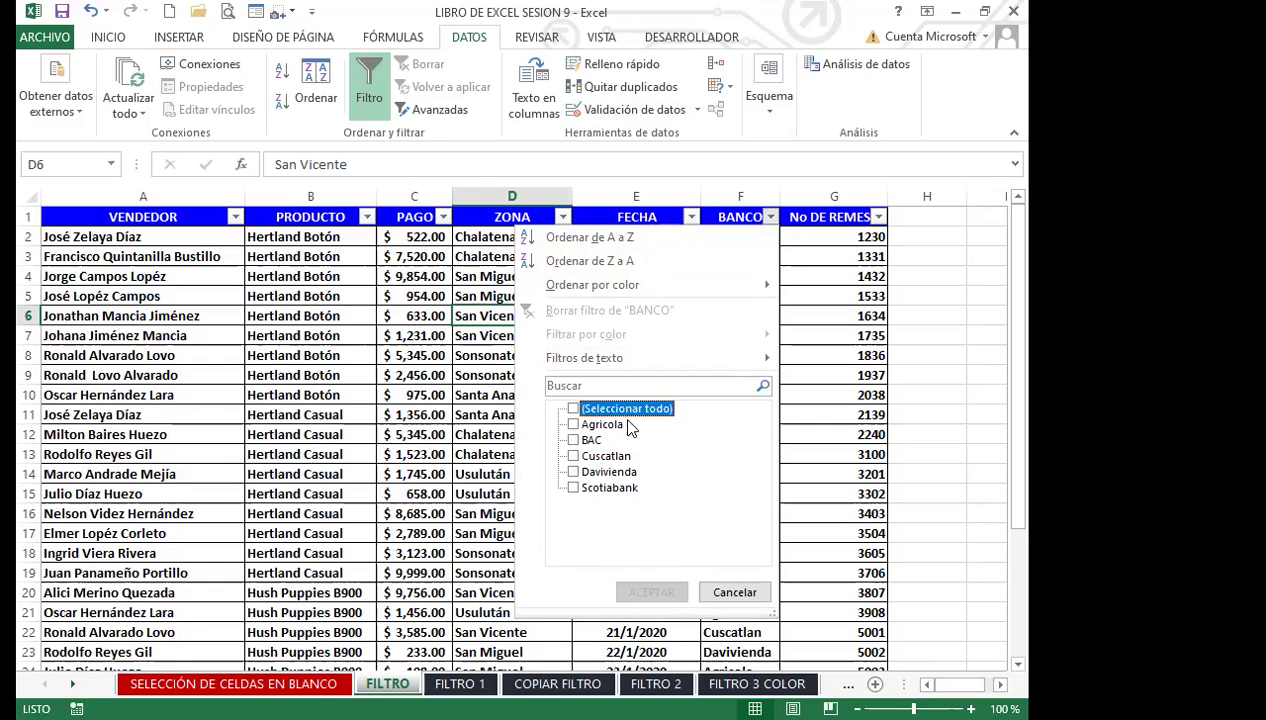
left_click(574, 425)
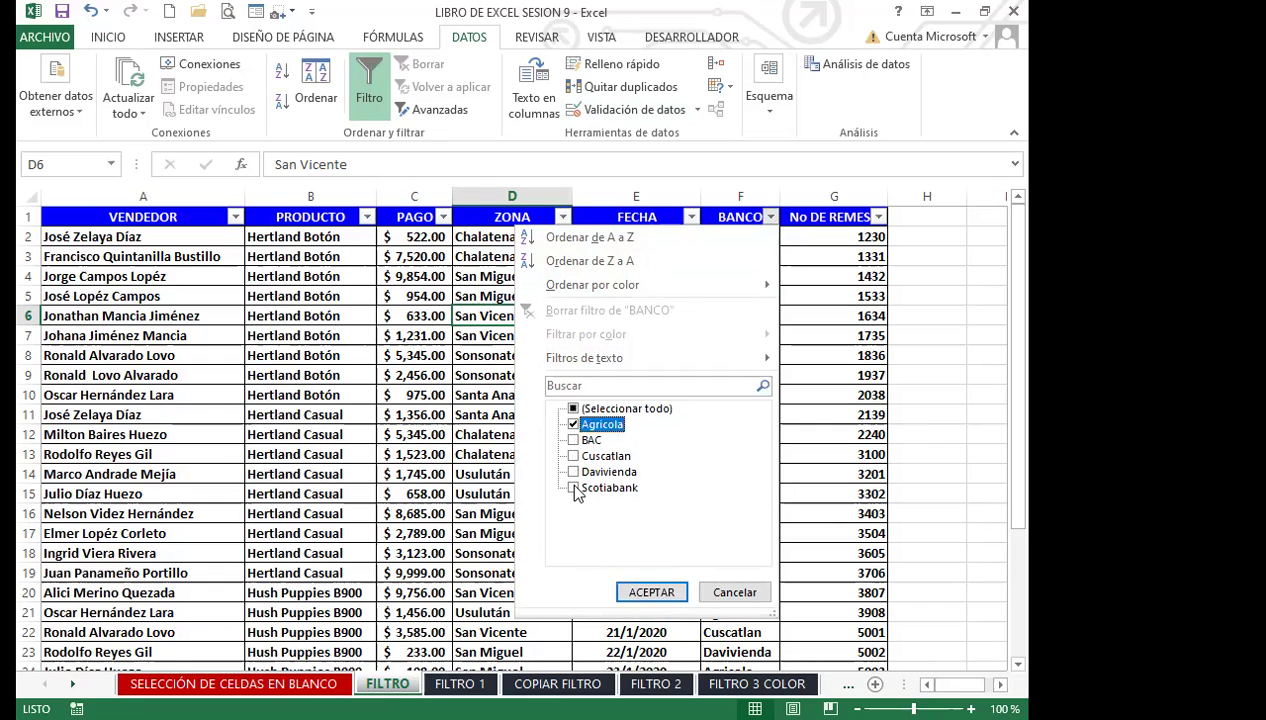
left_click(573, 487)
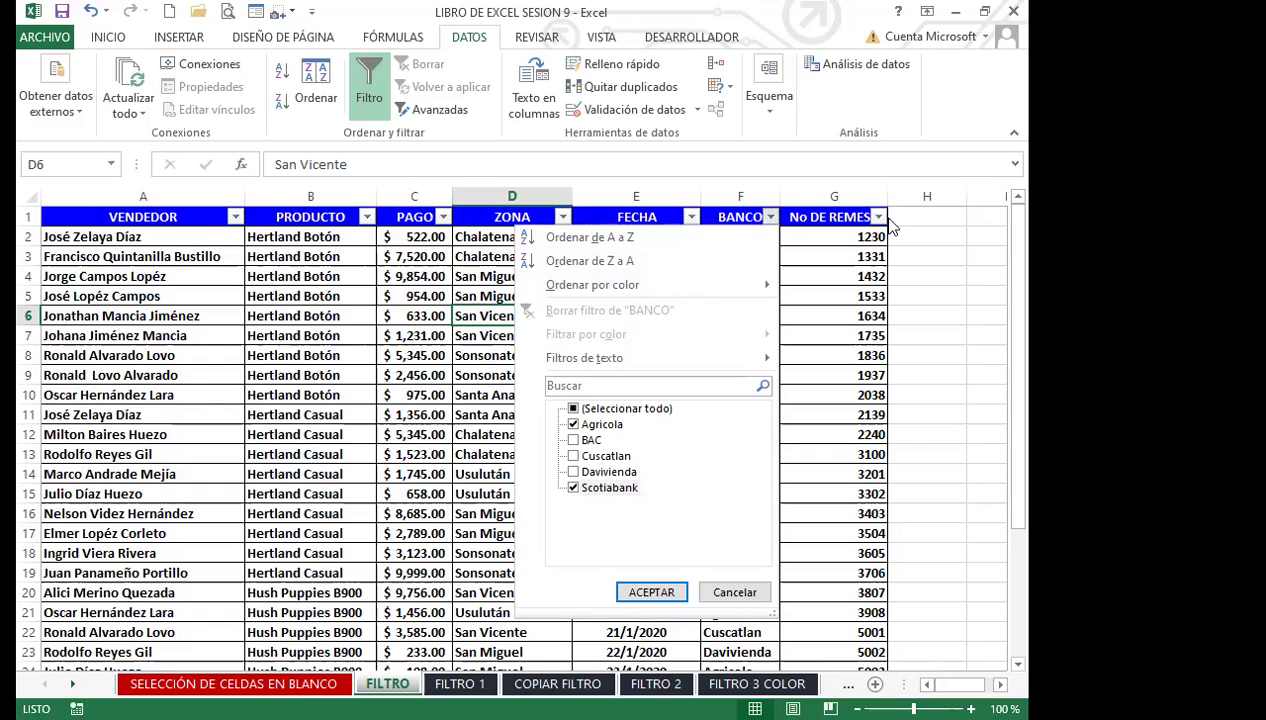
left_click(651, 592)
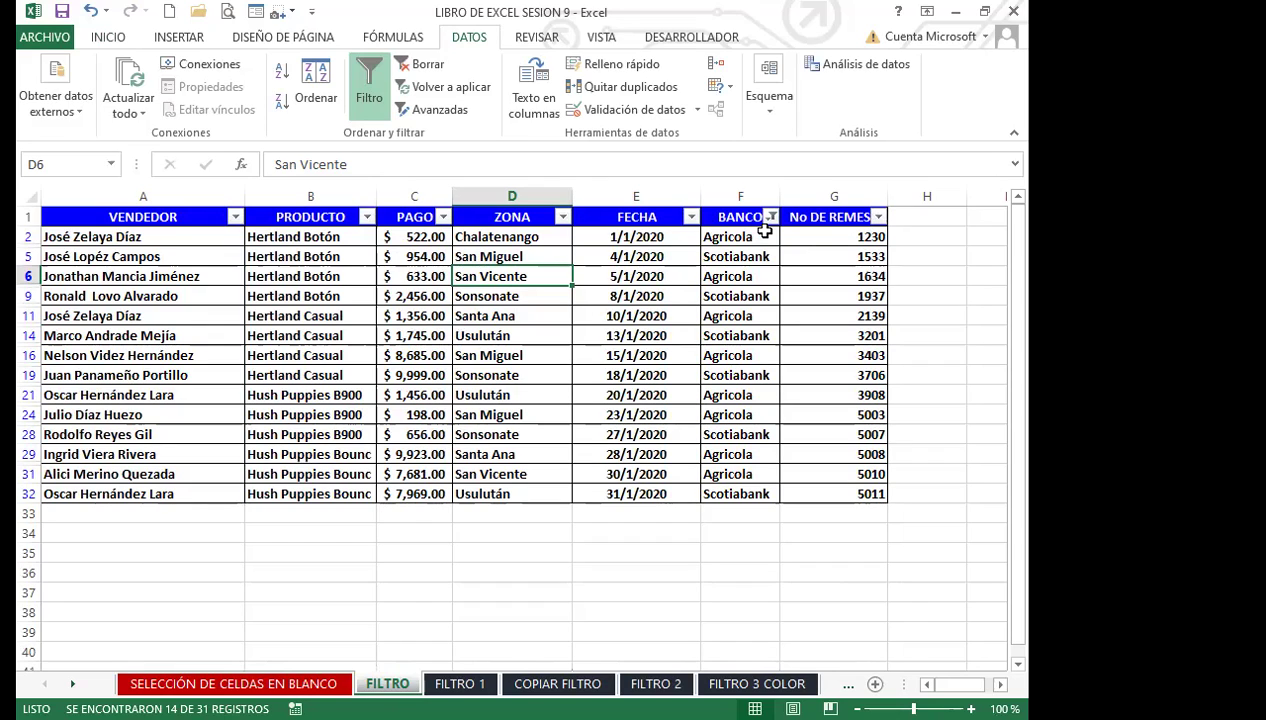
mouse_move(773, 227)
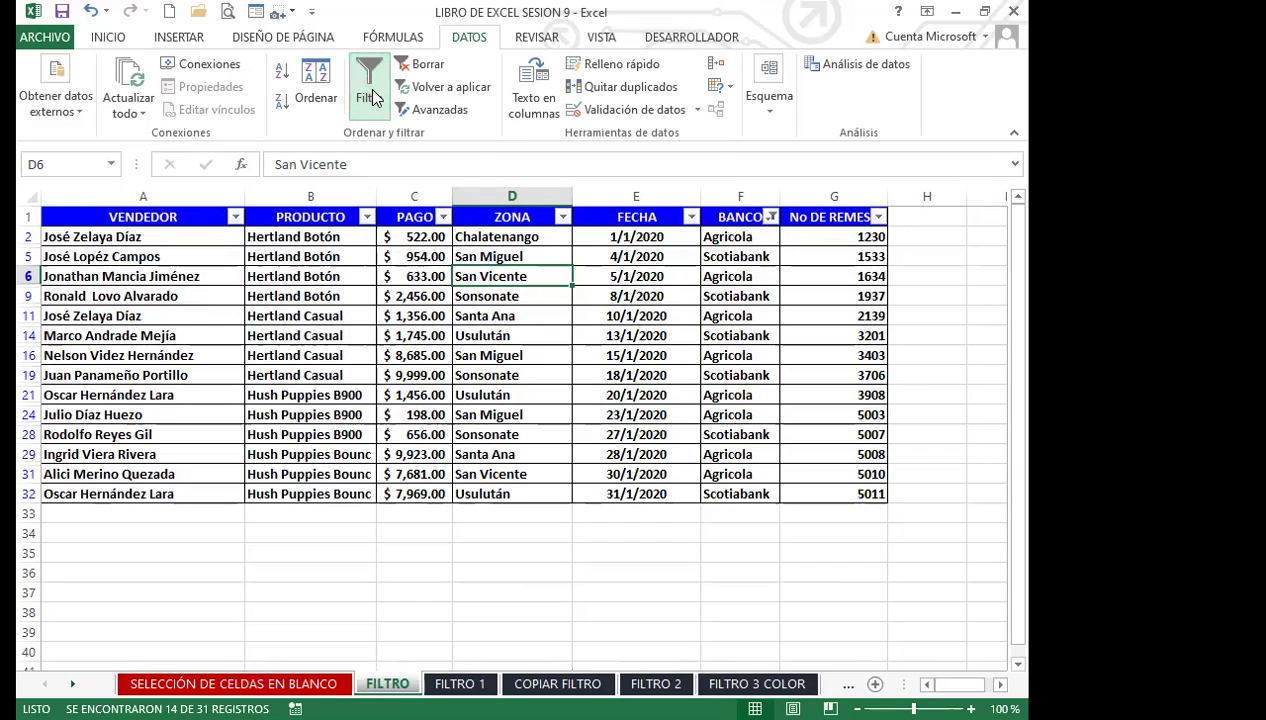
left_click(484, 478)
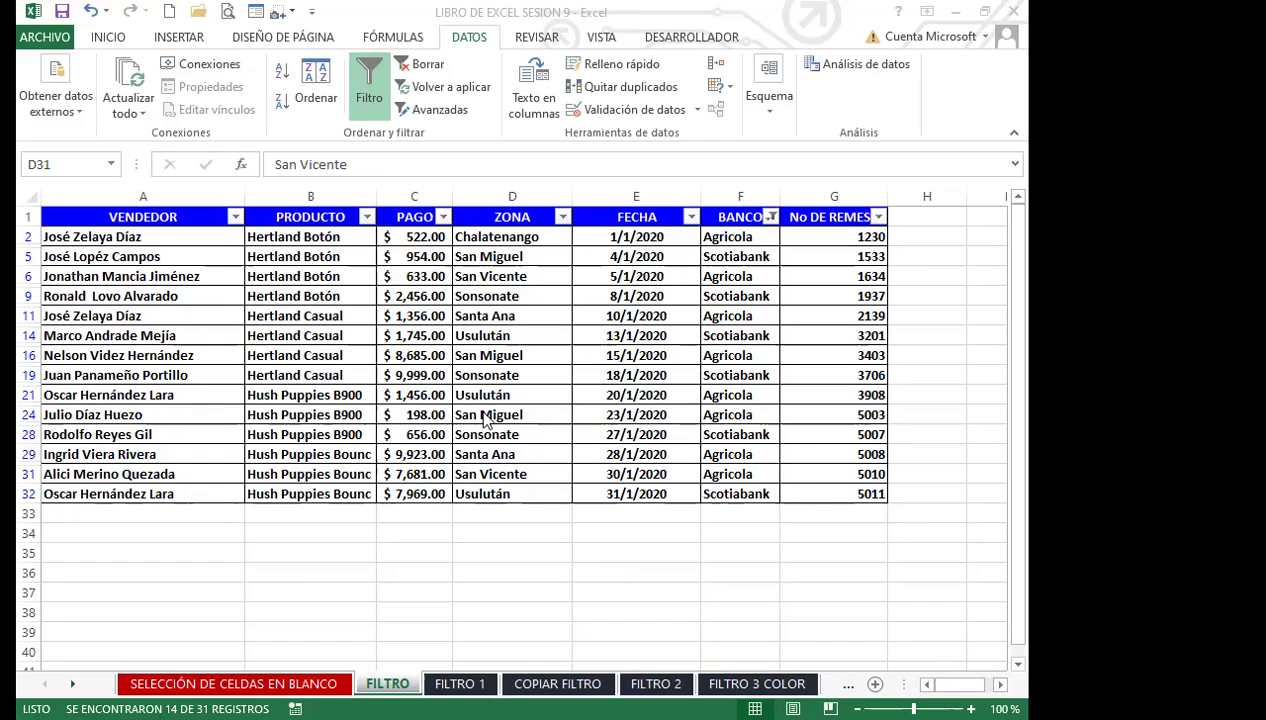
Filter the ZONA column to show only San Miguel, Santa Ana and Sonsonate.
key("alt+Tab")
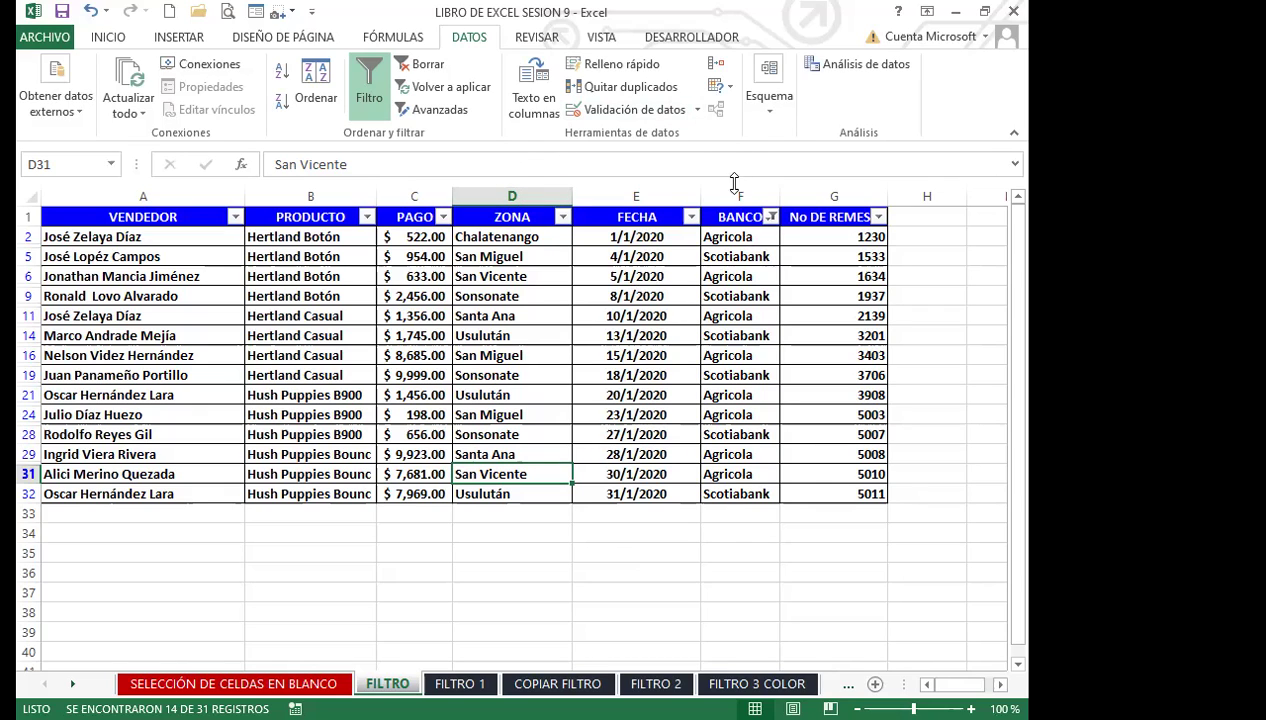
left_click(563, 217)
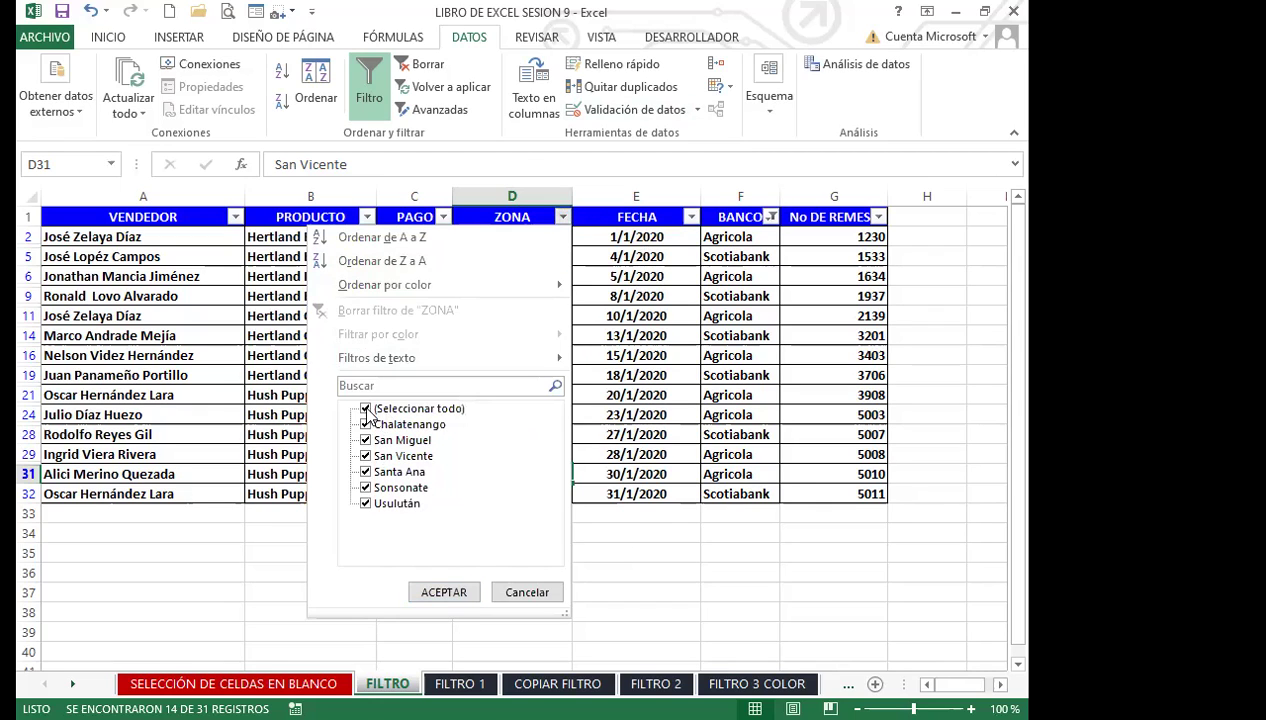
left_click(366, 409)
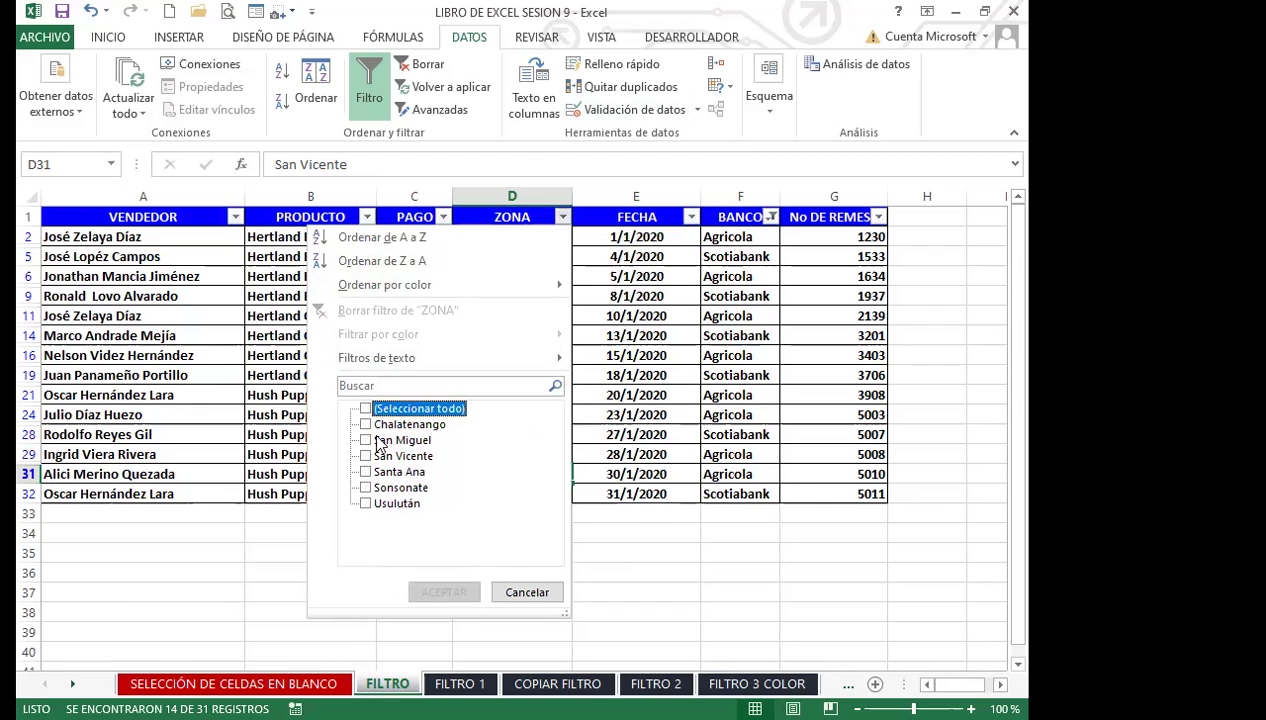
left_click(367, 441)
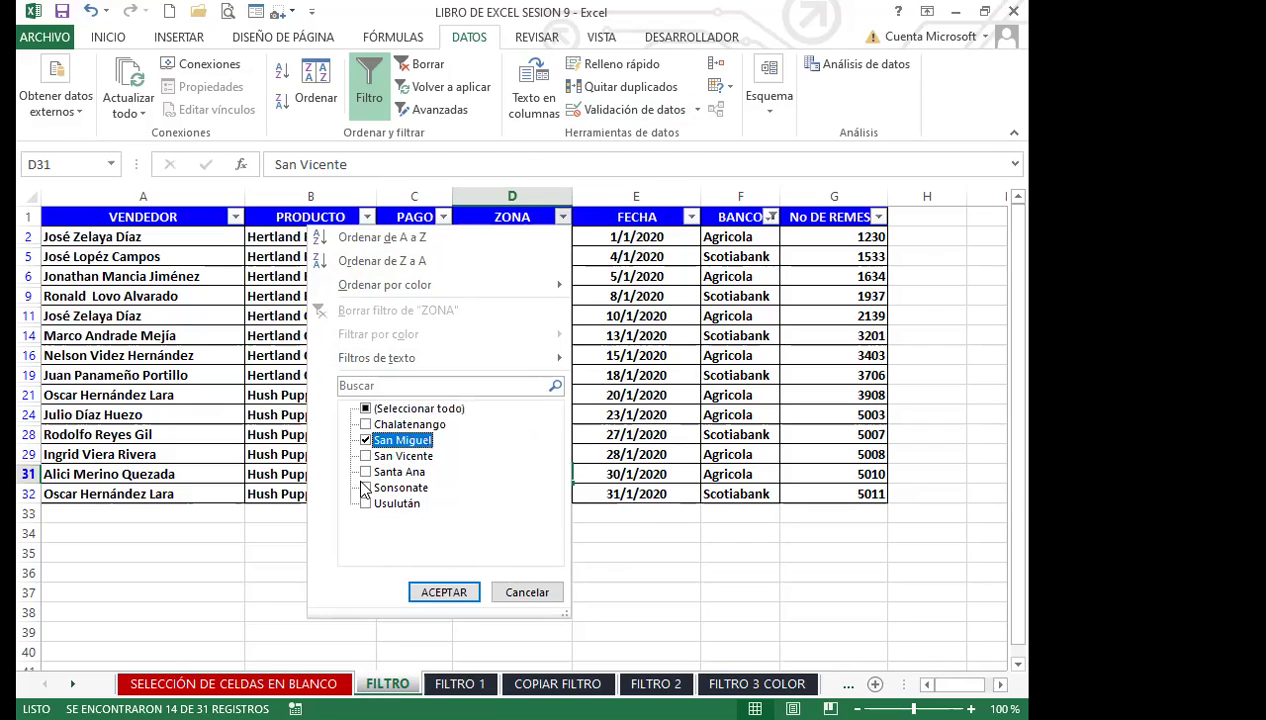
left_click(366, 472)
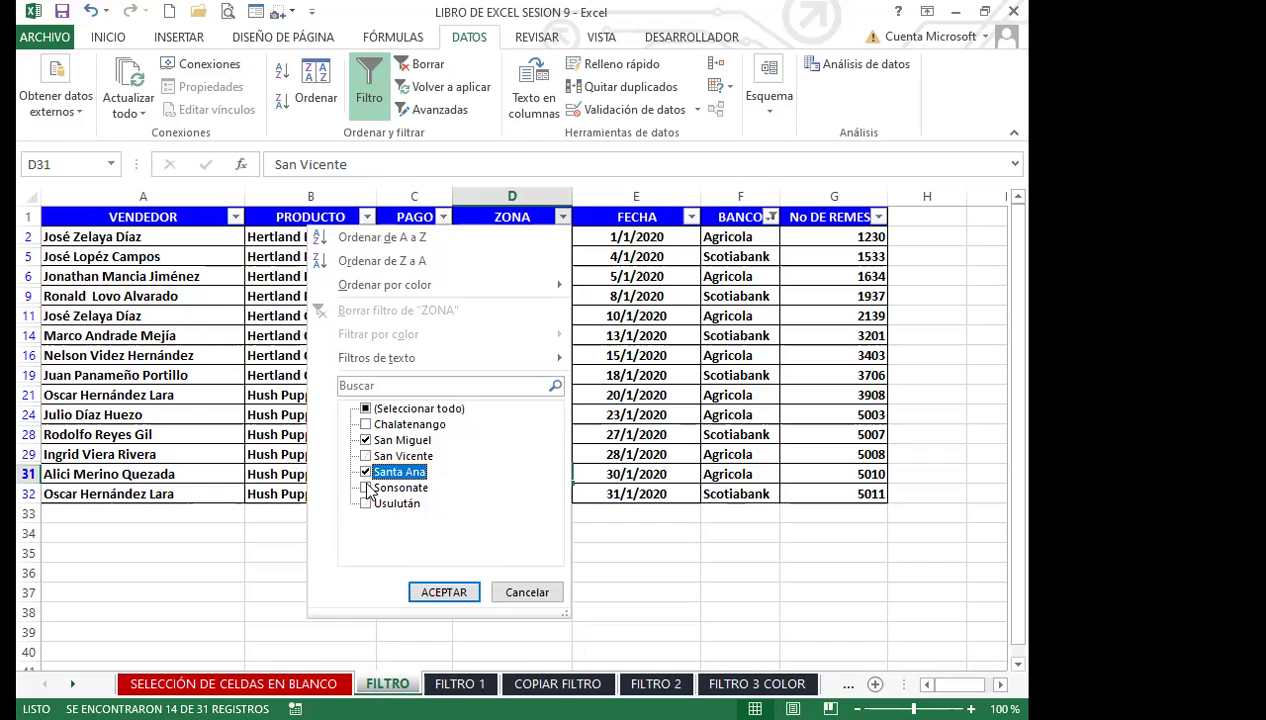
left_click(367, 488)
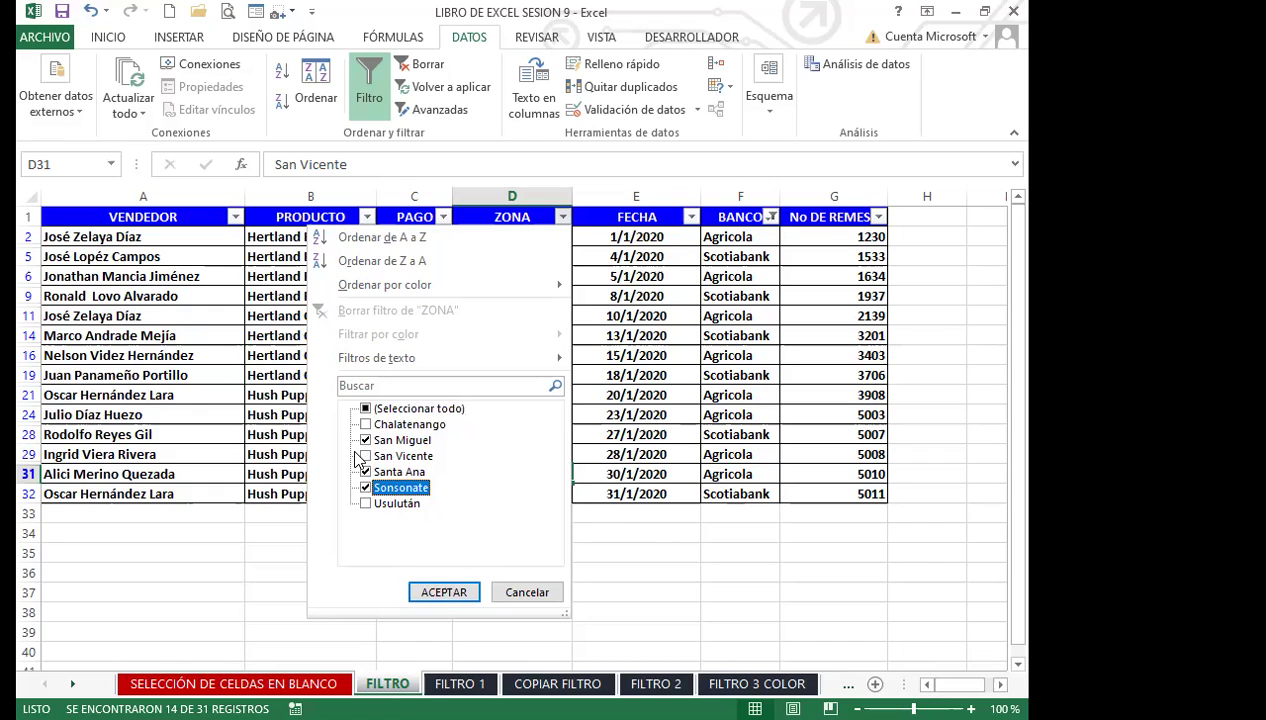
left_click(443, 594)
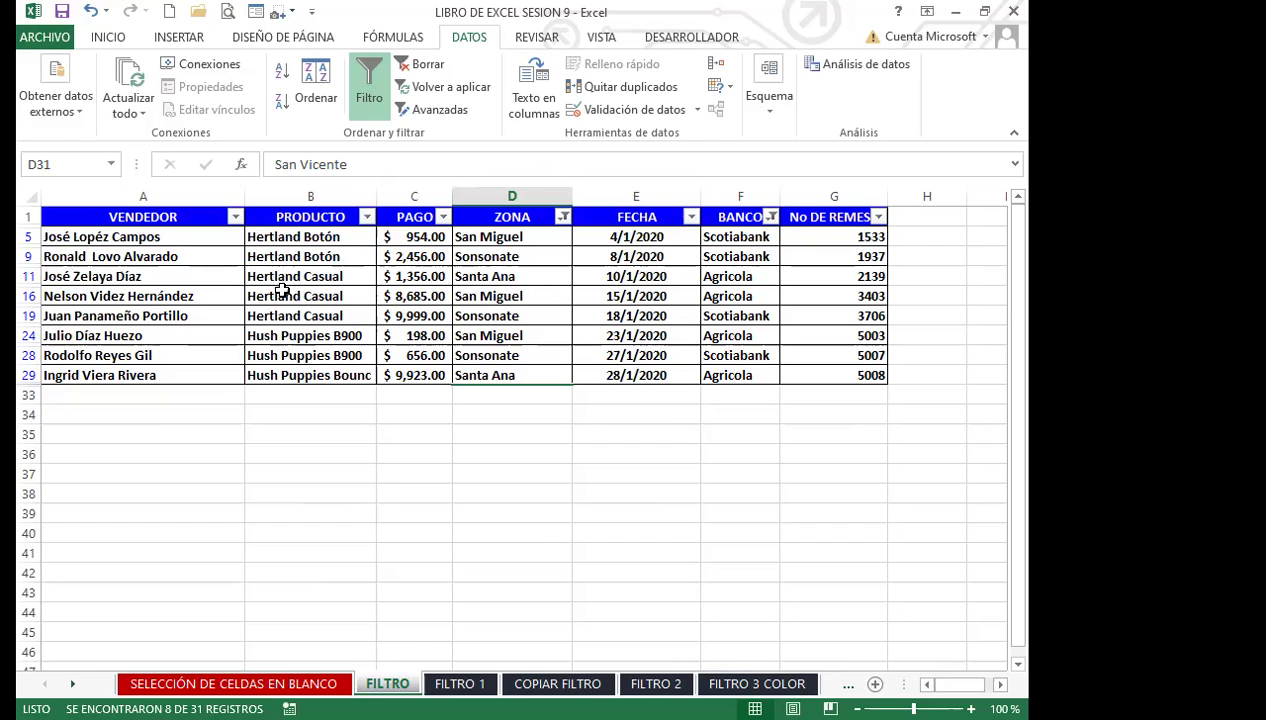
Filter the PRODUCTO column to show only Hertland Casual and Hush Puppies B900.
left_click(368, 217)
left_click(170, 408)
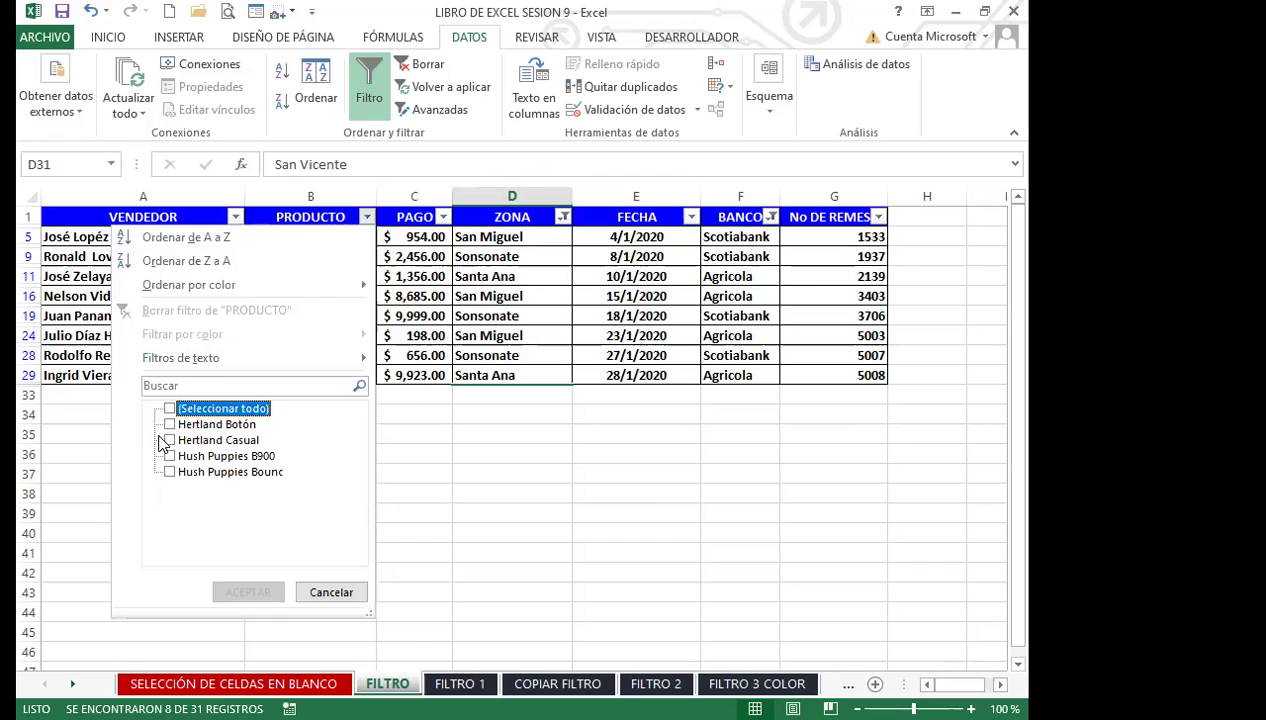
left_click(169, 440)
left_click(170, 456)
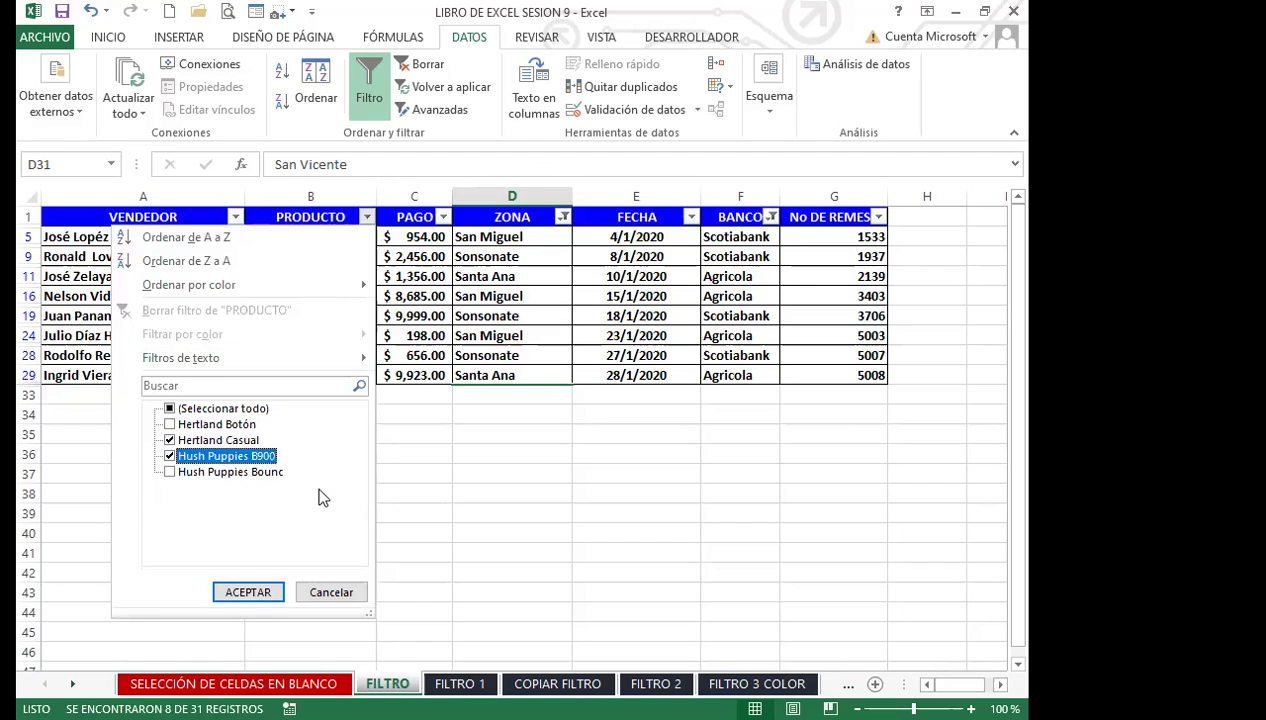
left_click(248, 593)
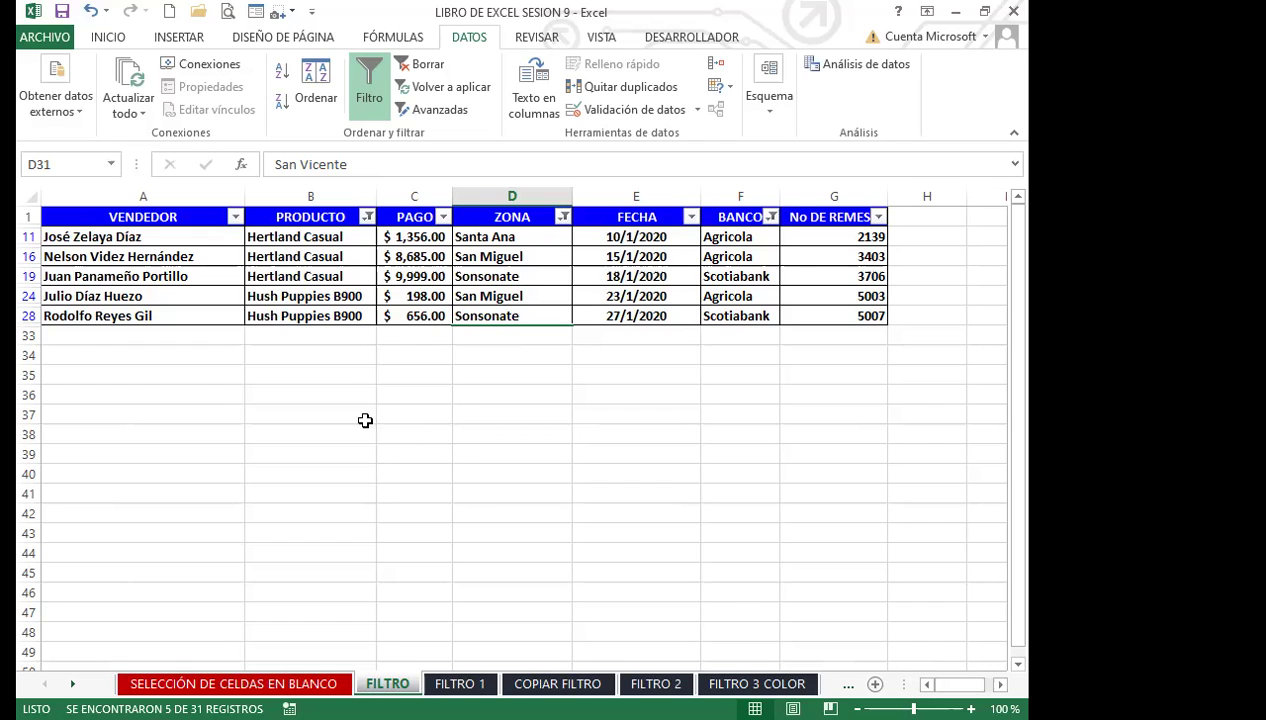
Copy the filtered sales table including its headers and paste it into a new blank workbook.
left_click_drag(72, 218, 847, 319)
key("ctrl+c")
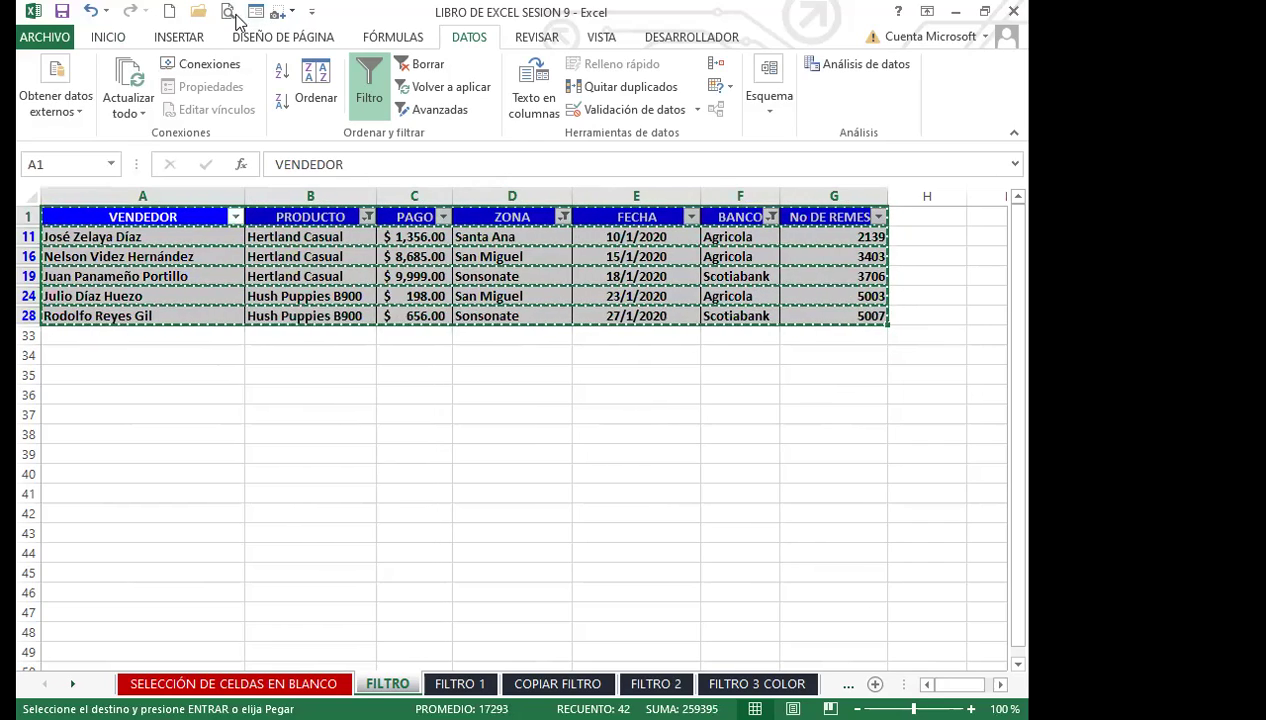
left_click(169, 11)
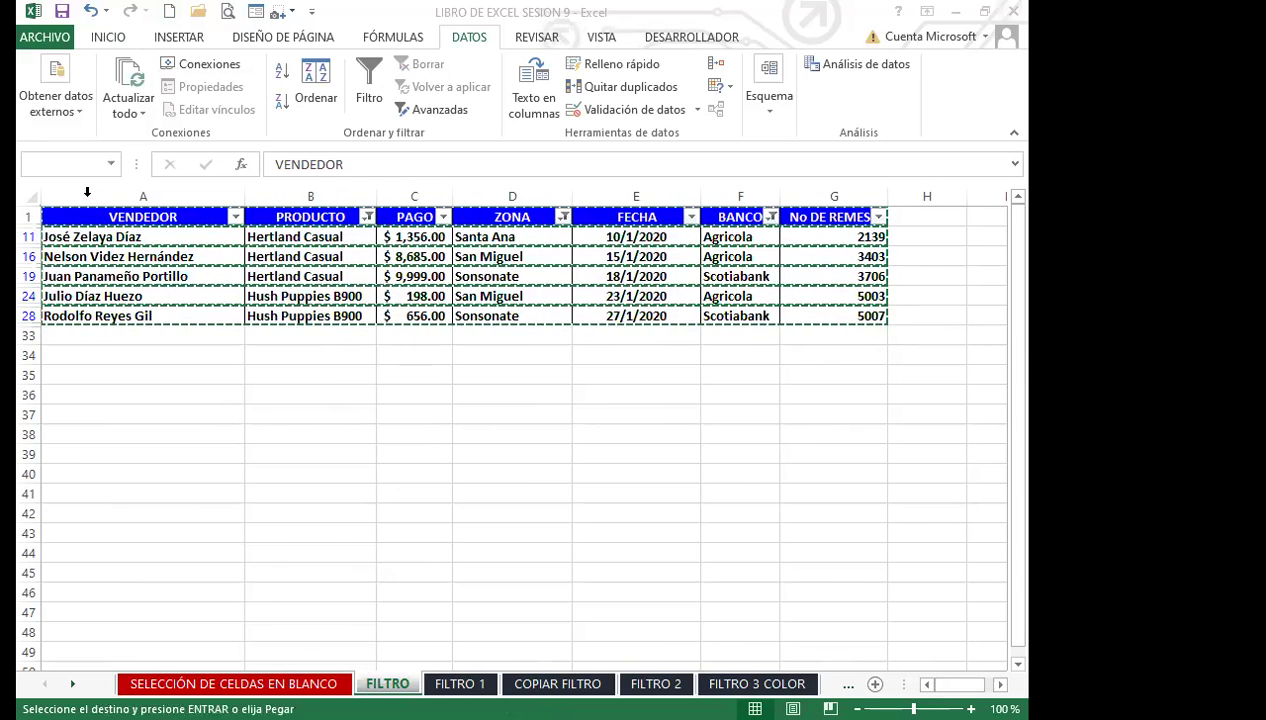
key("ctrl+v")
left_click(468, 432)
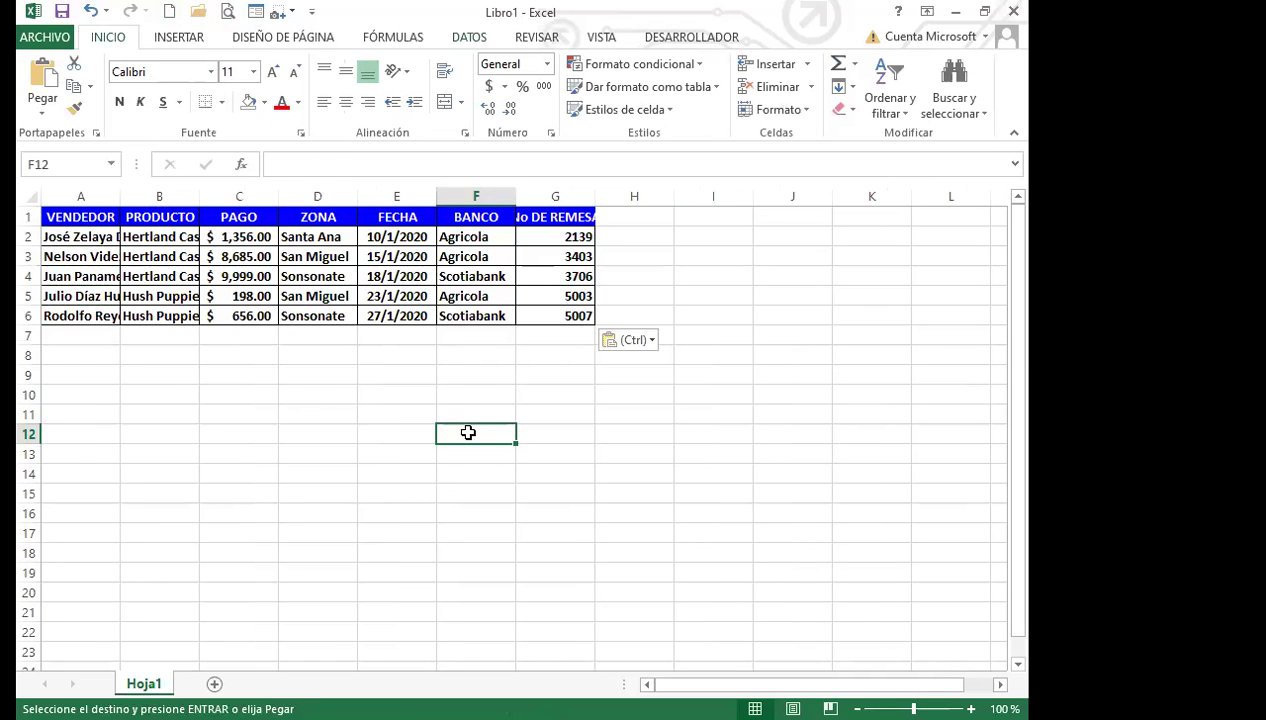
Autofit the VENDEDOR, PRODUCTO, BANCO and No DE REMESA columns of the pasted table to their contents.
double_click(197, 198)
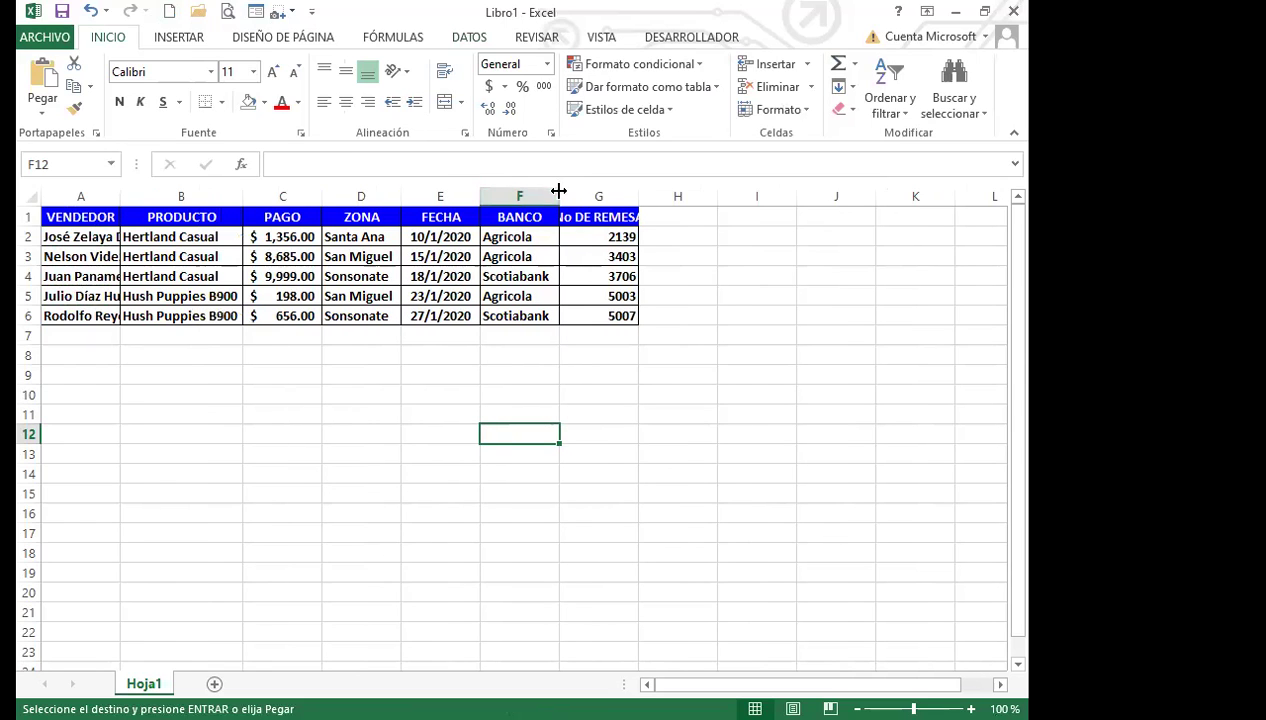
double_click(638, 196)
double_click(559, 196)
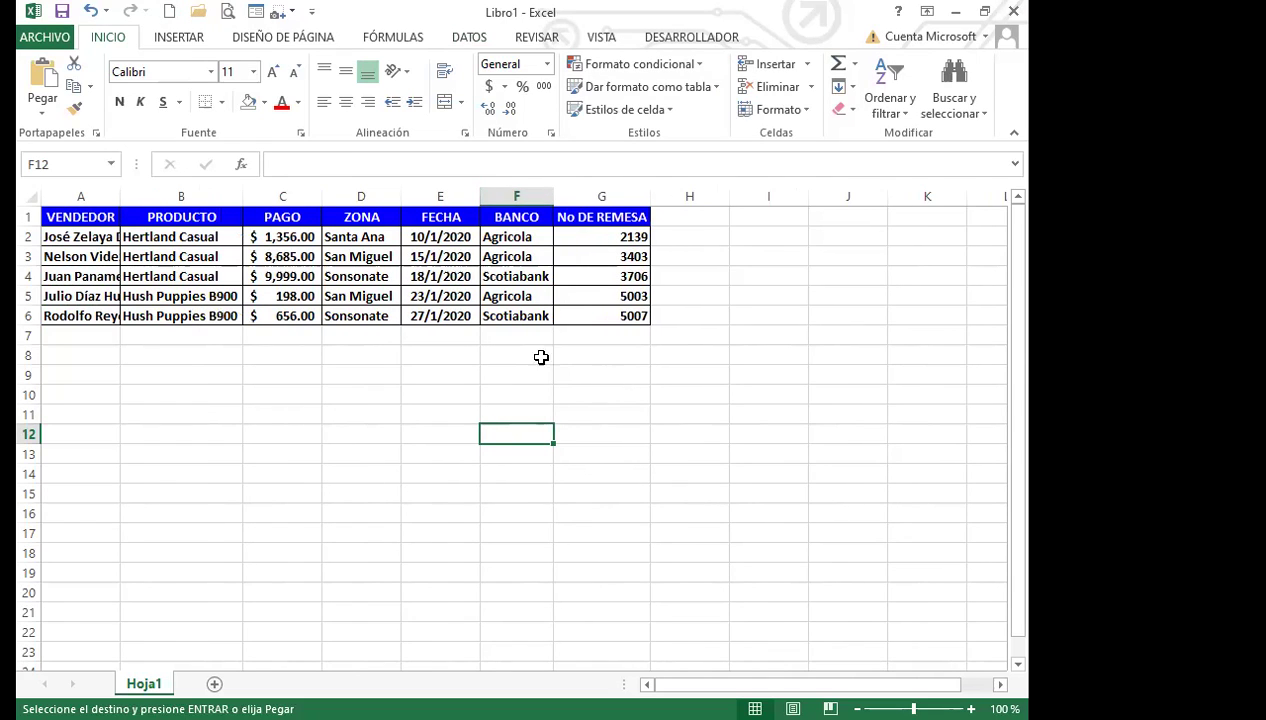
double_click(119, 196)
left_click(381, 412)
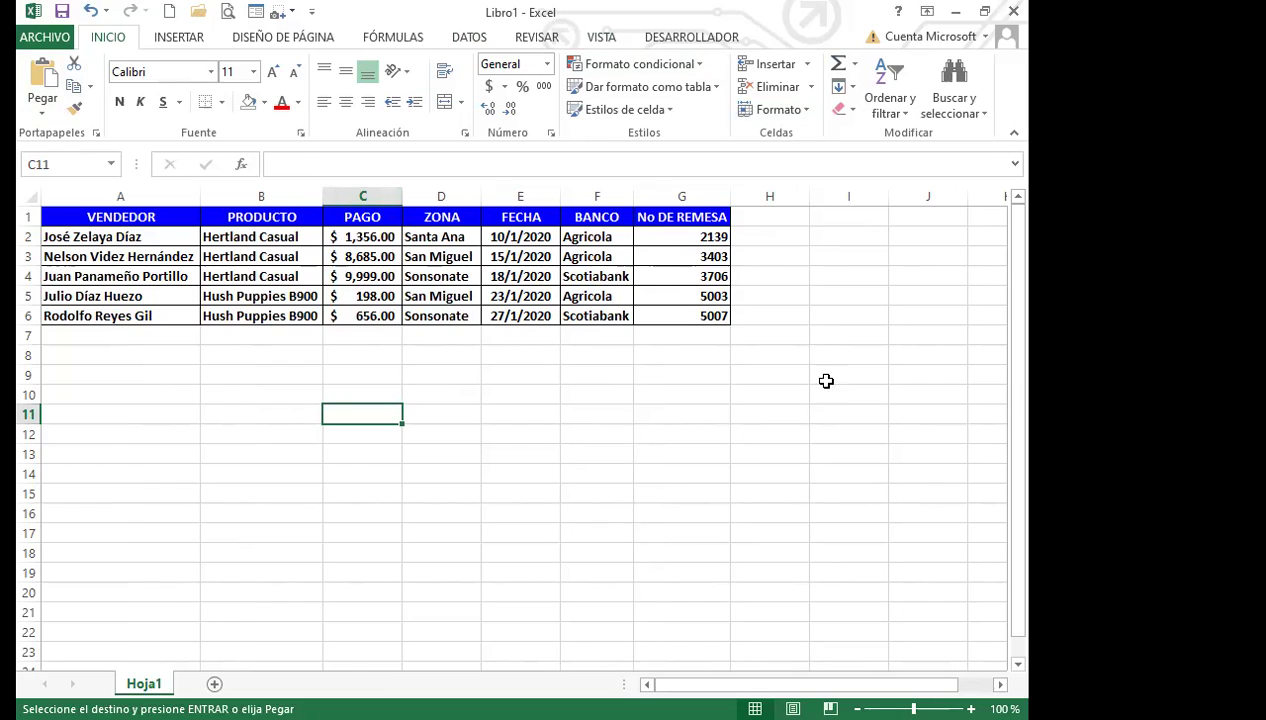
Close the new workbook holding the pasted records without saving it.
left_click(254, 436)
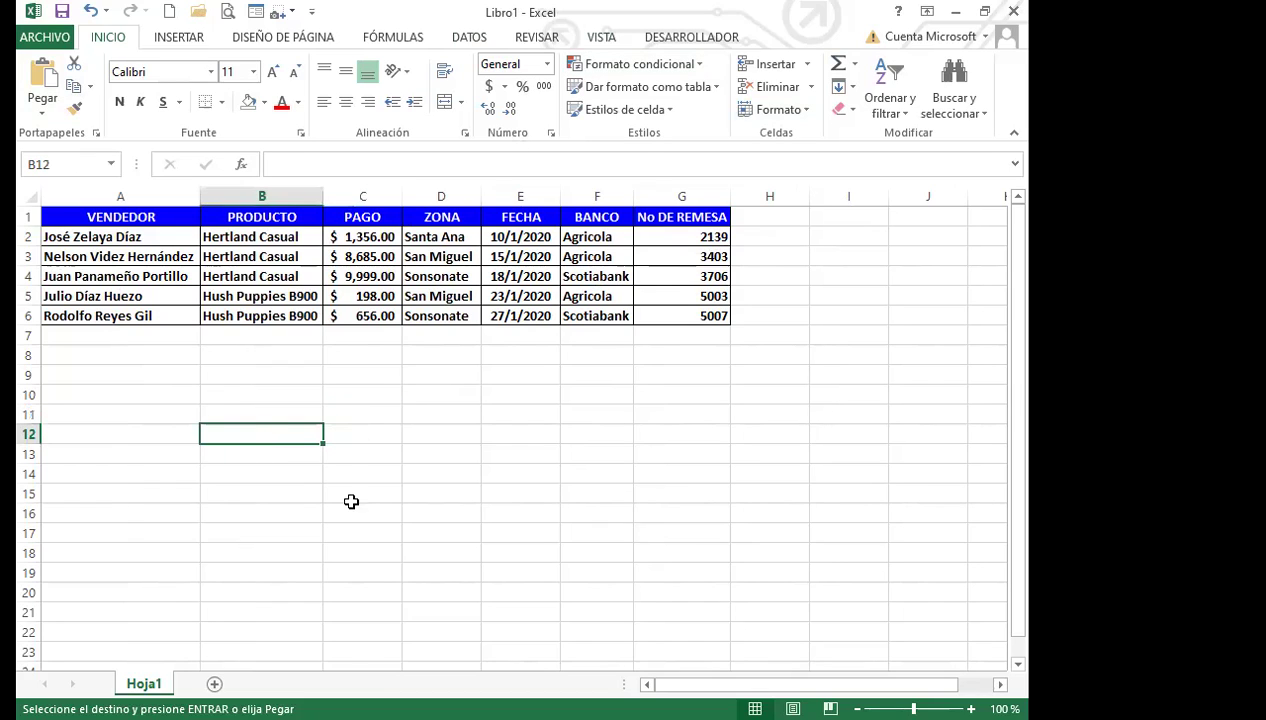
left_click(337, 317)
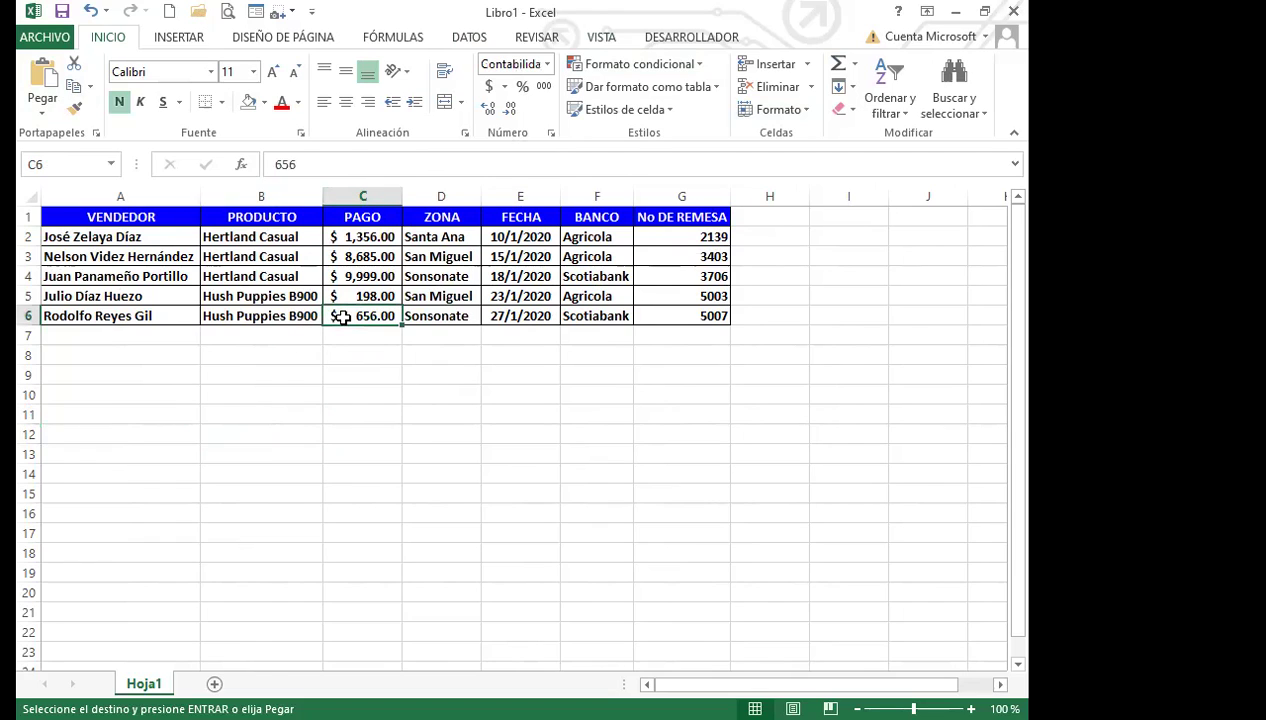
left_click(172, 281)
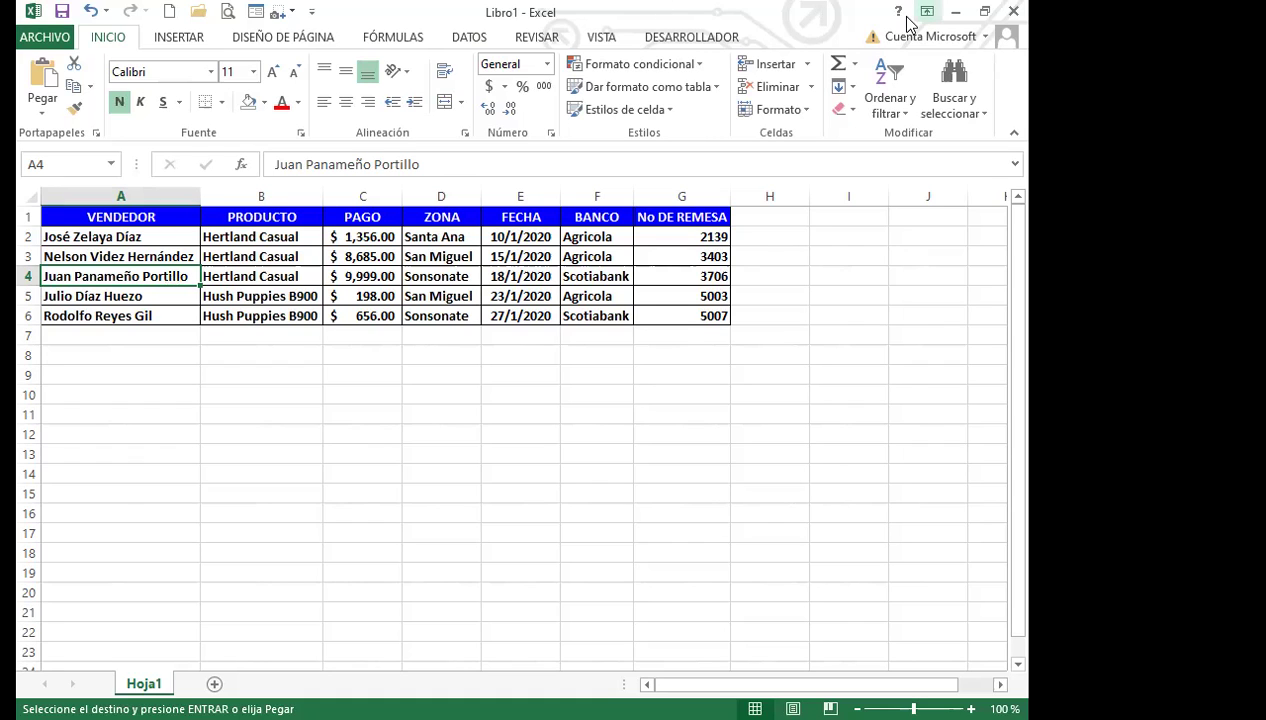
left_click(1013, 11)
left_click(526, 395)
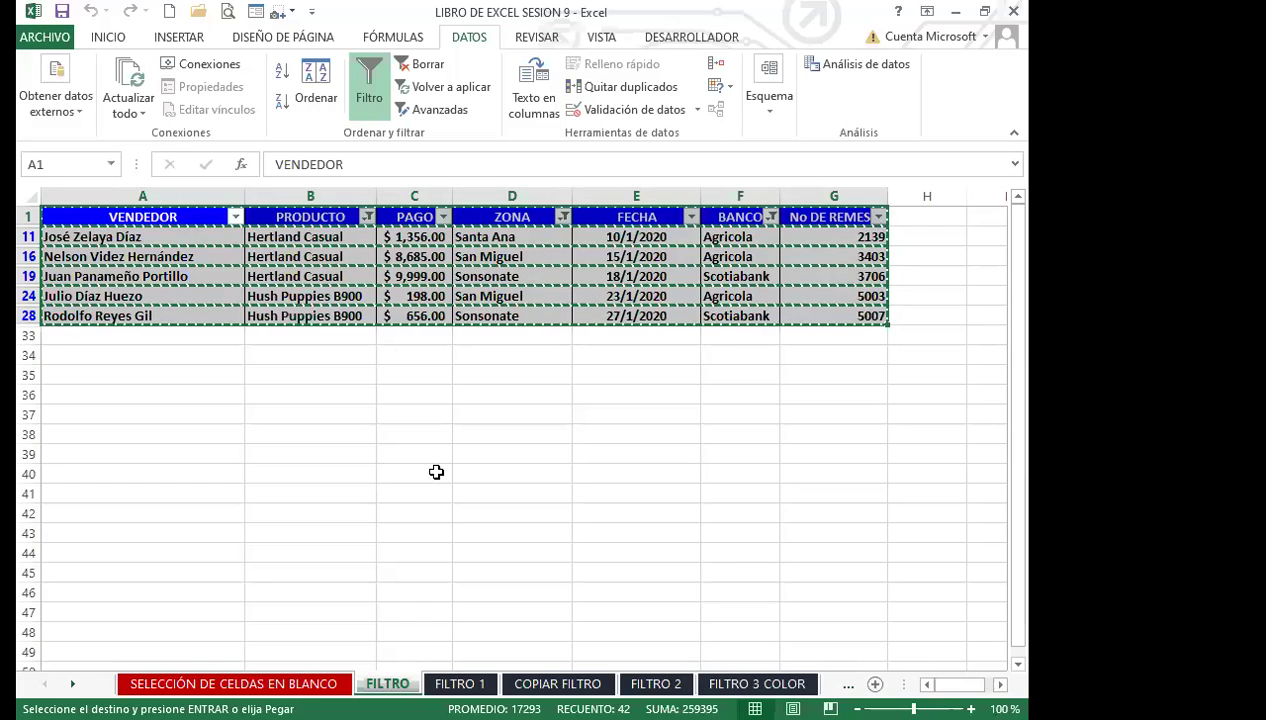
Cancel the pending copy, turn off filtering on the FILTRO sheet's sales table, and check that all its records are listed.
key("Escape")
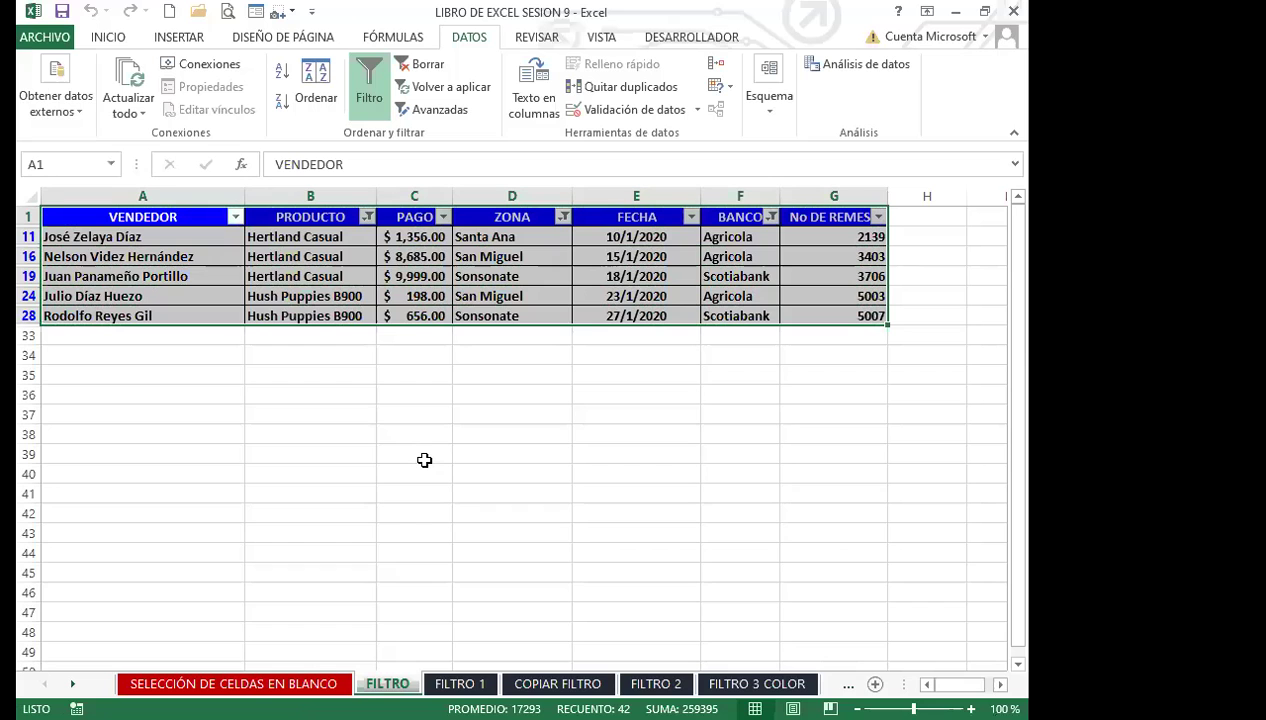
left_click(412, 217)
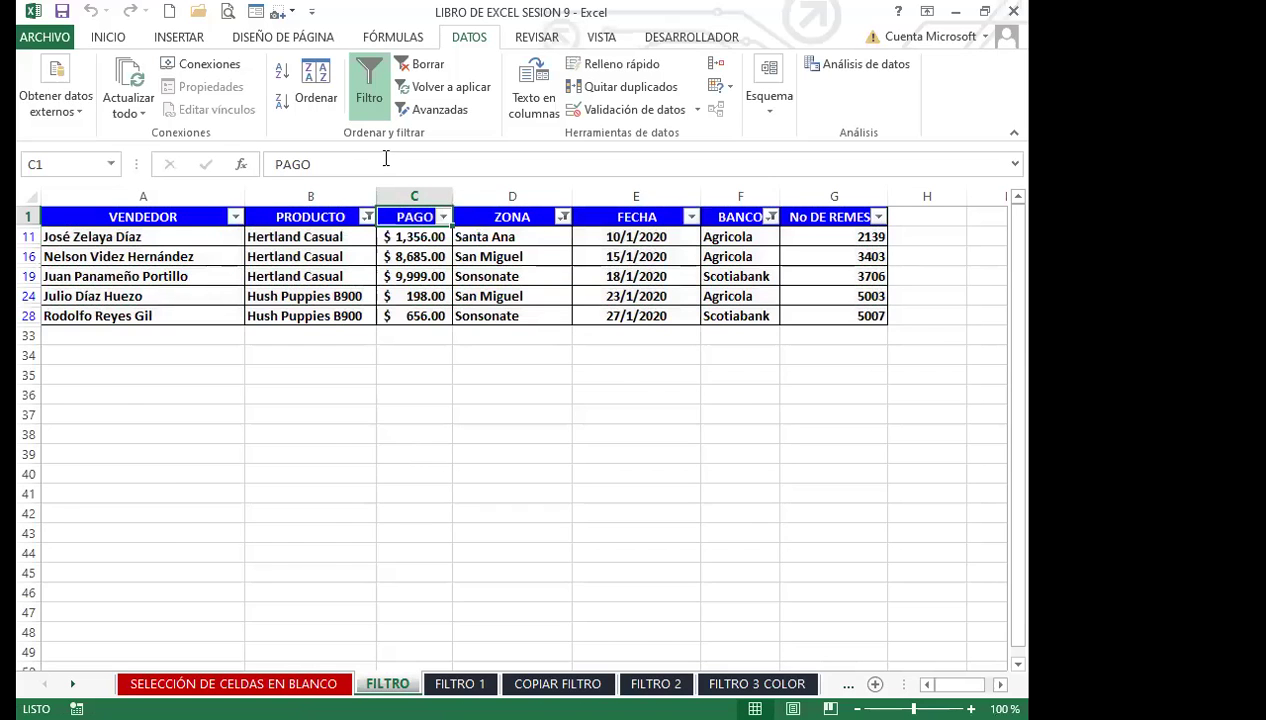
left_click(369, 72)
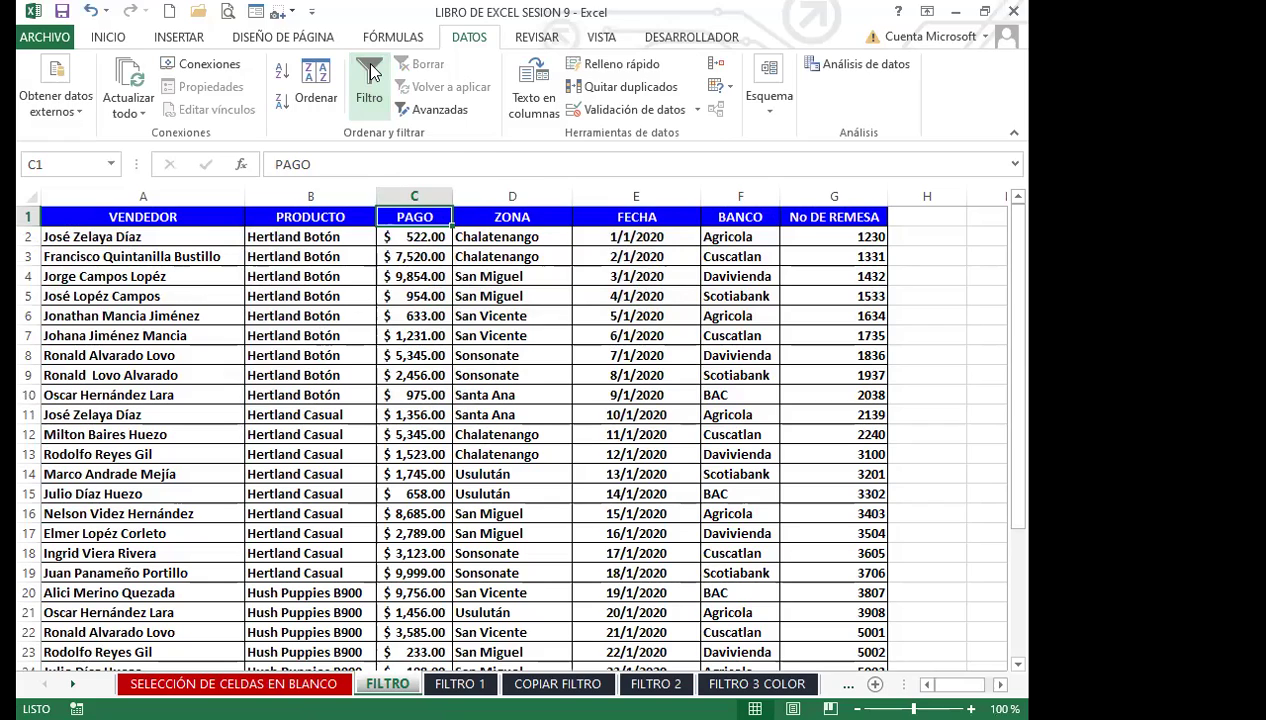
left_click(330, 334)
scroll(545, 557, "down", 9)
scroll(545, 557, "up", 7)
scroll(545, 558, "up", 2)
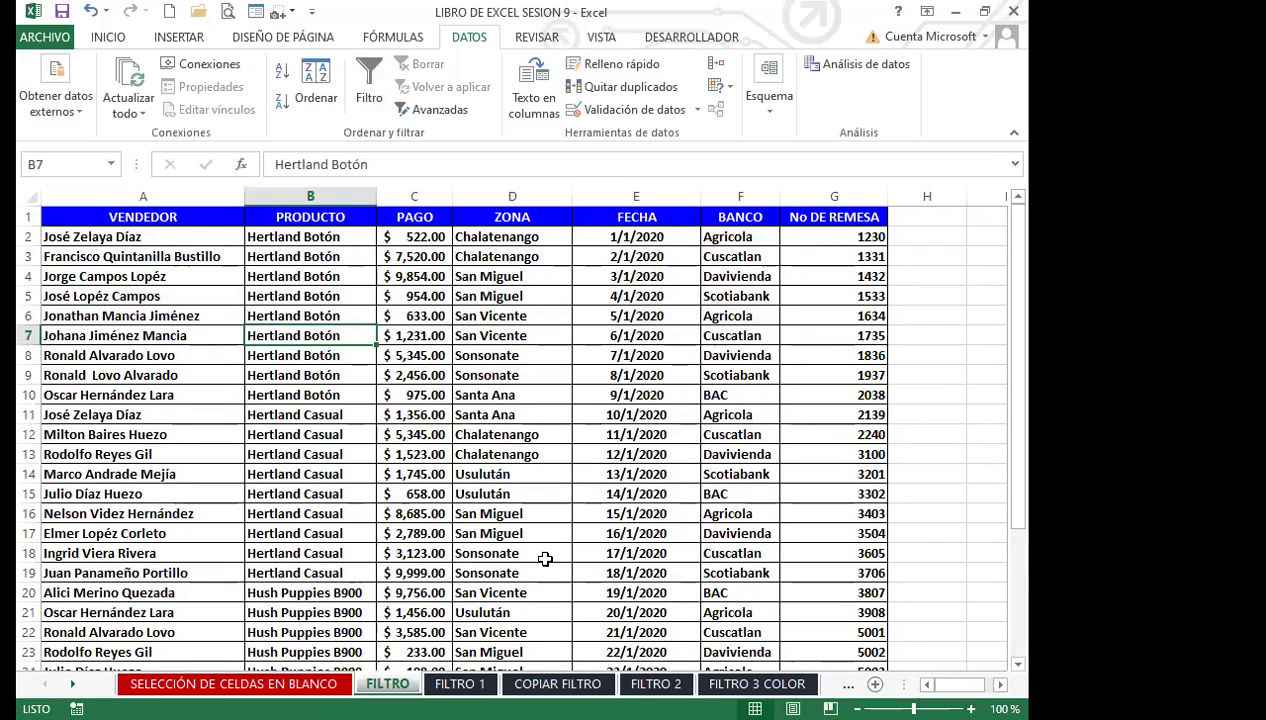
Turn on filtering for the sales table and filter ZONA to San Miguel, San Vicente and Santa Ana.
left_click(412, 218)
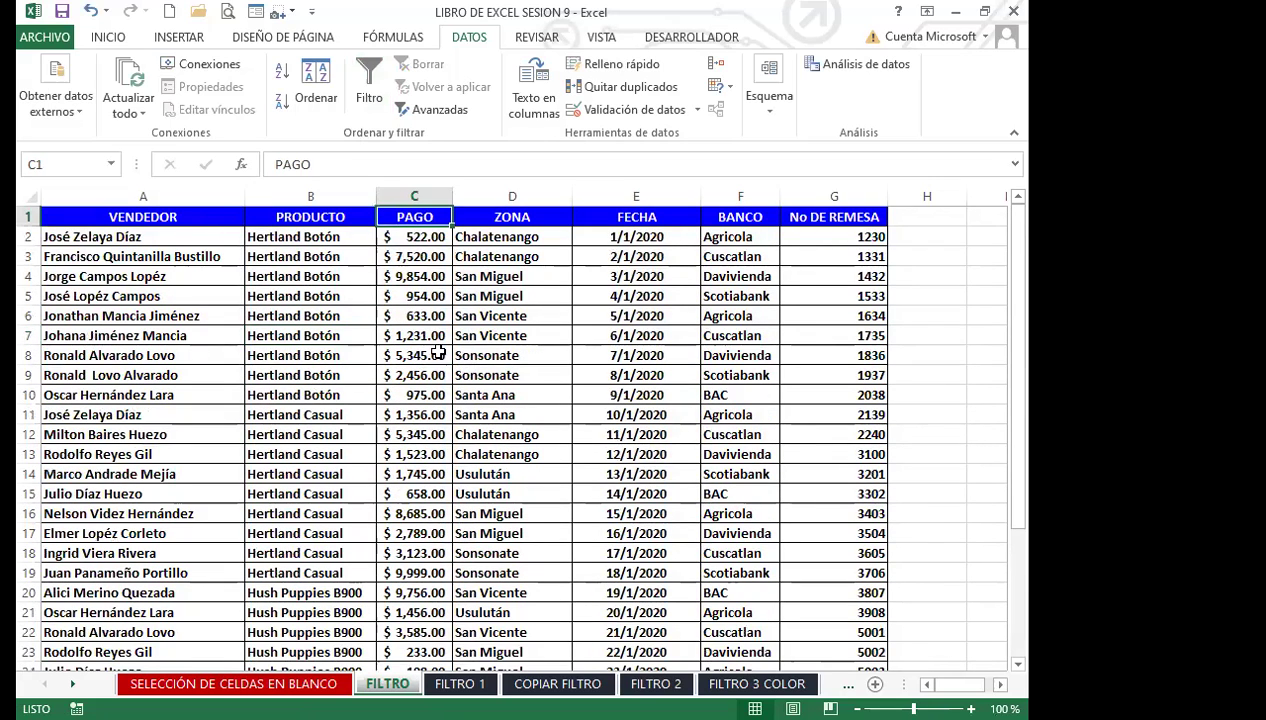
left_click(556, 219)
left_click(368, 82)
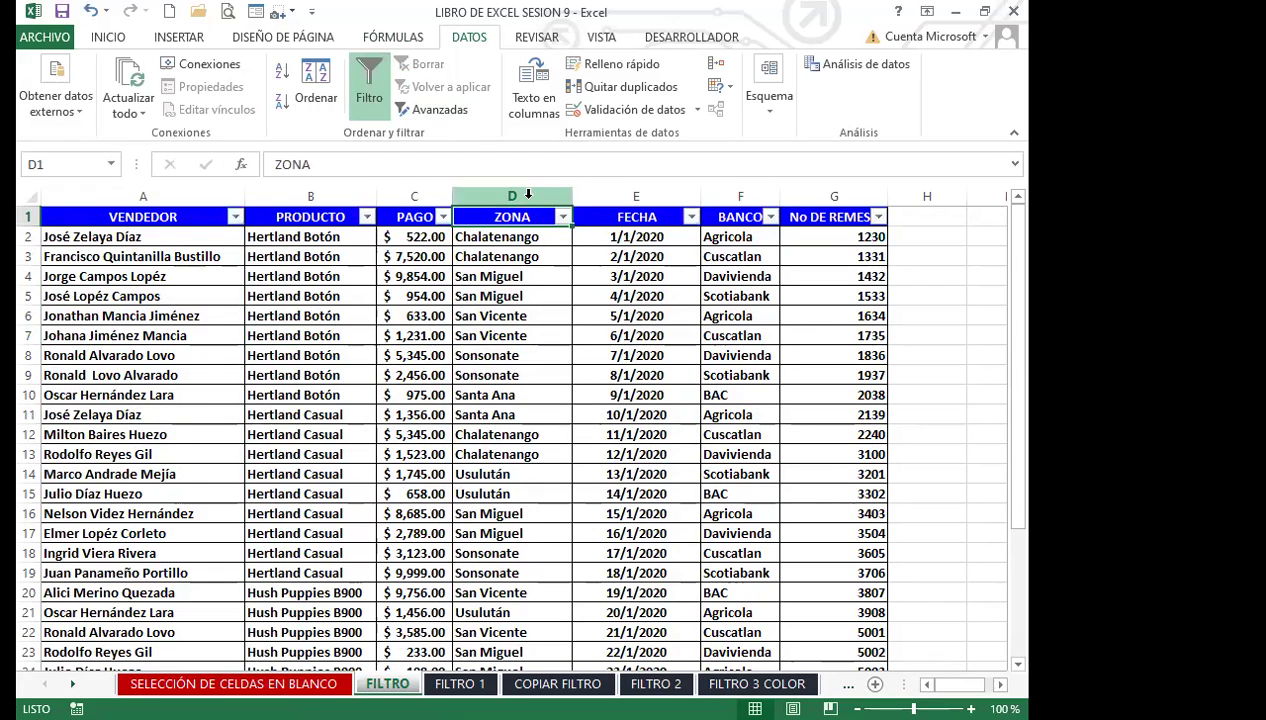
left_click(563, 217)
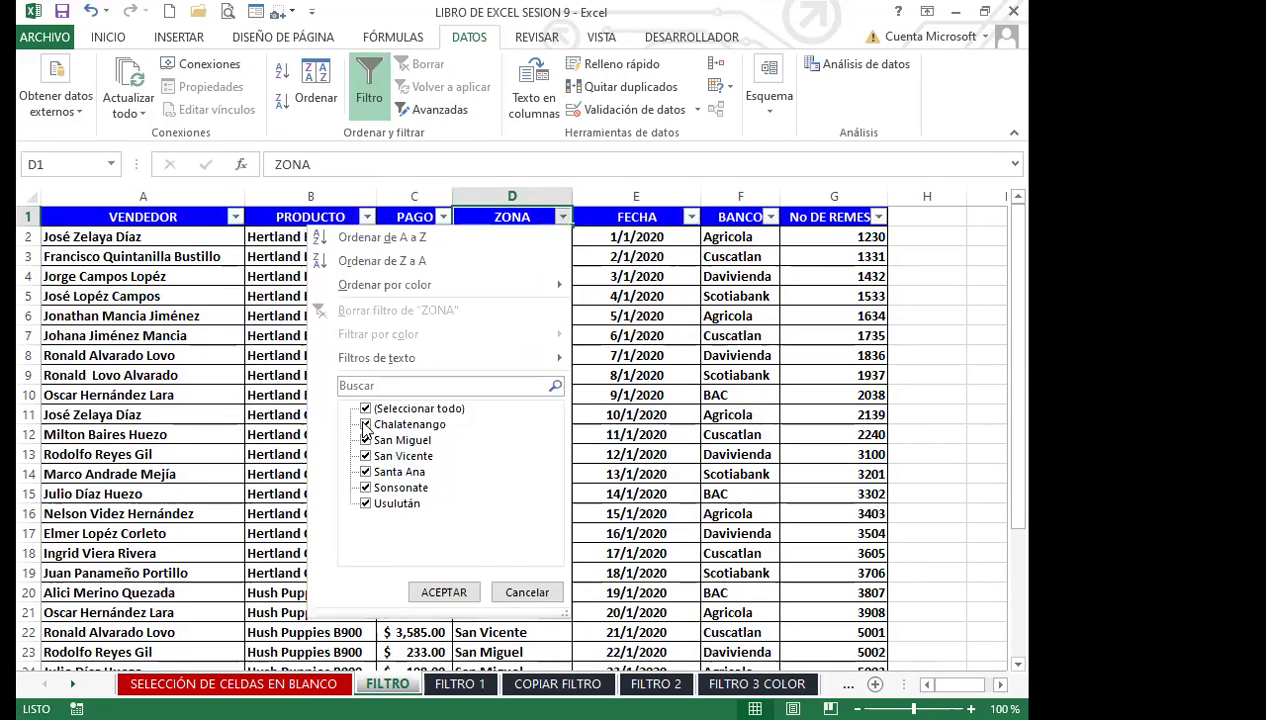
left_click(365, 408)
left_click(365, 440)
left_click(365, 456)
left_click(365, 472)
left_click(440, 590)
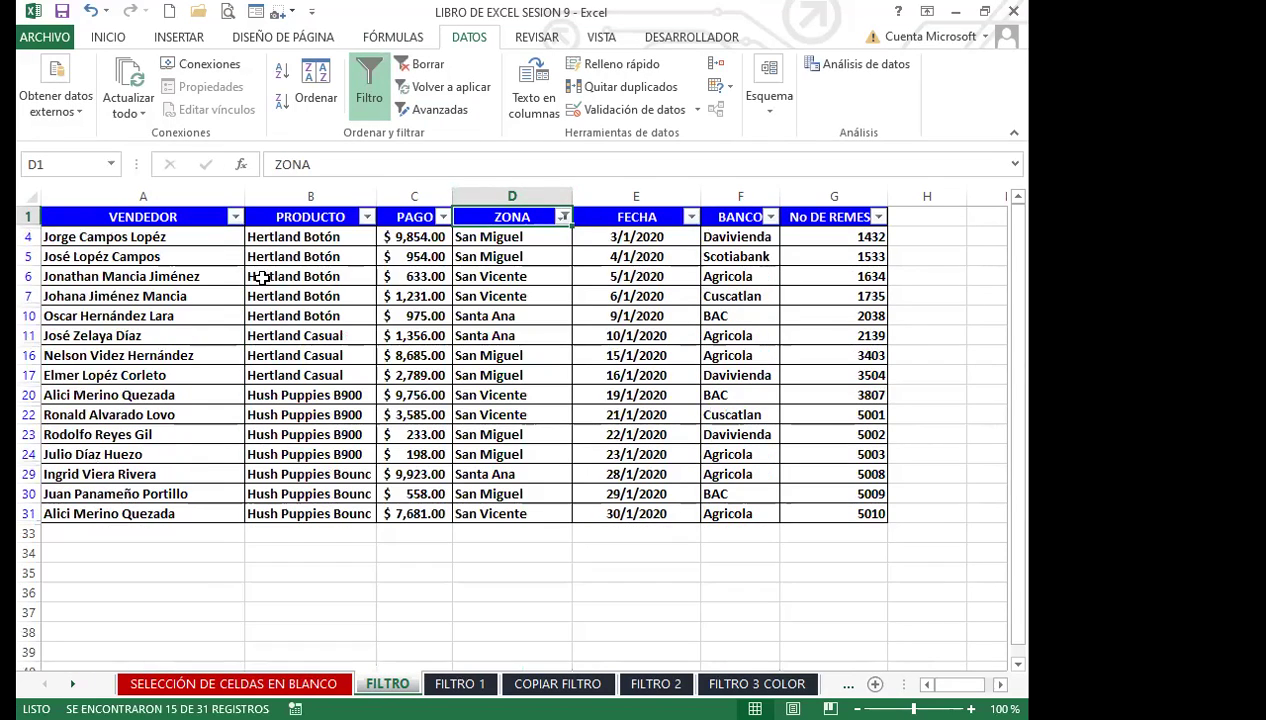
Filter PRODUCTO to Hertland Botón, Hertland Casual and Hush Puppies B900.
left_click(367, 217)
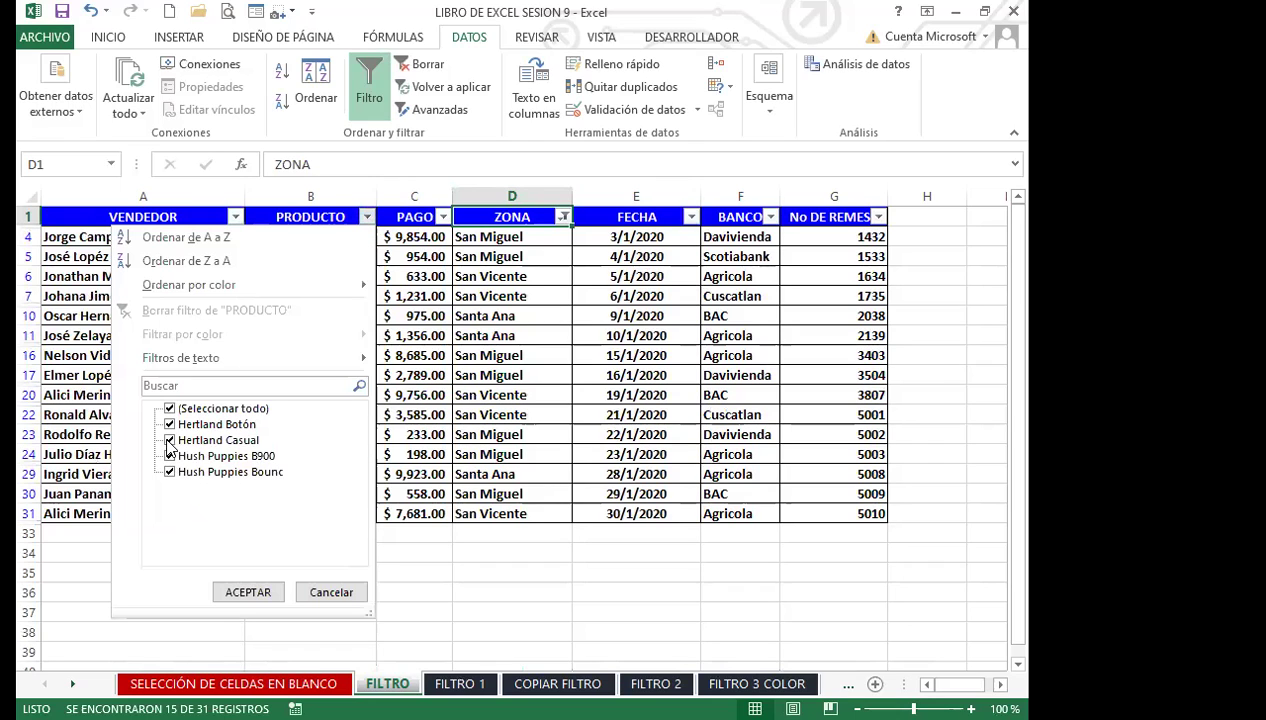
left_click(170, 408)
left_click(170, 424)
left_click(170, 440)
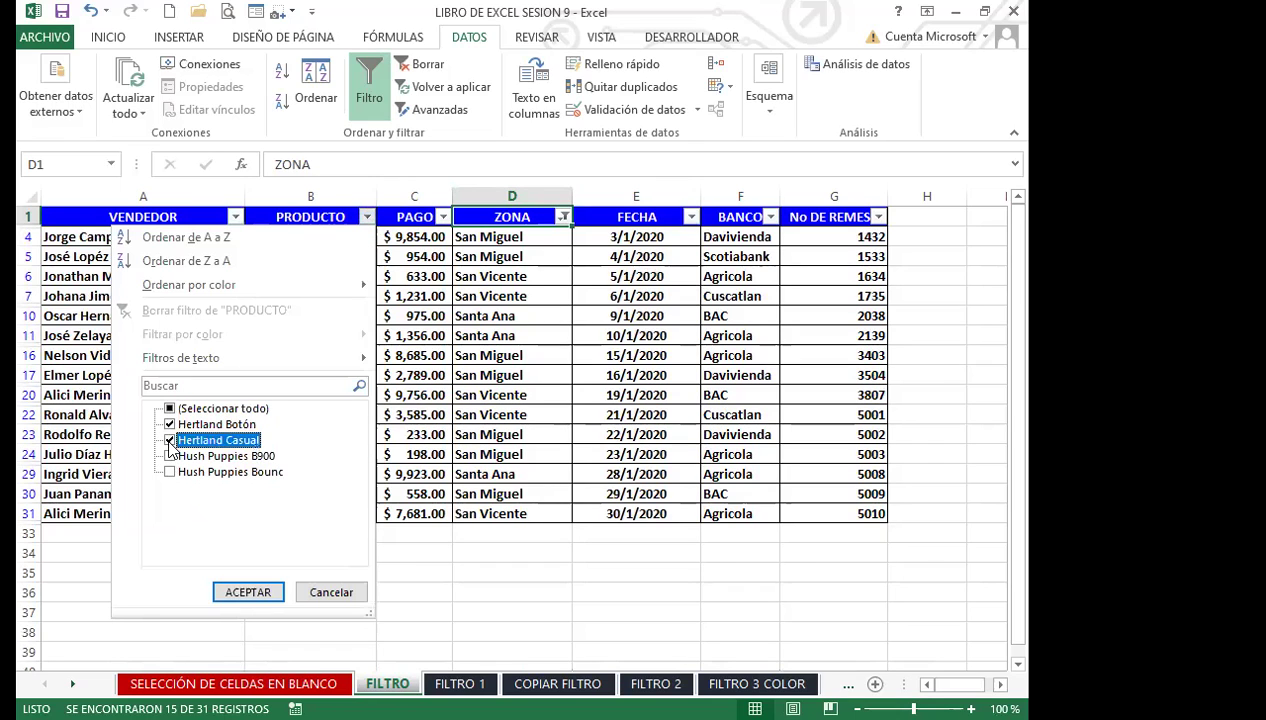
left_click(170, 456)
left_click(250, 592)
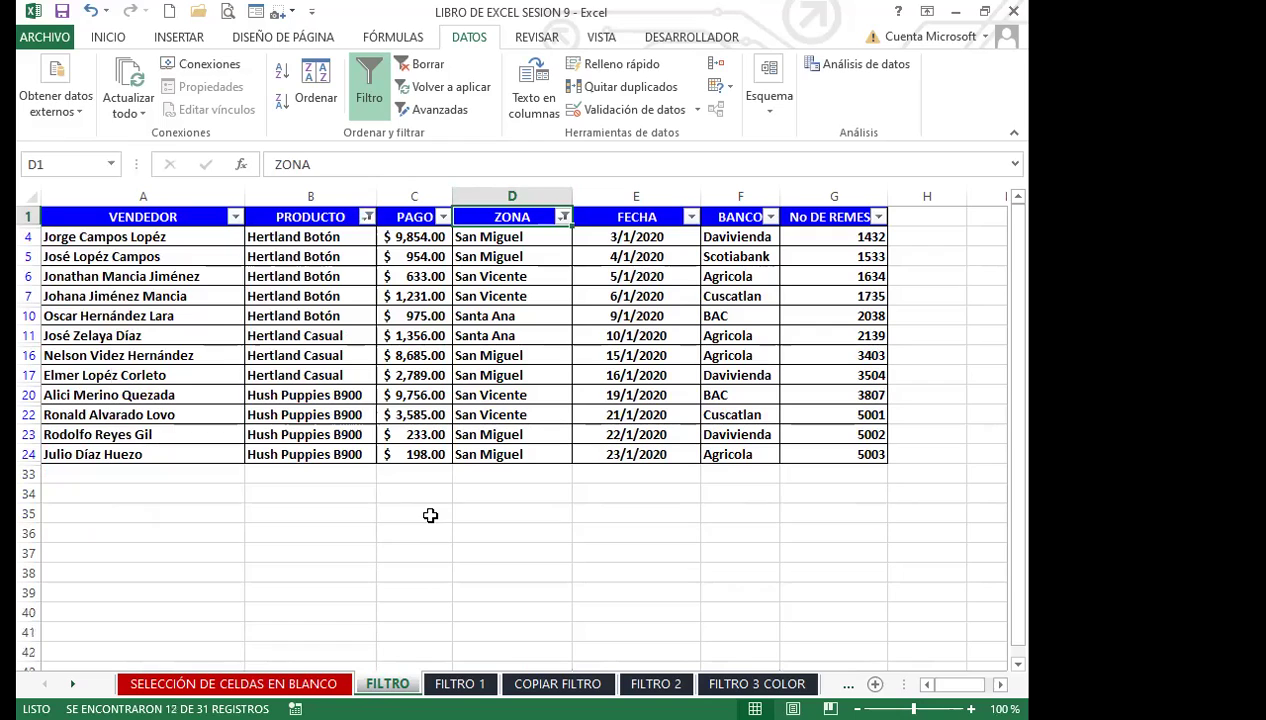
left_click(430, 514)
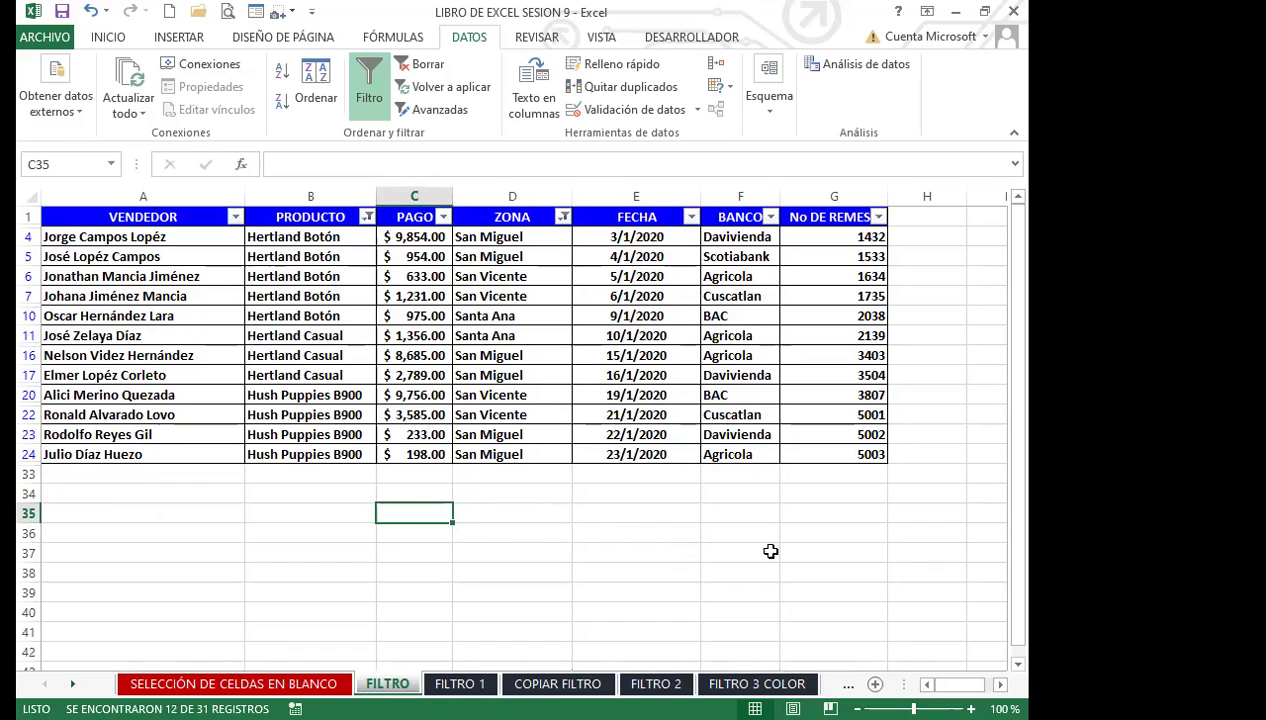
Turn off filtering on the sales table and try to turn it on again from an empty cell outside the table.
left_click(366, 95)
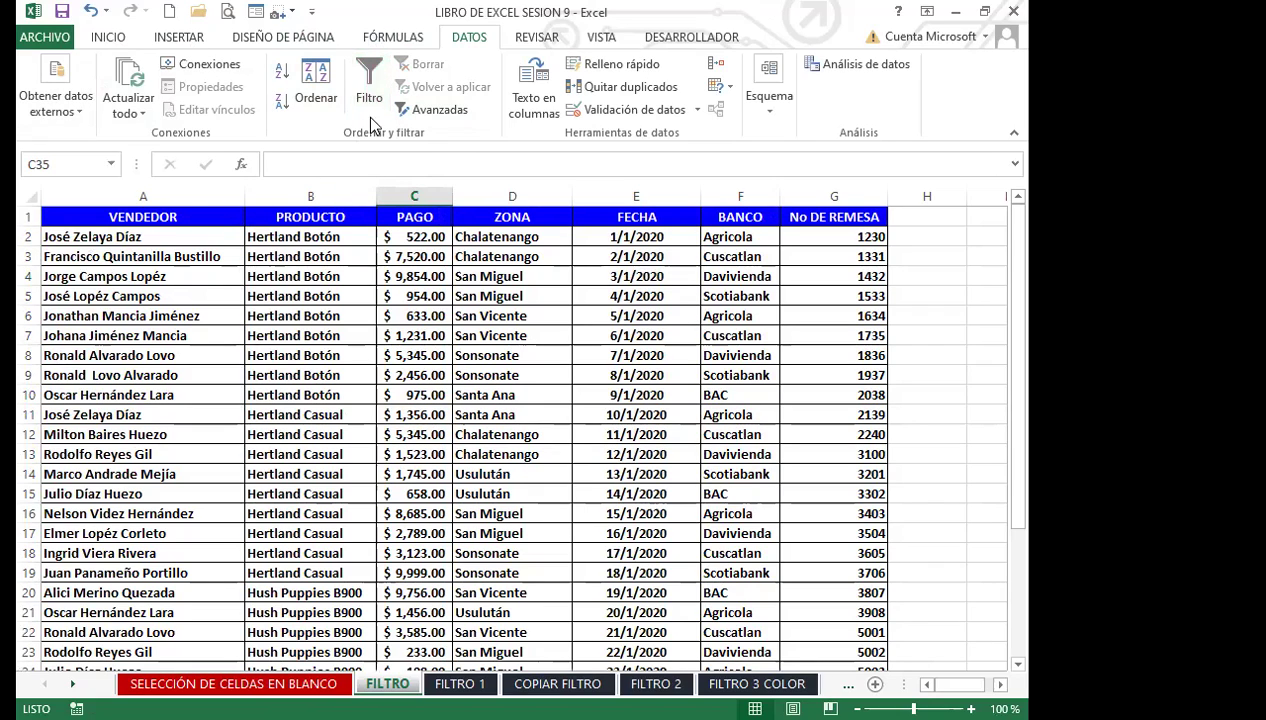
left_click(369, 85)
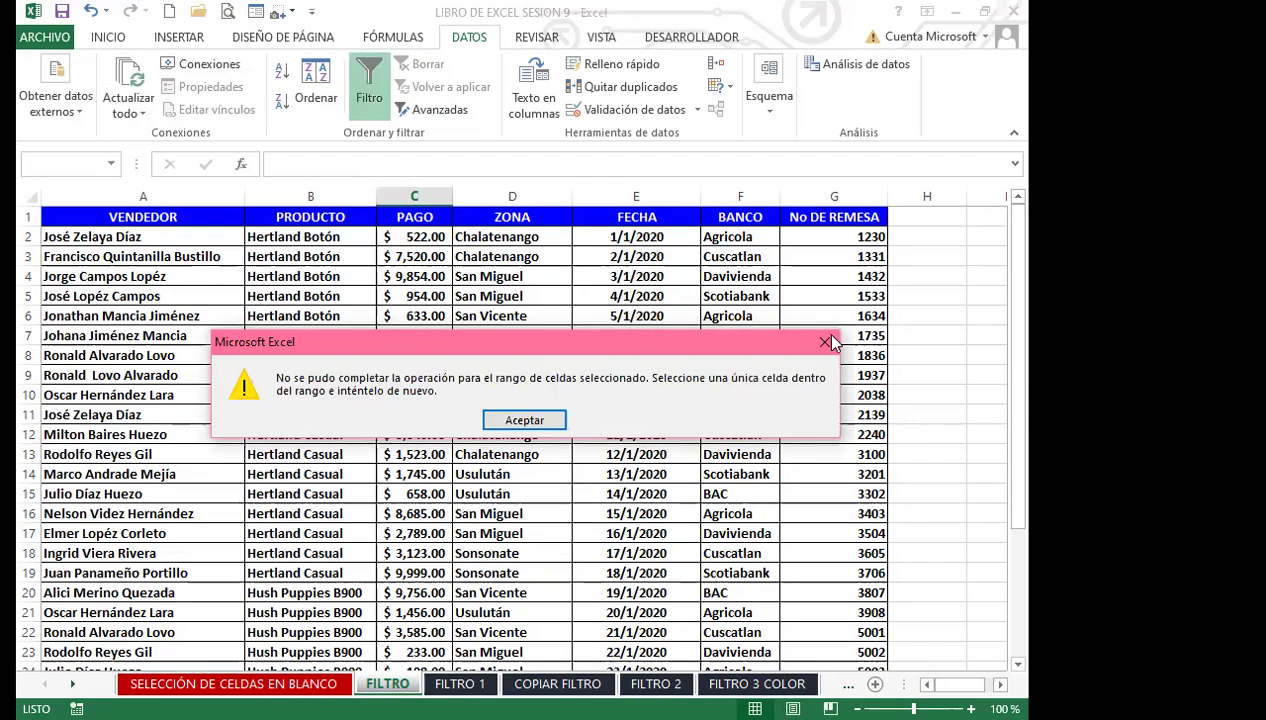
left_click(828, 343)
Turn filtering on from the PAGO header cell and switch it off again.
left_click(414, 216)
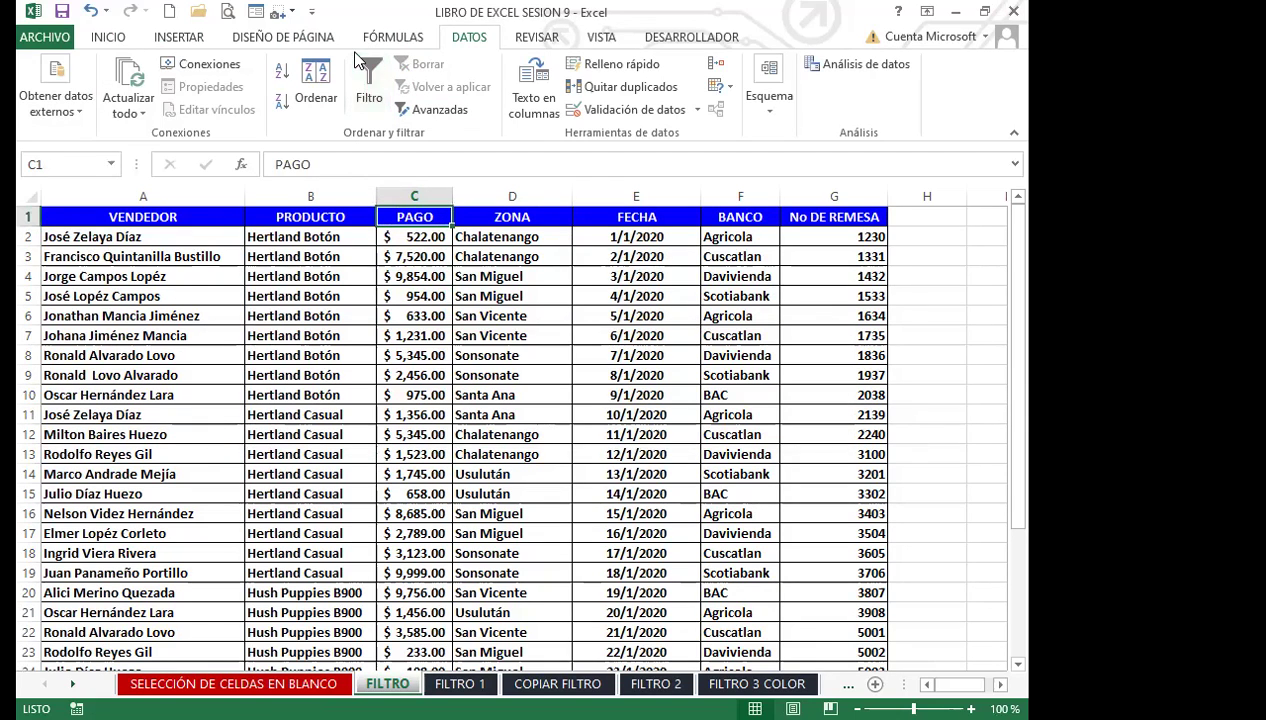
left_click(369, 77)
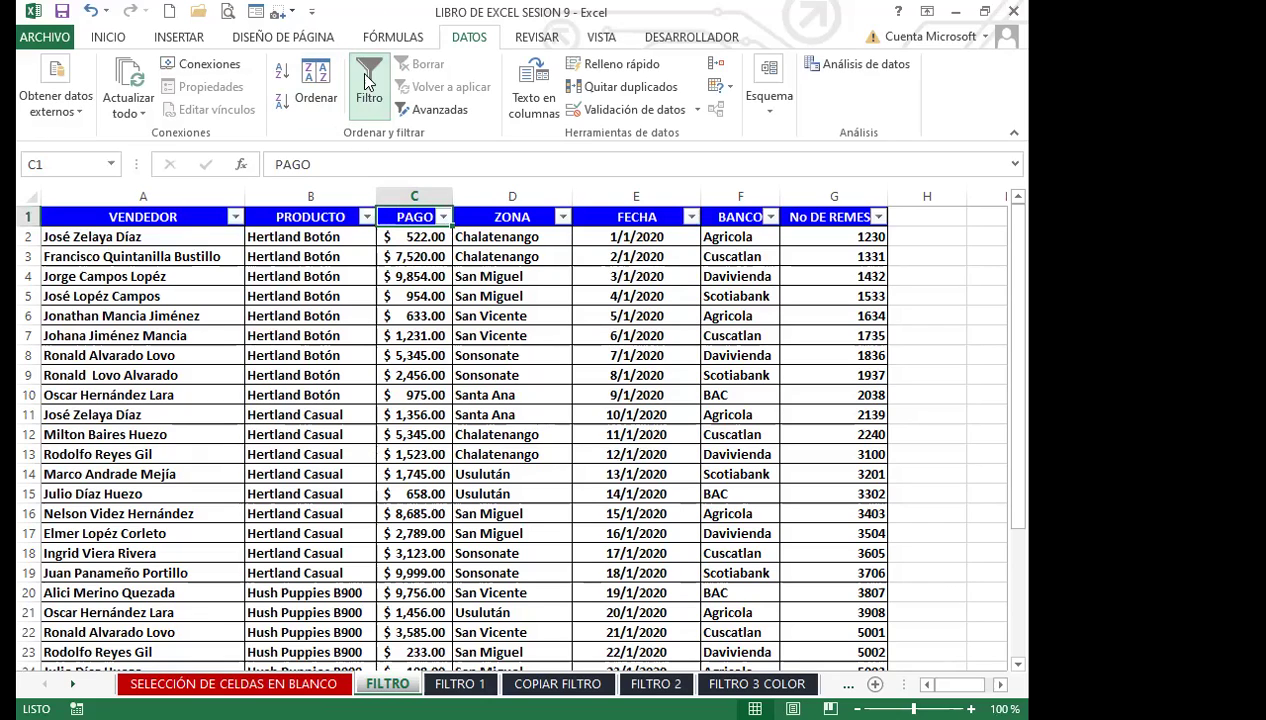
left_click(362, 74)
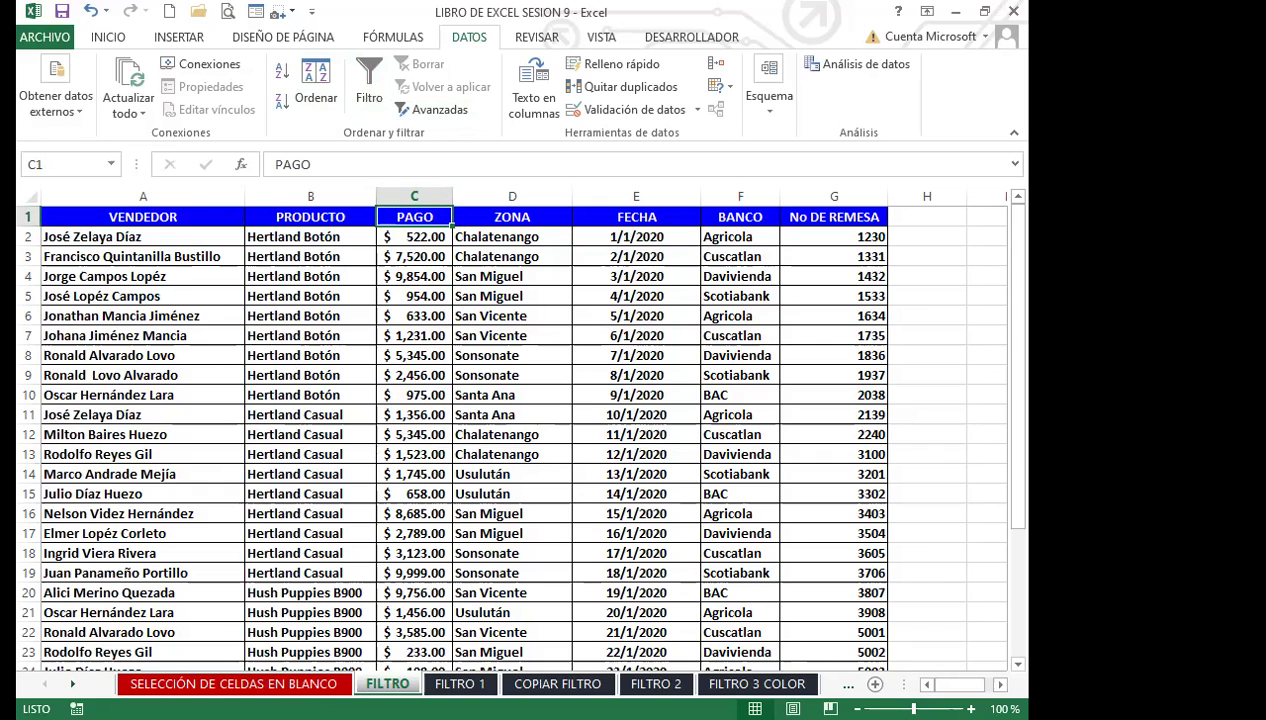
Go to the FILTRO 1 sheet and examine the criteria set in its ZONA, FECHA and BANCO filters.
left_click(459, 684)
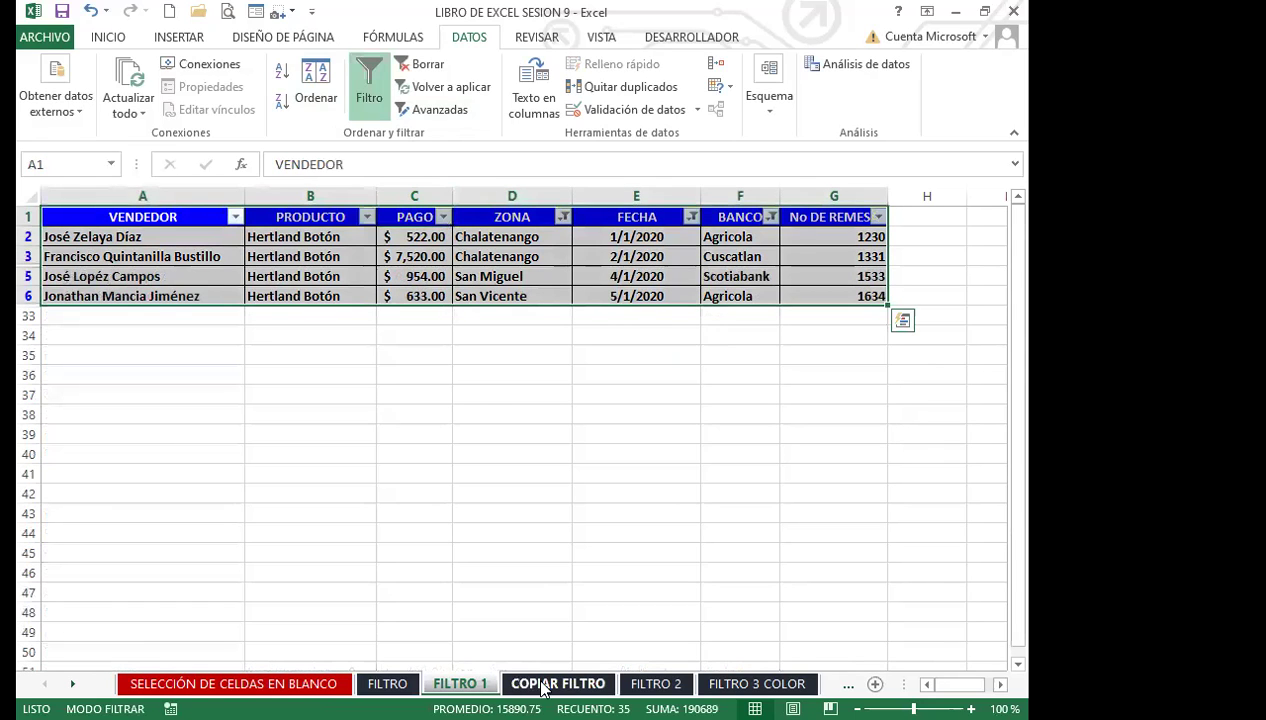
left_click(558, 684)
left_click(455, 684)
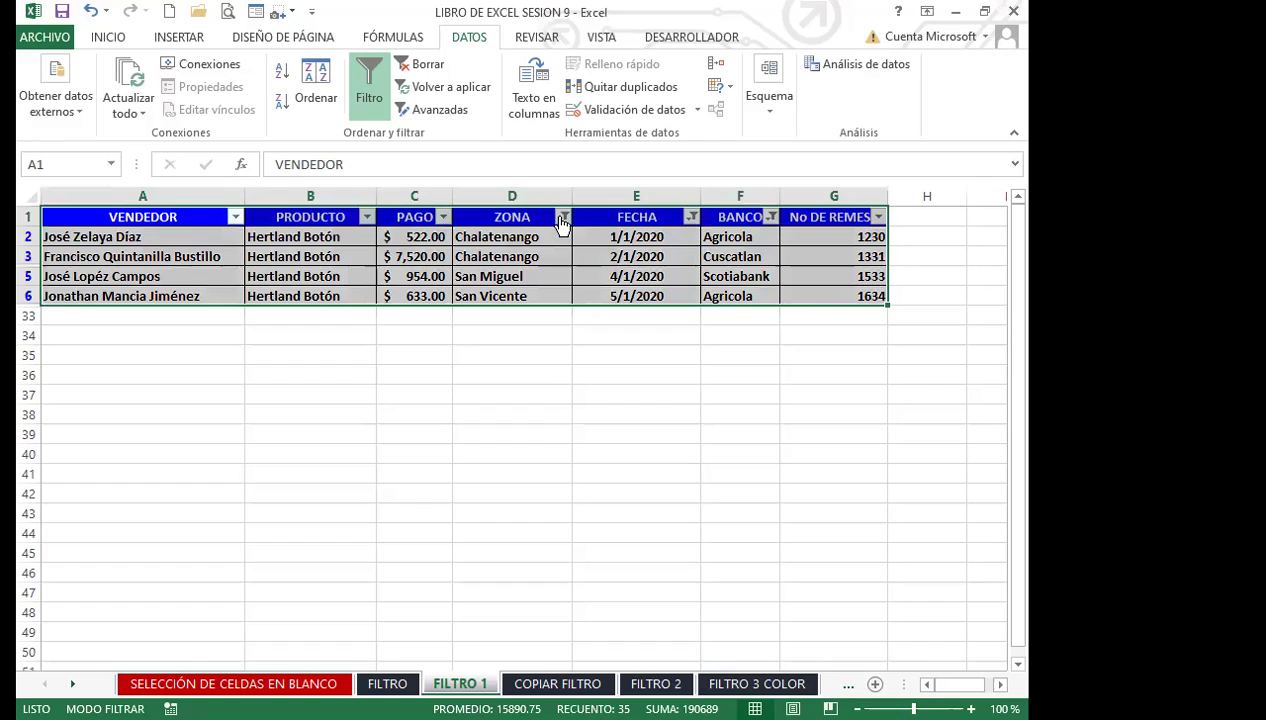
left_click(564, 218)
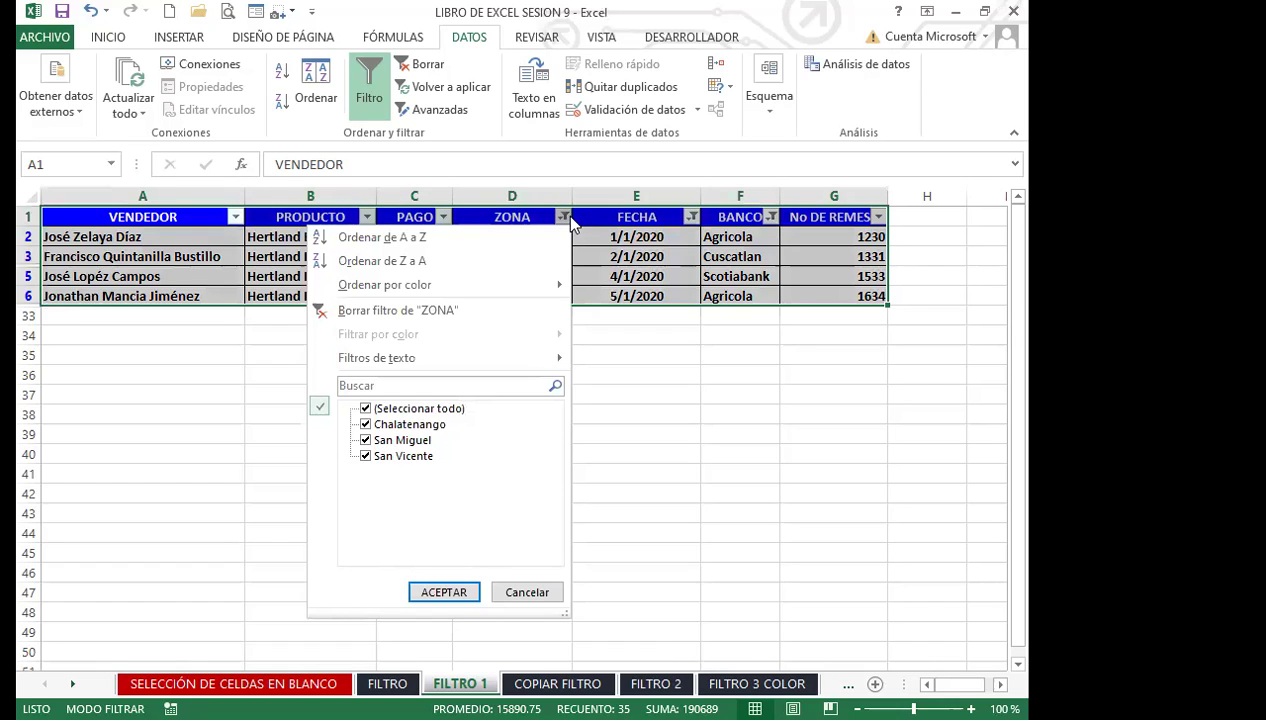
left_click(691, 217)
left_click(691, 217)
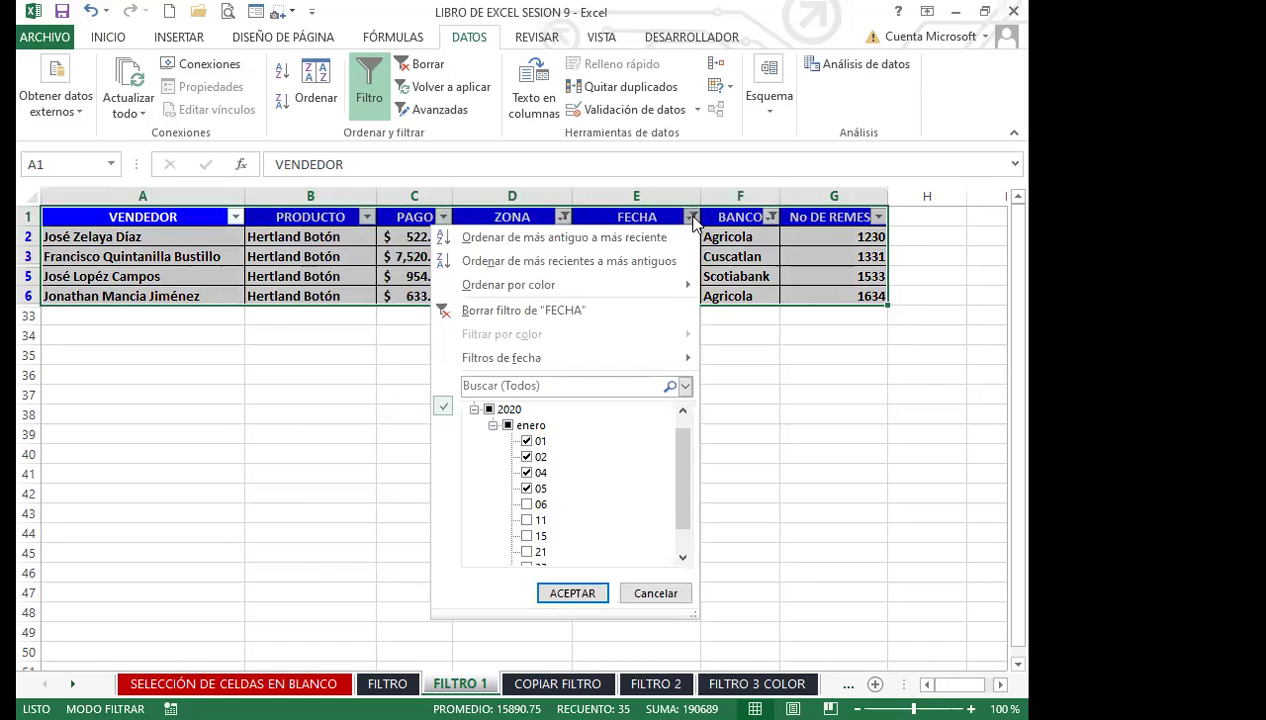
left_click(771, 217)
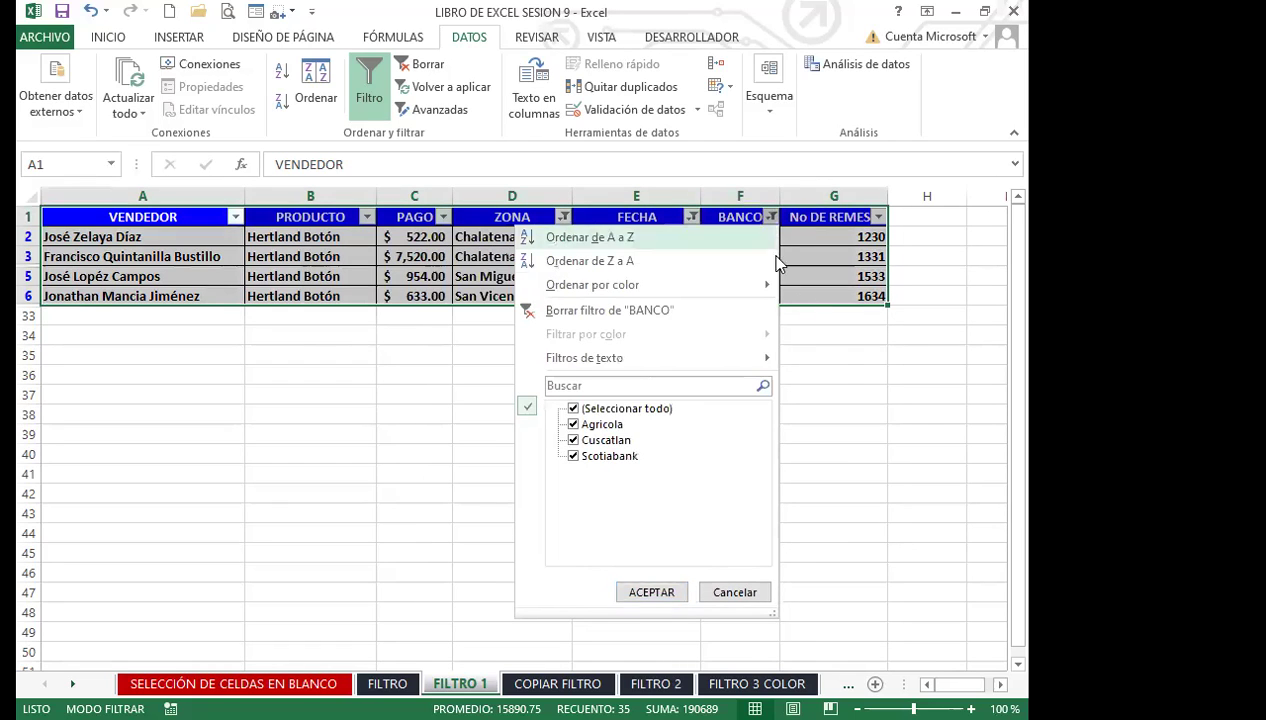
left_click(849, 385)
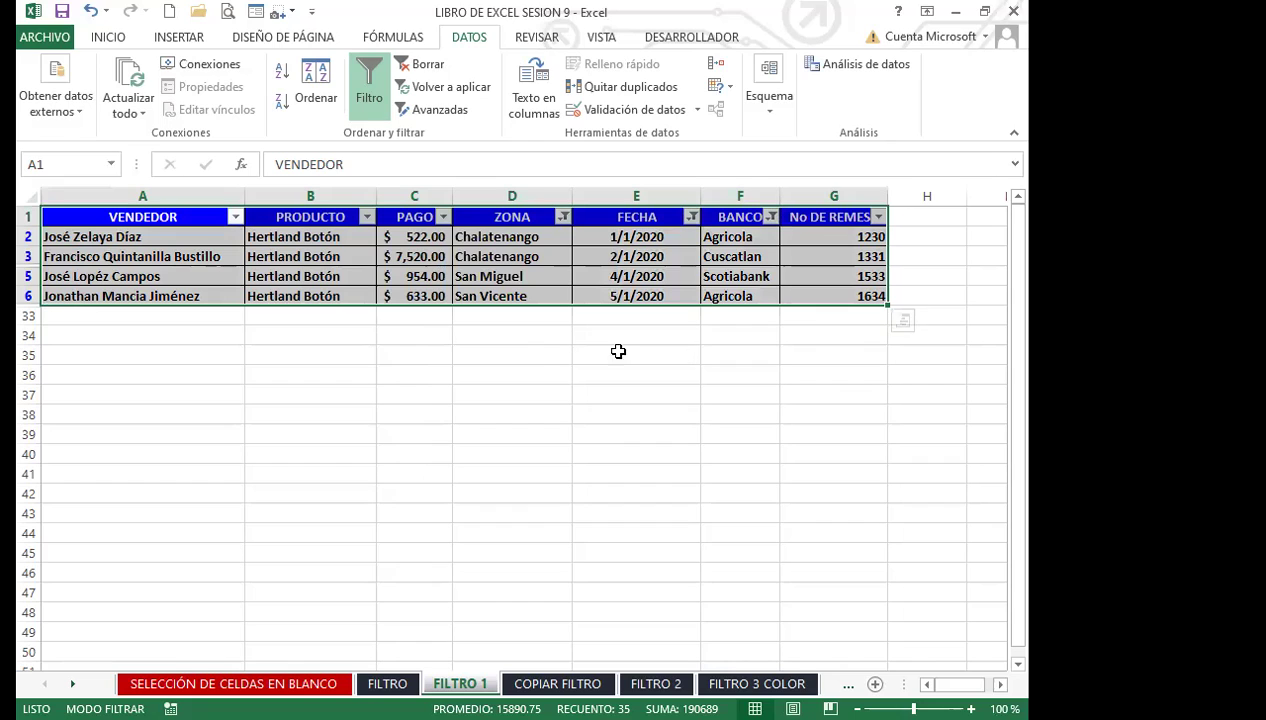
Review once more which zones, dates and banks are included in the FILTRO 1 table's filters.
left_click(563, 217)
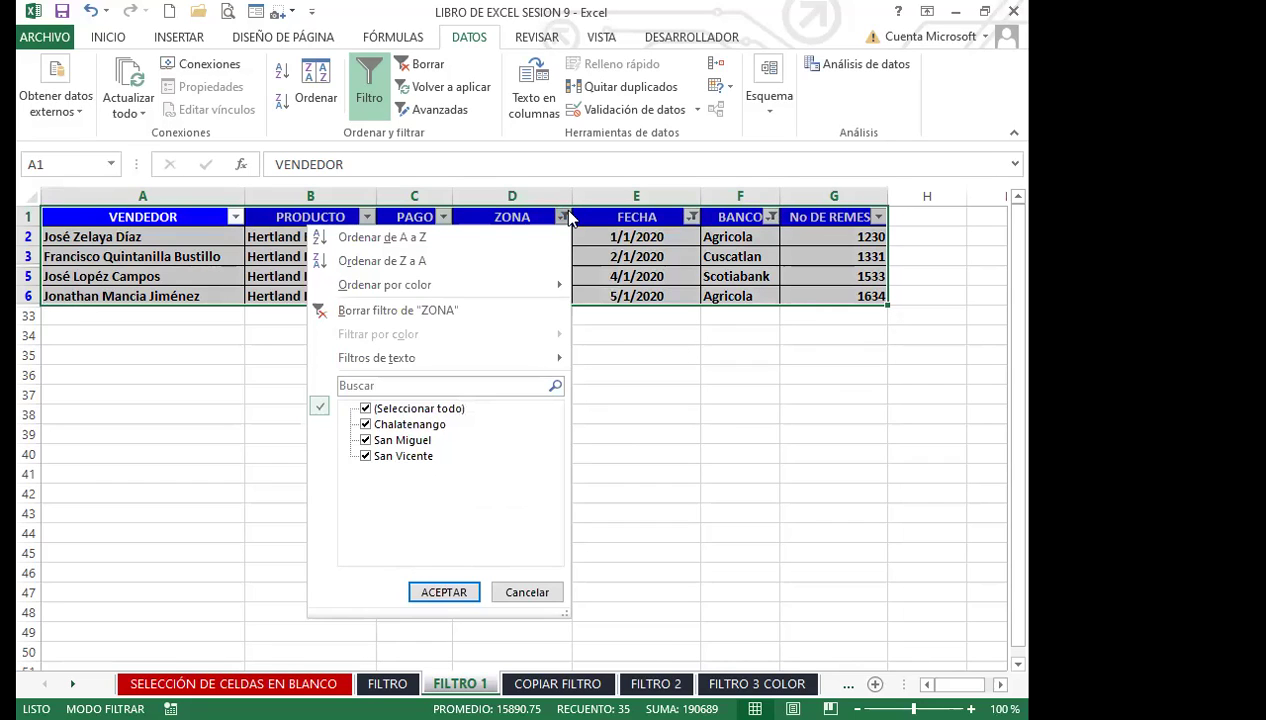
left_click(692, 217)
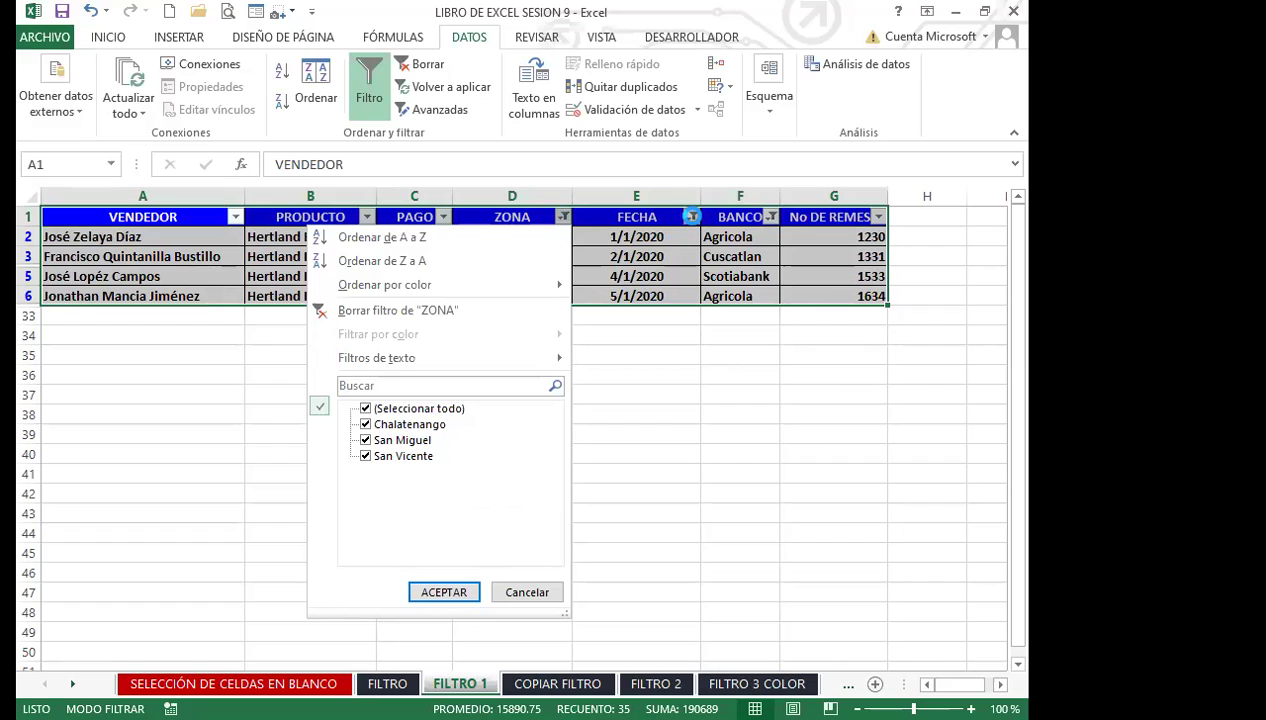
left_click(771, 218)
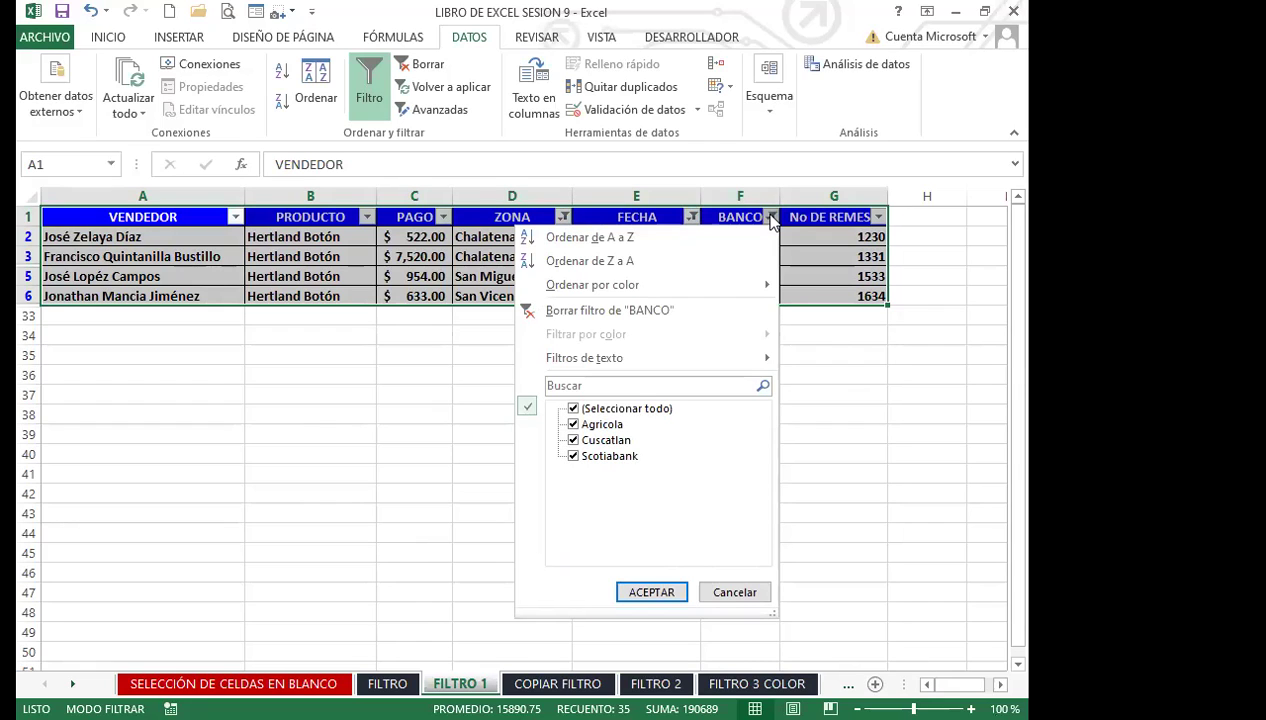
left_click(814, 377)
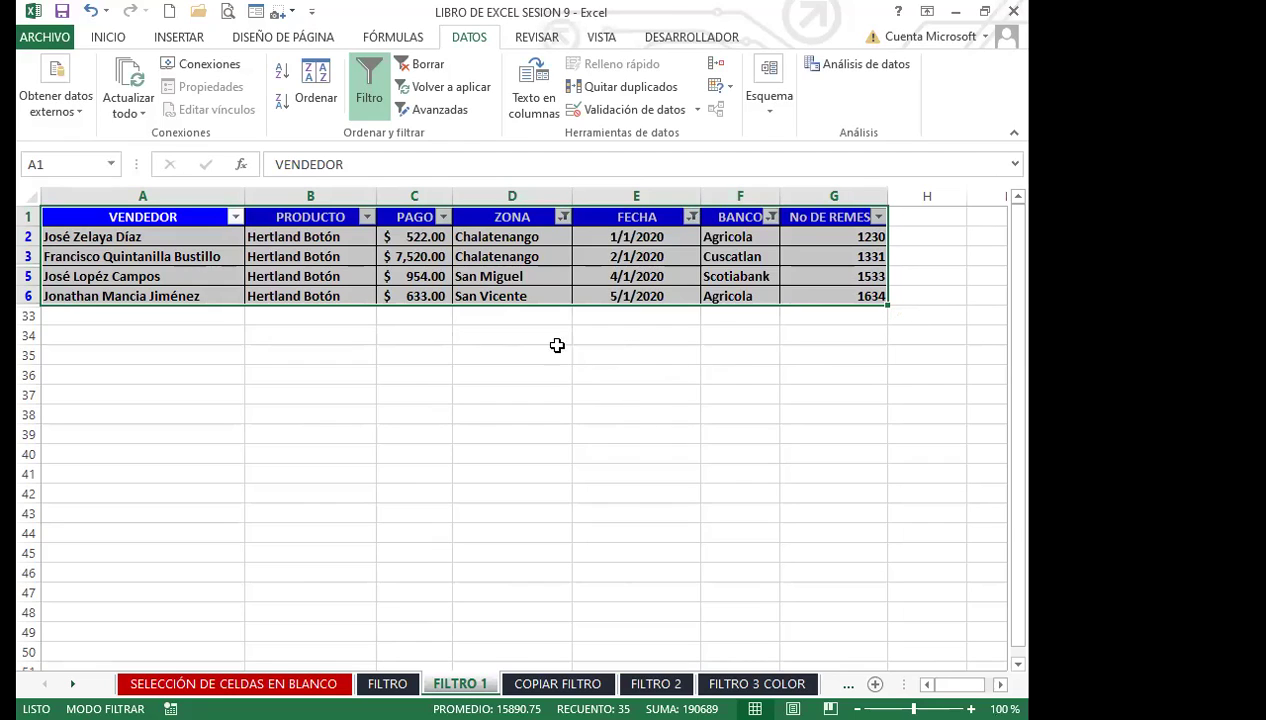
left_click(564, 217)
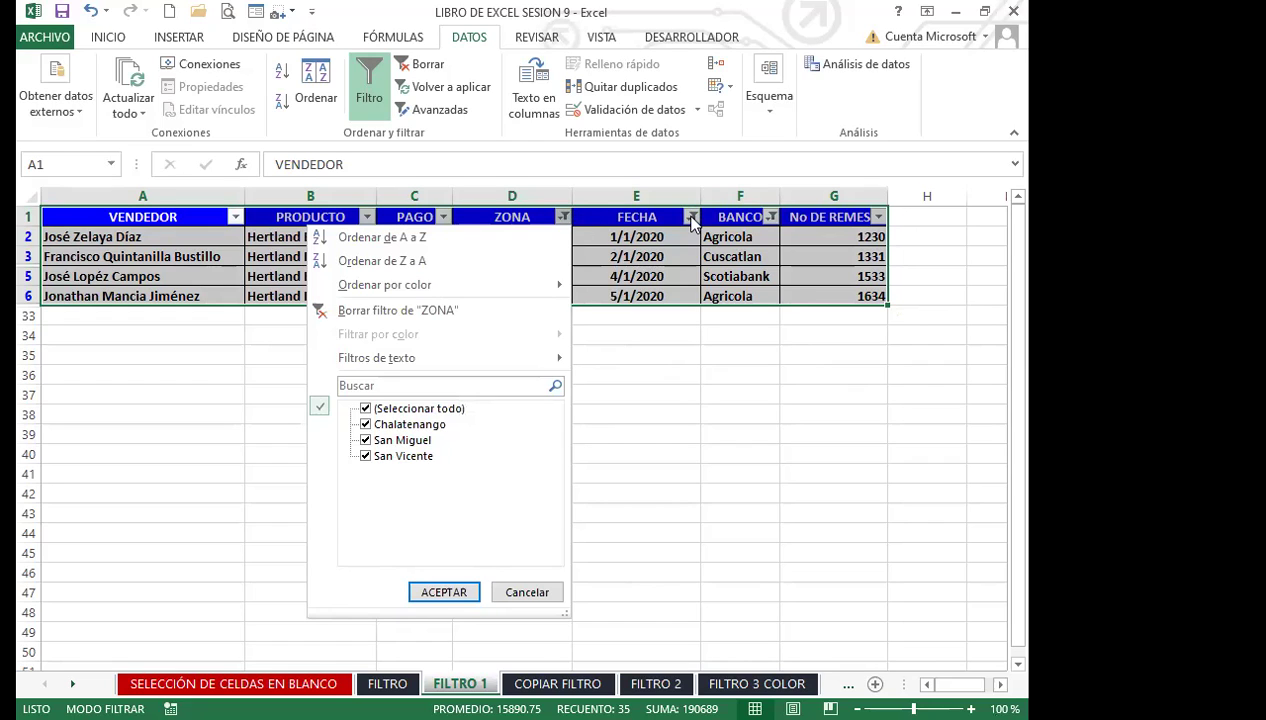
left_click(691, 218)
left_click(691, 218)
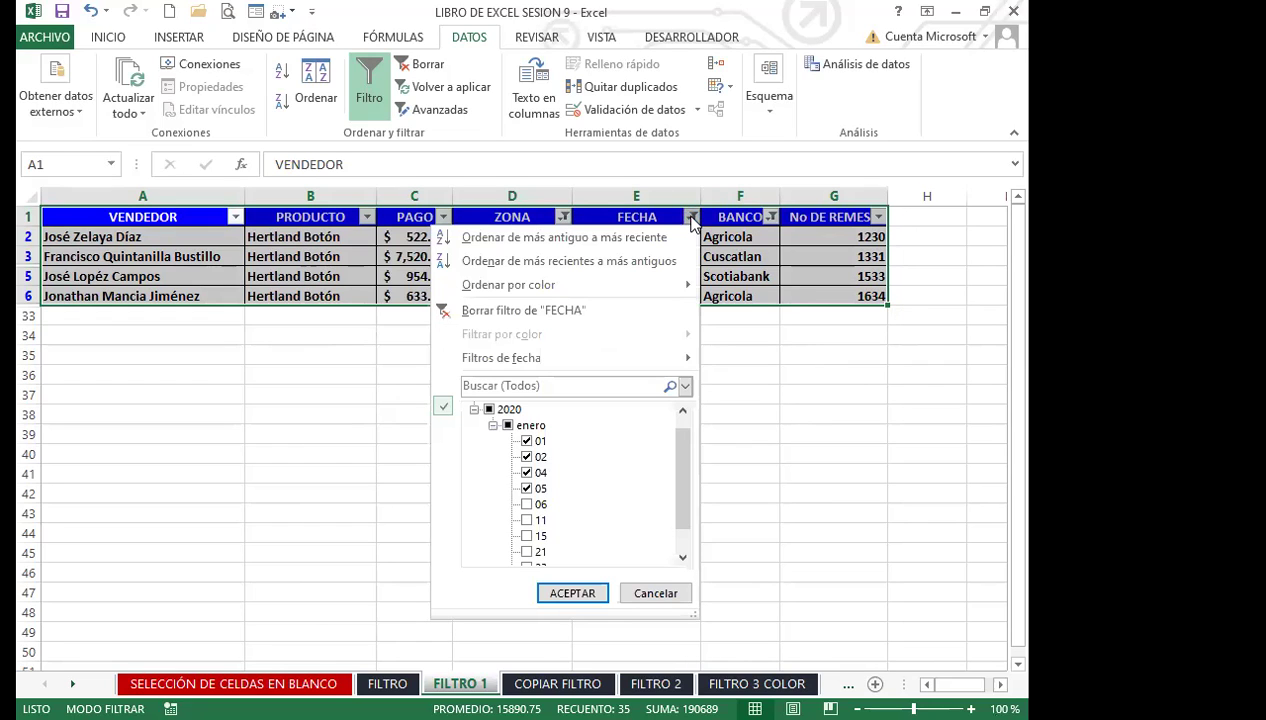
left_click(770, 218)
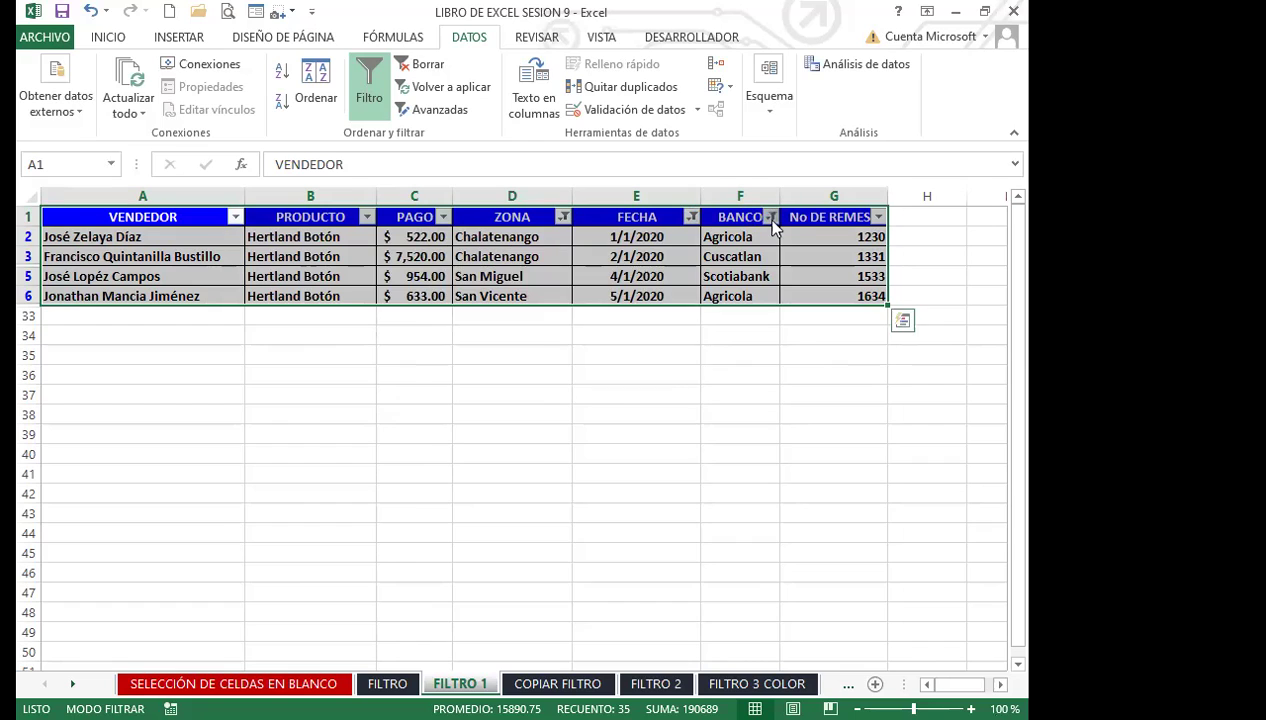
left_click(770, 218)
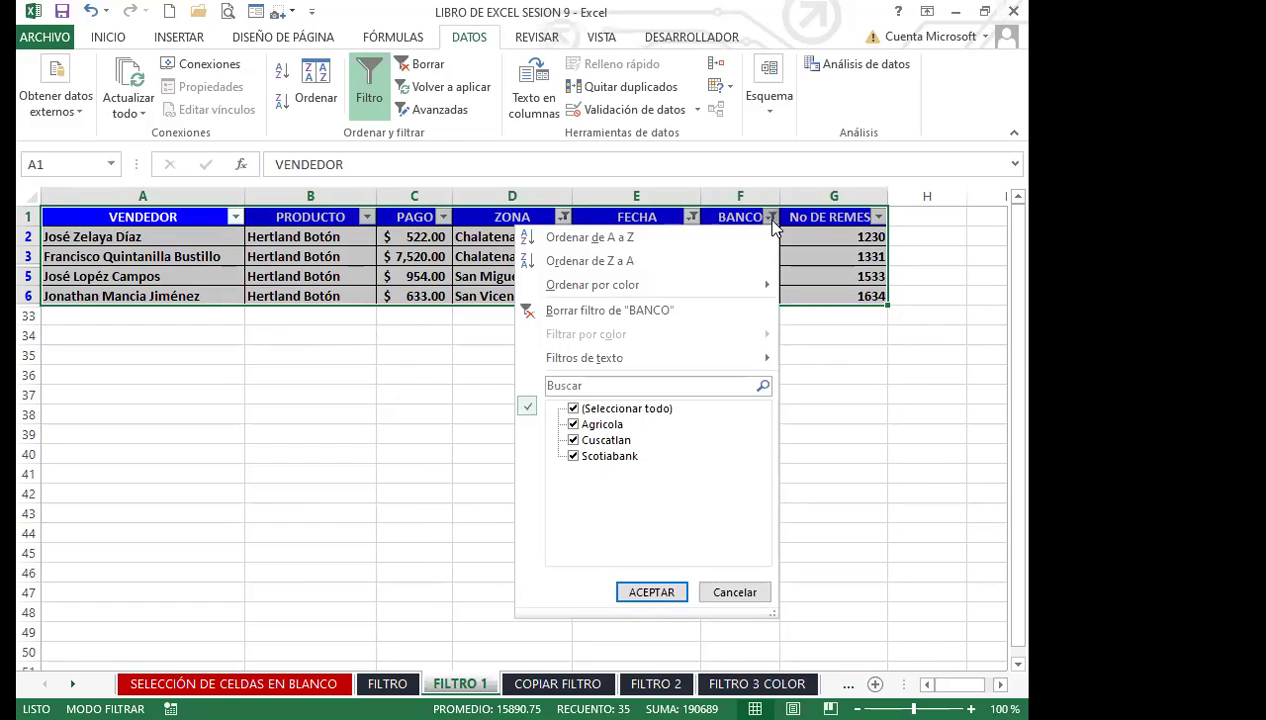
left_click(812, 369)
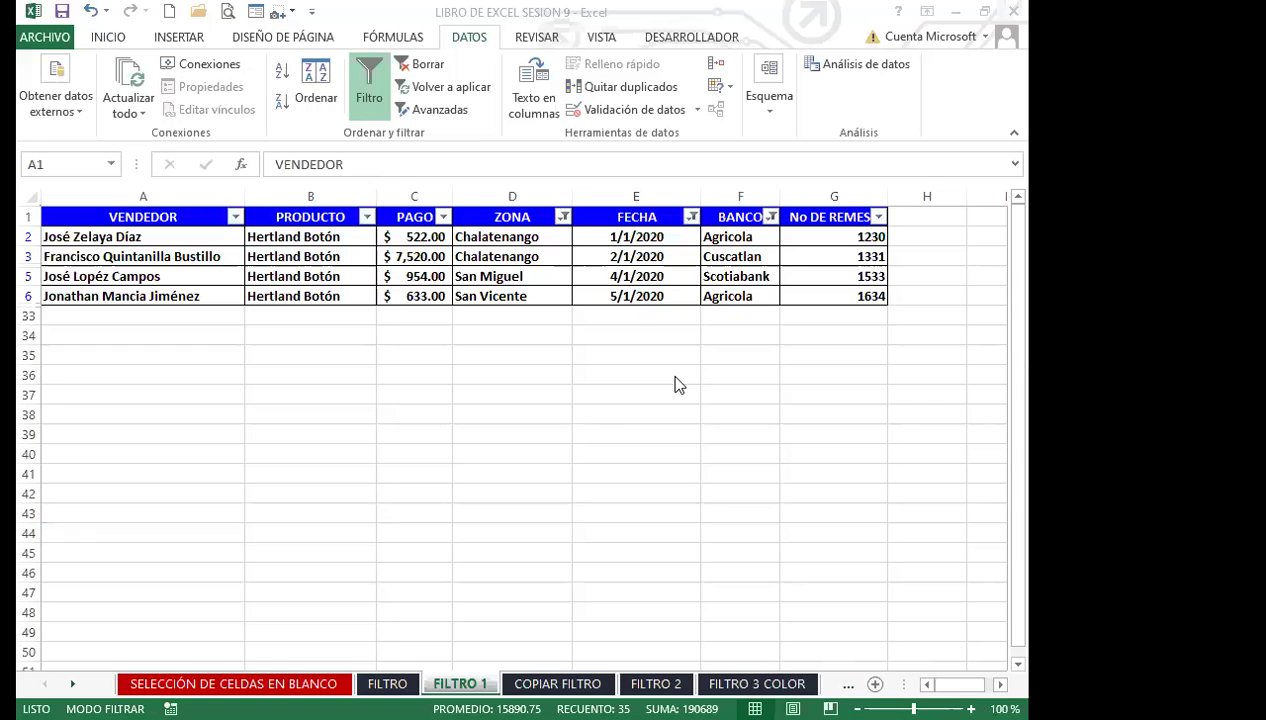
Examine which January dates and banks are included in the FECHA and BANCO filters of the FILTRO 1 table.
left_click(691, 218)
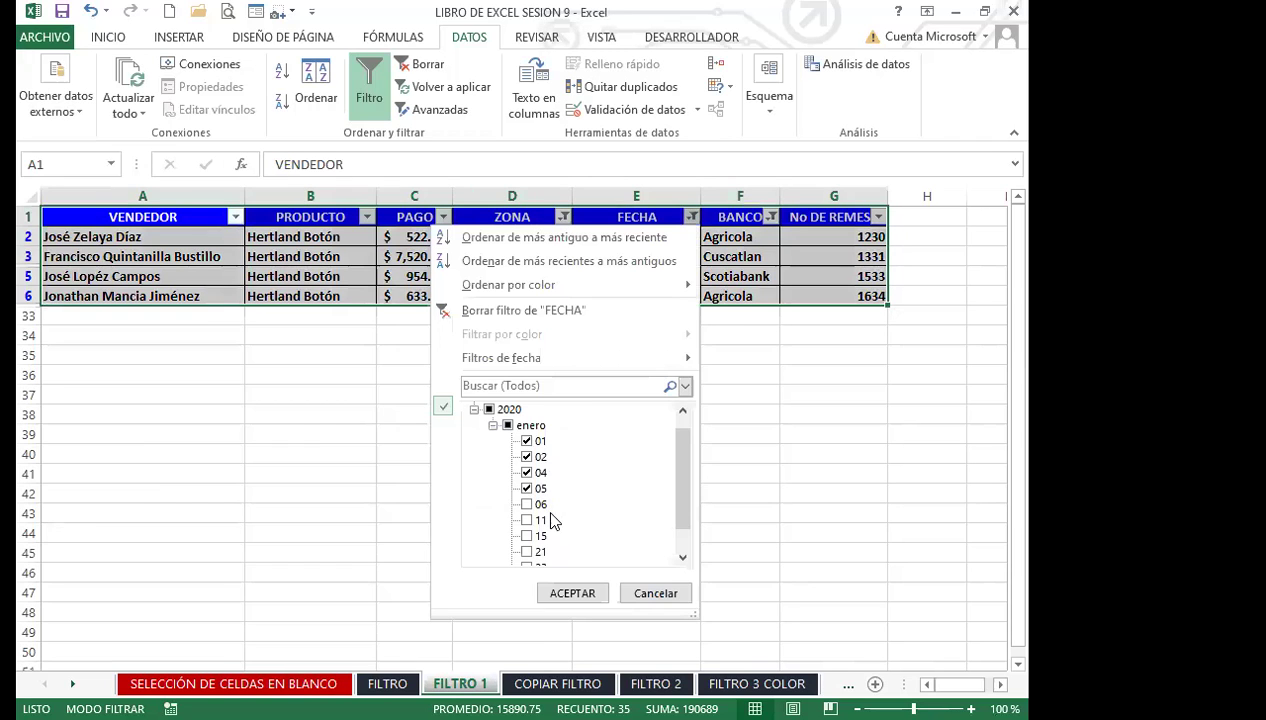
mouse_move(683, 497)
left_mouse_down()
mouse_move(681, 545)
mouse_move(681, 458)
mouse_move(689, 500)
left_mouse_up()
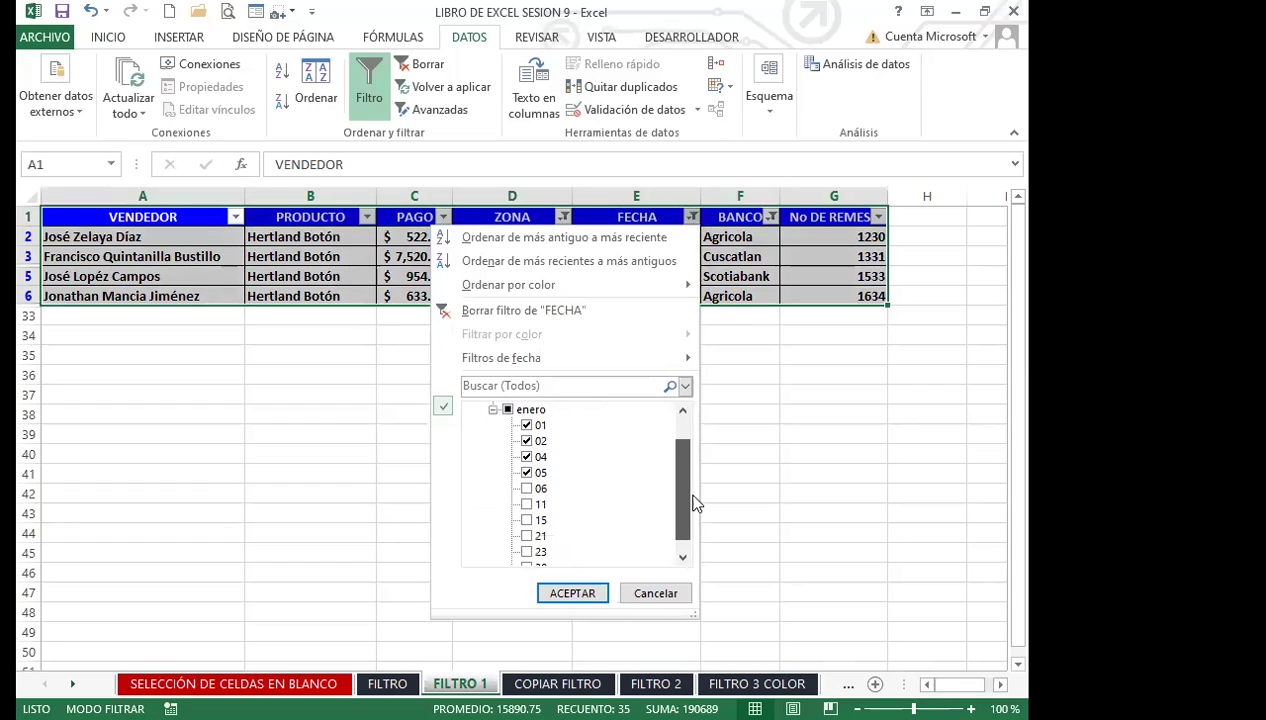
left_click(744, 369)
left_click(770, 217)
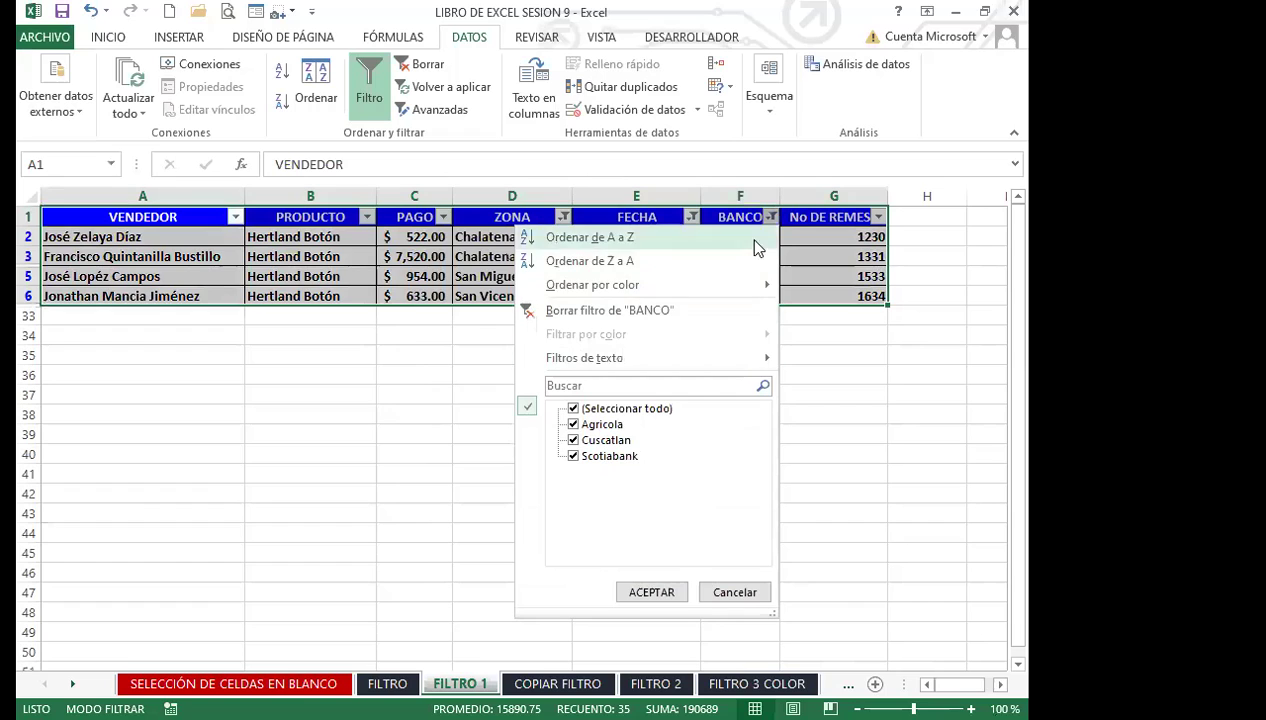
left_click(692, 217)
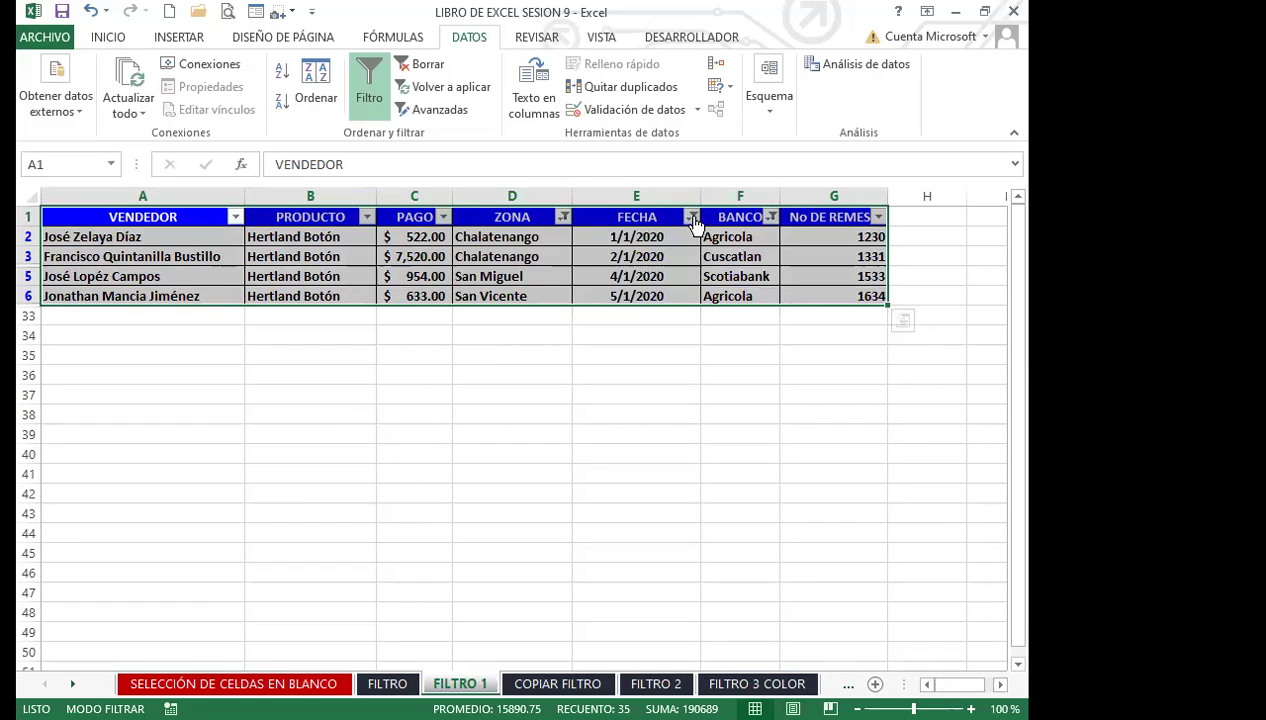
left_click(692, 217)
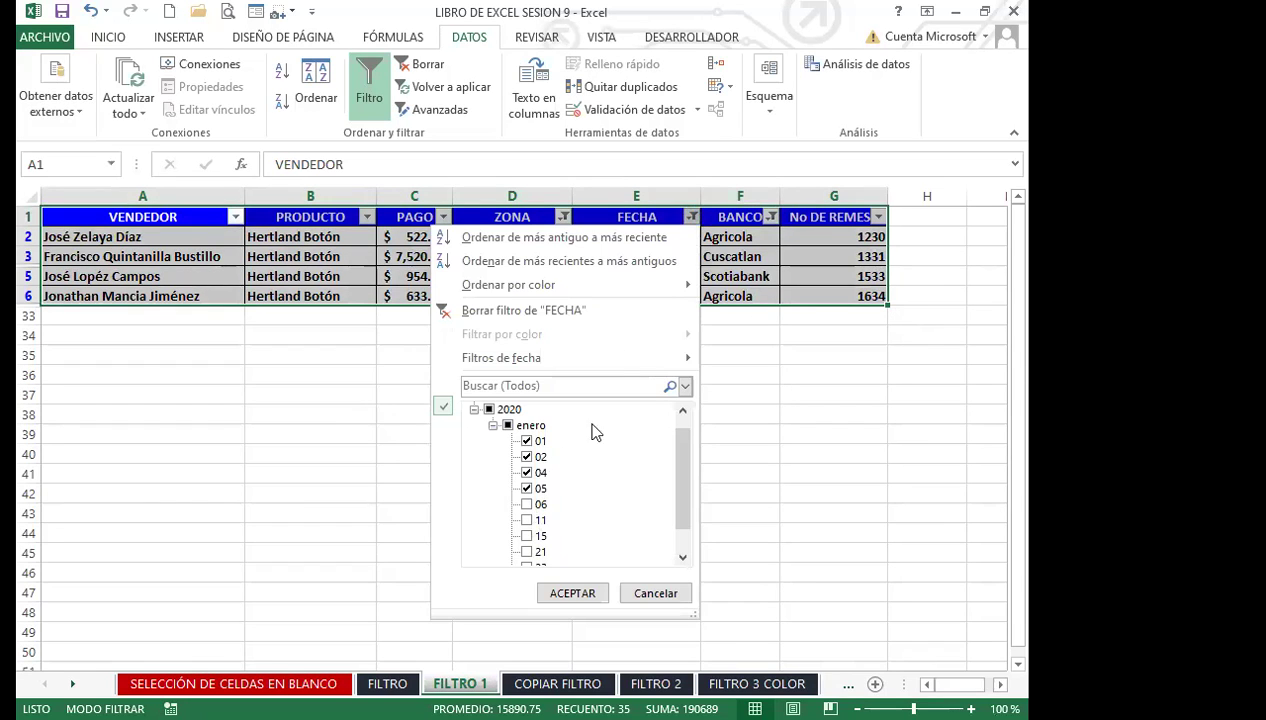
key("Escape")
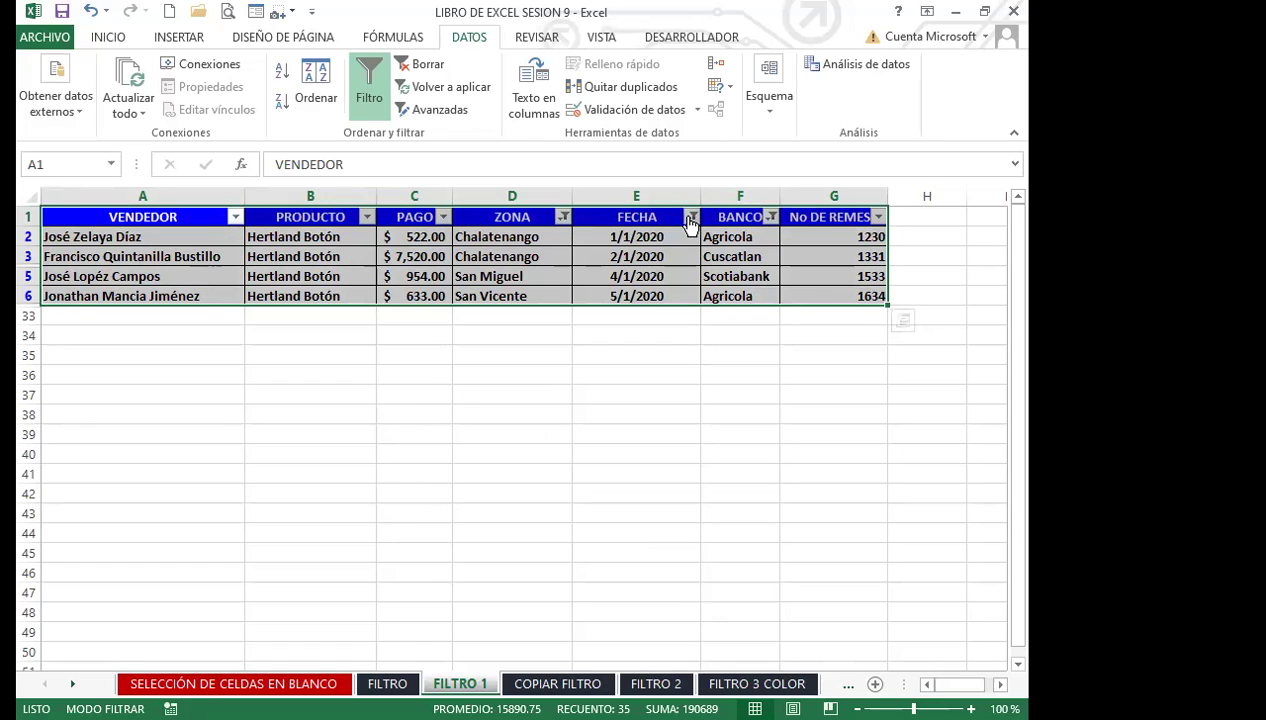
left_click(691, 217)
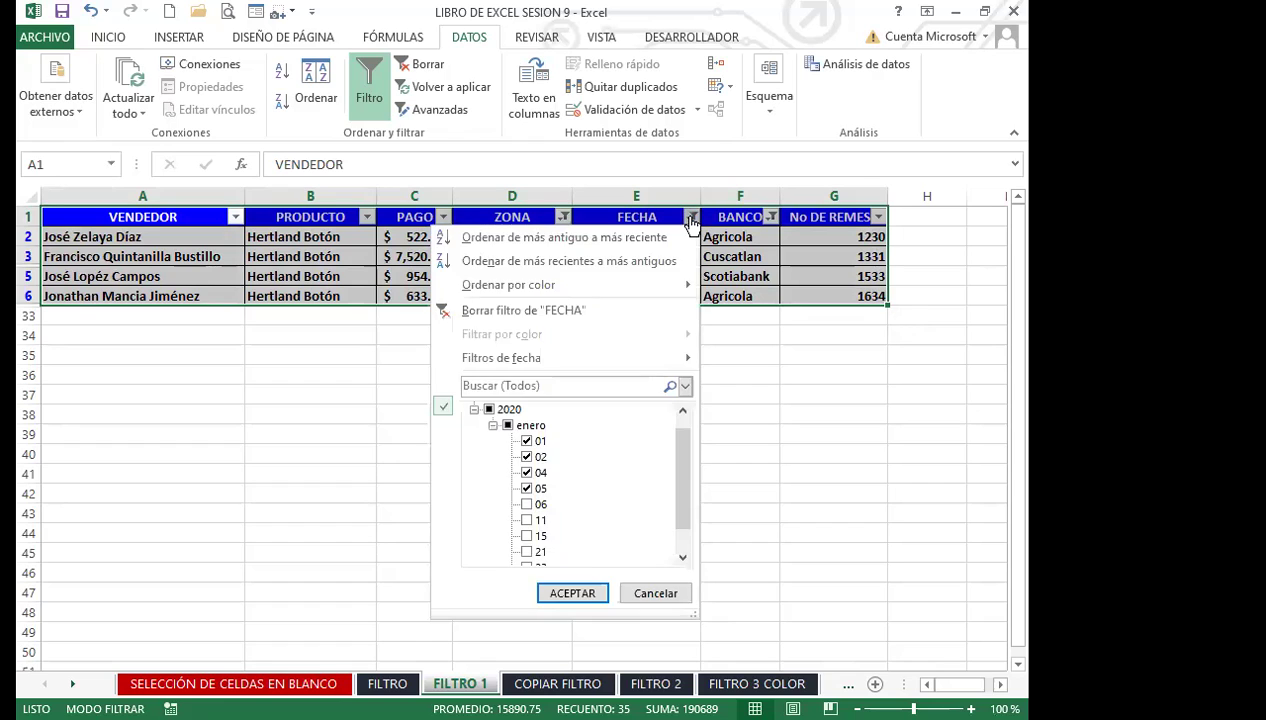
left_click(691, 218)
left_click(773, 216)
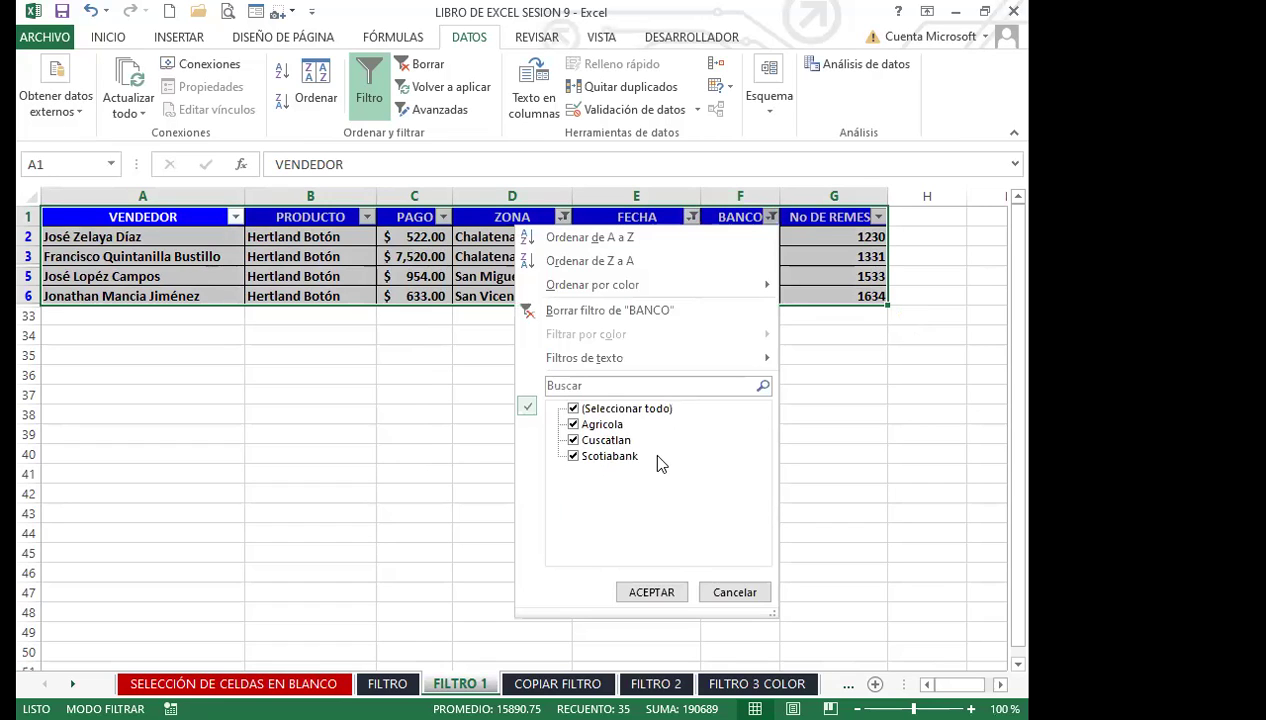
left_click(691, 217)
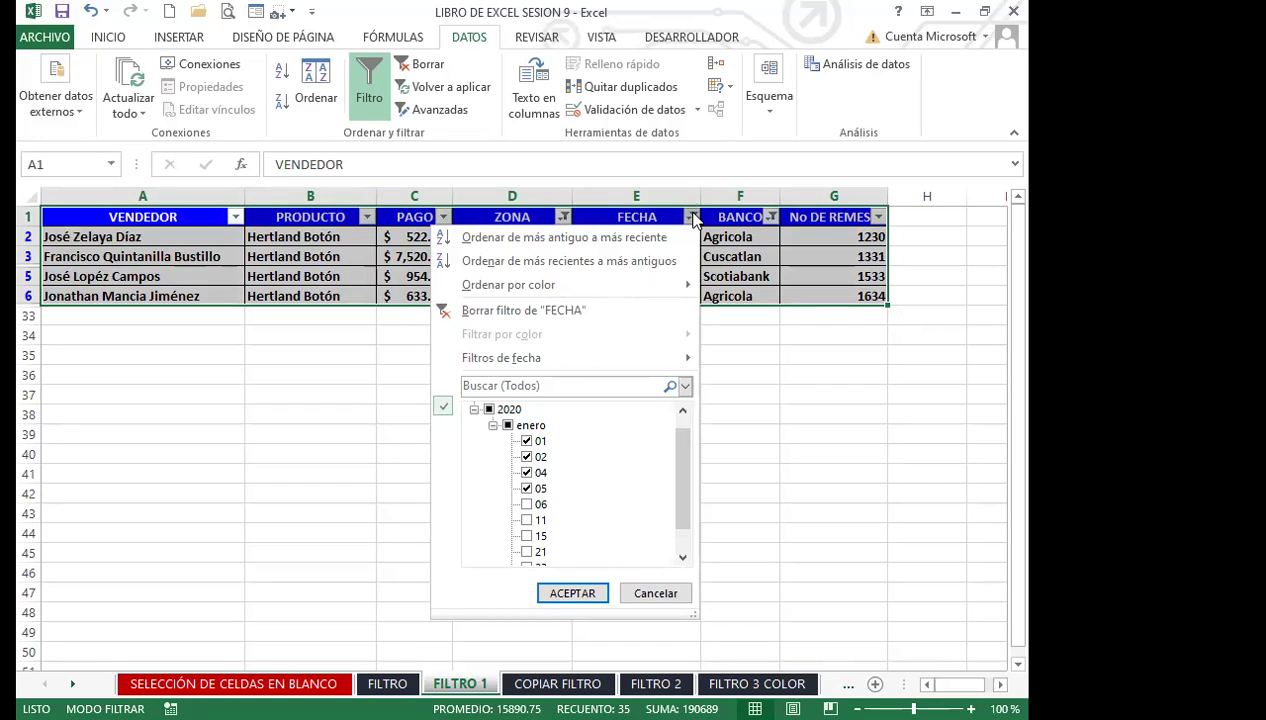
left_click(692, 217)
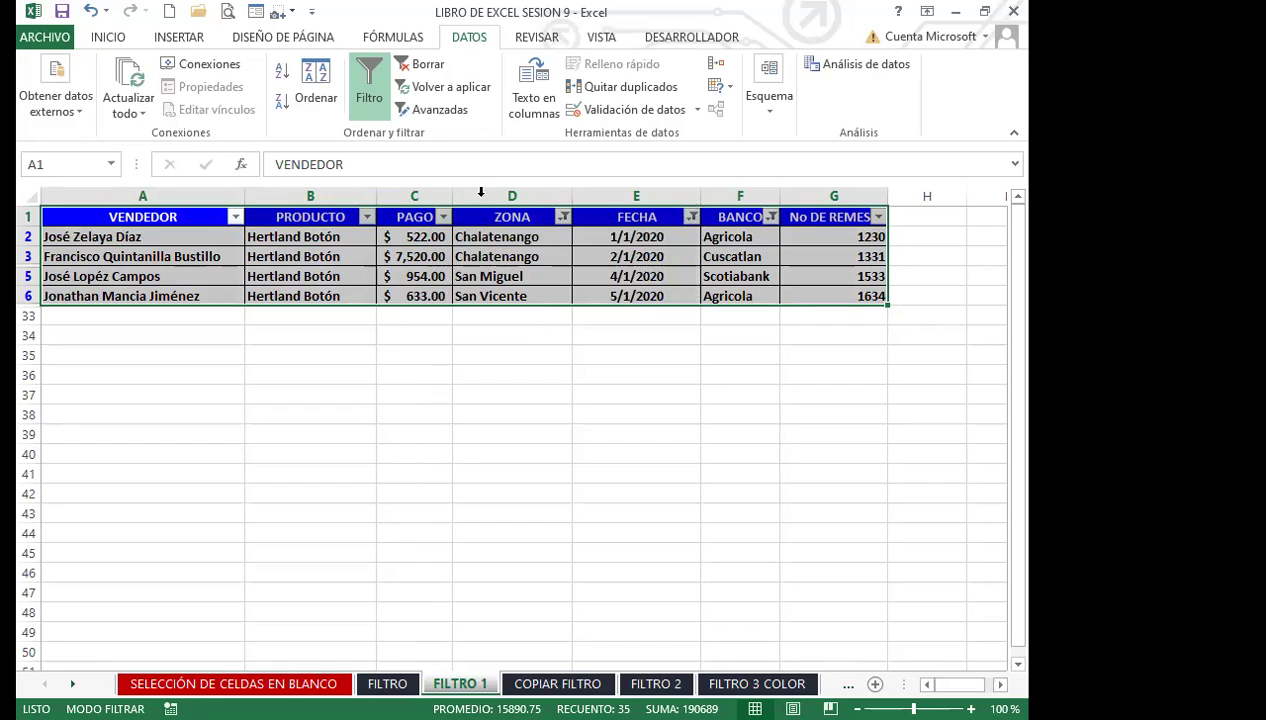
Check the zones included in the ZONA filter, toggling Chalatenango off and on, and look at the FECHA filter's dates again.
left_click(565, 215)
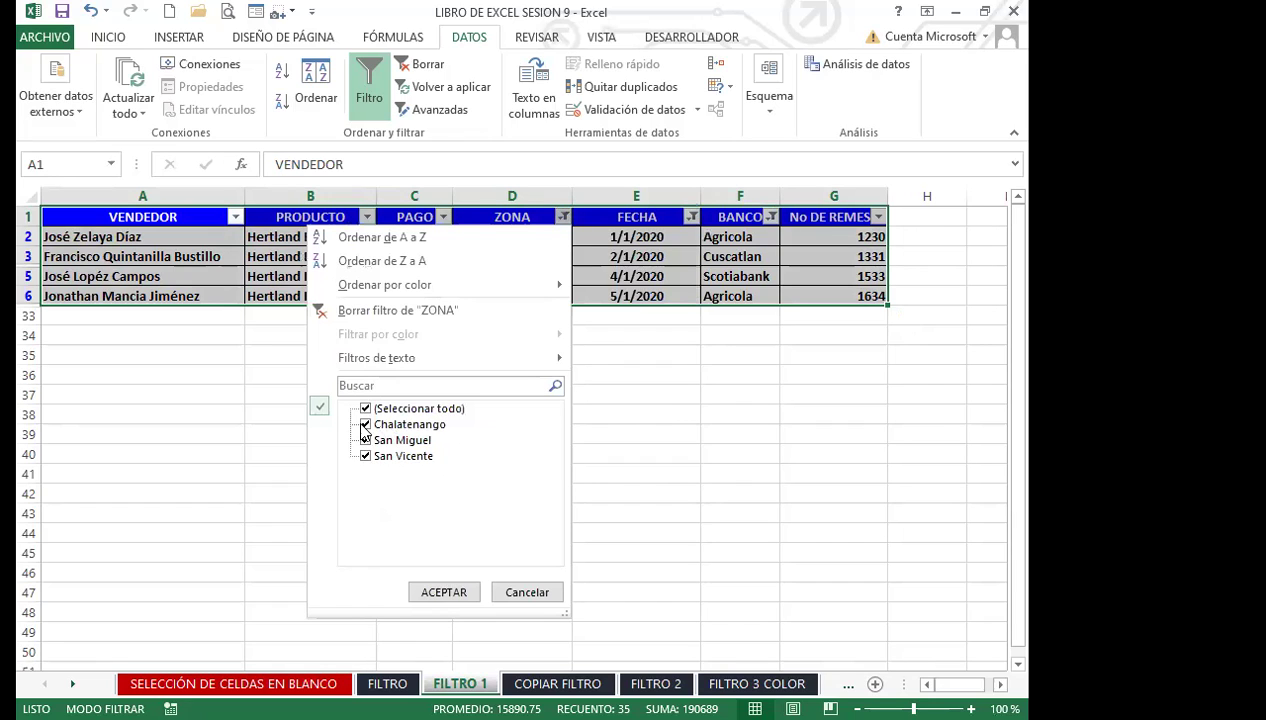
left_click(366, 425)
left_click(366, 425)
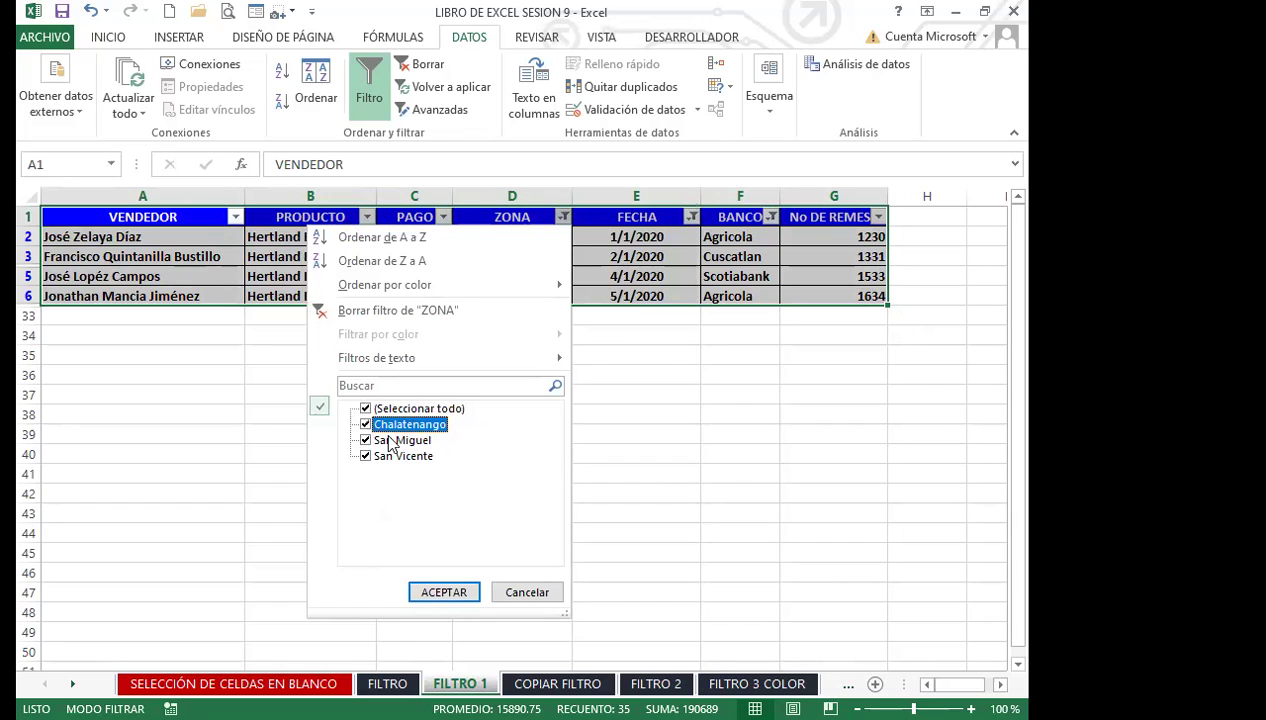
left_click(527, 592)
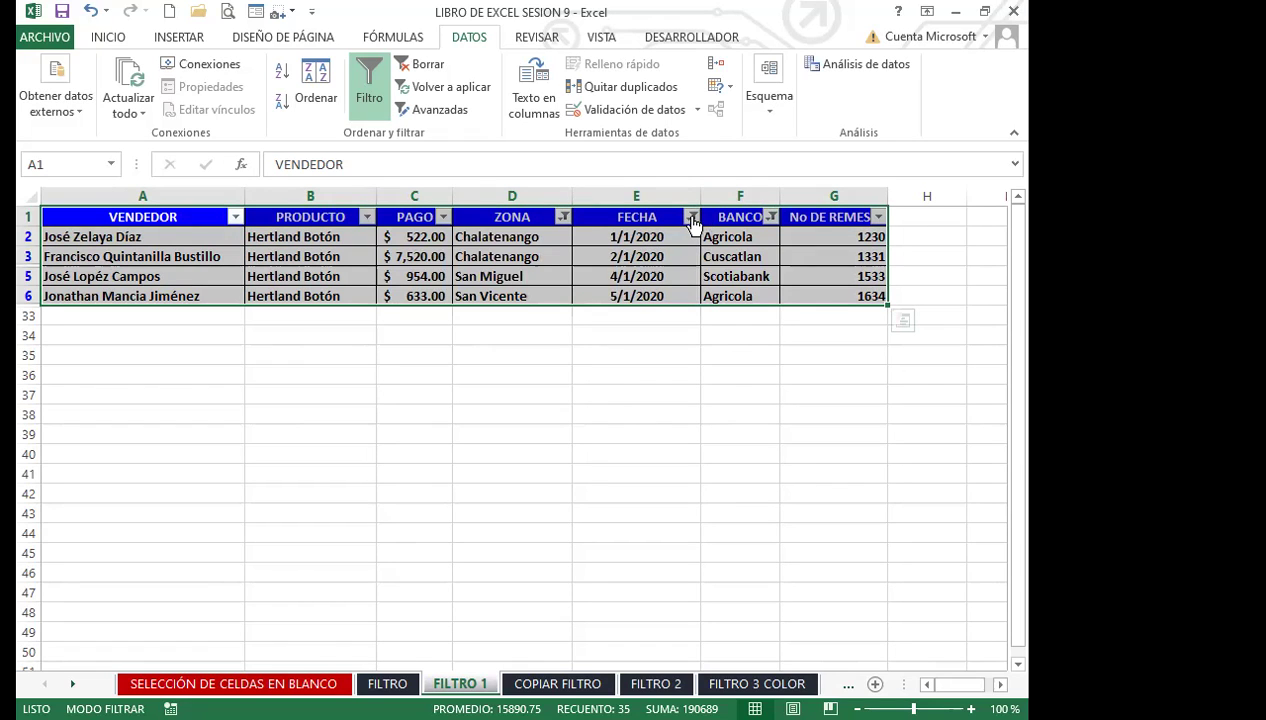
left_click(692, 217)
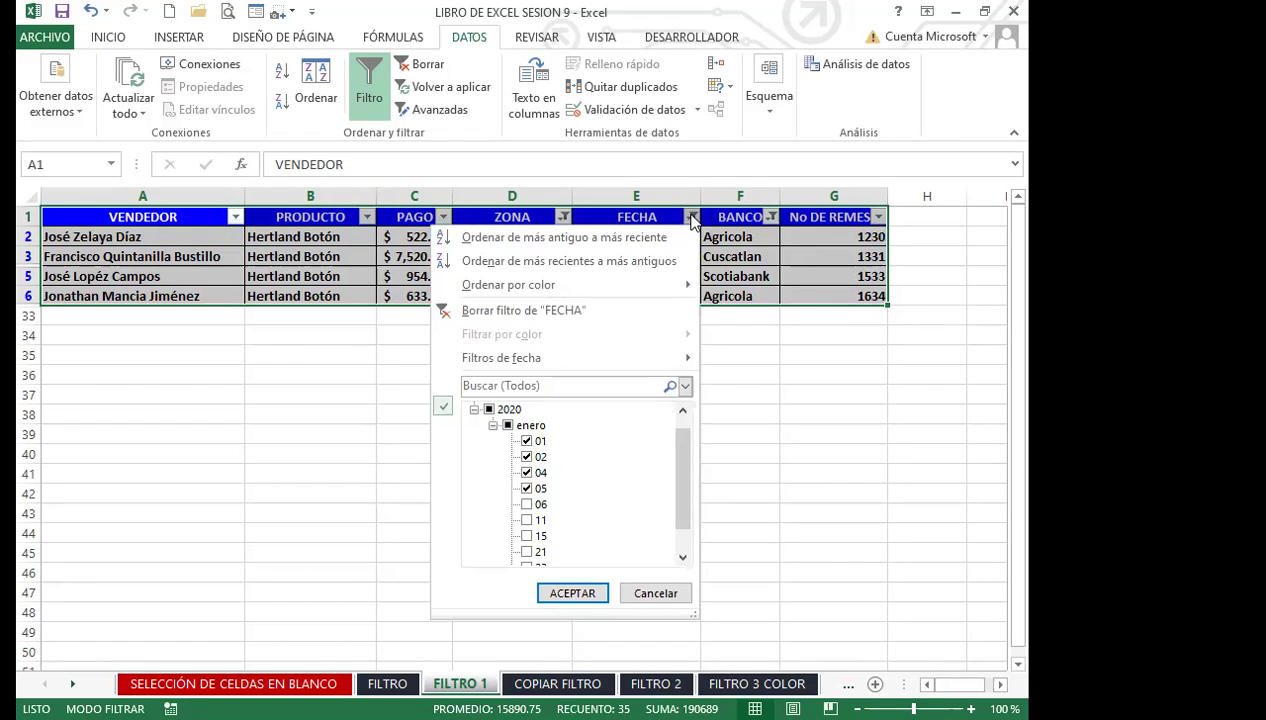
key("Escape")
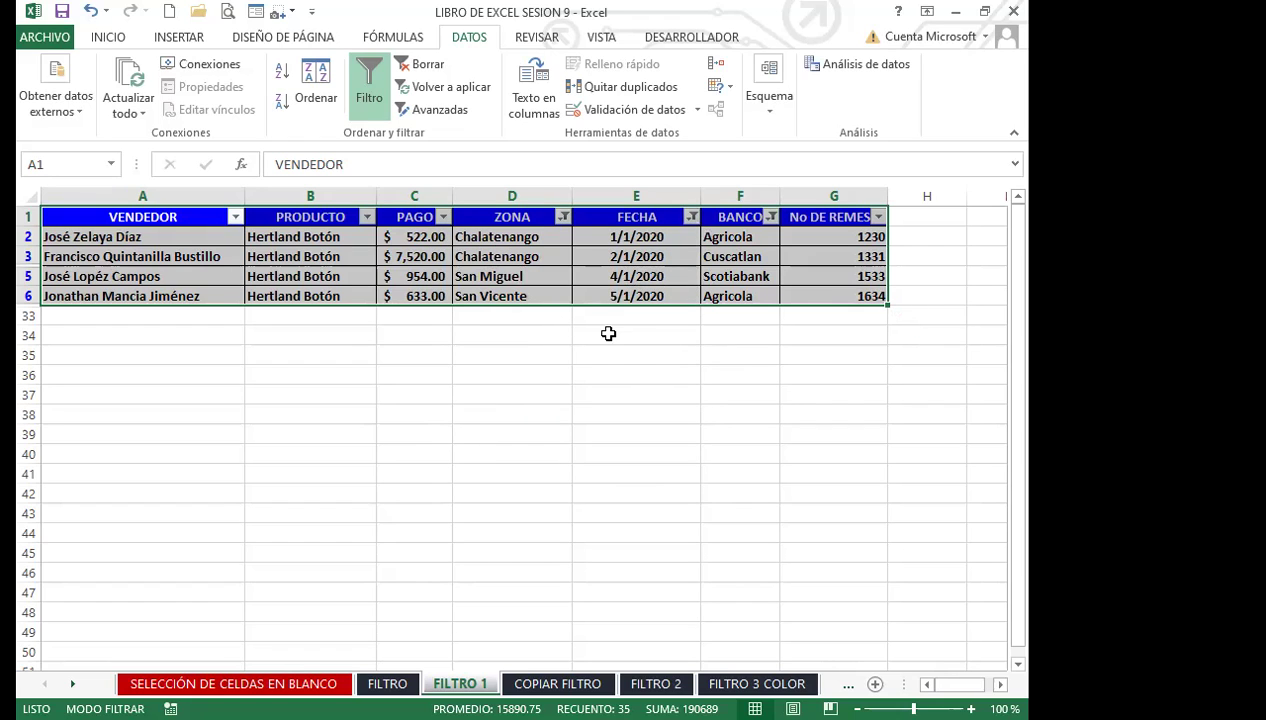
left_click(526, 358)
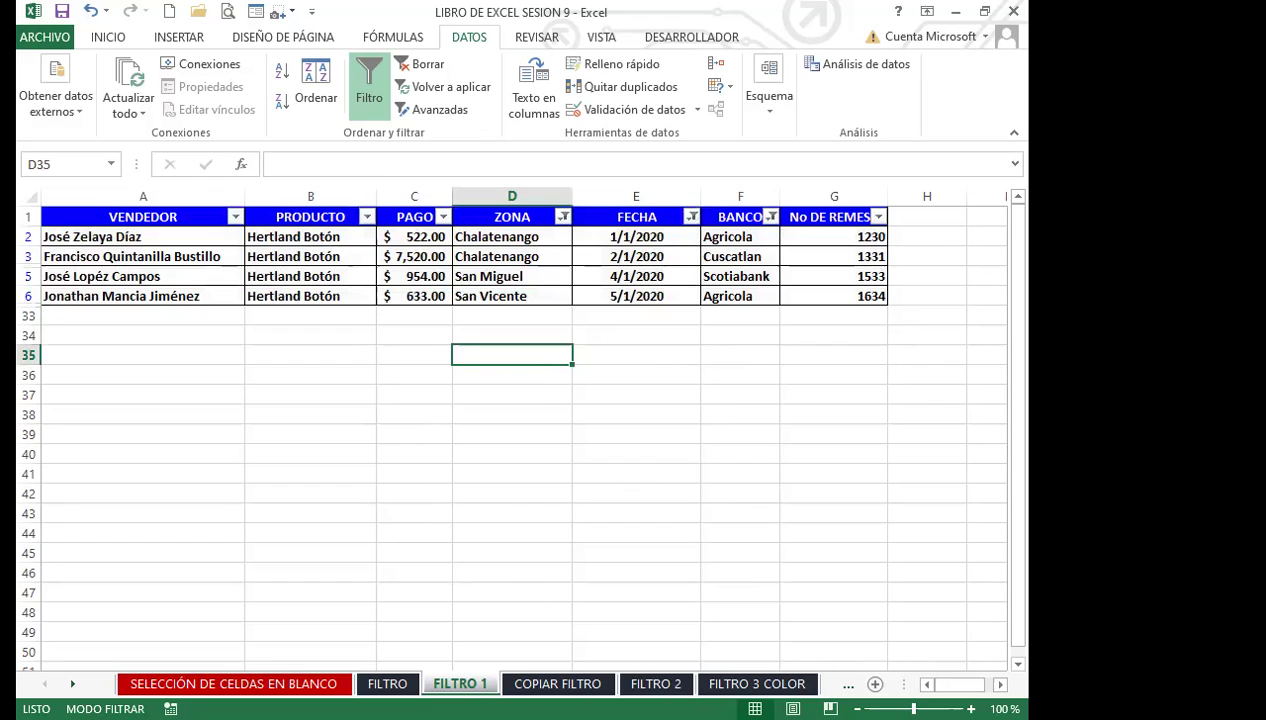
Copy the filtered rows of the FILTRO 1 table, including the header row, from VENDEDOR through No DE REMESA.
key("ctrl+Page_Down")
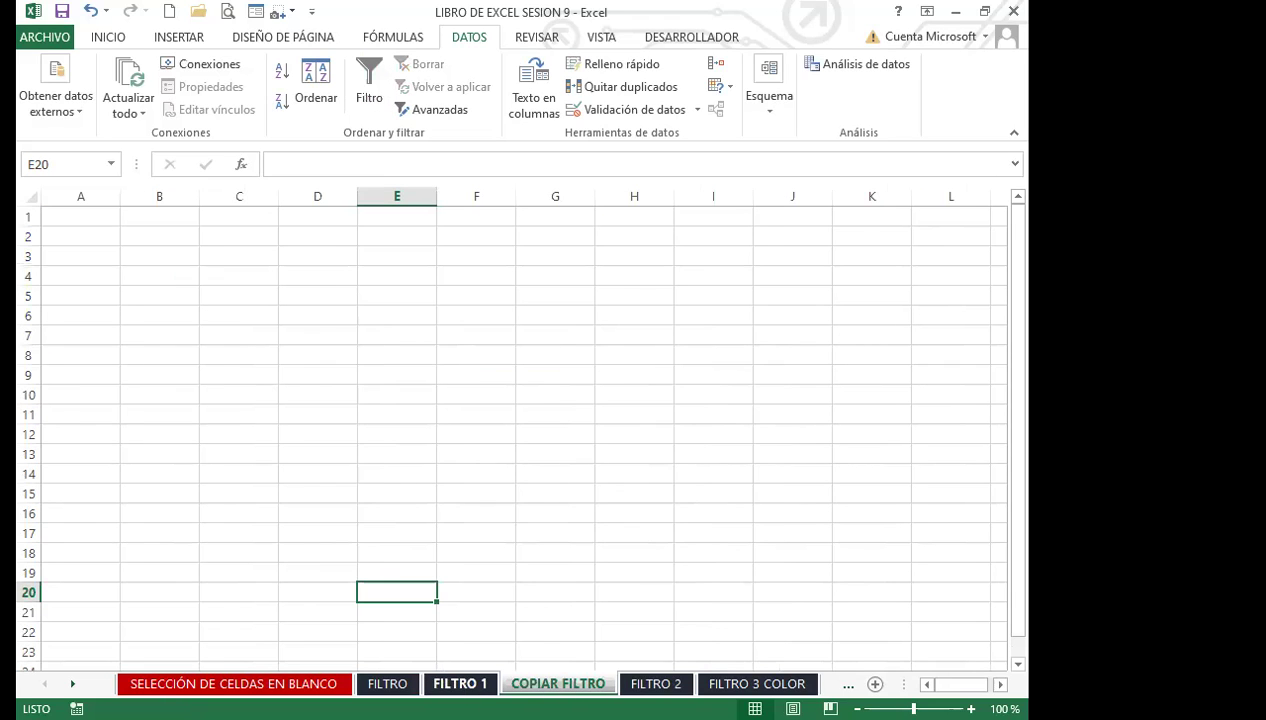
left_click(460, 683)
left_click_drag(122, 216, 284, 217)
left_click_drag(425, 233, 862, 296)
left_click(95, 38)
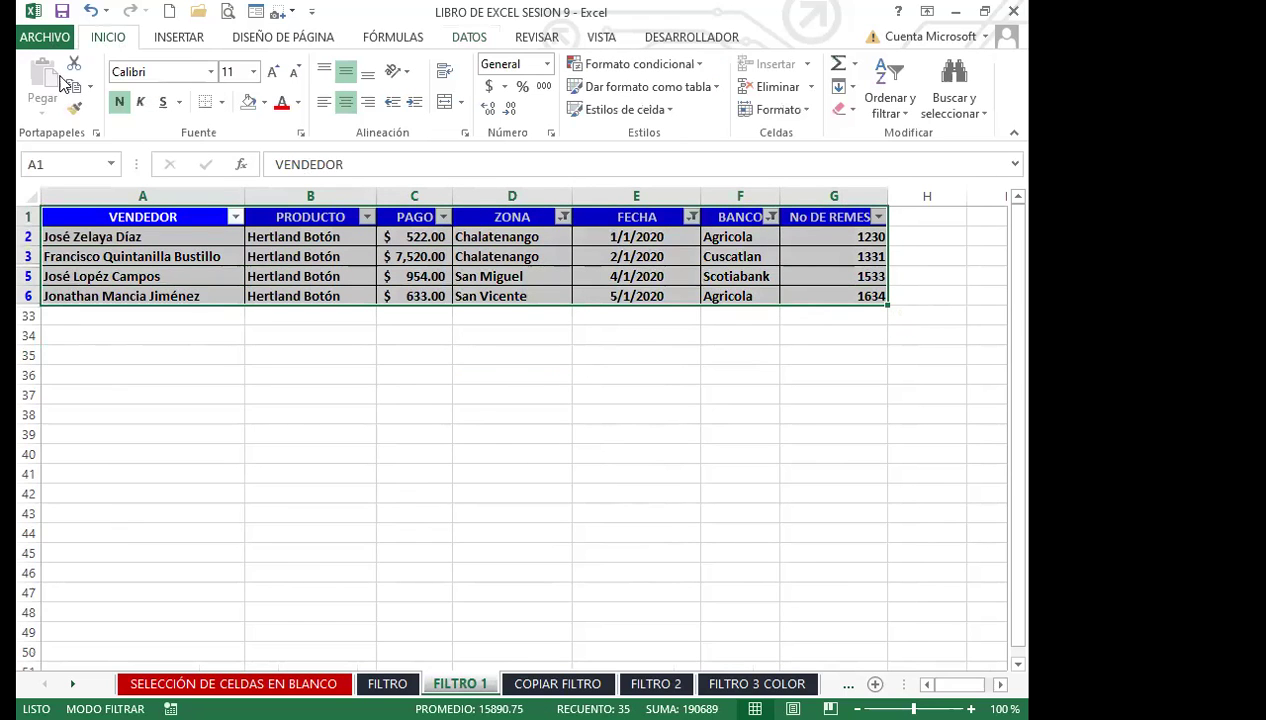
left_click(74, 86)
Paste the copied filter result into the empty COPIAR FILTRO sheet starting at cell A1.
key("ctrl+Page_Down")
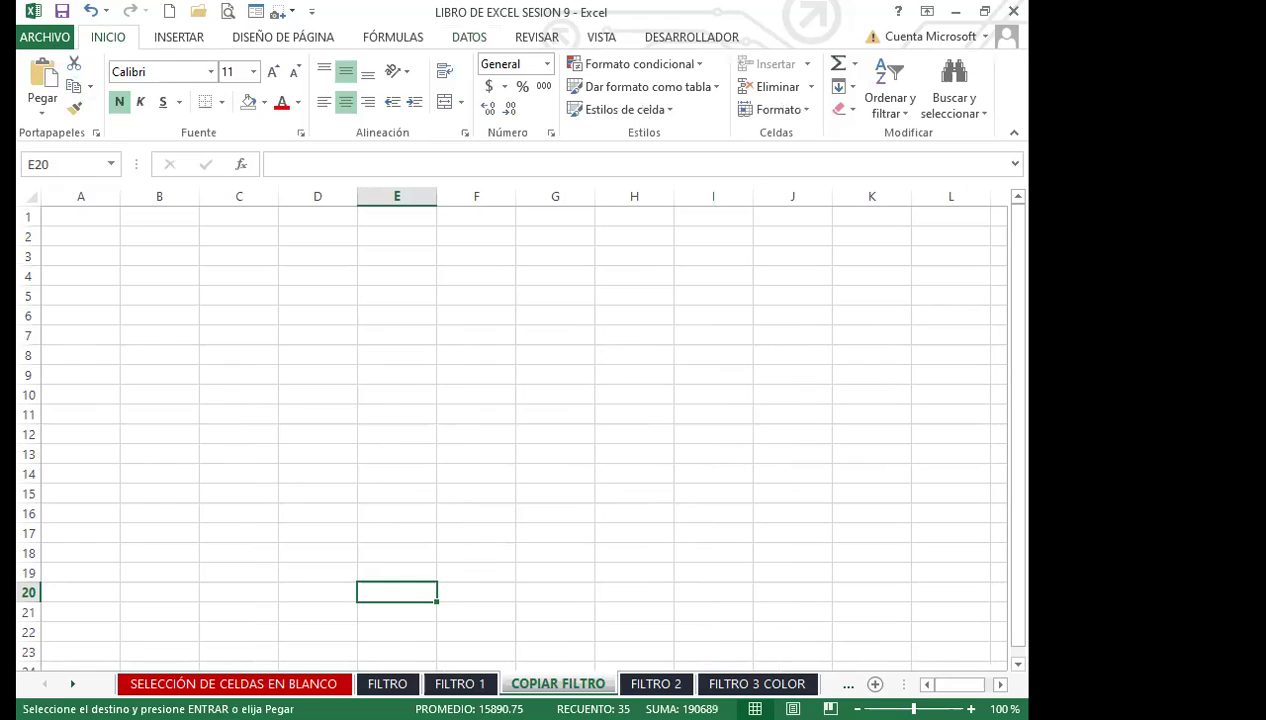
left_click(26, 196)
left_click(44, 84)
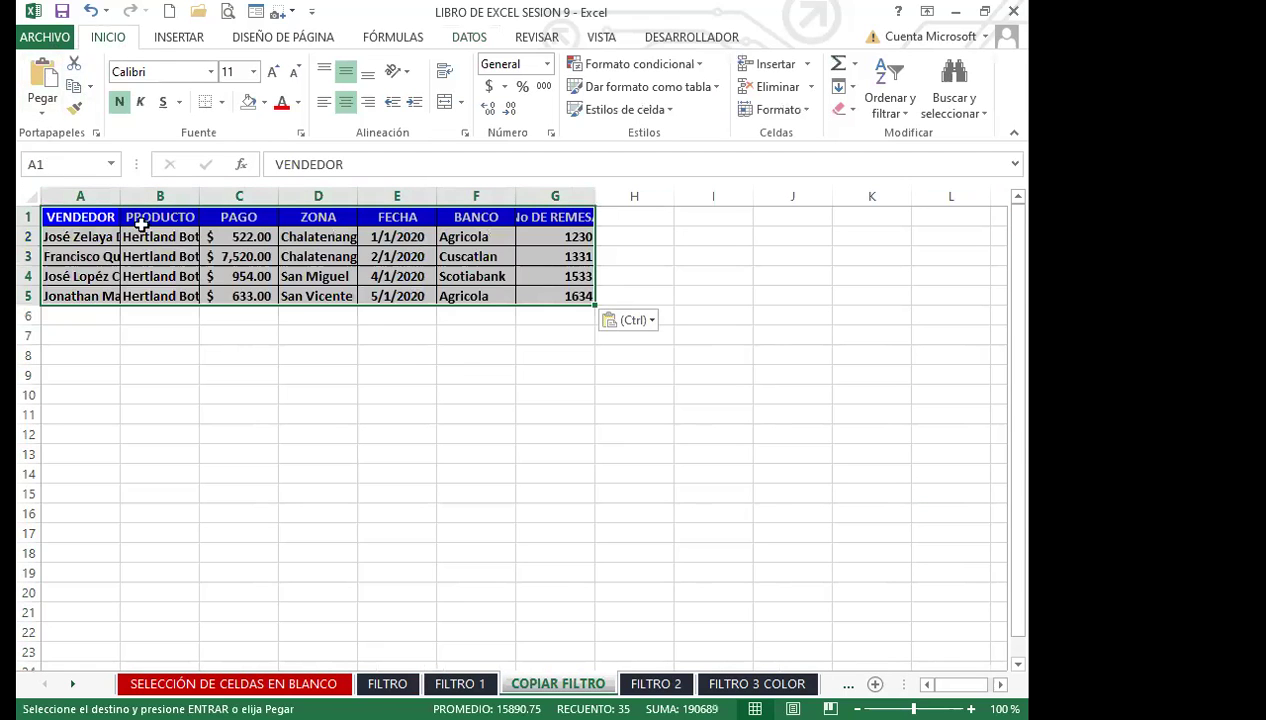
Widen the VENDEDOR, PRODUCTO, FECHA, BANCO and No DE REMESA columns of the pasted table.
left_click(460, 370)
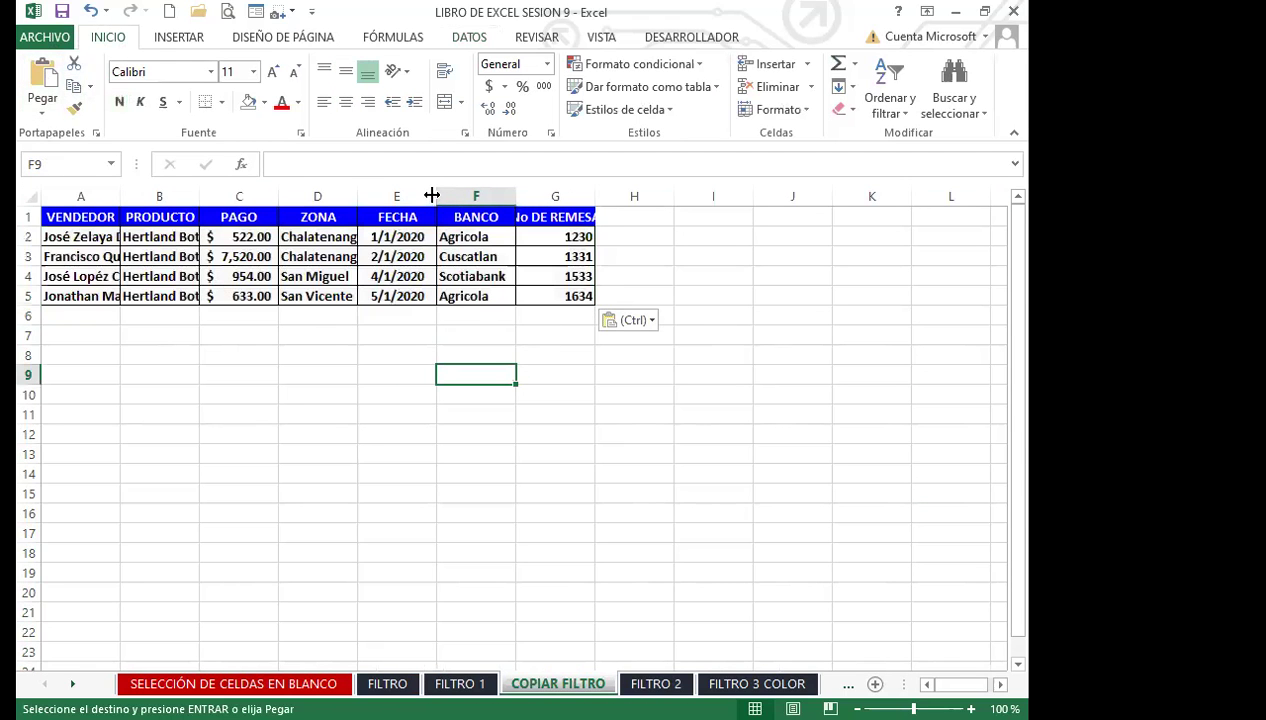
key("ctrl+w")
double_click(675, 190)
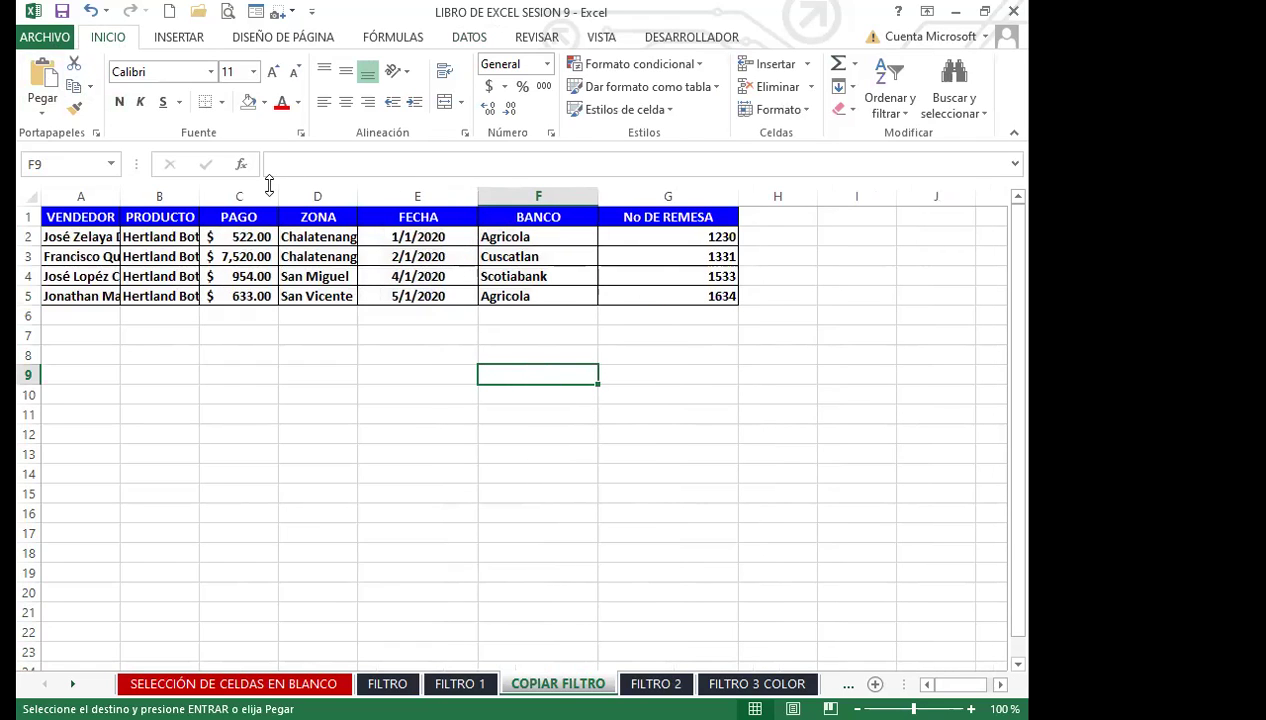
double_click(121, 190)
left_click_drag(261, 190, 336, 192)
left_click(263, 375)
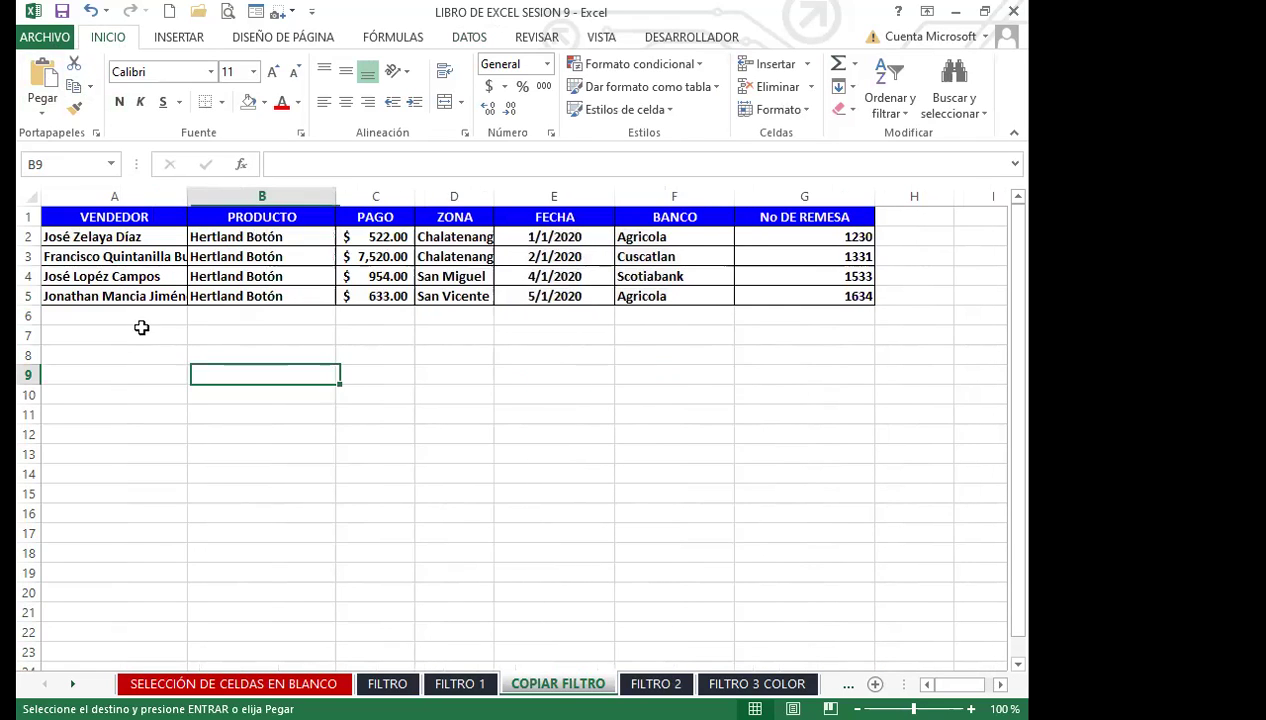
left_click(25, 237)
left_click(172, 373)
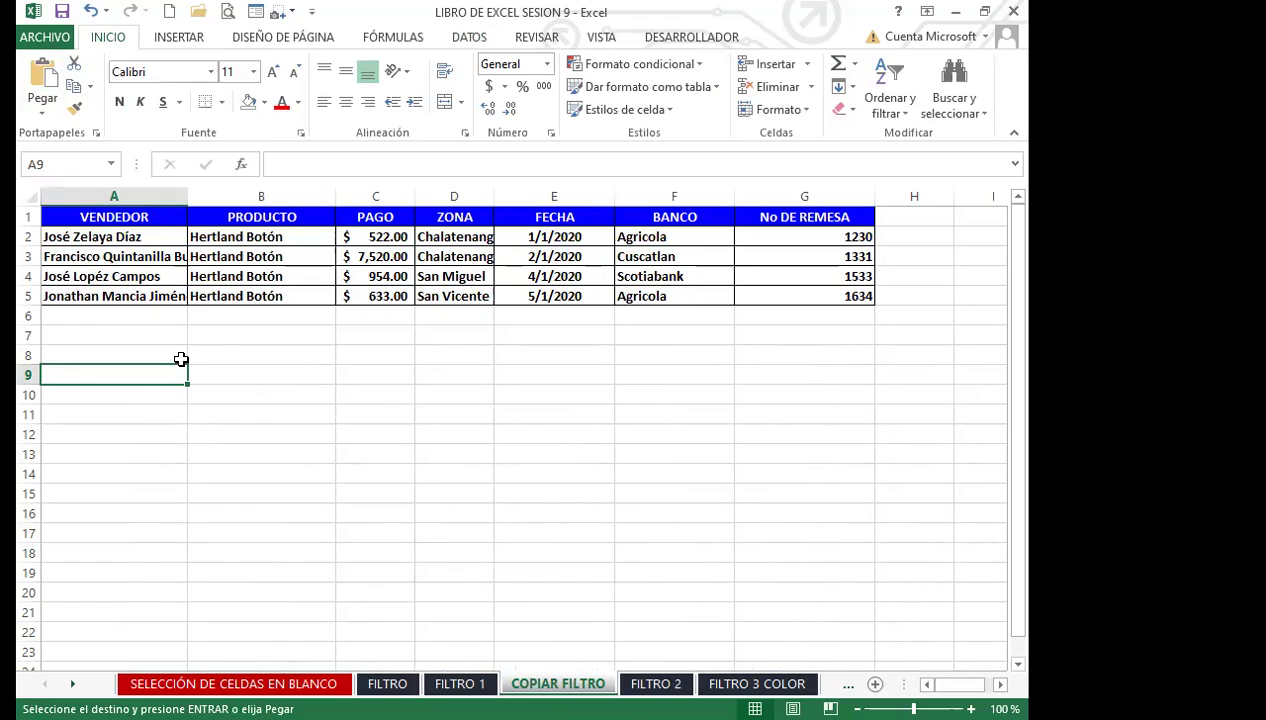
Narrow the No DE REMESA column close to its header text and widen the ZONA column to show the full zone names.
left_click_drag(875, 196, 833, 195)
left_click(653, 358)
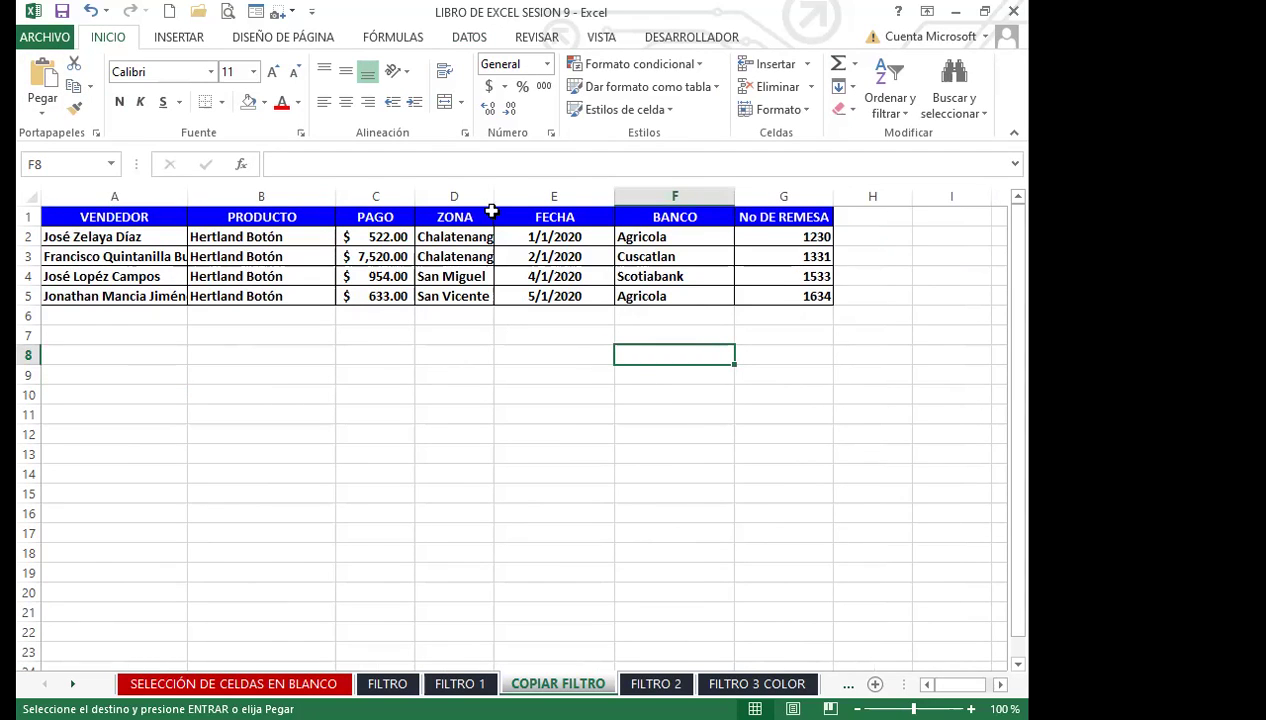
left_click_drag(494, 196, 545, 196)
left_click(458, 358)
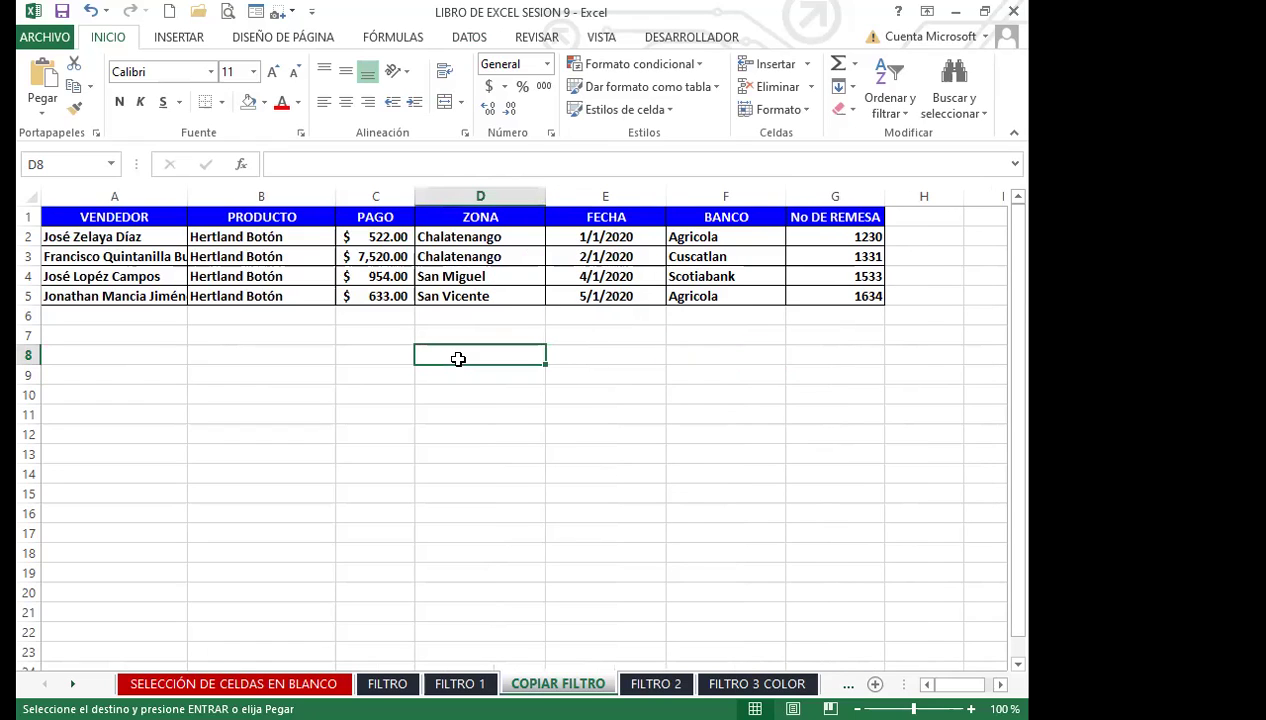
left_click(577, 340)
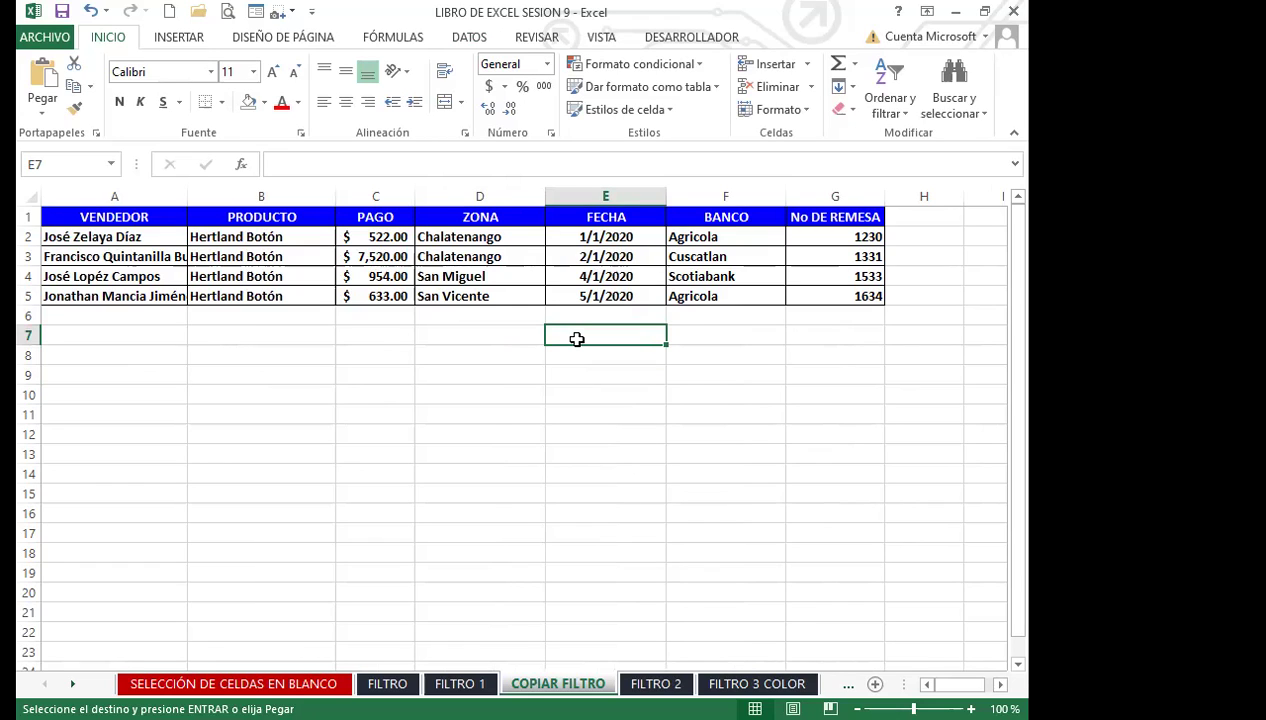
View the FILTRO 2 sheet, go to FILTRO 3 COLOR and select its ZONA header with the data tools showing.
left_click(652, 683)
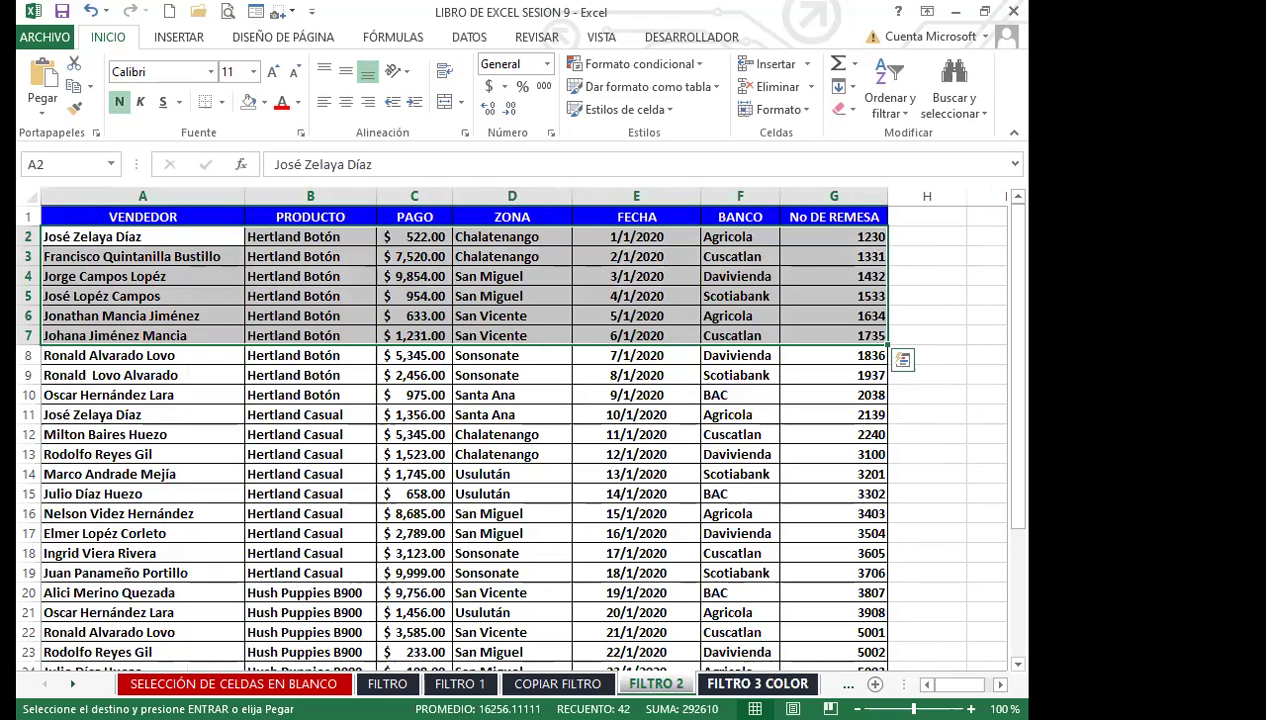
left_click(731, 685)
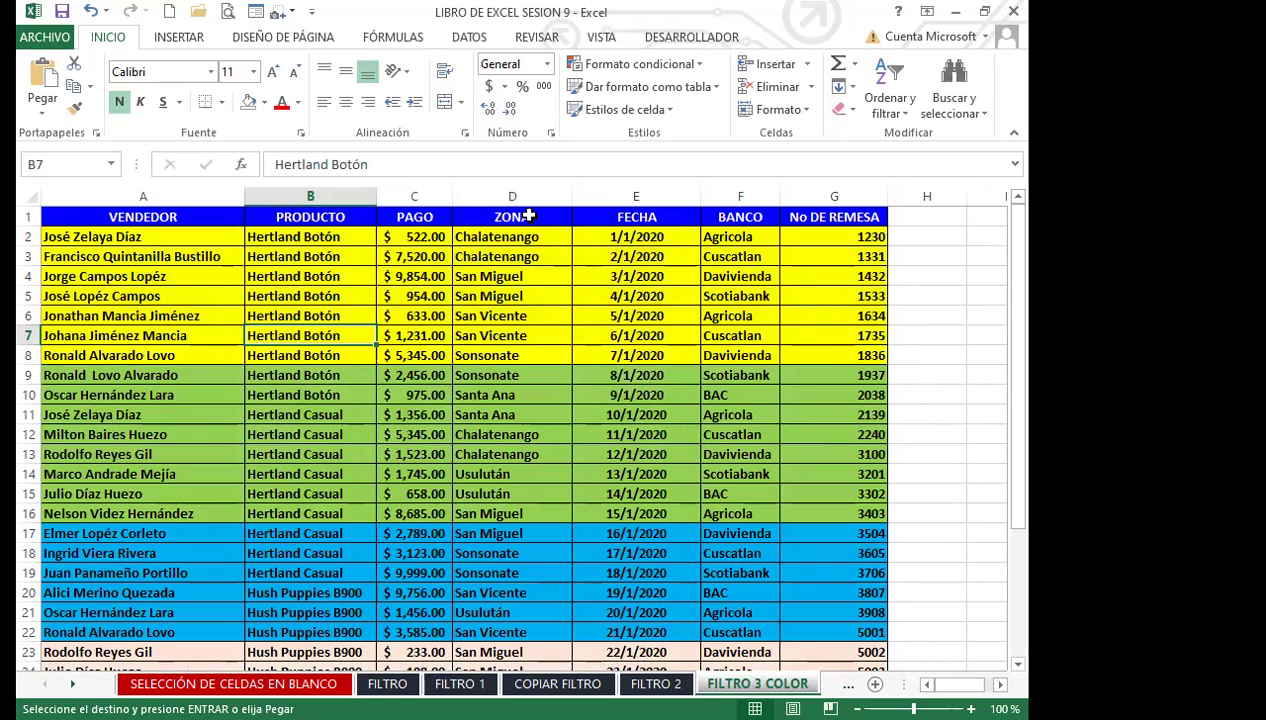
left_click(526, 216)
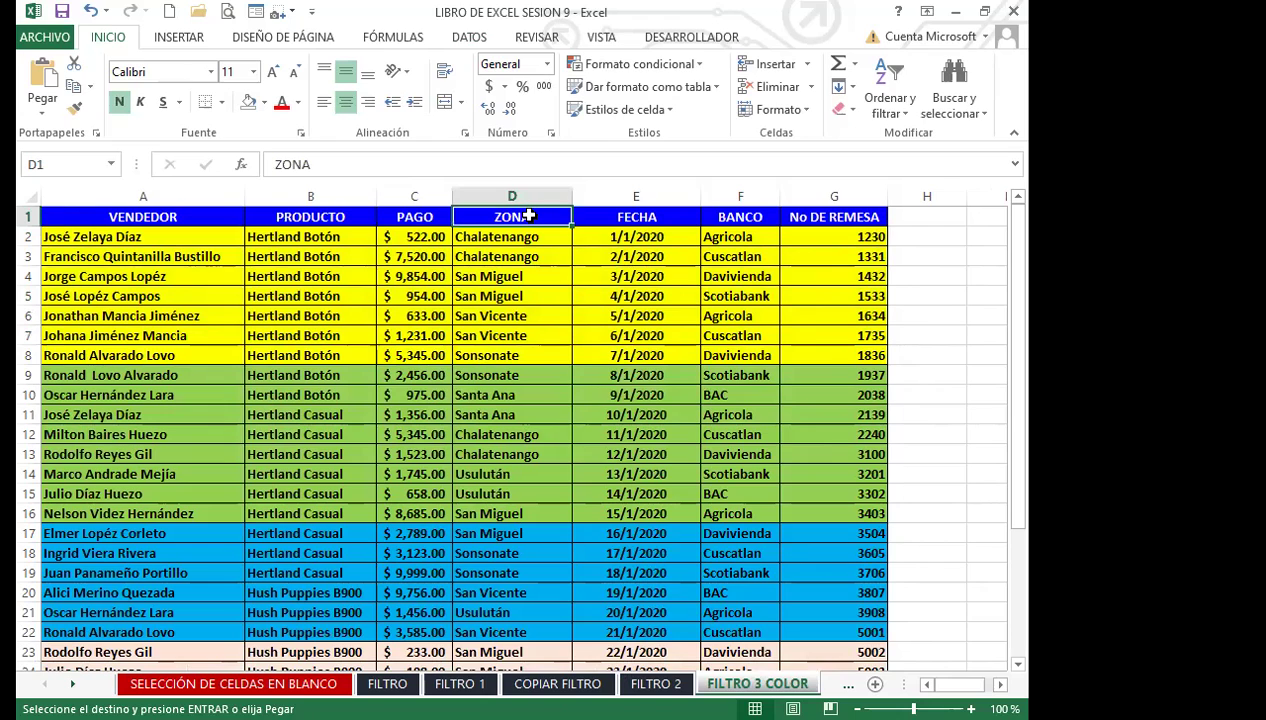
left_click(469, 40)
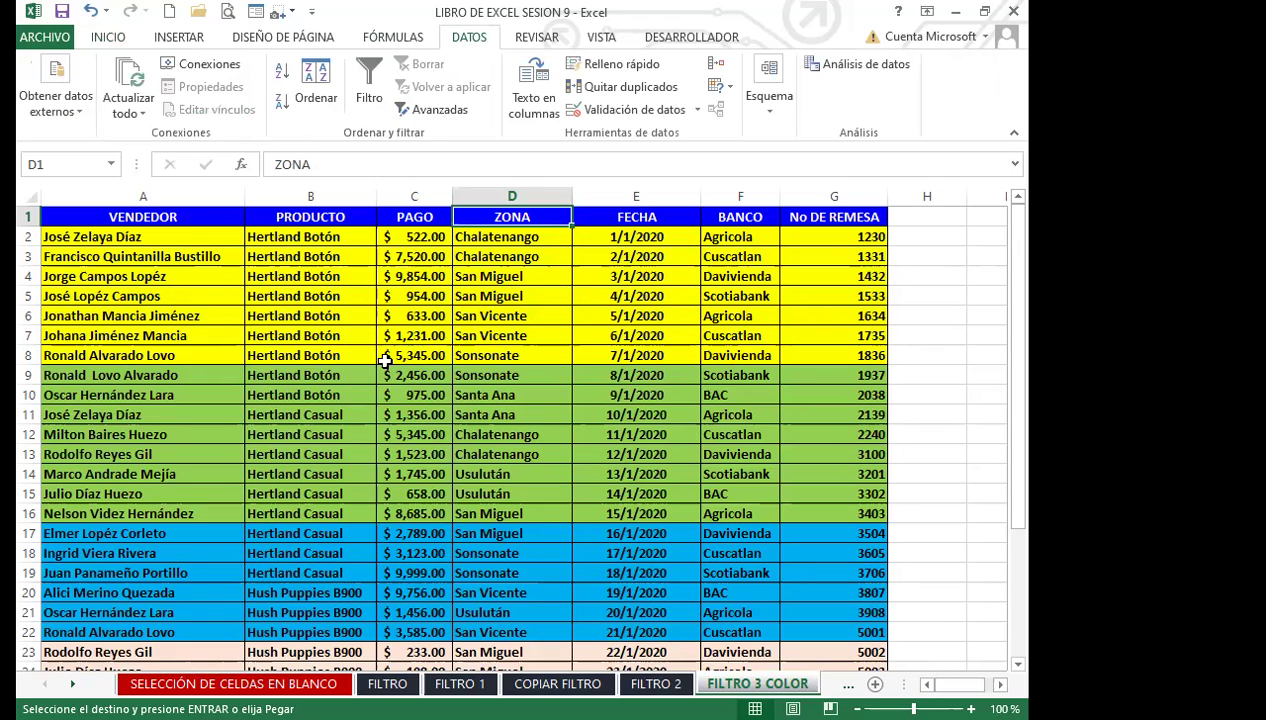
Look through the color groups of the FILTRO 3 COLOR table down to its last row and select the yellow rows, A2:G8.
left_click(205, 413)
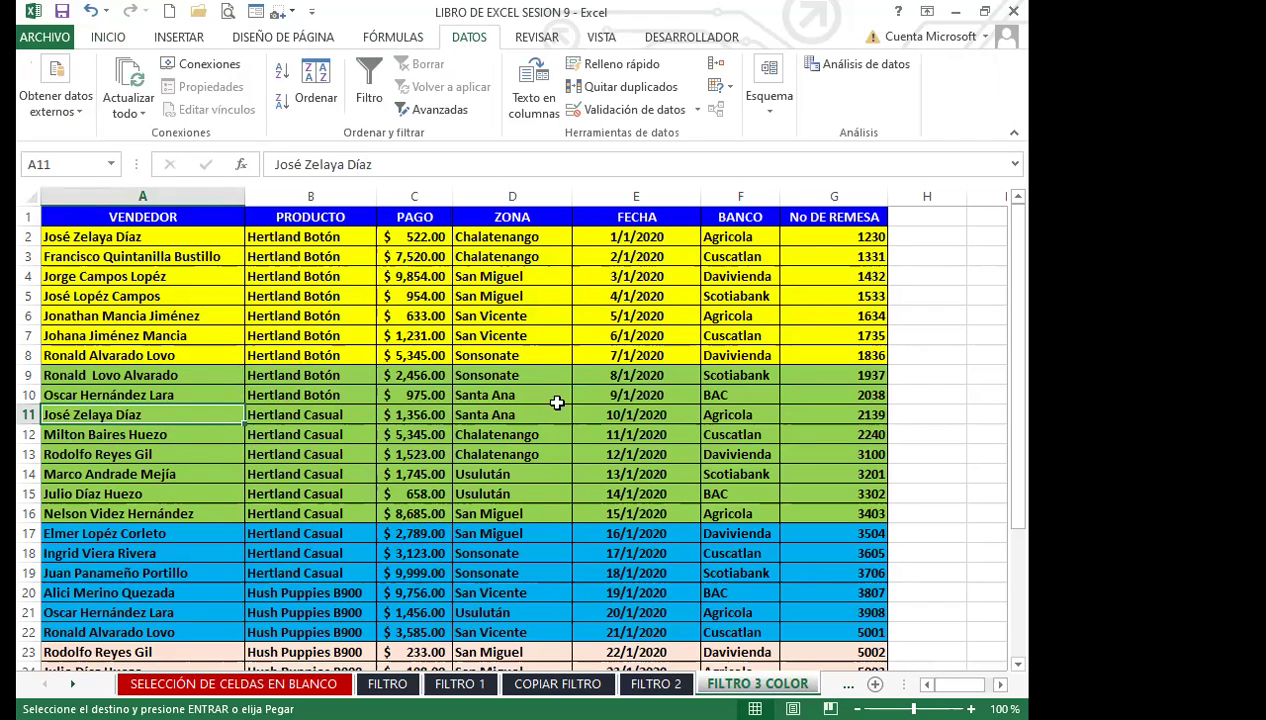
scroll(388, 502, "down", 7)
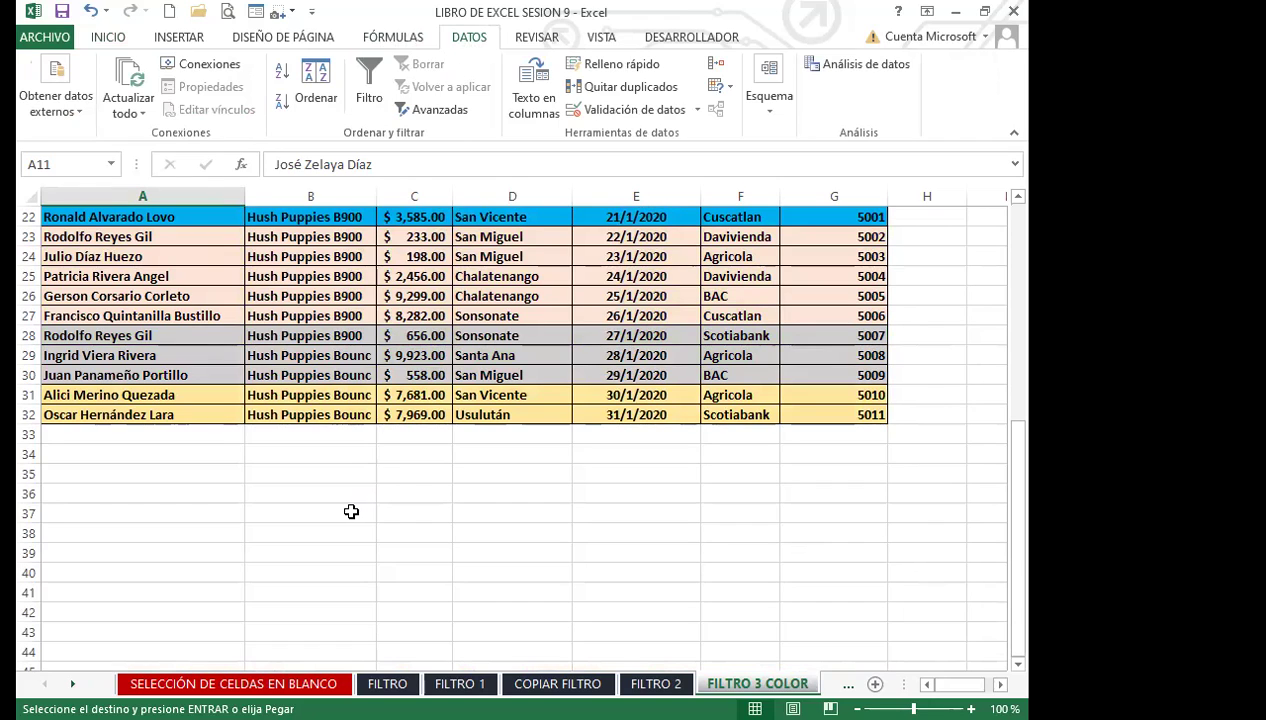
scroll(348, 506, "up", 7)
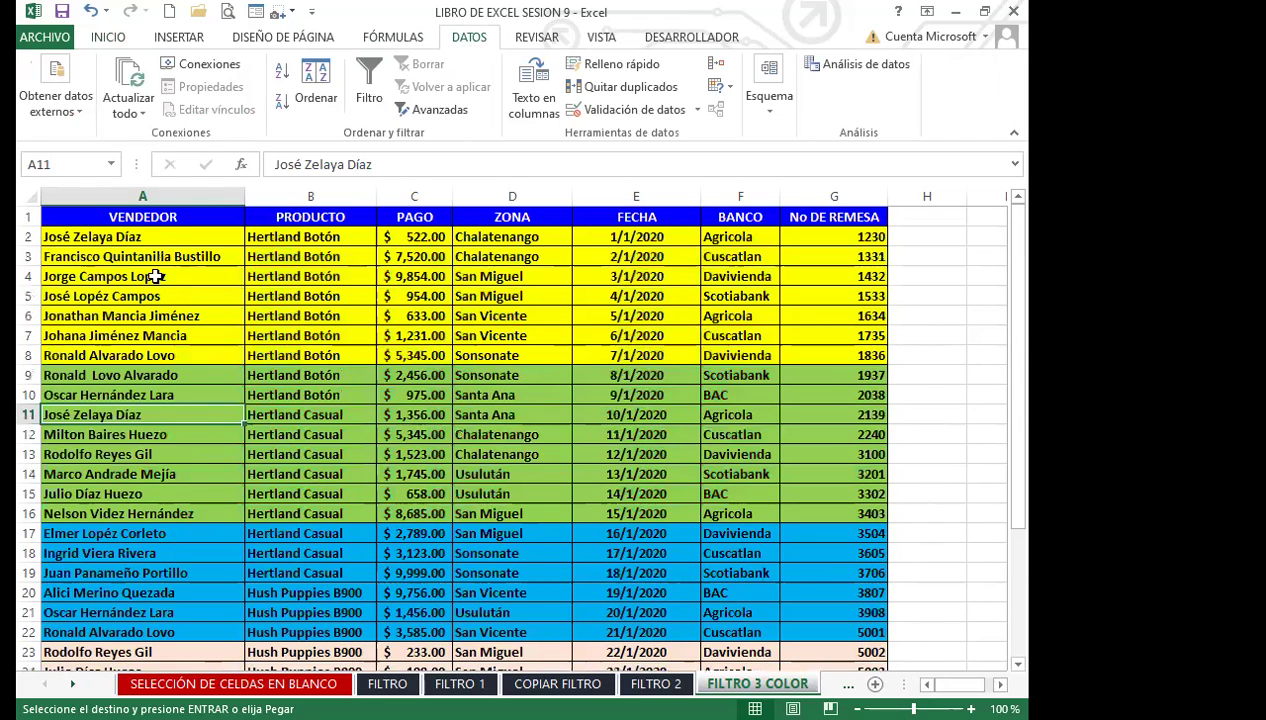
left_click_drag(117, 240, 837, 352)
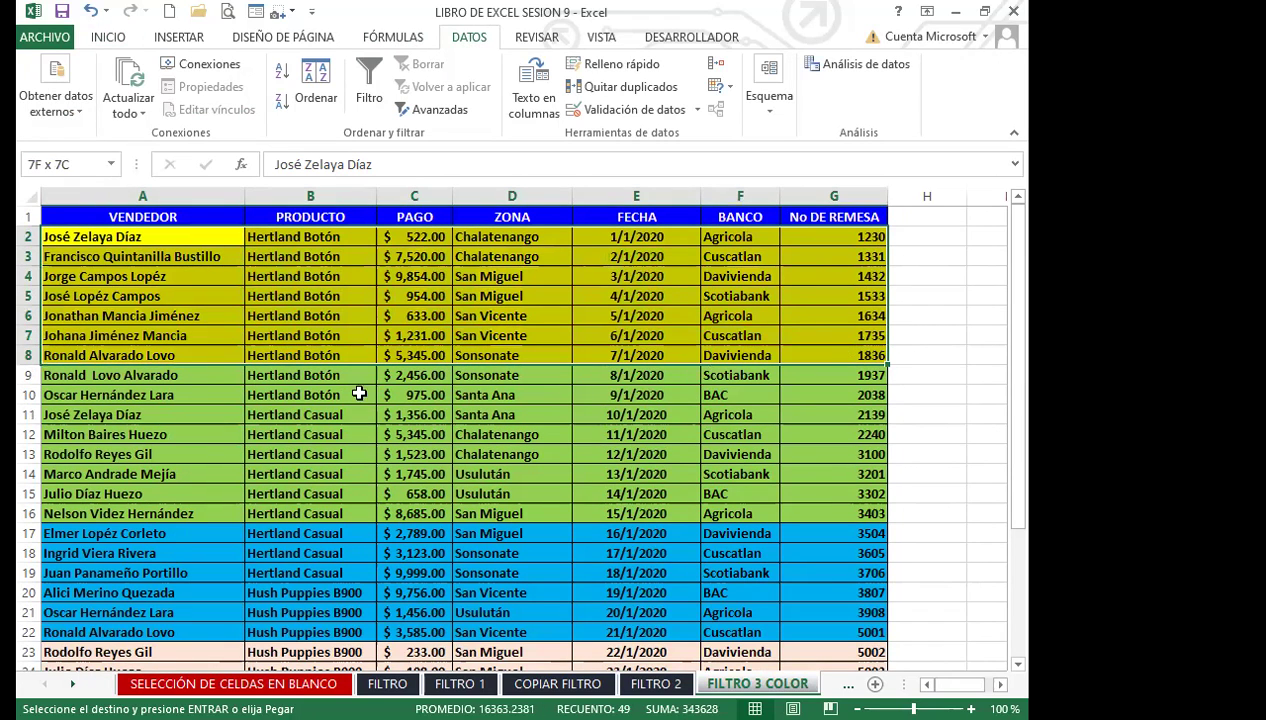
Review the table's color groups, turn on the header filters and filter the VENDEDOR column by the green cell color.
left_click(235, 410)
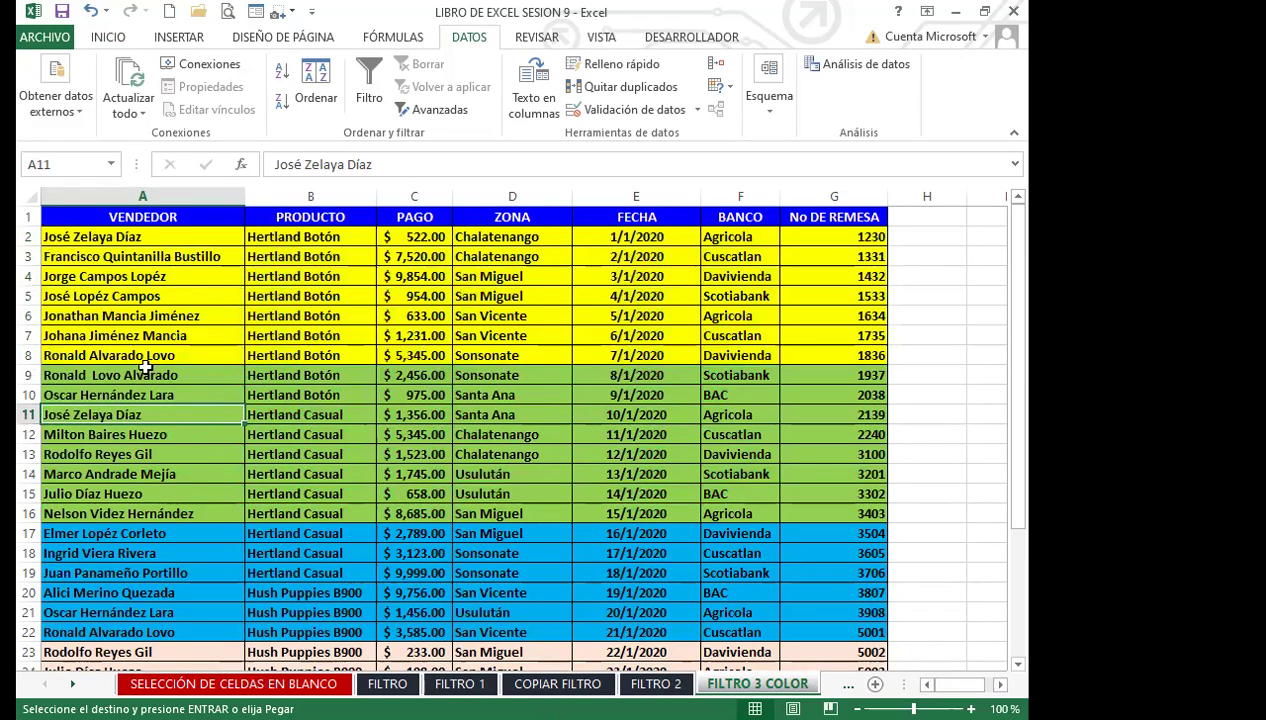
scroll(343, 505, "down", 6)
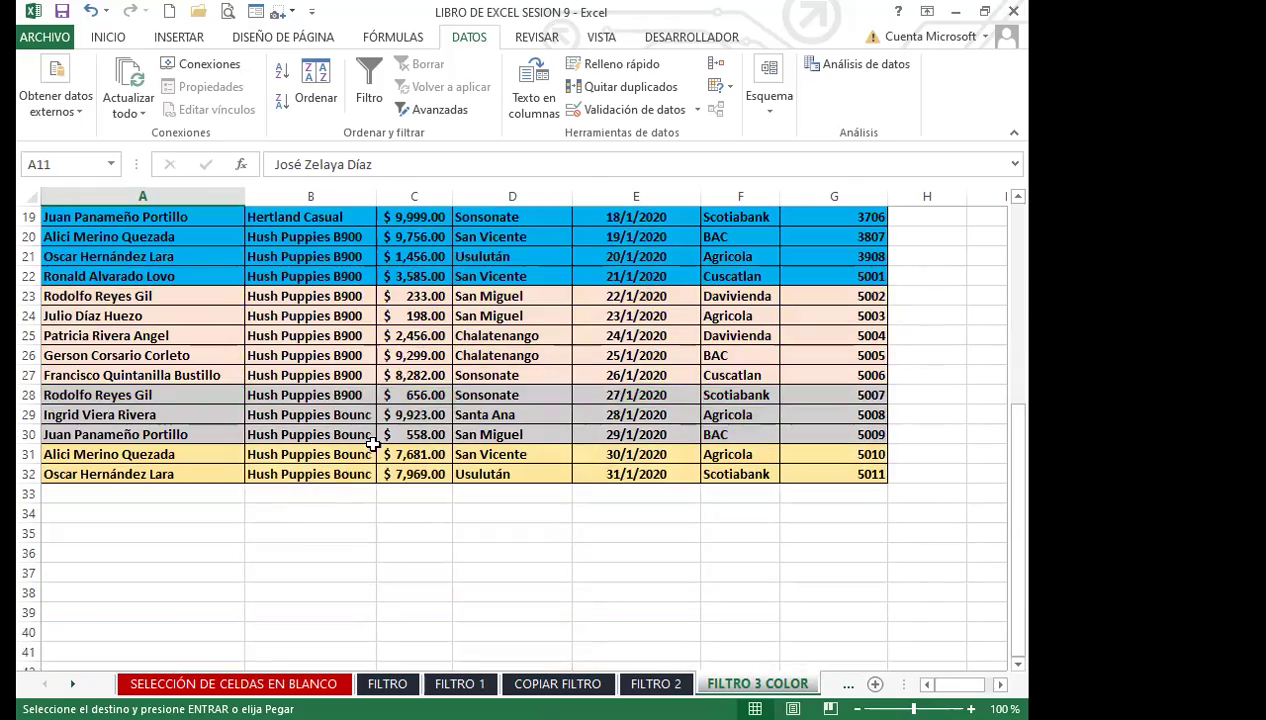
scroll(455, 550, "up", 6)
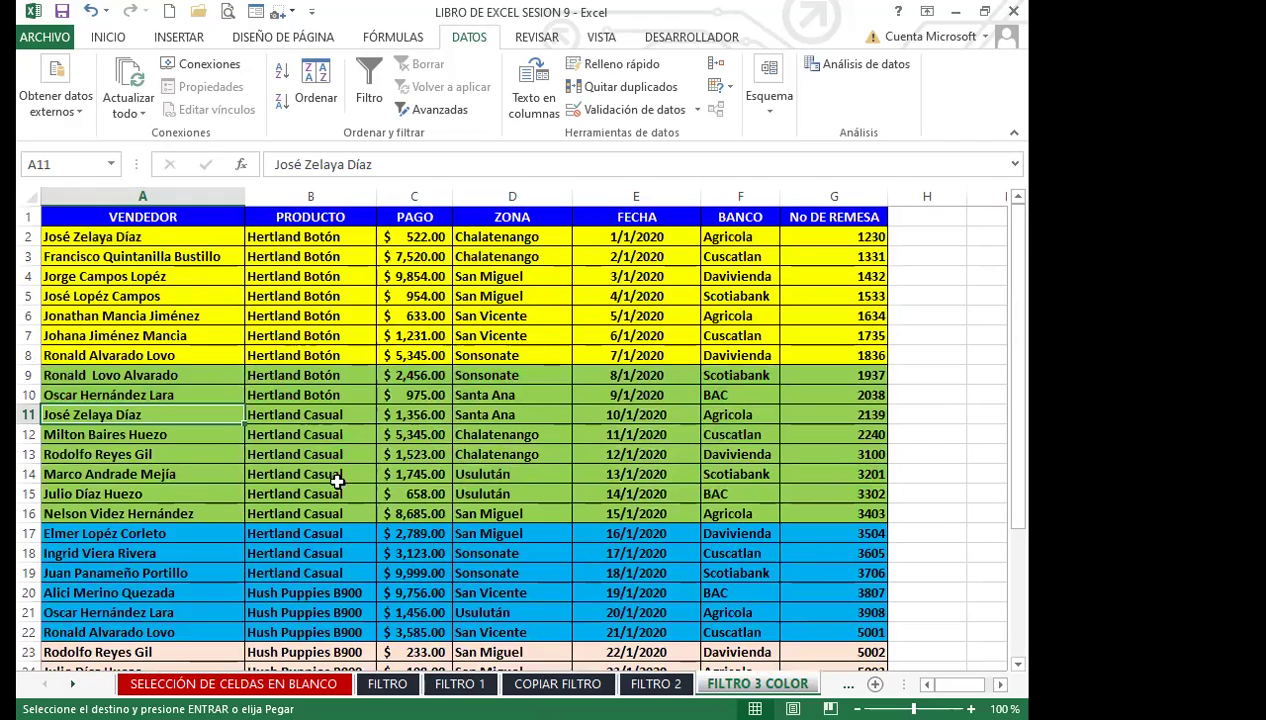
scroll(250, 467, "down", 1)
scroll(260, 472, "down", 2)
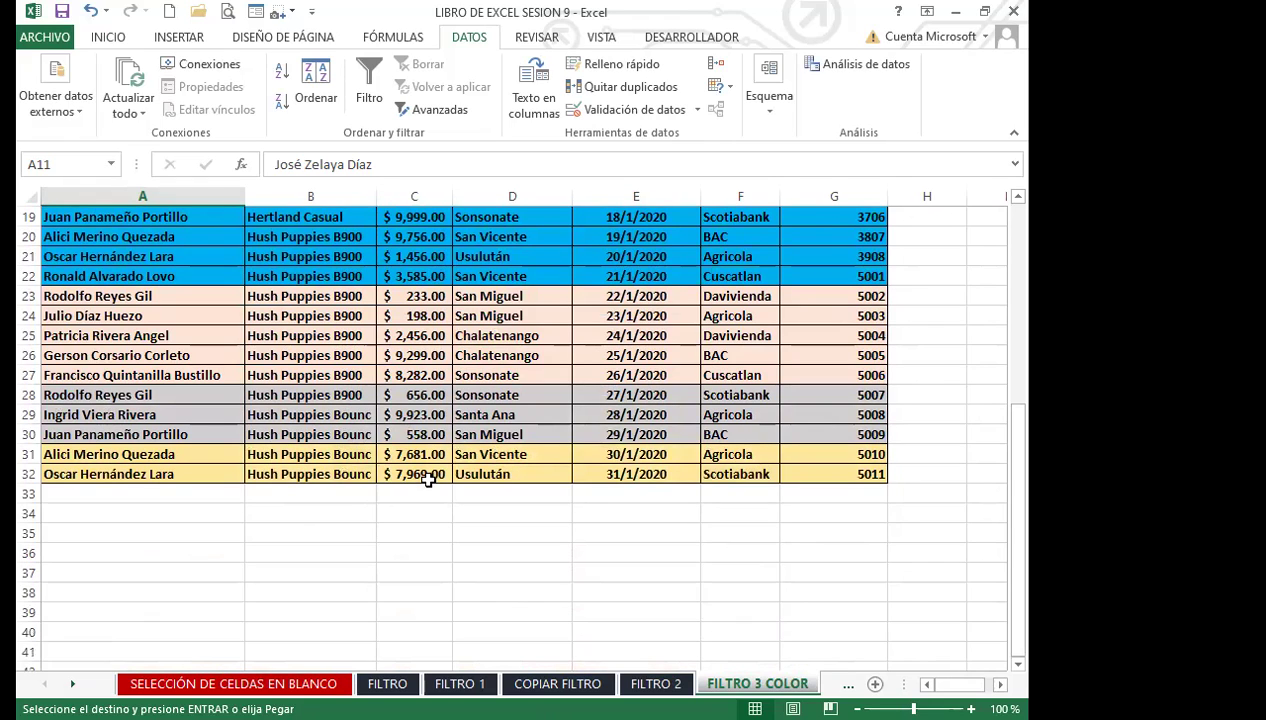
scroll(220, 464, "up", 6)
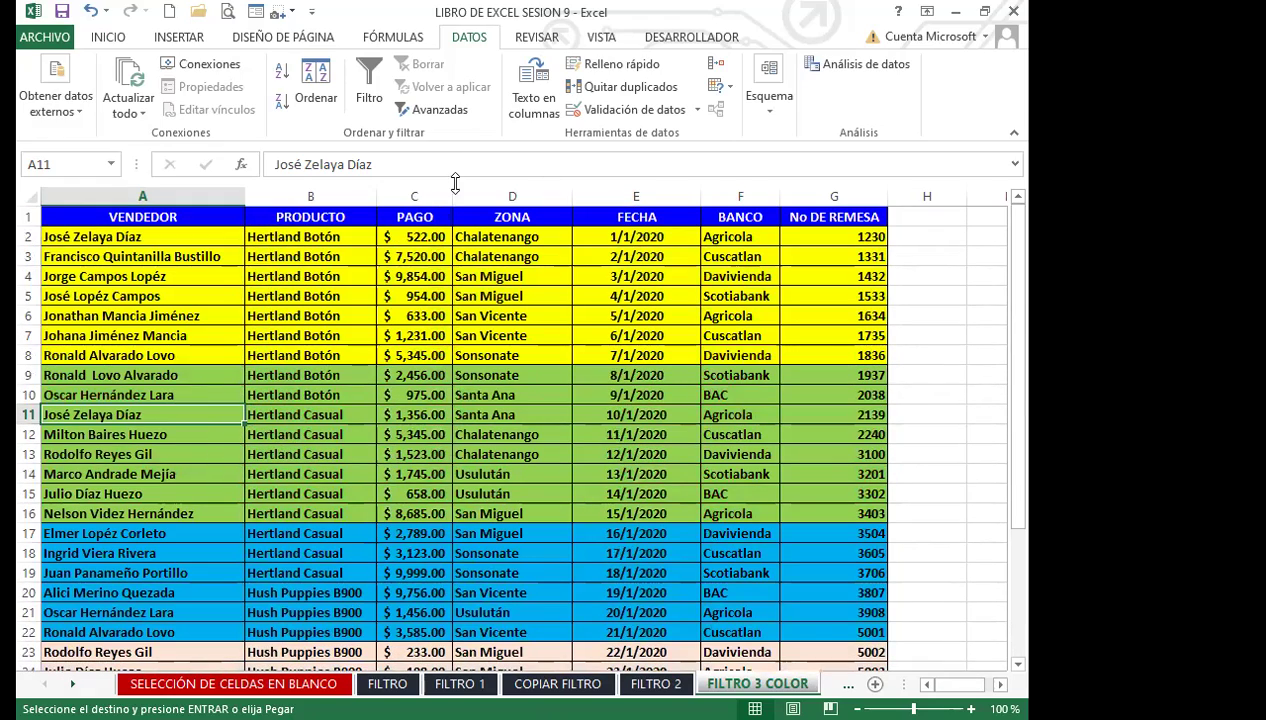
left_click(430, 216)
left_click(365, 85)
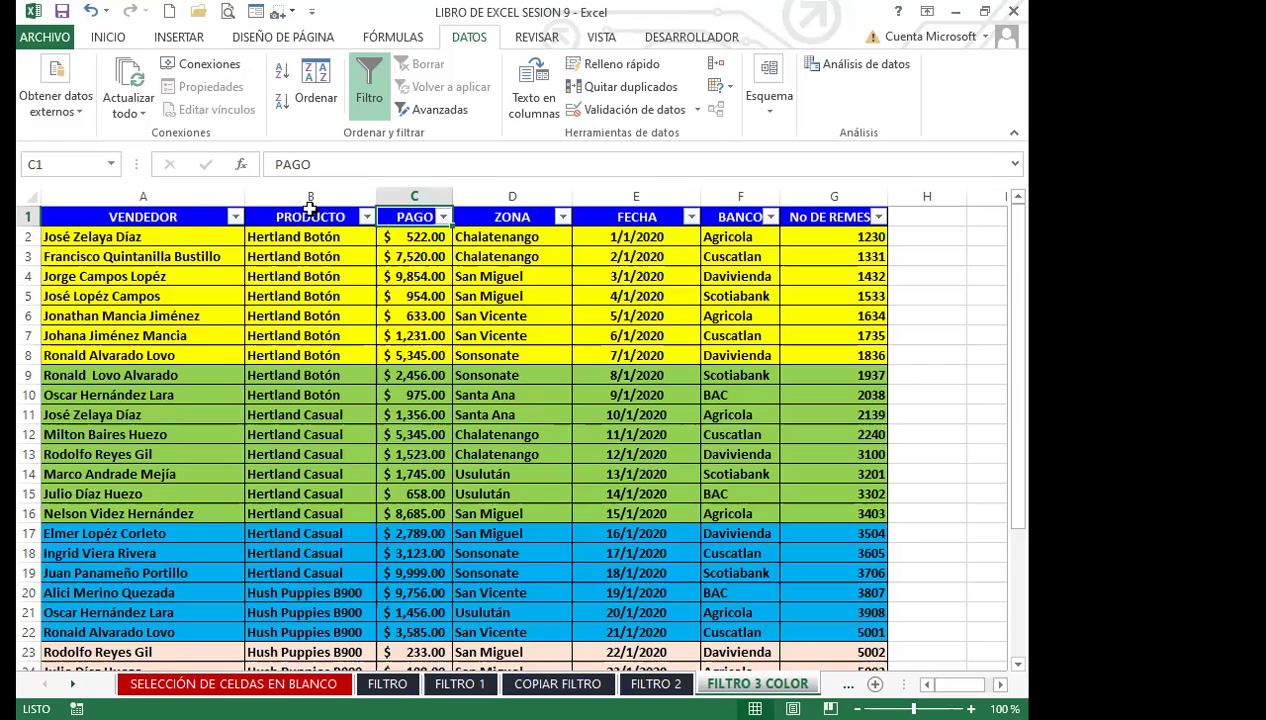
left_click(236, 217)
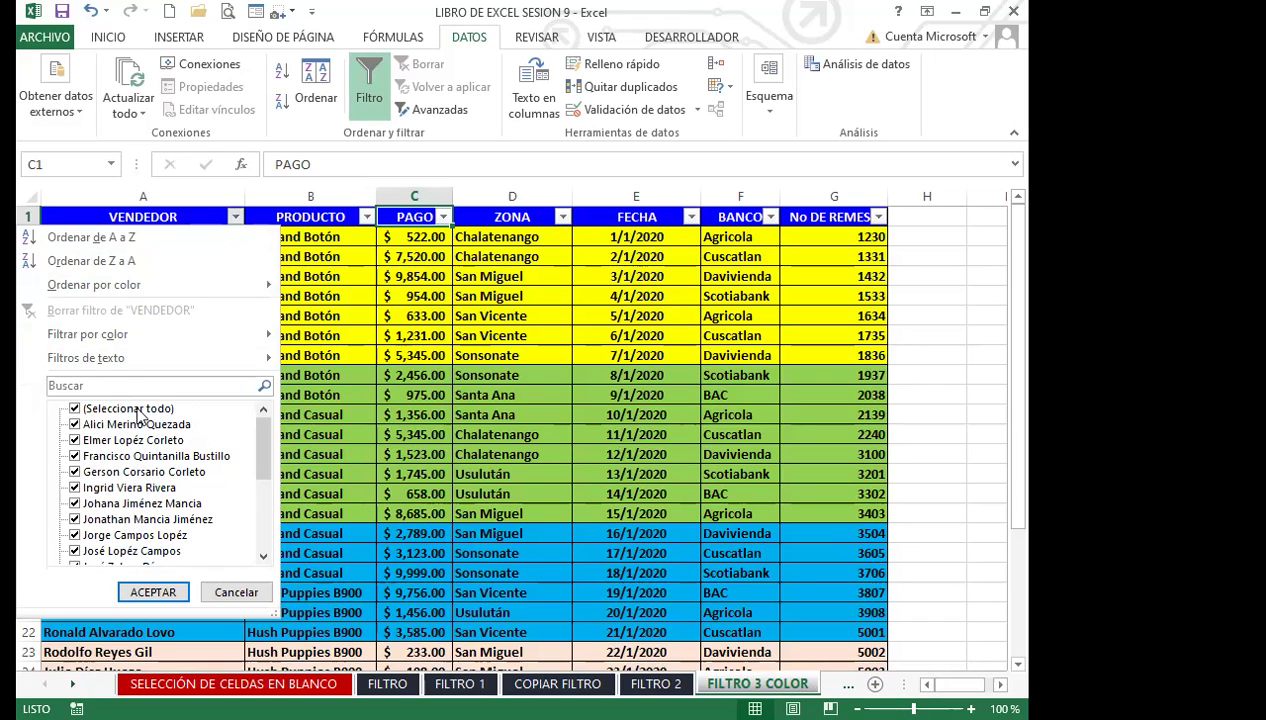
mouse_move(228, 338)
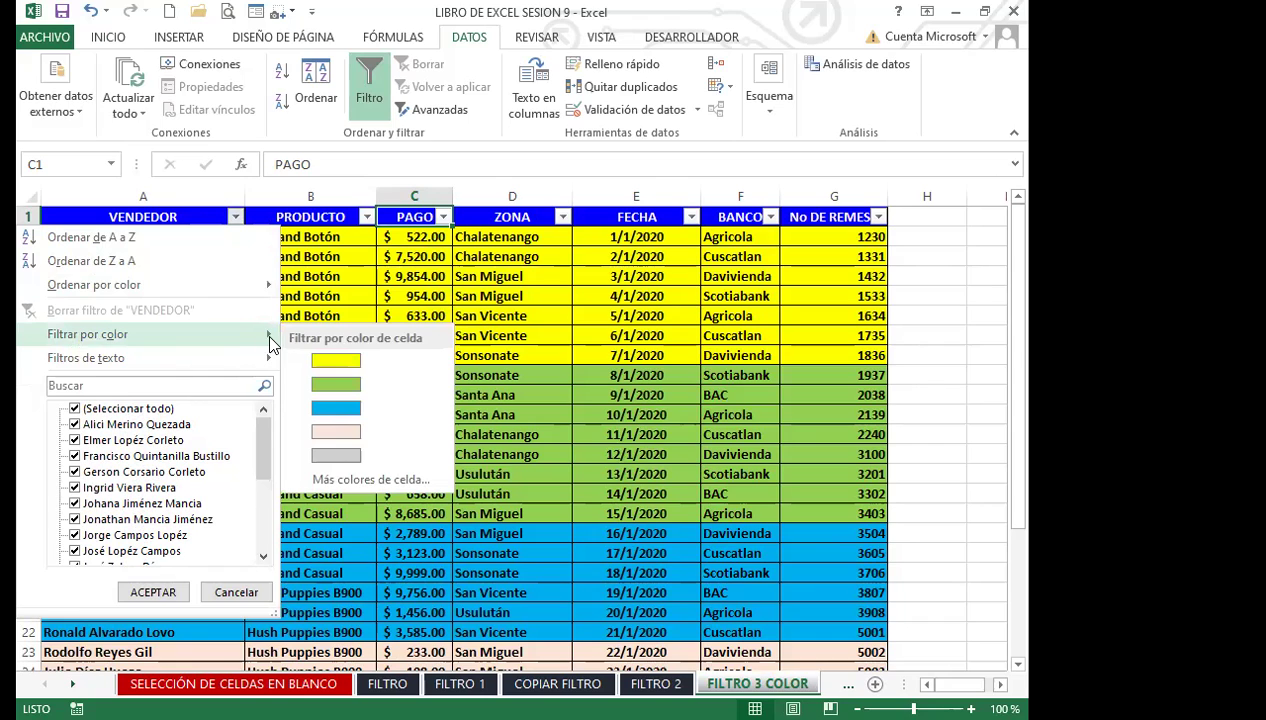
left_click(347, 385)
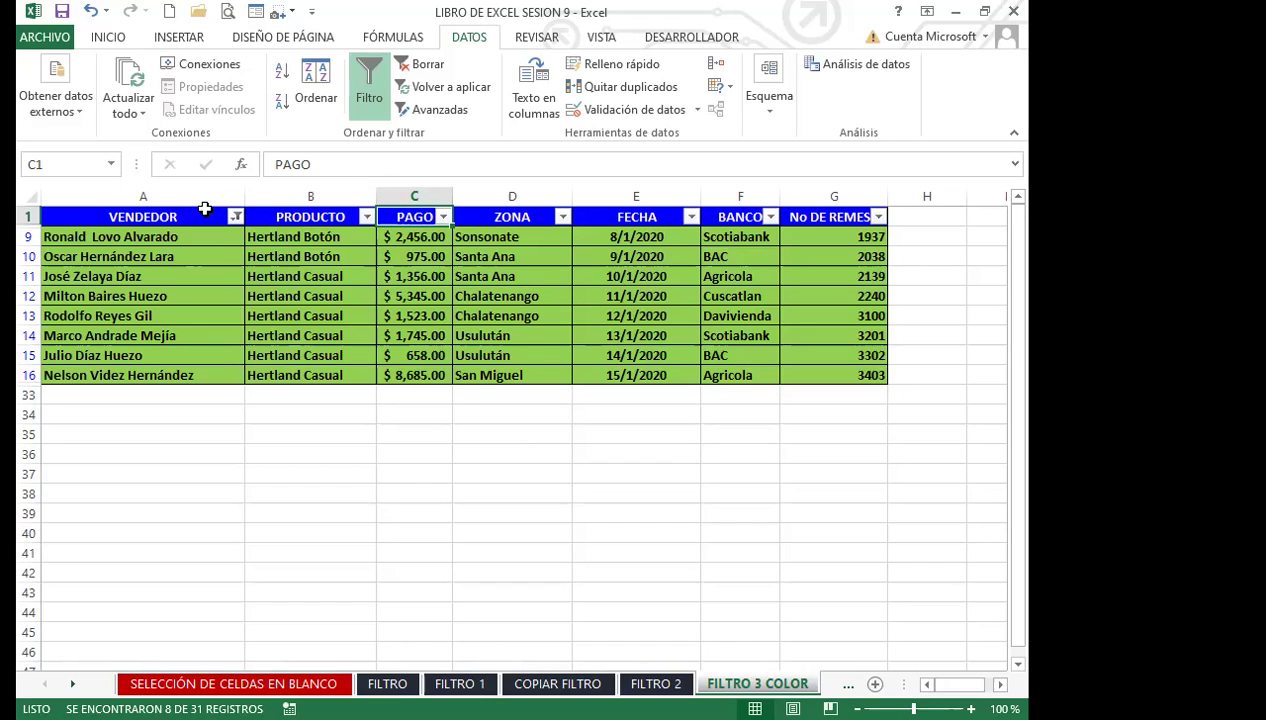
Change the VENDEDOR color filter to the blue cell color.
left_click(236, 216)
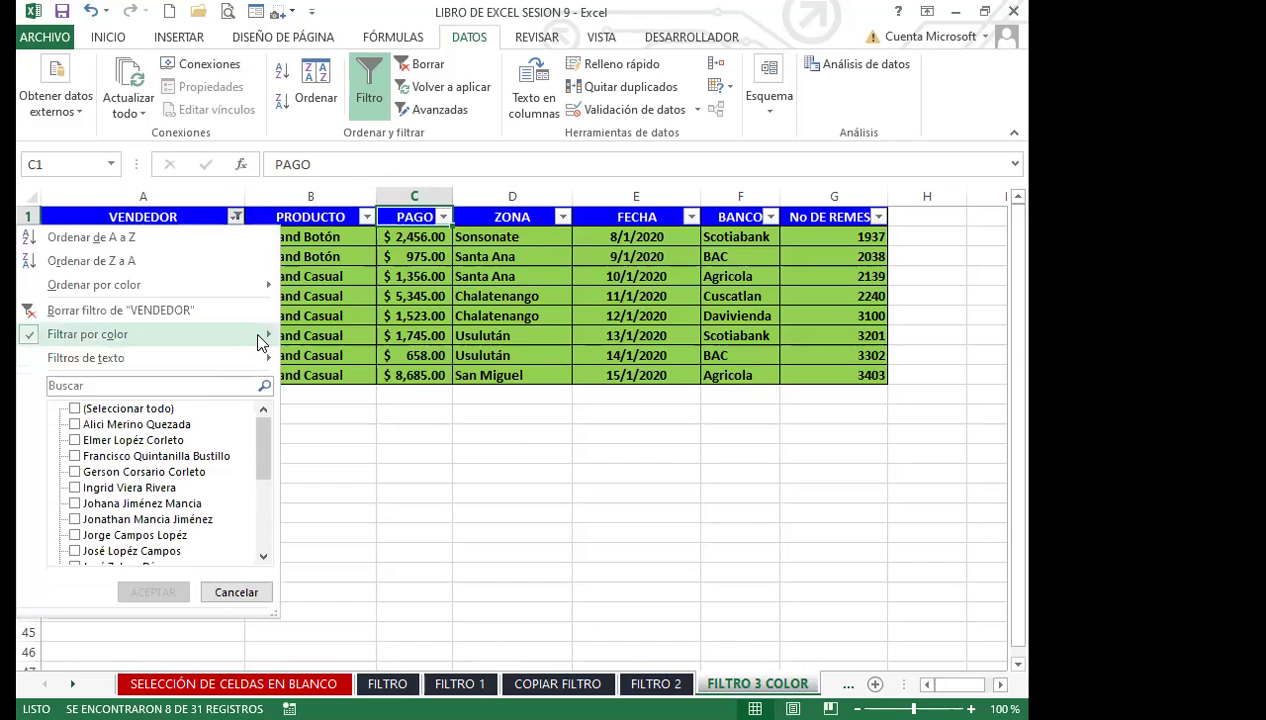
left_click(258, 336)
left_click(338, 406)
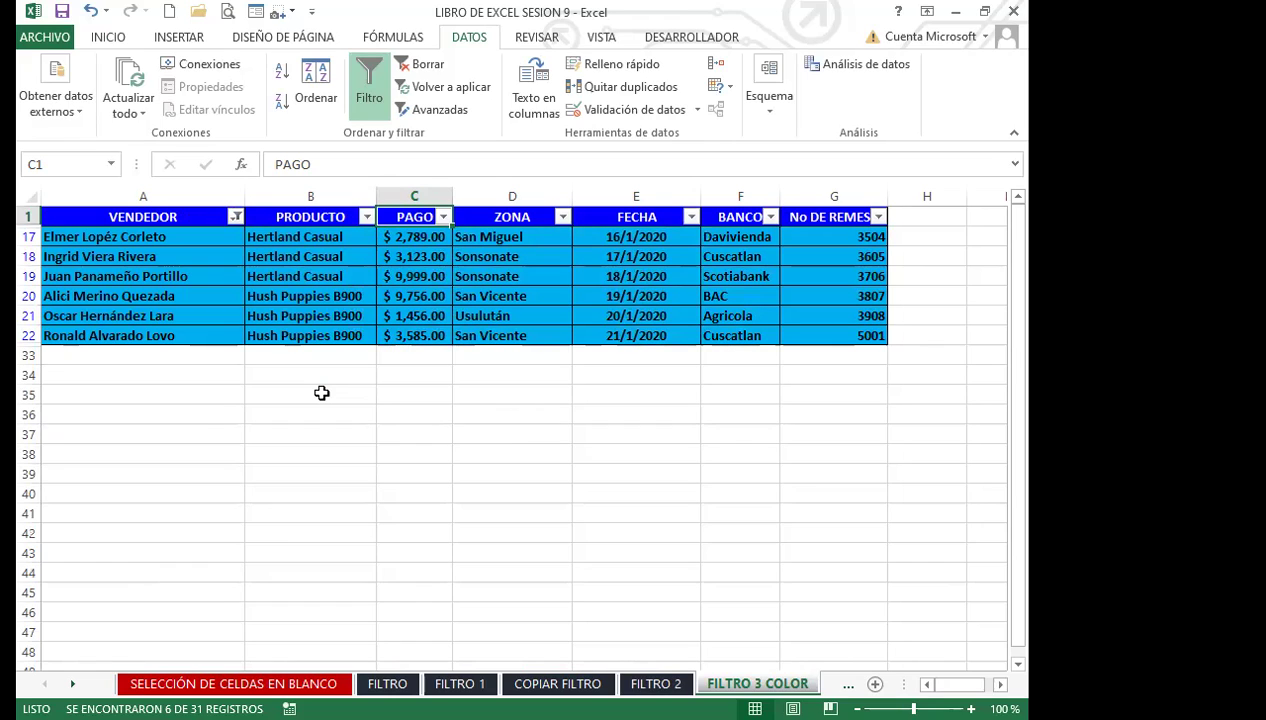
Select the blue rows A17:G22 and view the available fill colors without applying one.
left_click_drag(147, 240, 848, 342)
left_click(104, 38)
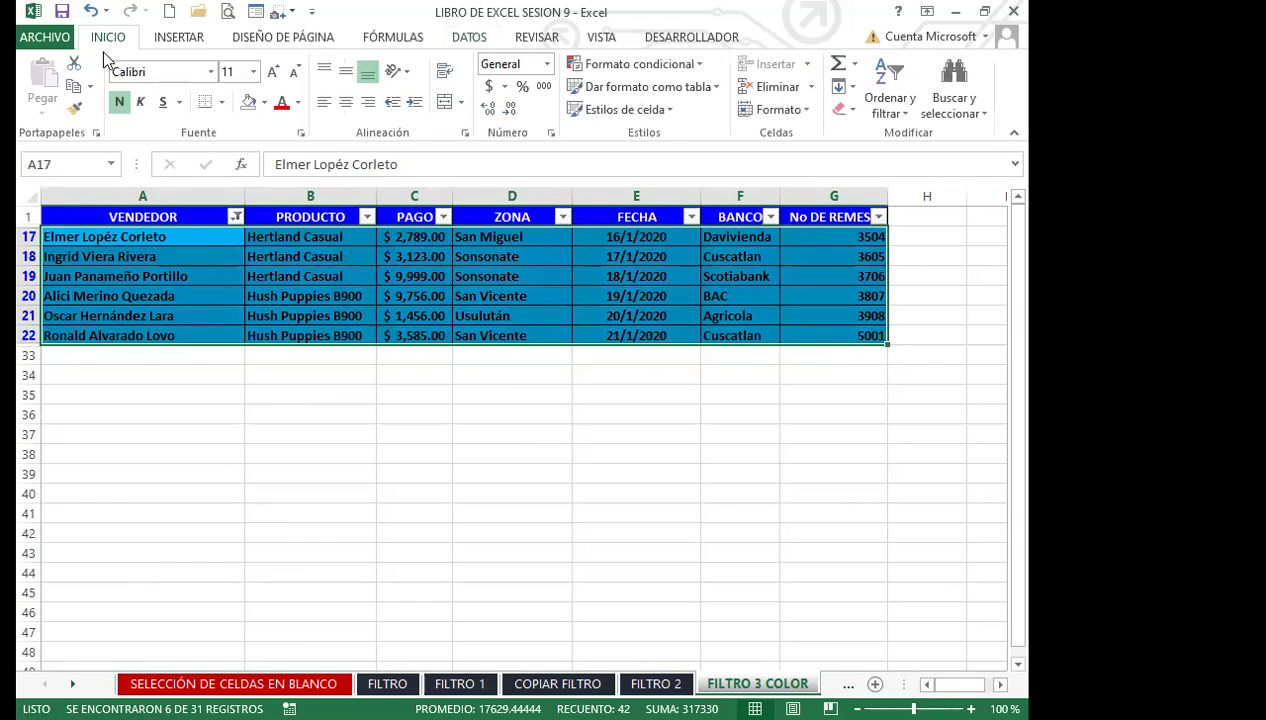
left_click(266, 103)
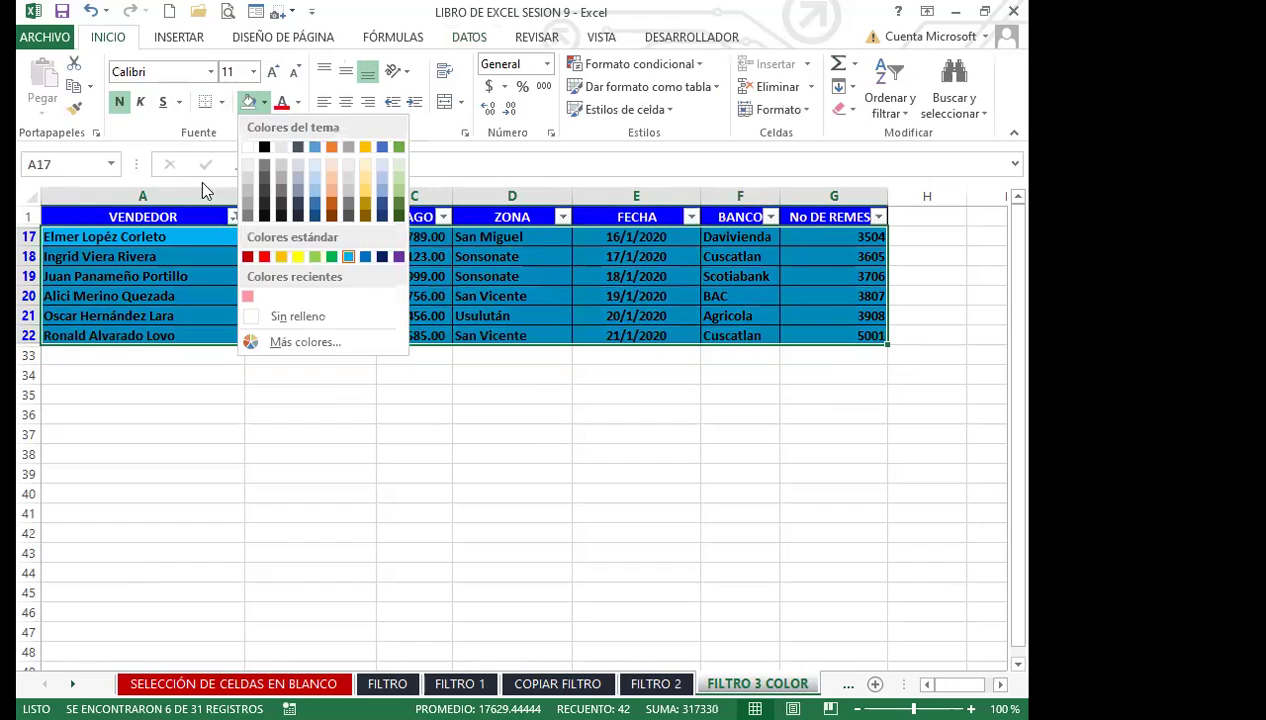
left_click(257, 410)
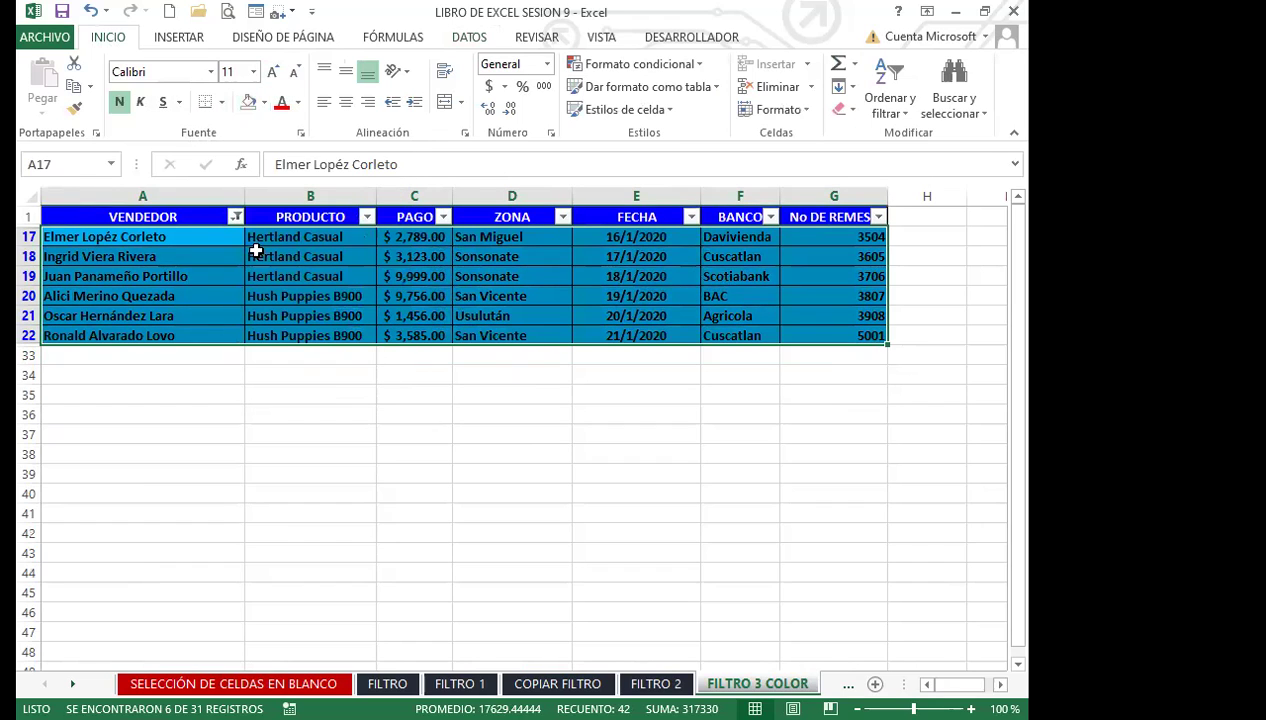
Switch the VENDEDOR color filter to the light peach cell color, followed by the gray cell color.
left_click(237, 215)
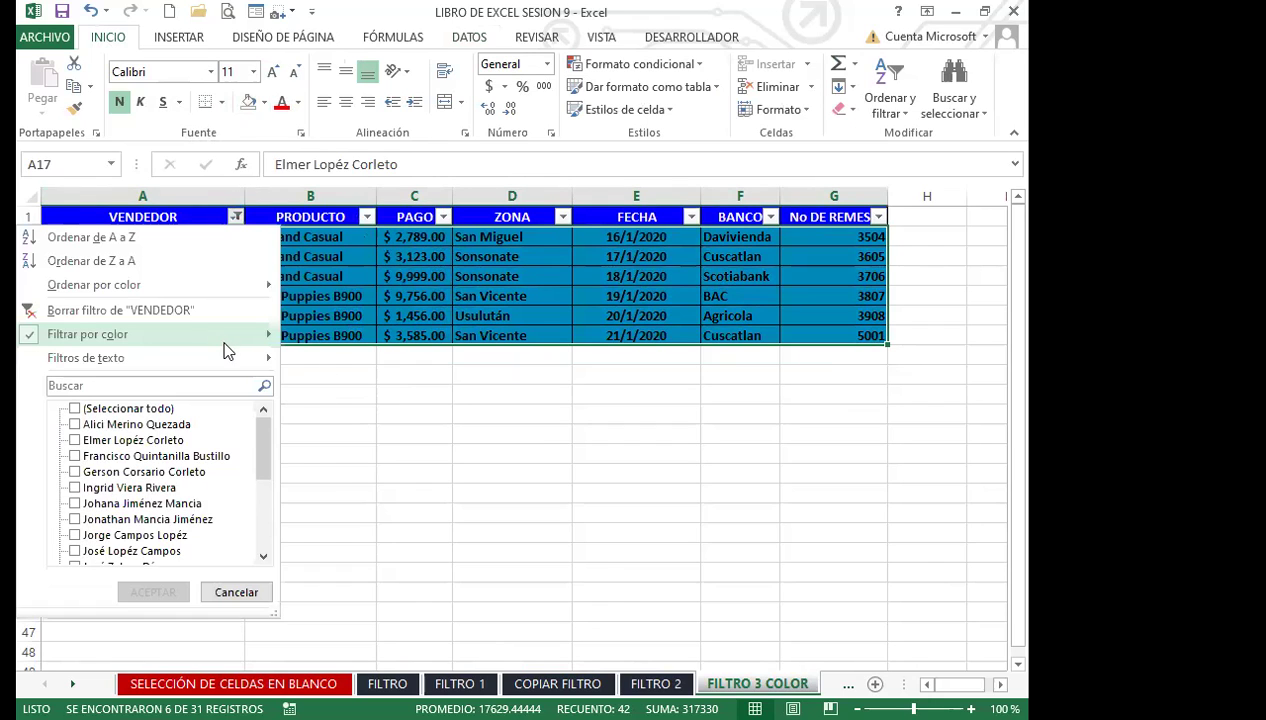
mouse_move(225, 340)
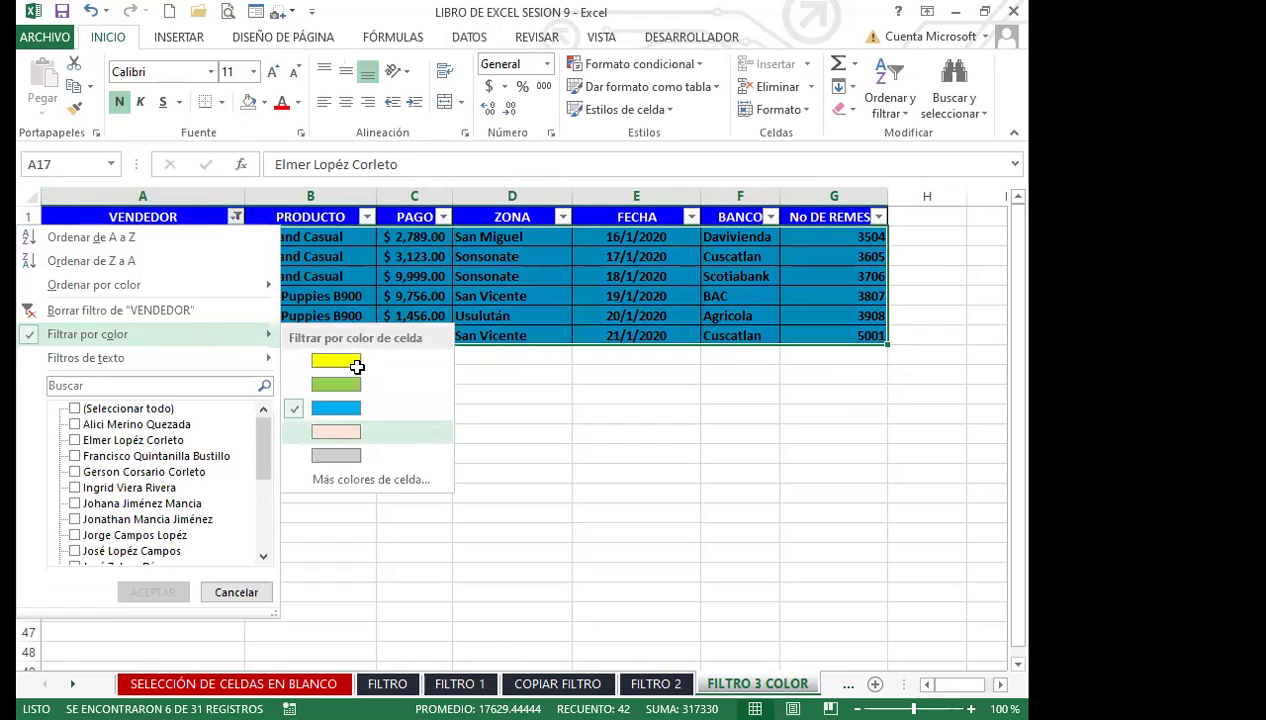
key("Return")
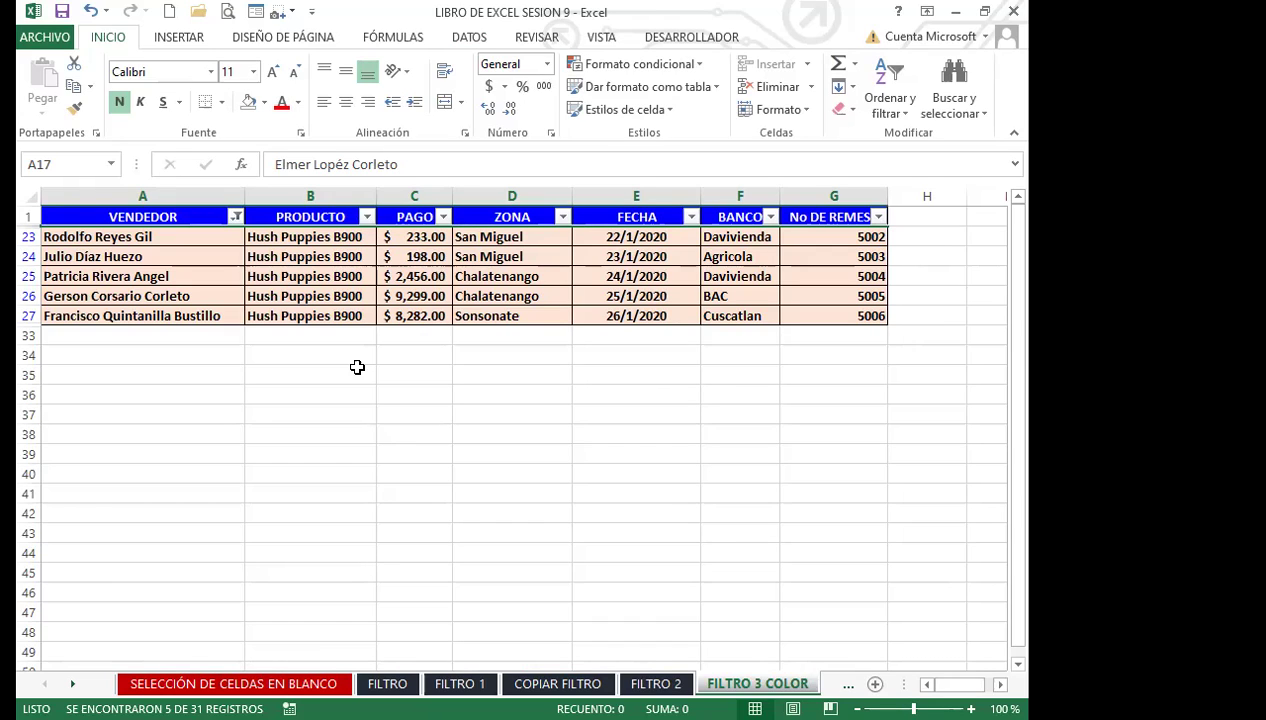
left_click(234, 215)
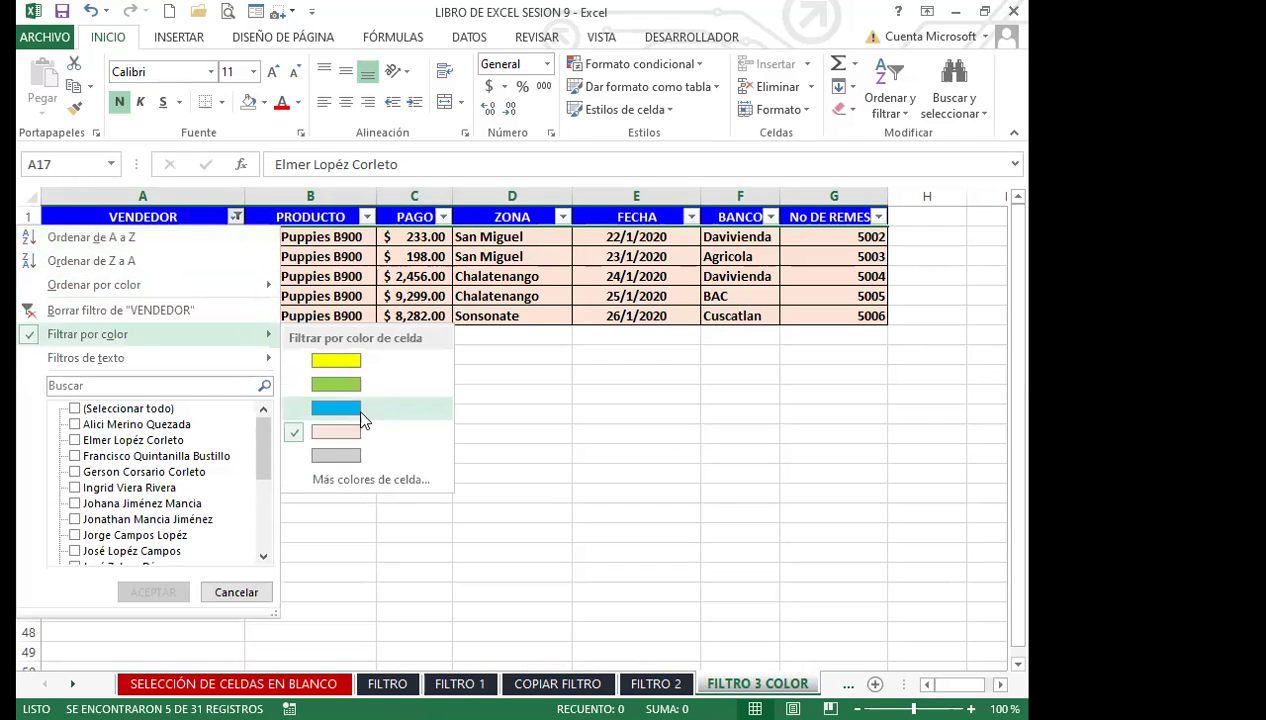
left_click(337, 457)
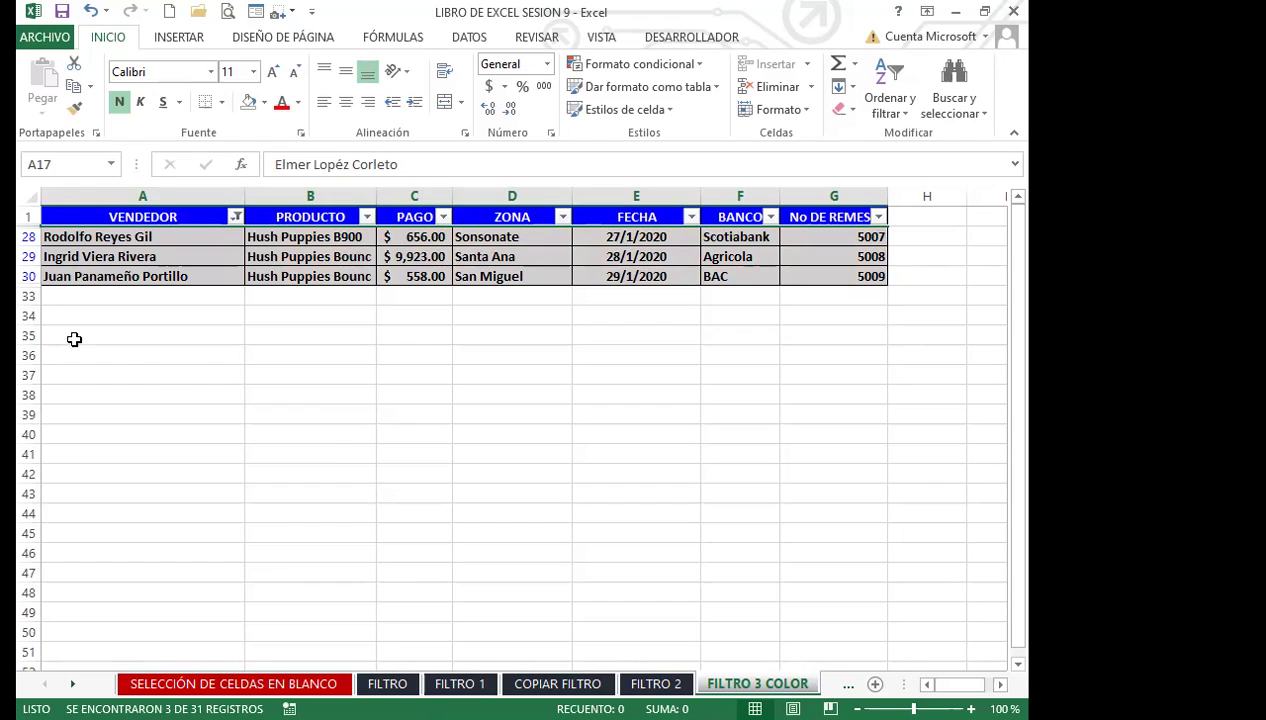
Change the VENDEDOR color filter to the yellow cell color.
left_click(236, 217)
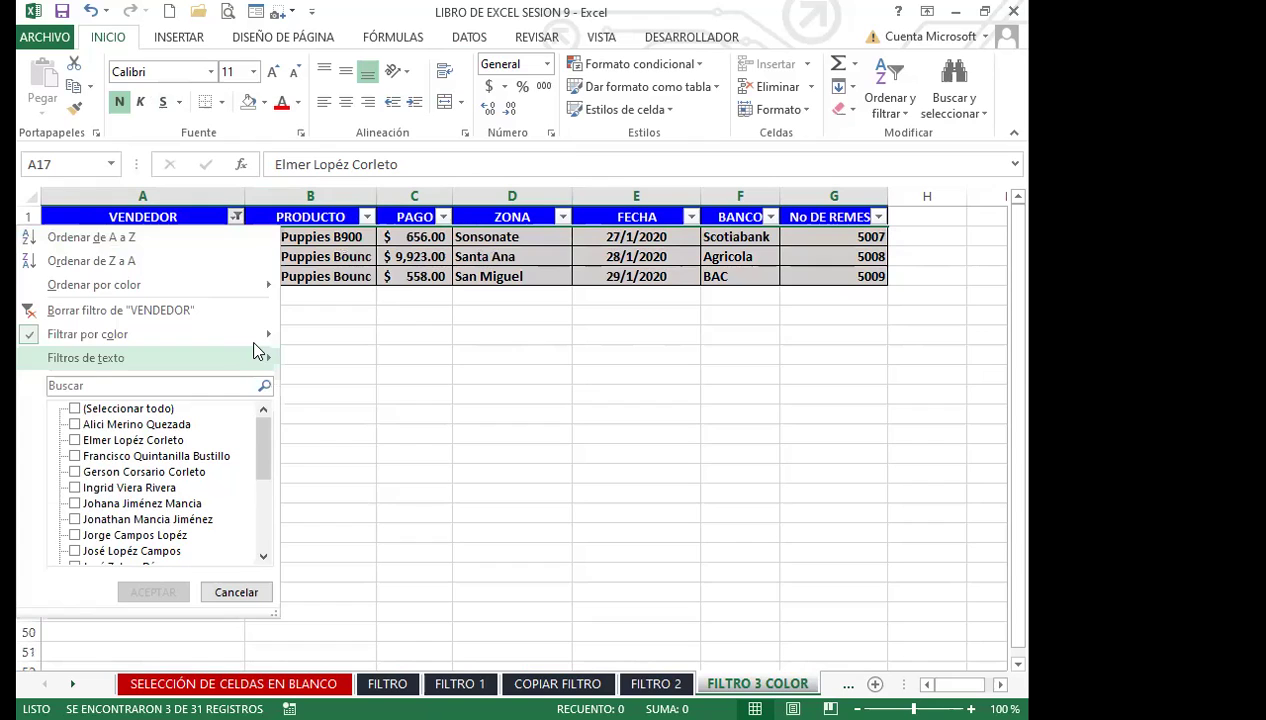
mouse_move(262, 336)
left_click(340, 359)
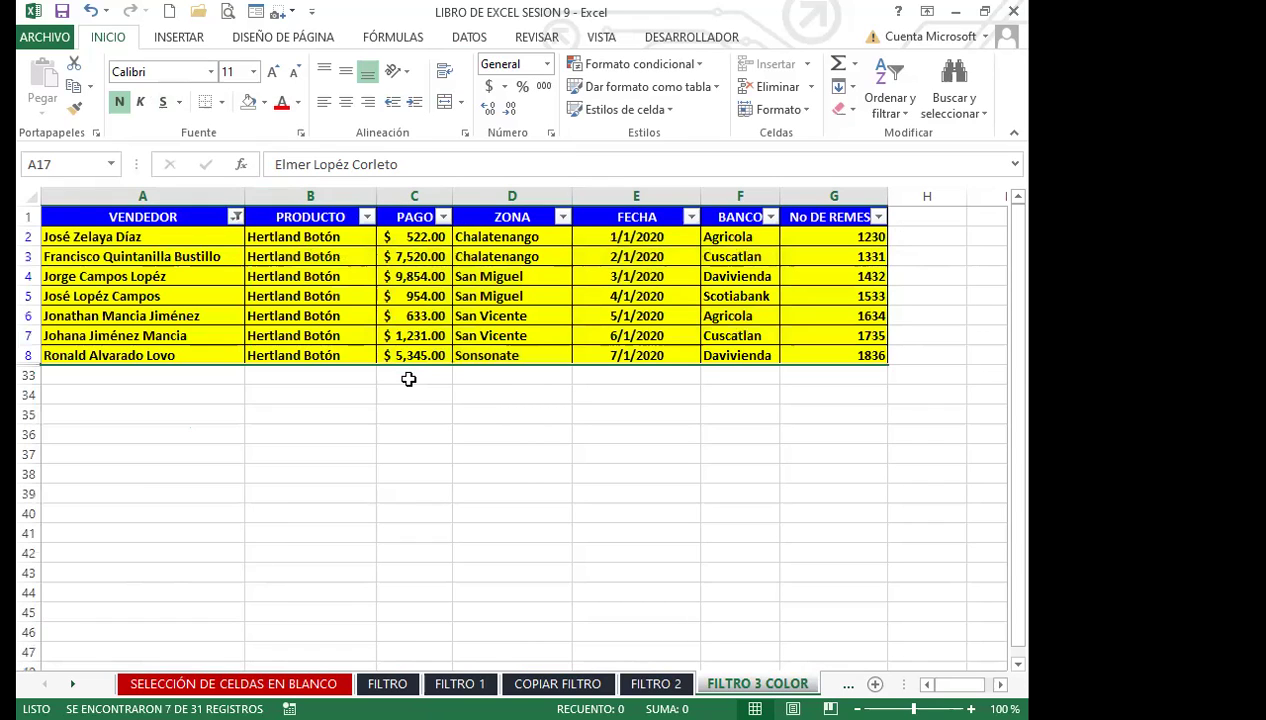
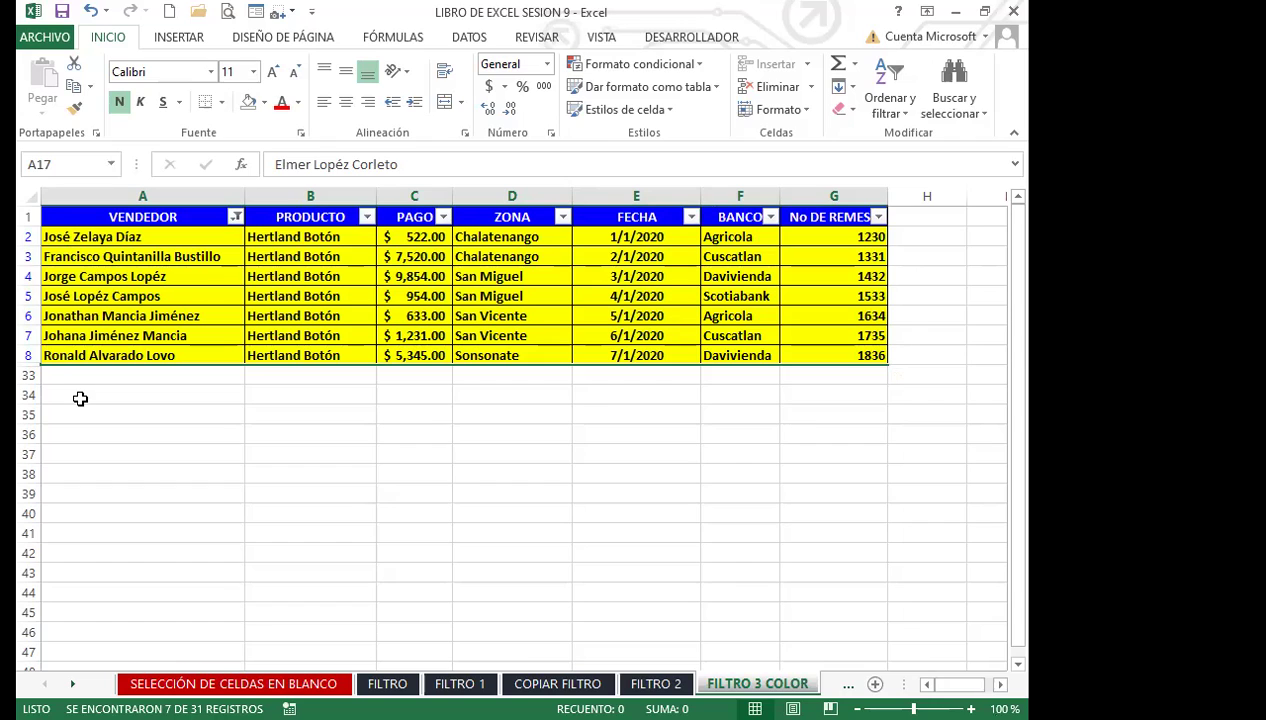
Undo the VENDEDOR color filters and the header filter activation to restore the full unfiltered table.
left_click(237, 216)
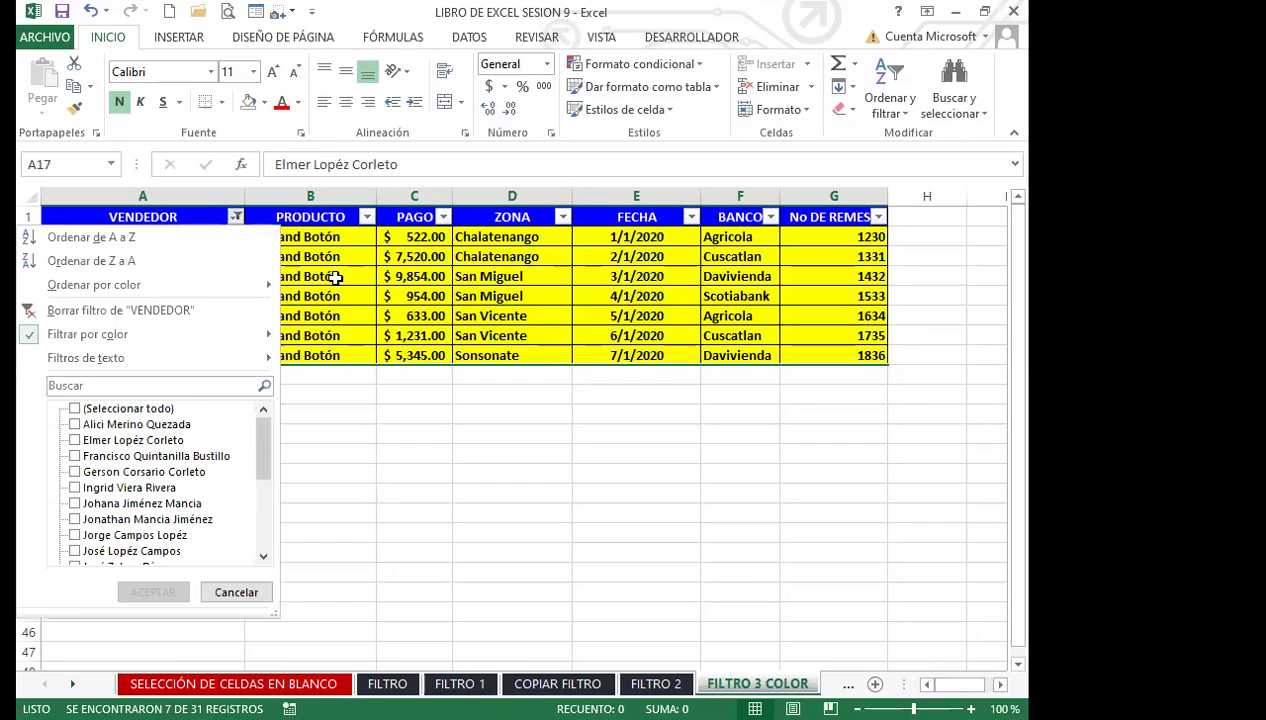
left_click(333, 278)
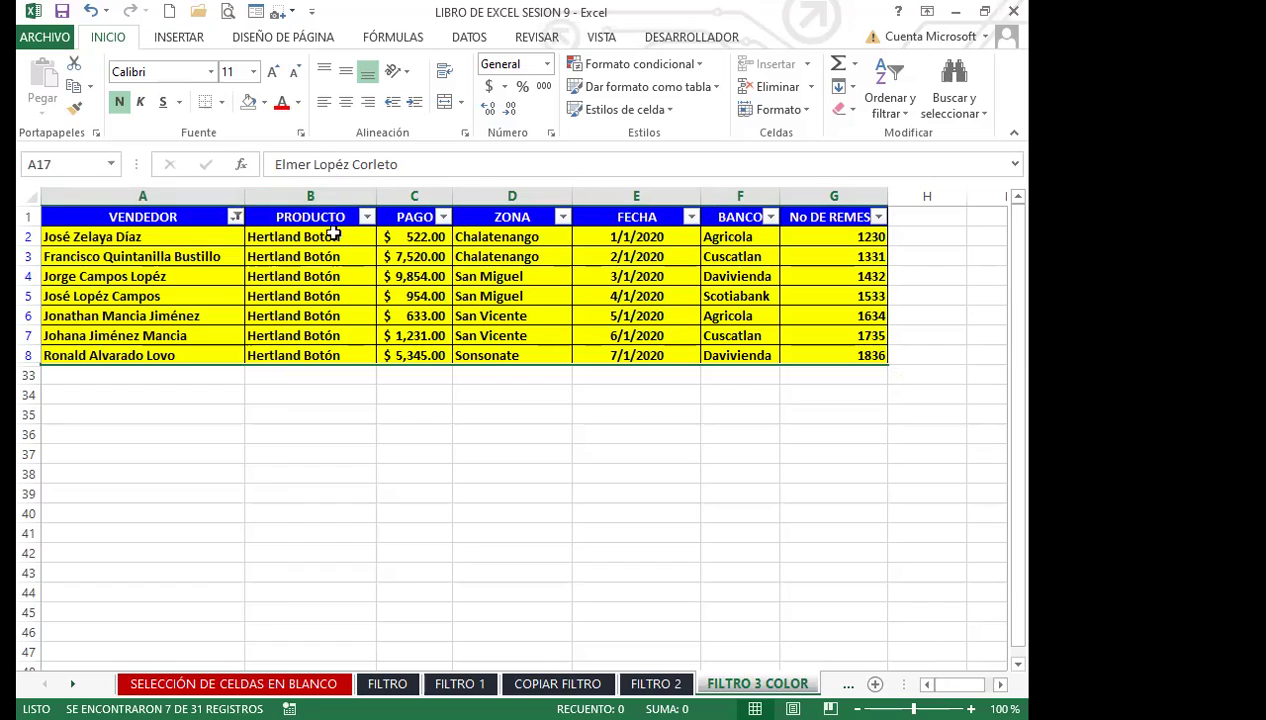
left_click(90, 12)
left_click(90, 12)
left_click(90, 12)
left_click(90, 12)
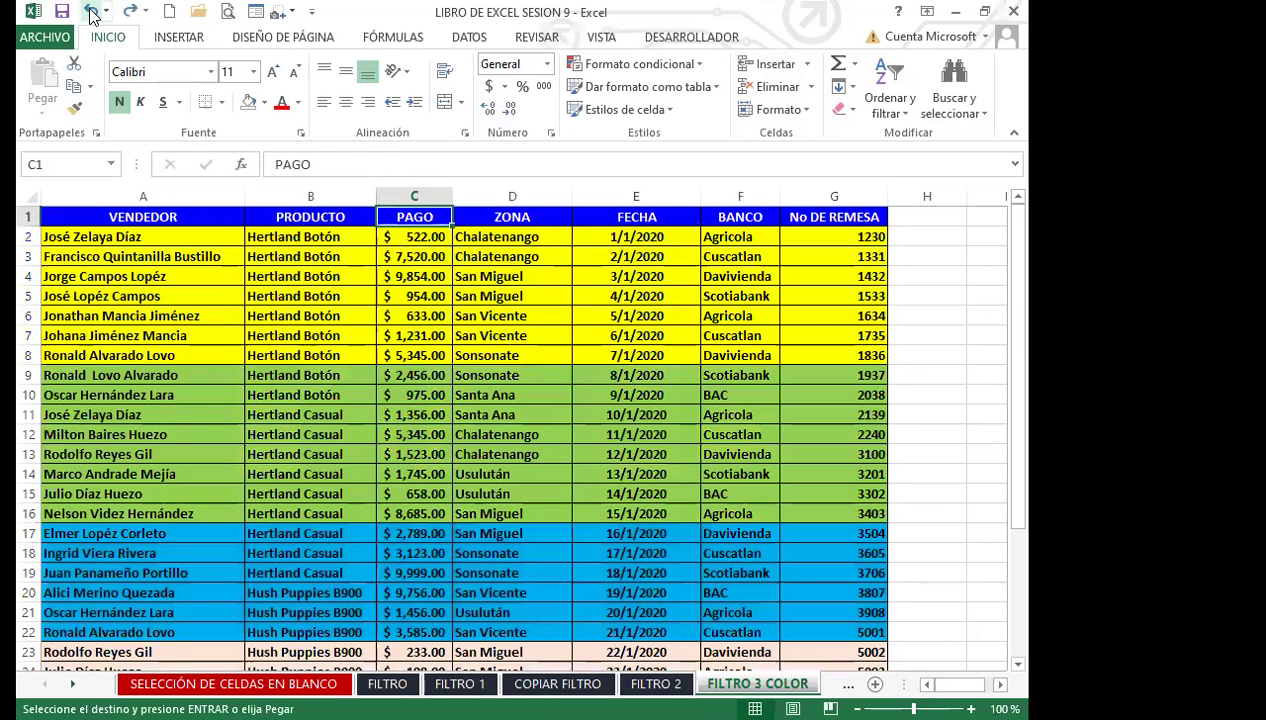
Turn the header filters back on starting from the PAGO header cell.
left_click(428, 222)
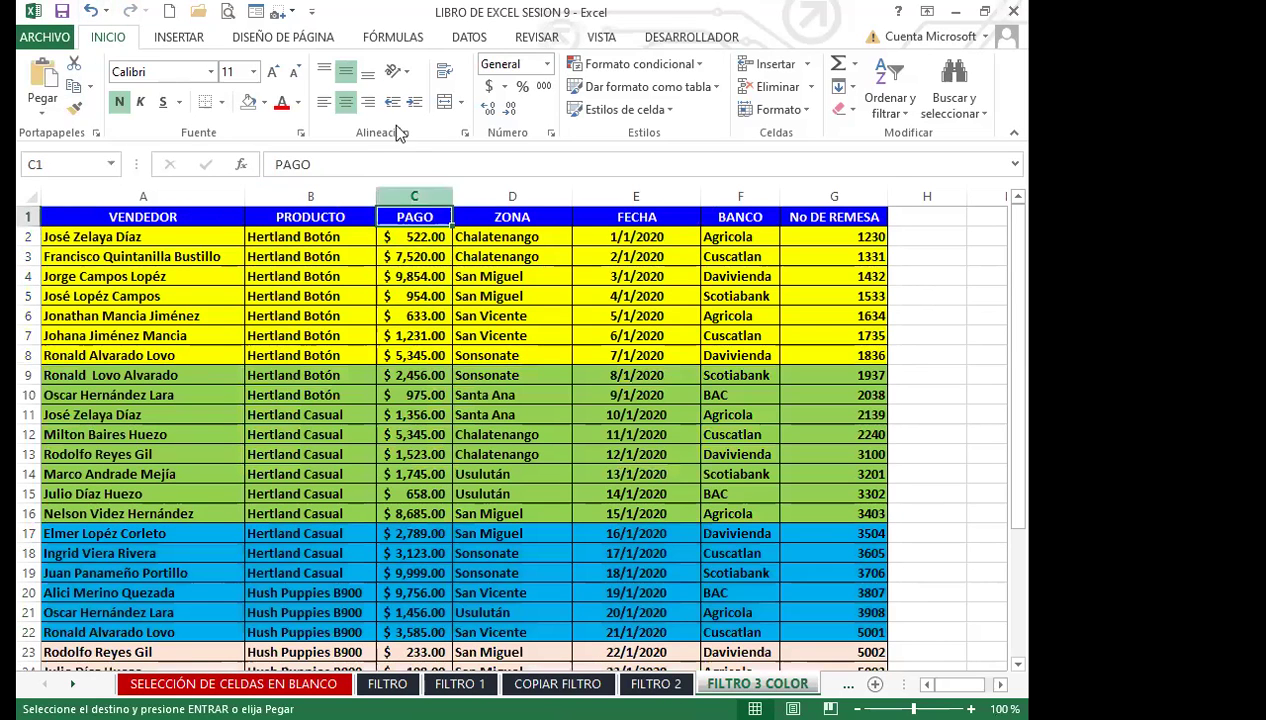
left_click(462, 38)
left_click(366, 80)
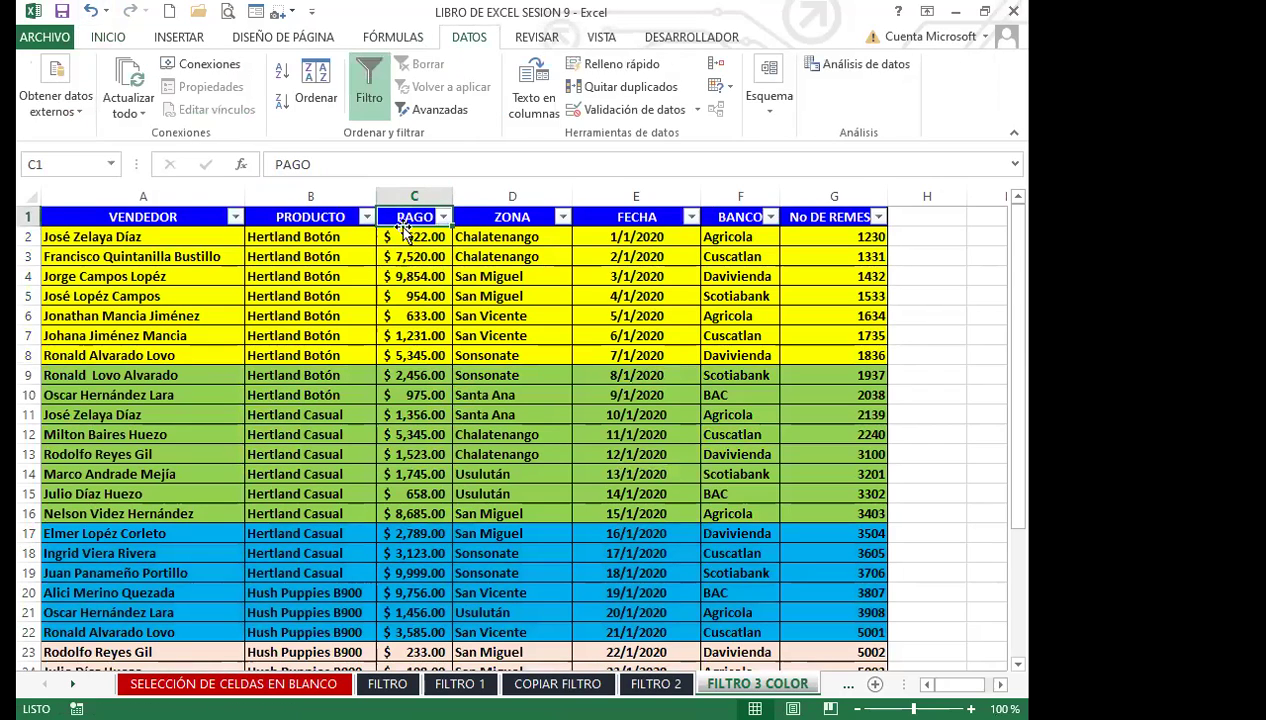
Remove the header filters and try applying a filter to only the ZONA cells D8:D9, removing it again.
left_click(369, 88)
left_click_drag(503, 358, 510, 376)
left_click(369, 90)
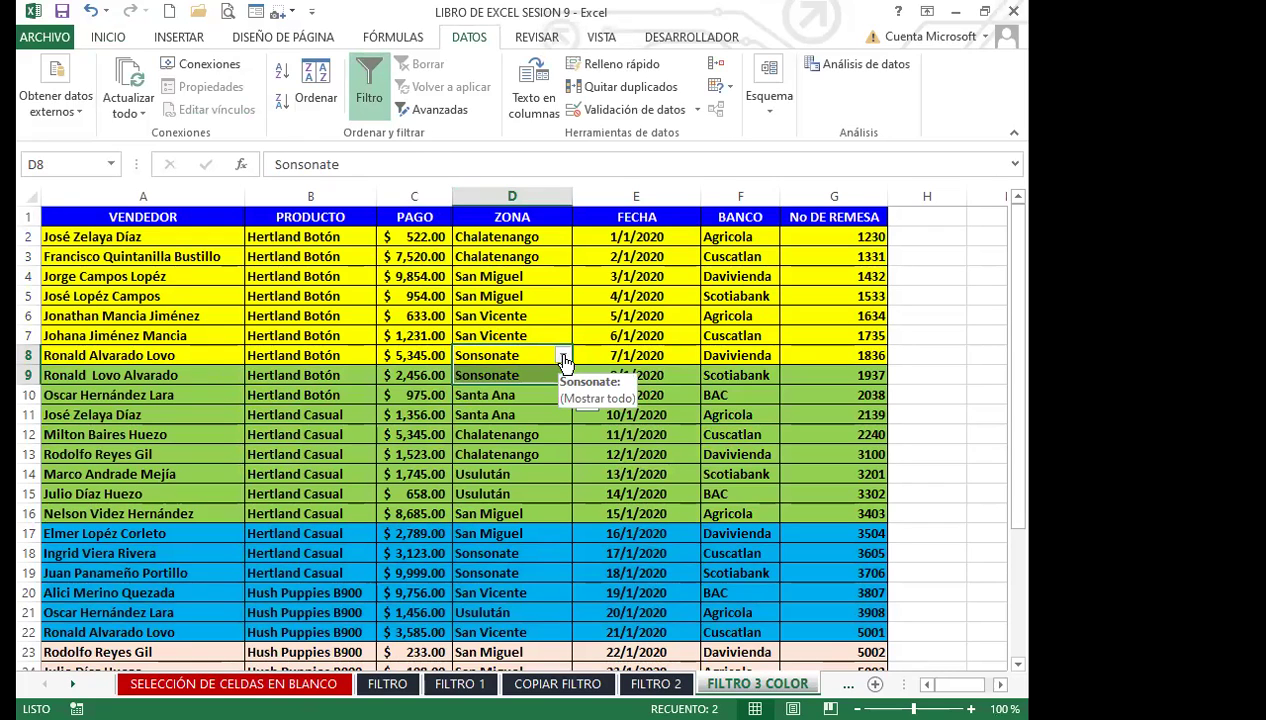
key("ctrl+shift+l")
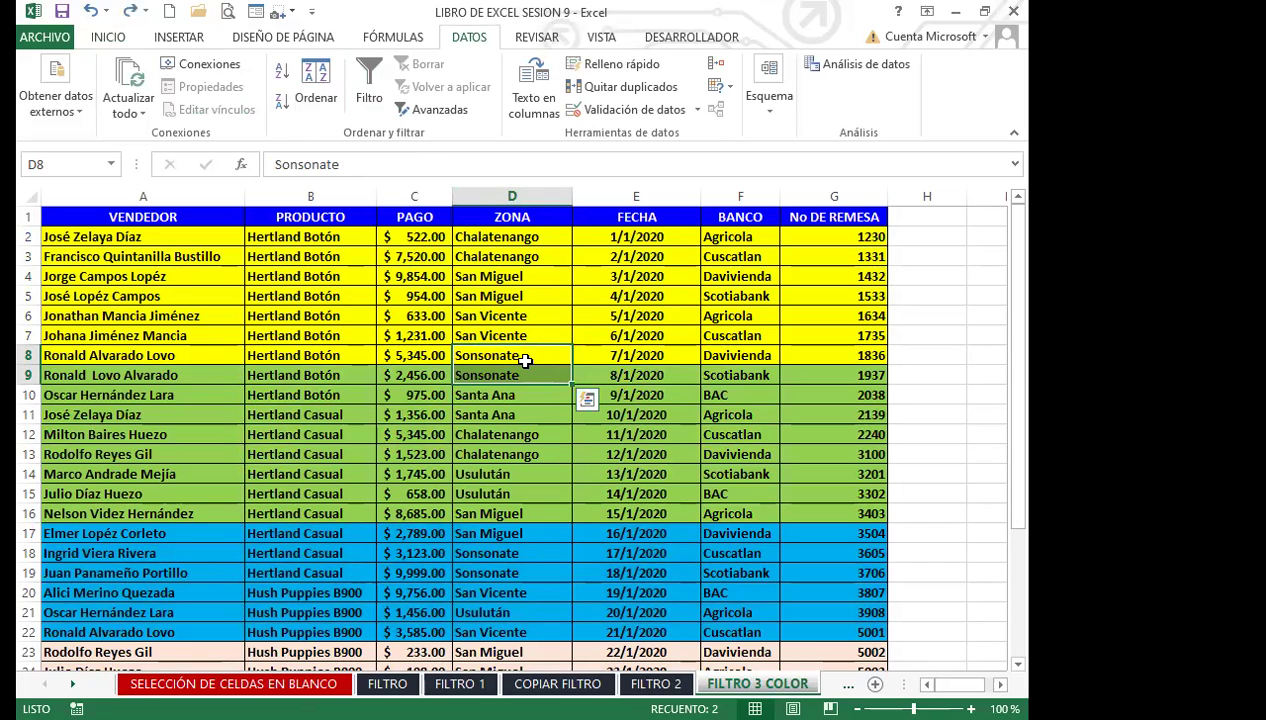
Turn on the header filters from the ZONA header and filter the FECHA column by the light peach cell color.
left_click(521, 356)
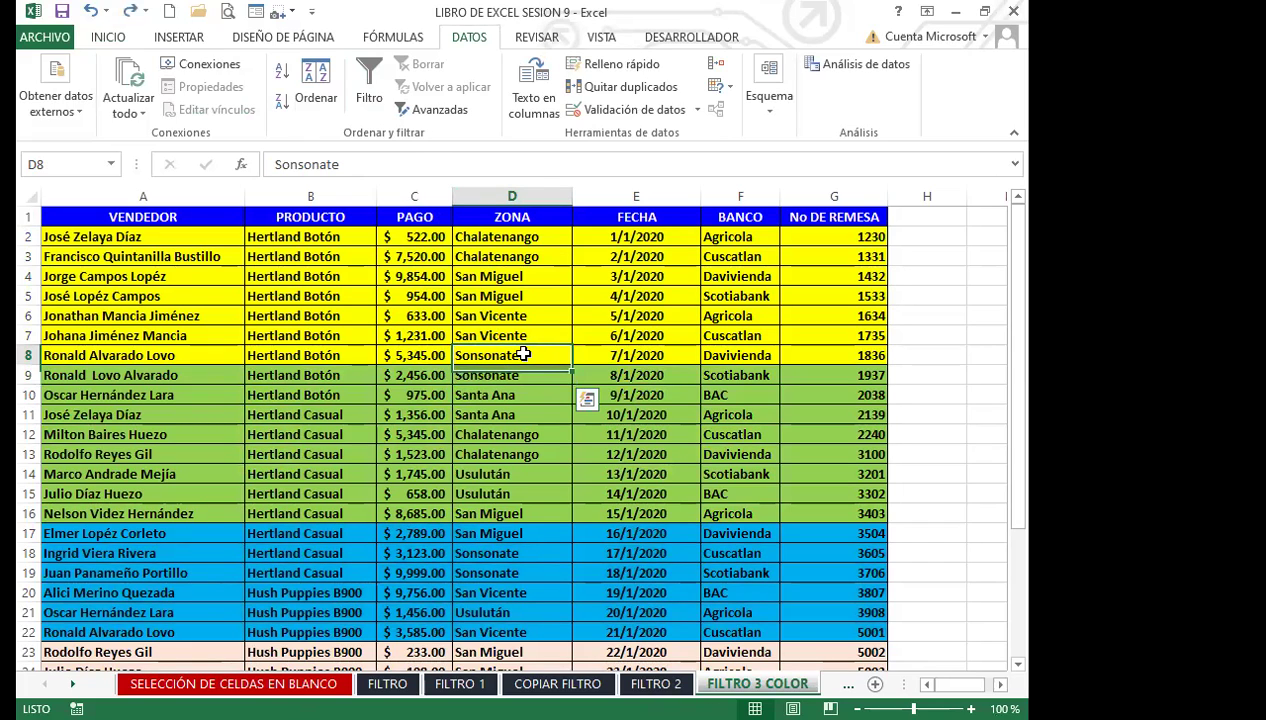
left_click(493, 216)
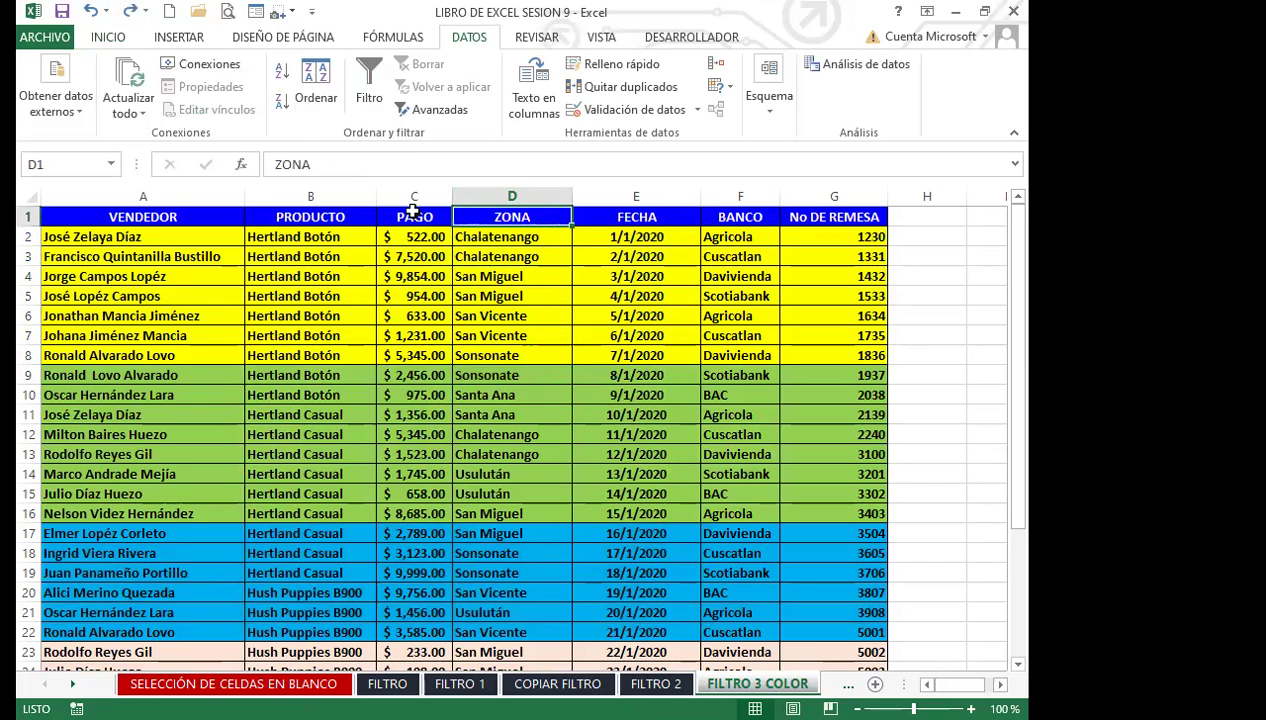
left_click(376, 80)
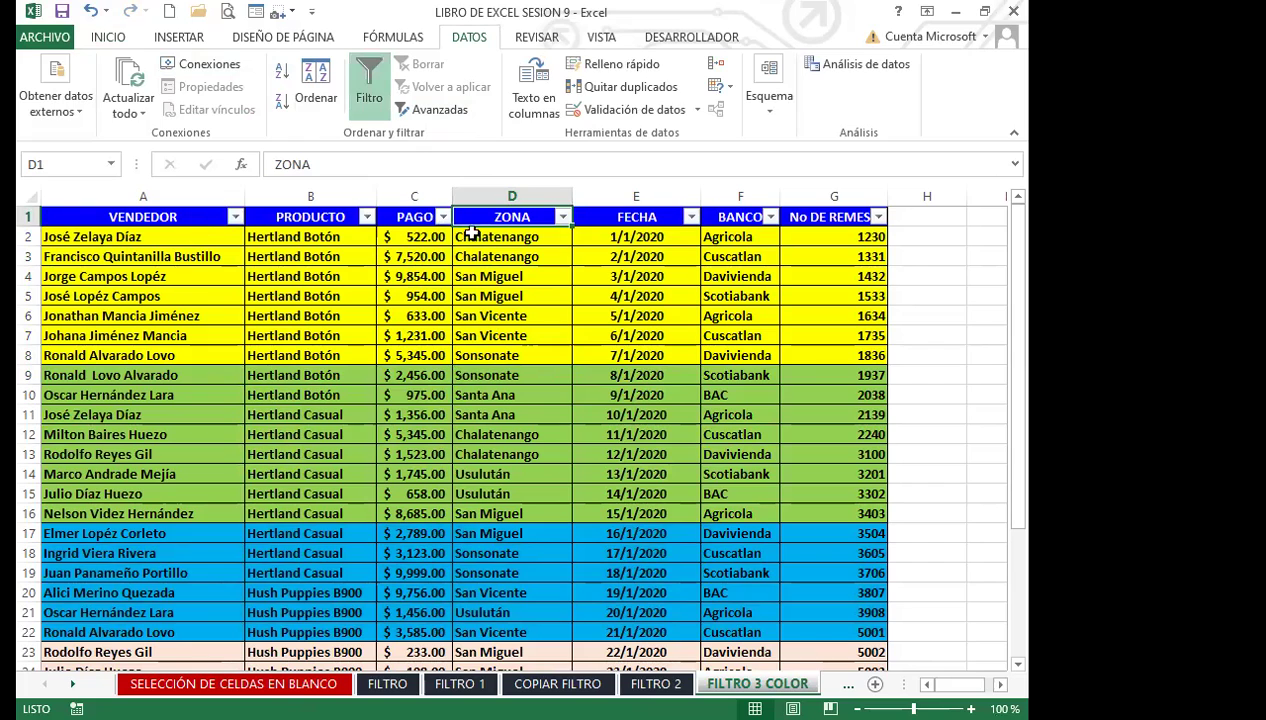
left_click(690, 217)
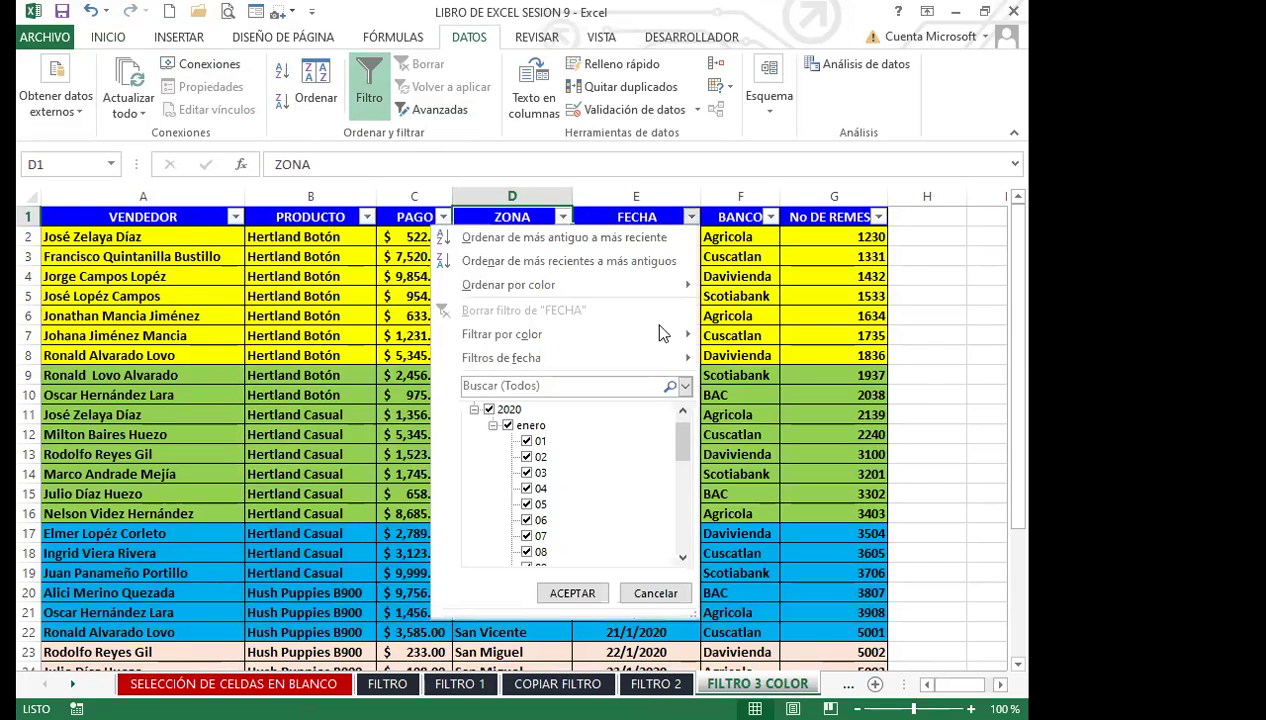
mouse_move(665, 336)
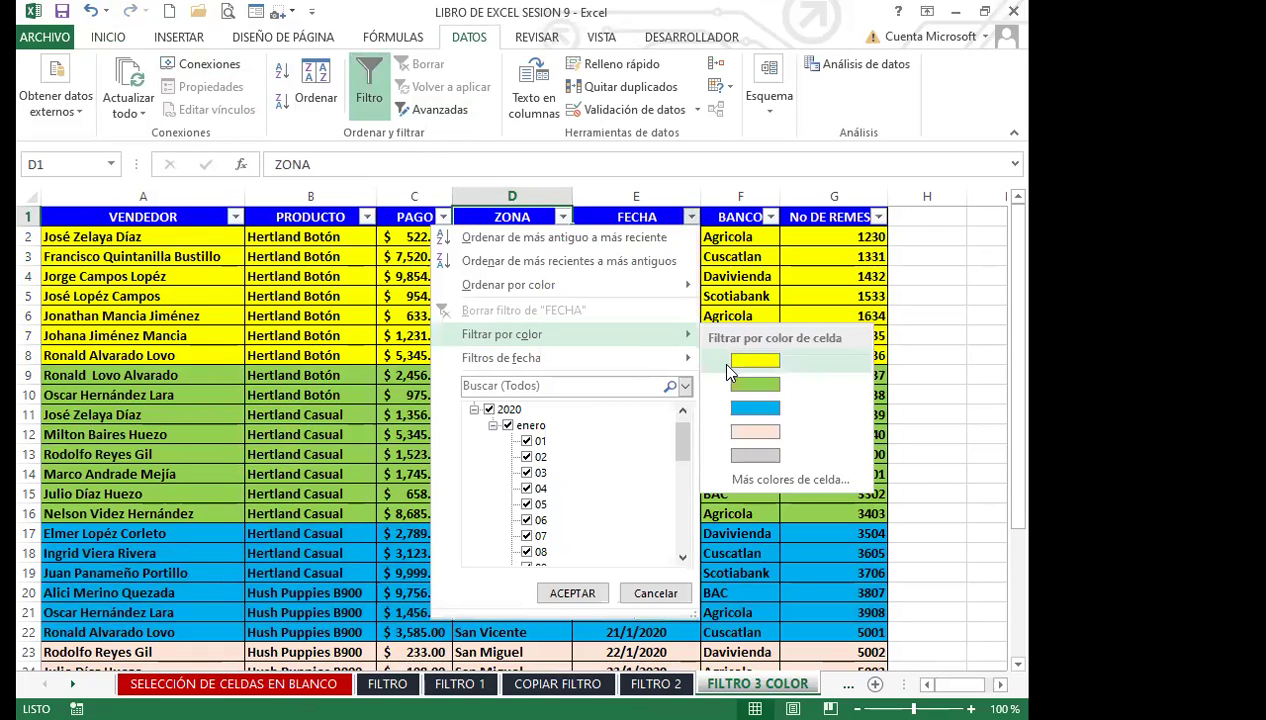
left_click(752, 431)
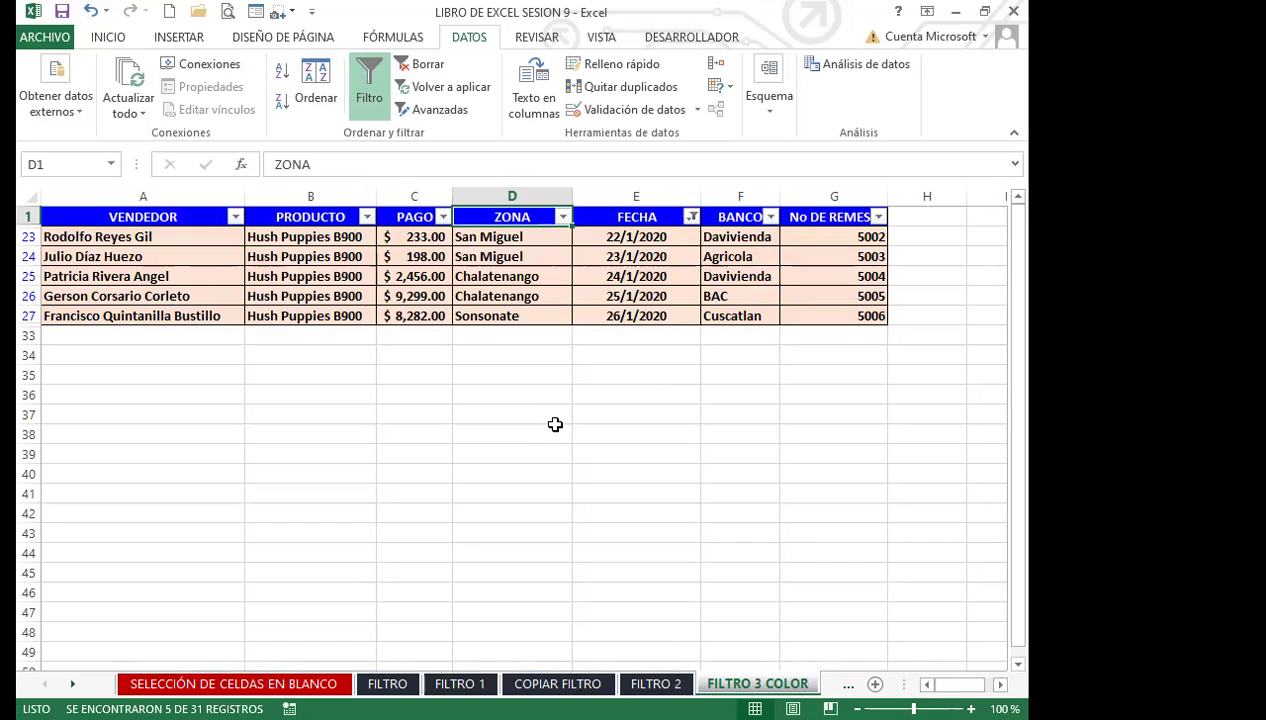
Change the FECHA column's cell color filter to green.
left_click(562, 217)
left_click(692, 216)
left_click(692, 216)
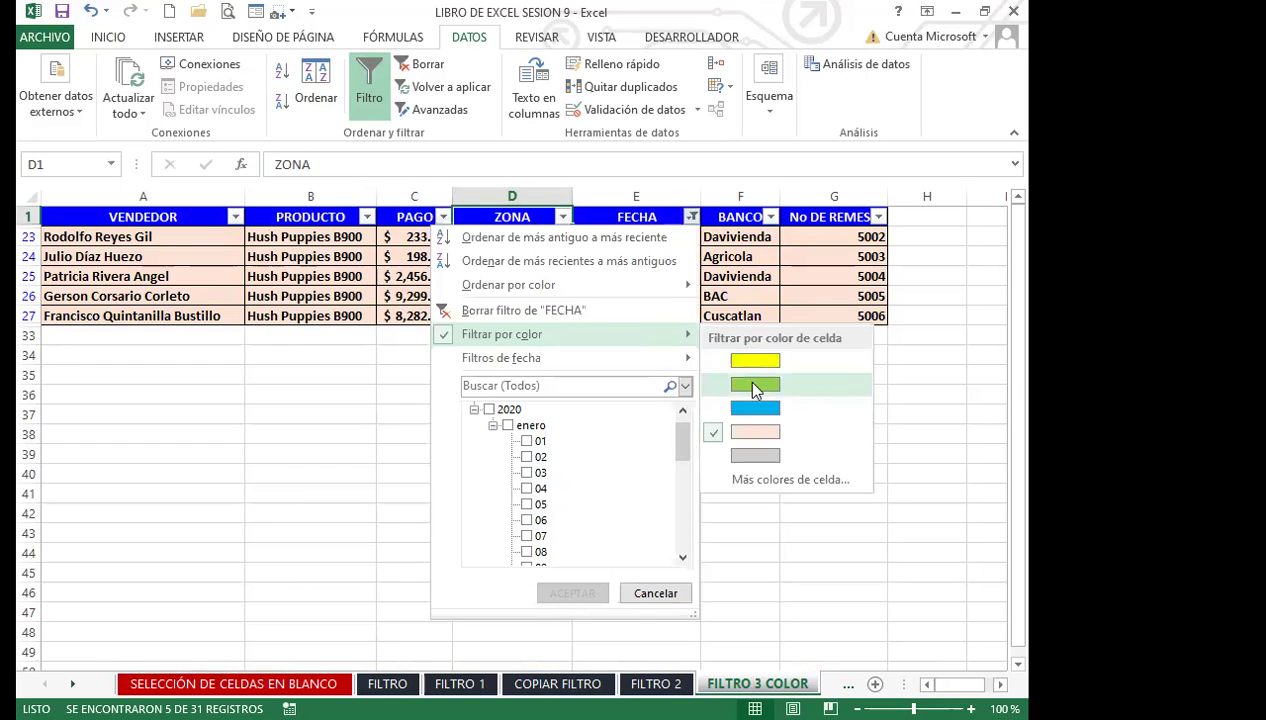
left_click(744, 382)
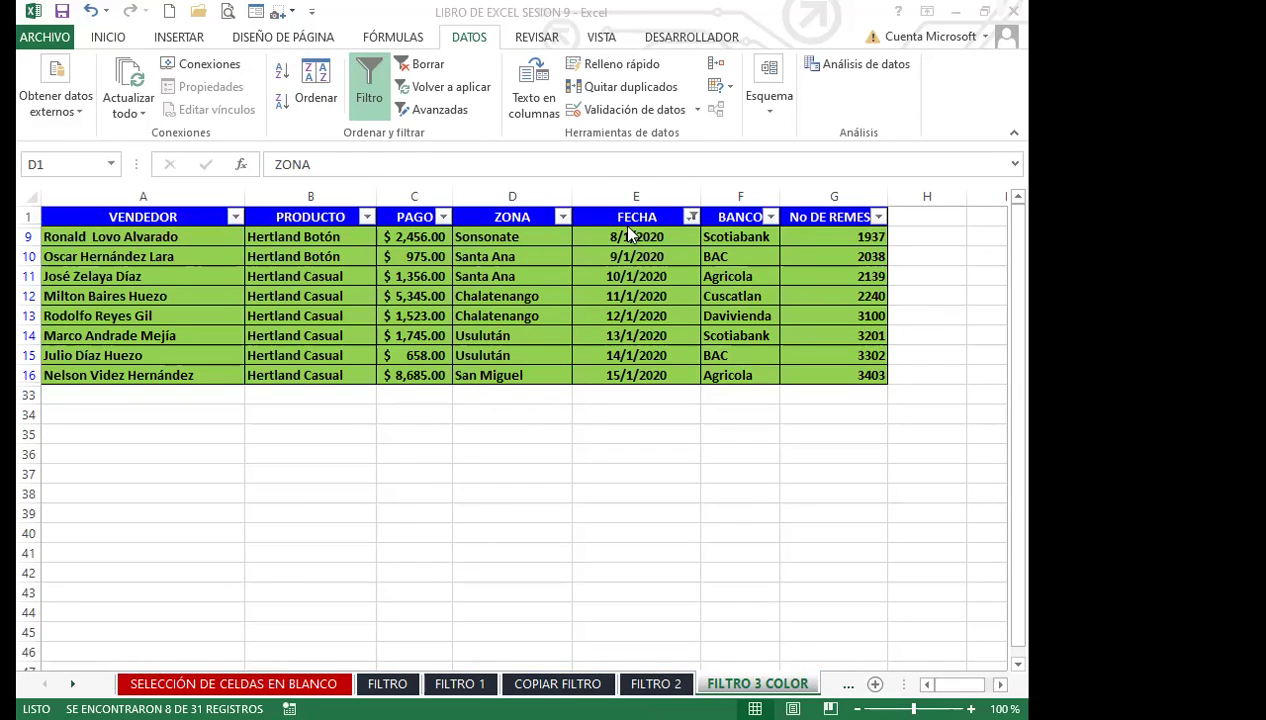
Examine the year and month grouping in the FECHA filter's date list, ticking 2020, and close it without applying.
left_click(697, 222)
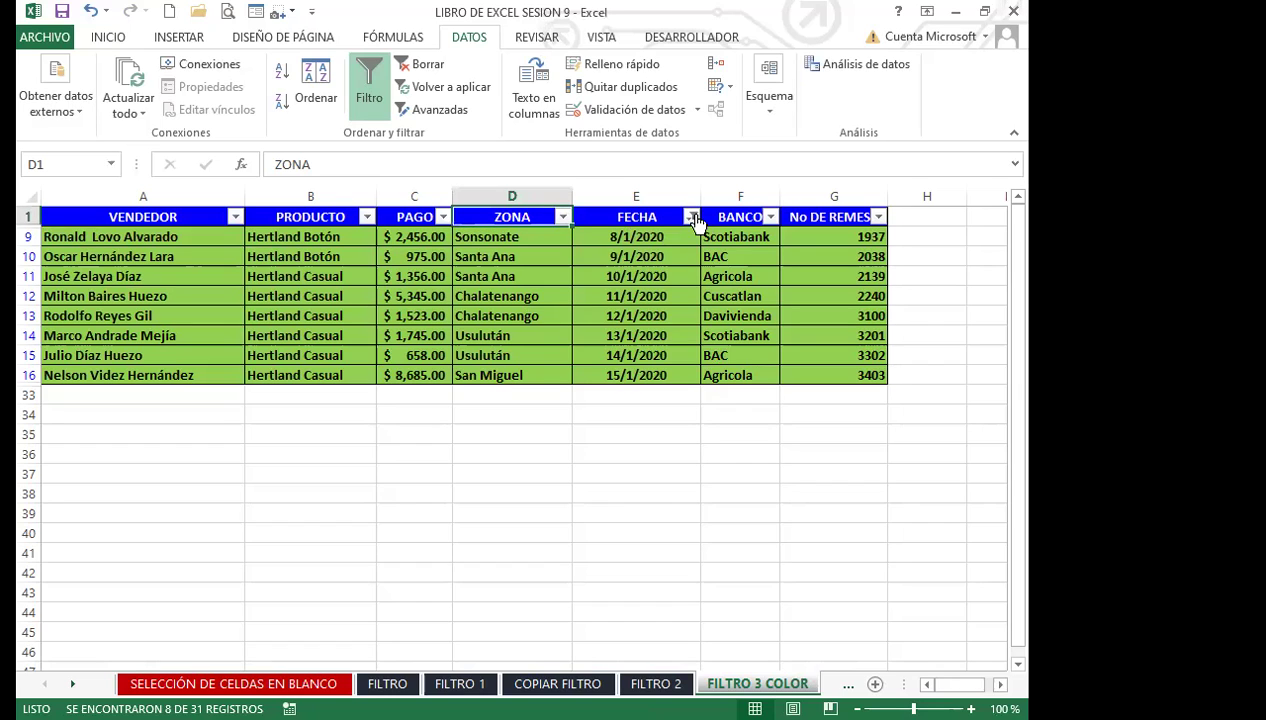
left_click(693, 218)
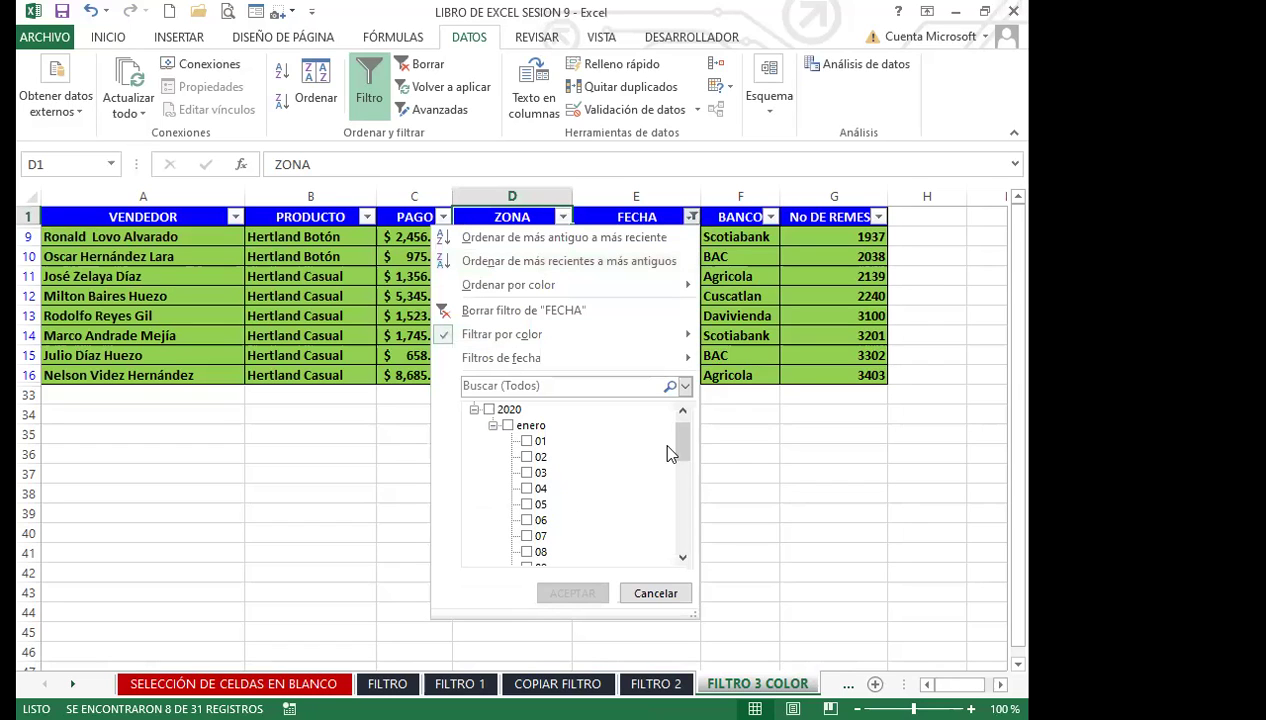
mouse_move(688, 443)
left_mouse_down()
mouse_move(700, 535)
mouse_move(681, 511)
mouse_move(672, 425)
left_mouse_up()
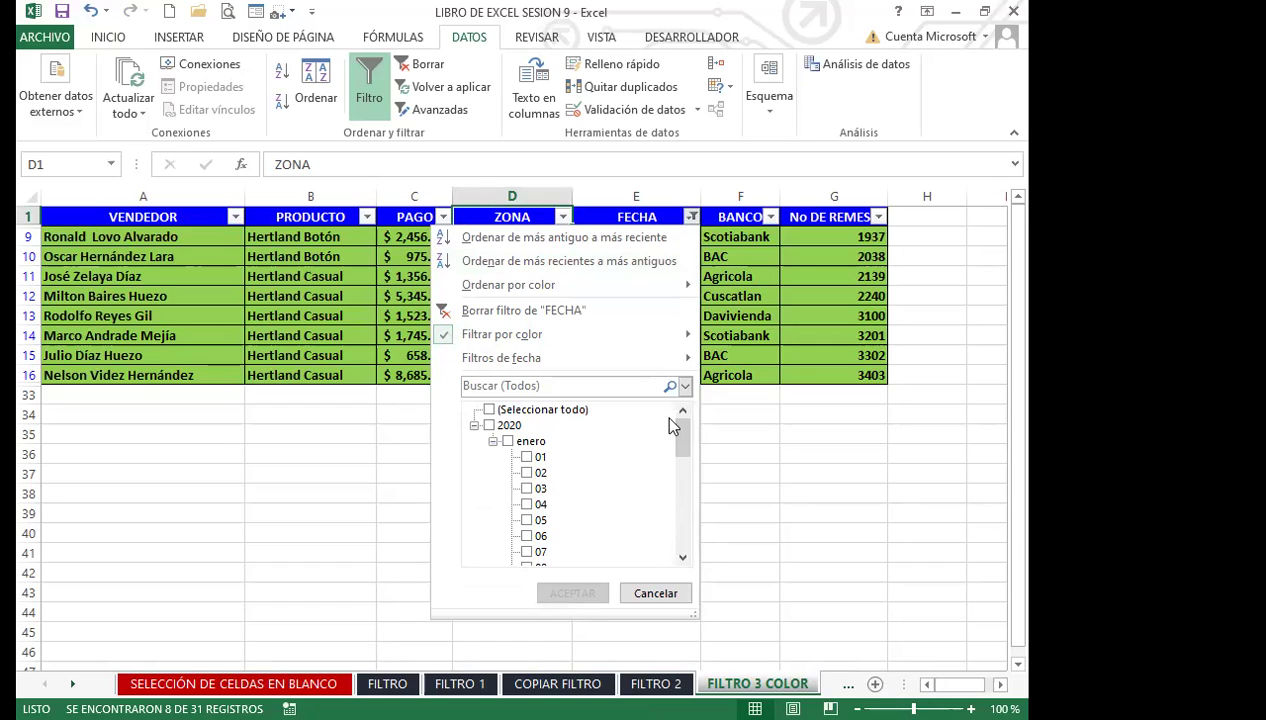
mouse_move(680, 445)
left_mouse_down()
mouse_move(686, 545)
mouse_move(700, 563)
mouse_move(684, 551)
mouse_move(682, 448)
left_mouse_up()
left_click(492, 441)
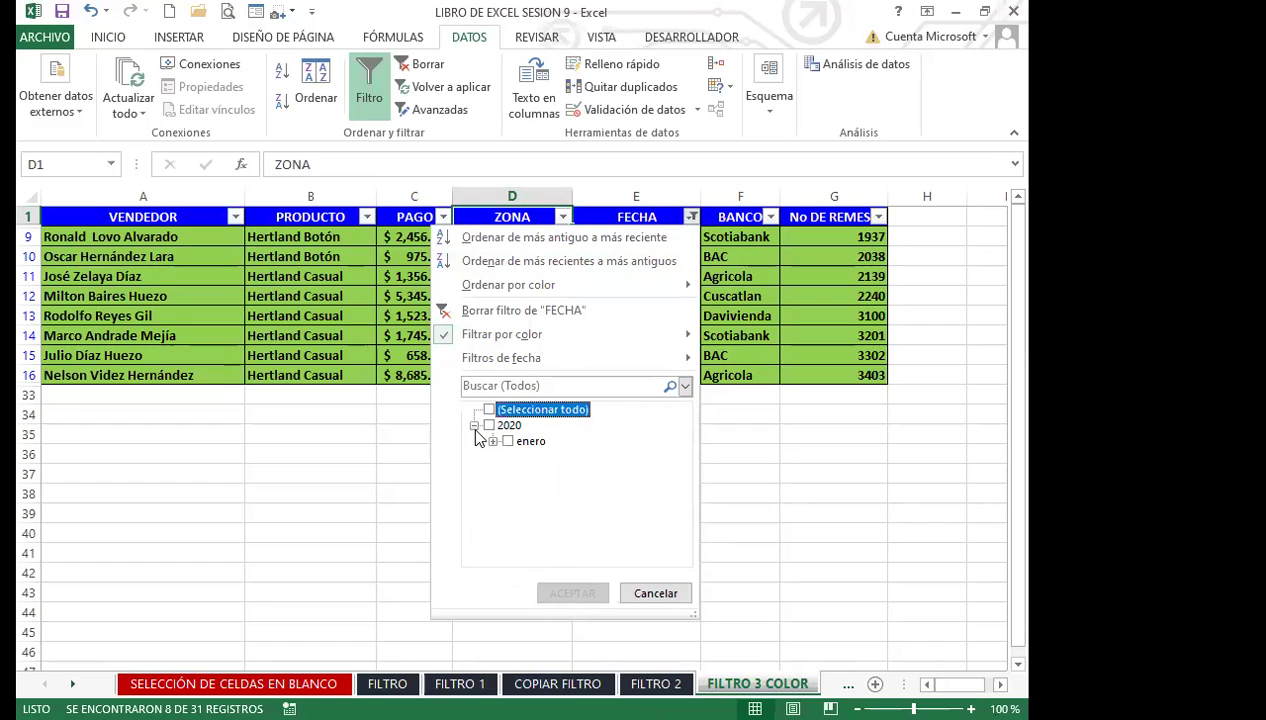
left_click(474, 425)
left_click(474, 426)
left_click(489, 425)
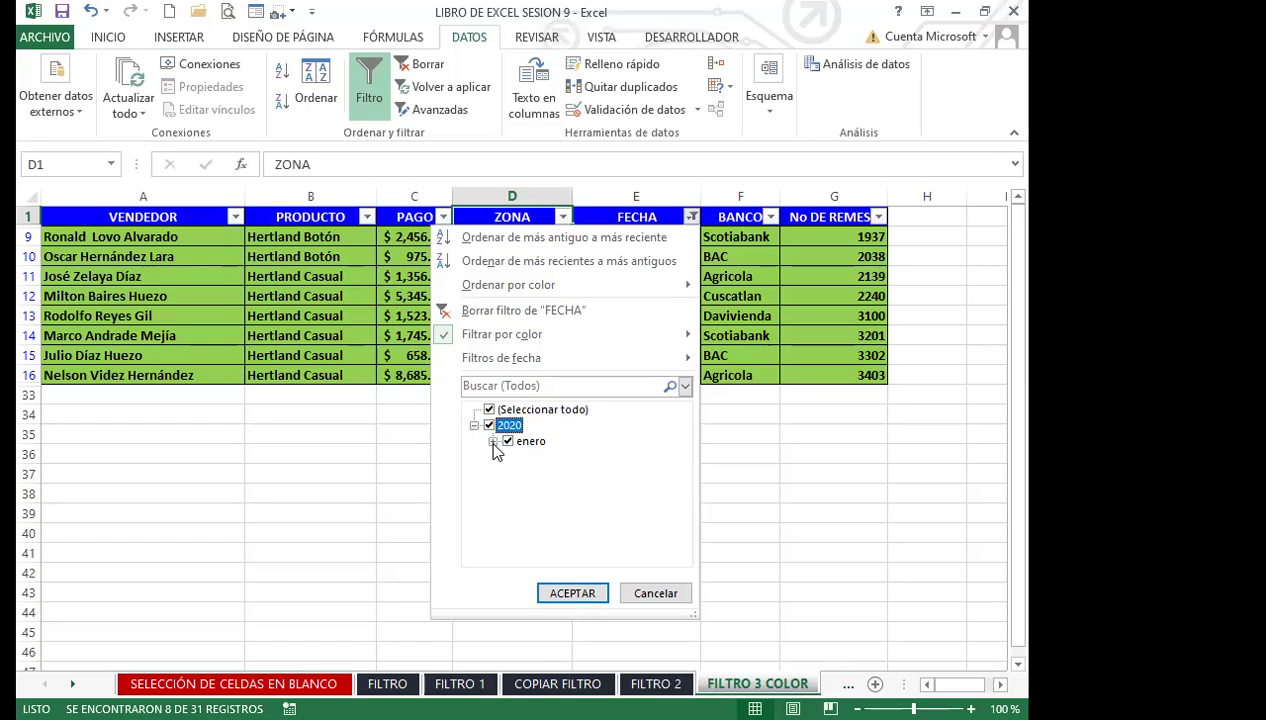
left_click(493, 441)
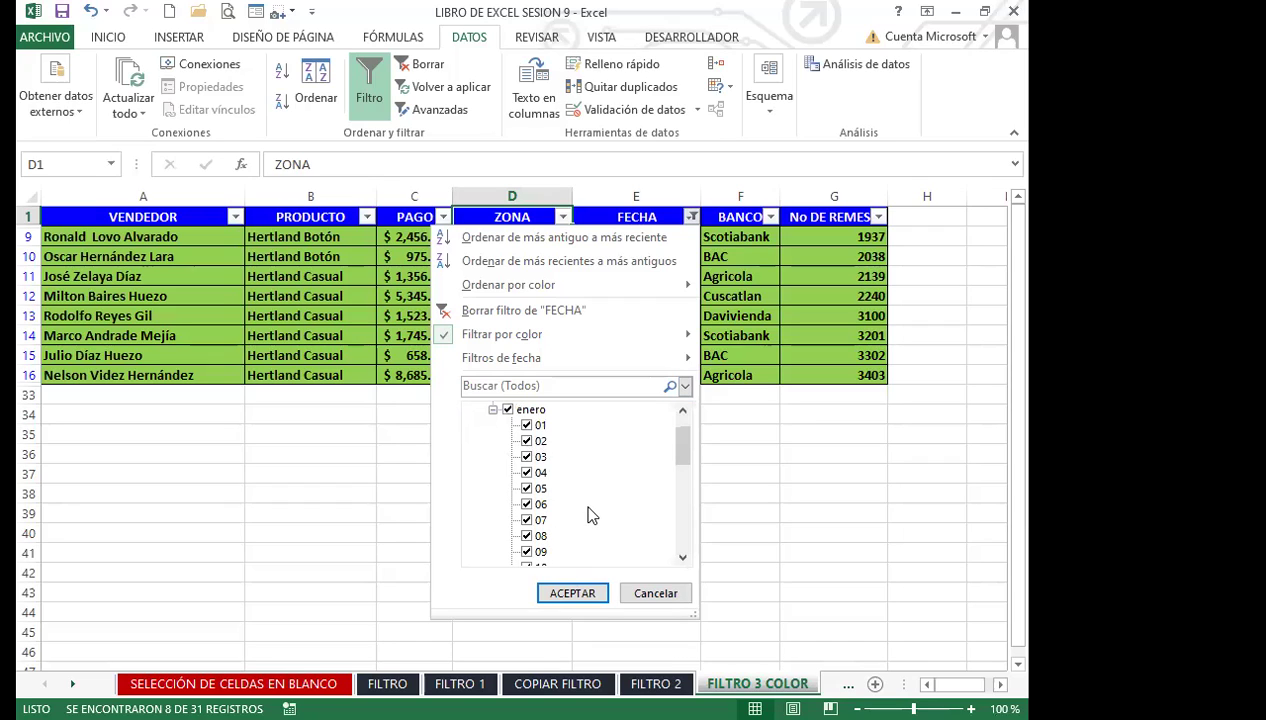
left_click(491, 410)
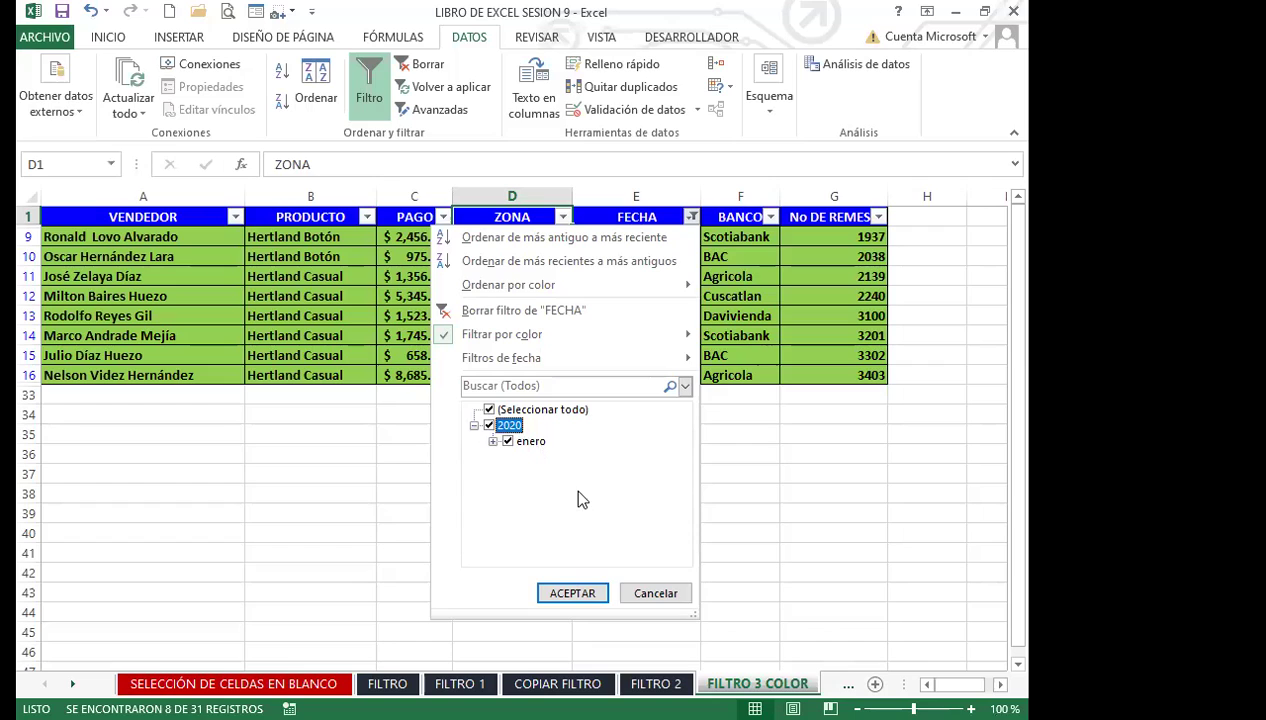
left_click(655, 593)
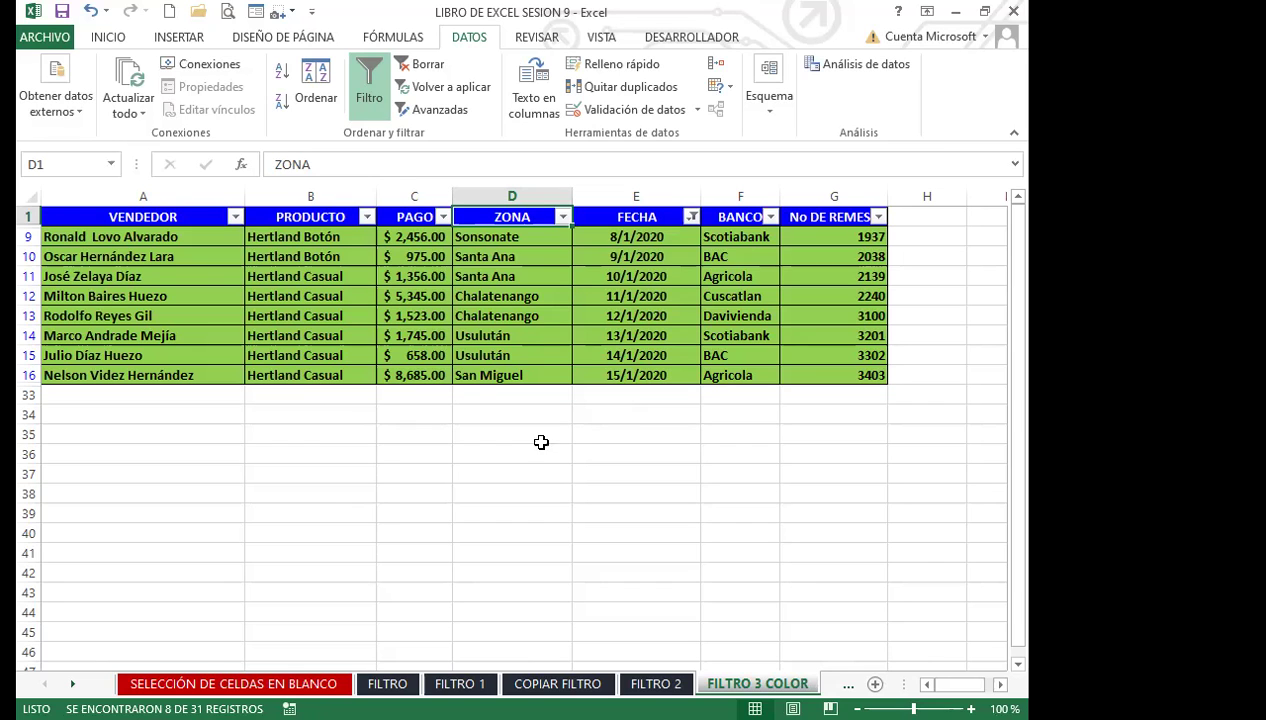
Remove the header filters to restore the full table.
left_click(512, 452)
left_click(370, 90)
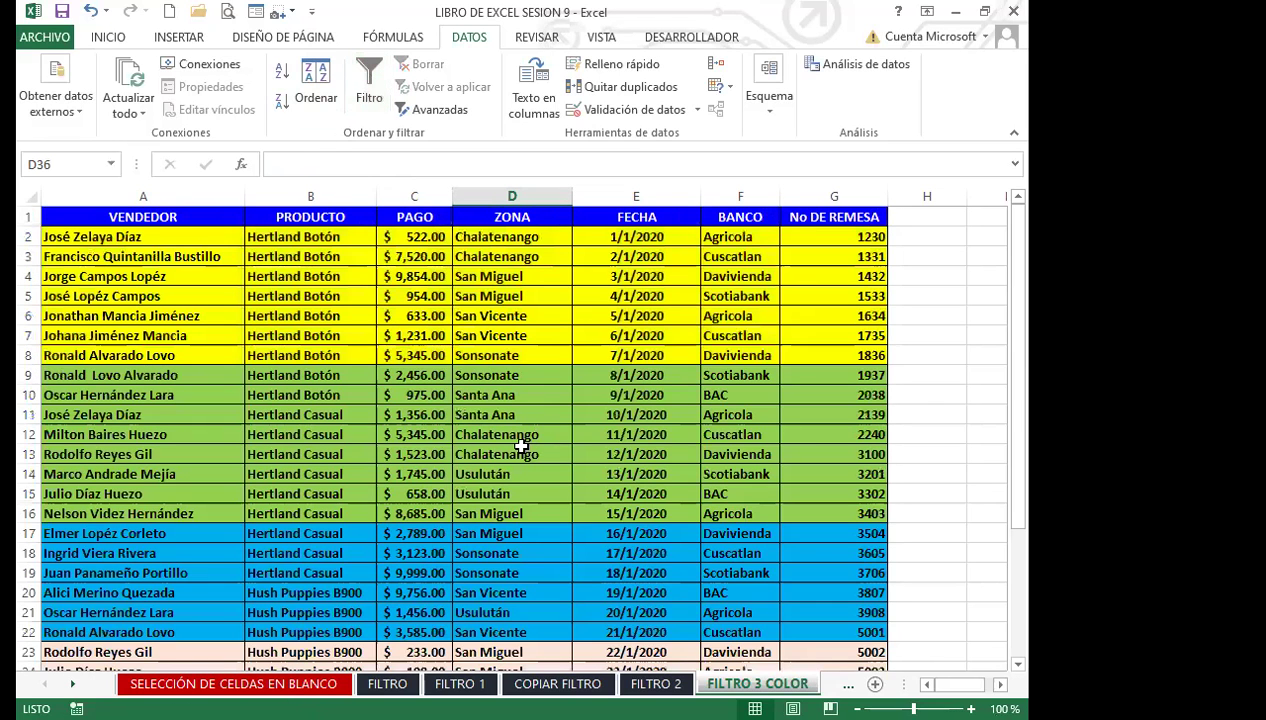
left_click(512, 452)
Turn on the header filters from empty cell H10 beside the table, and remove them from ZONA cell D29.
left_click(960, 393)
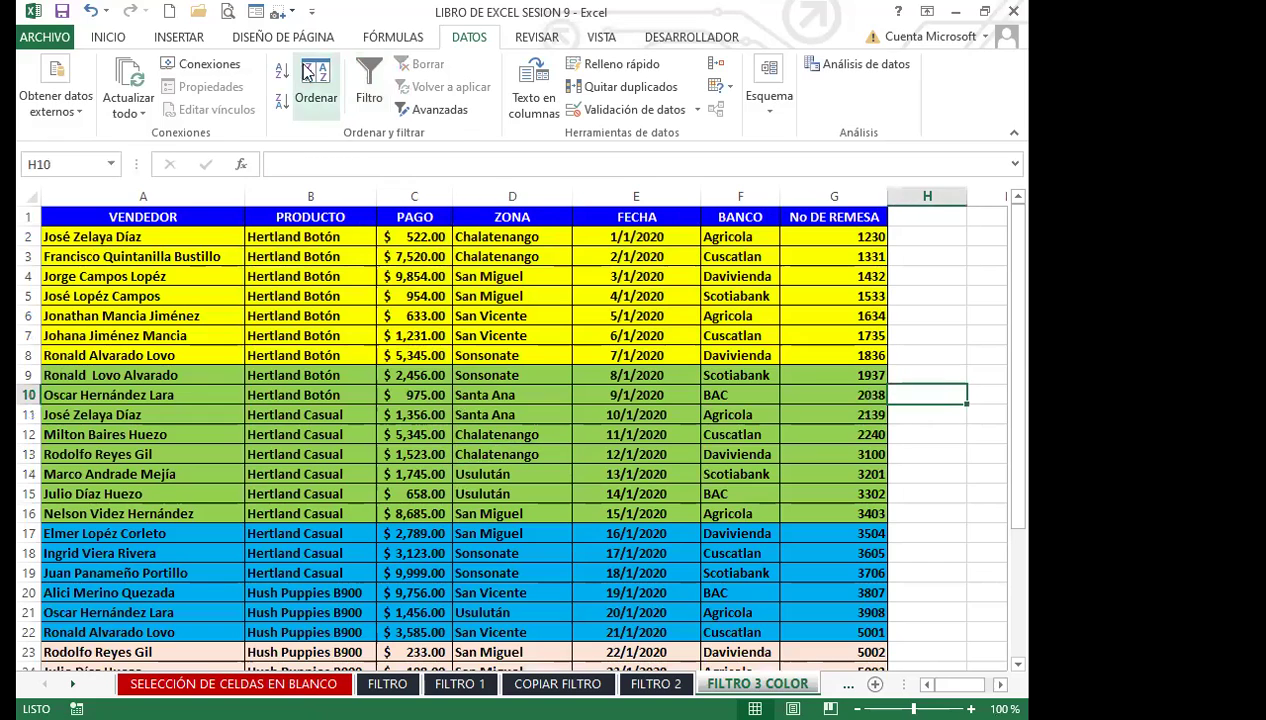
left_click(370, 80)
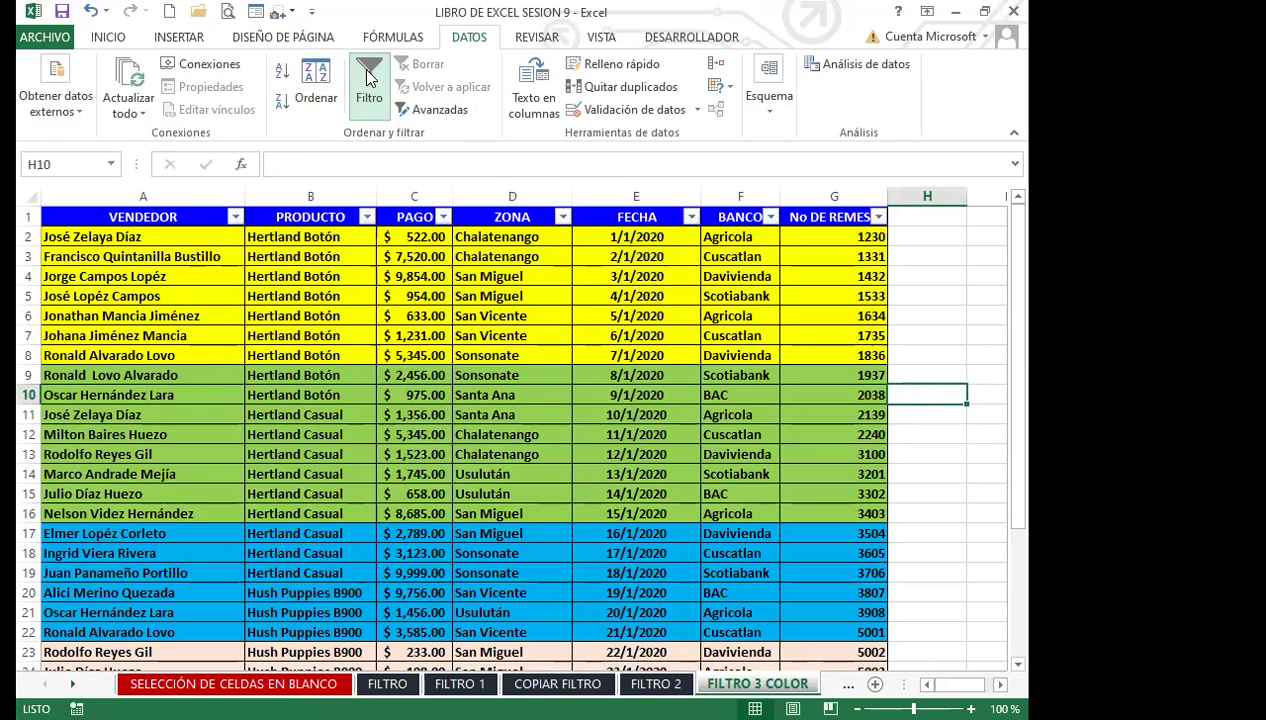
left_click(900, 218)
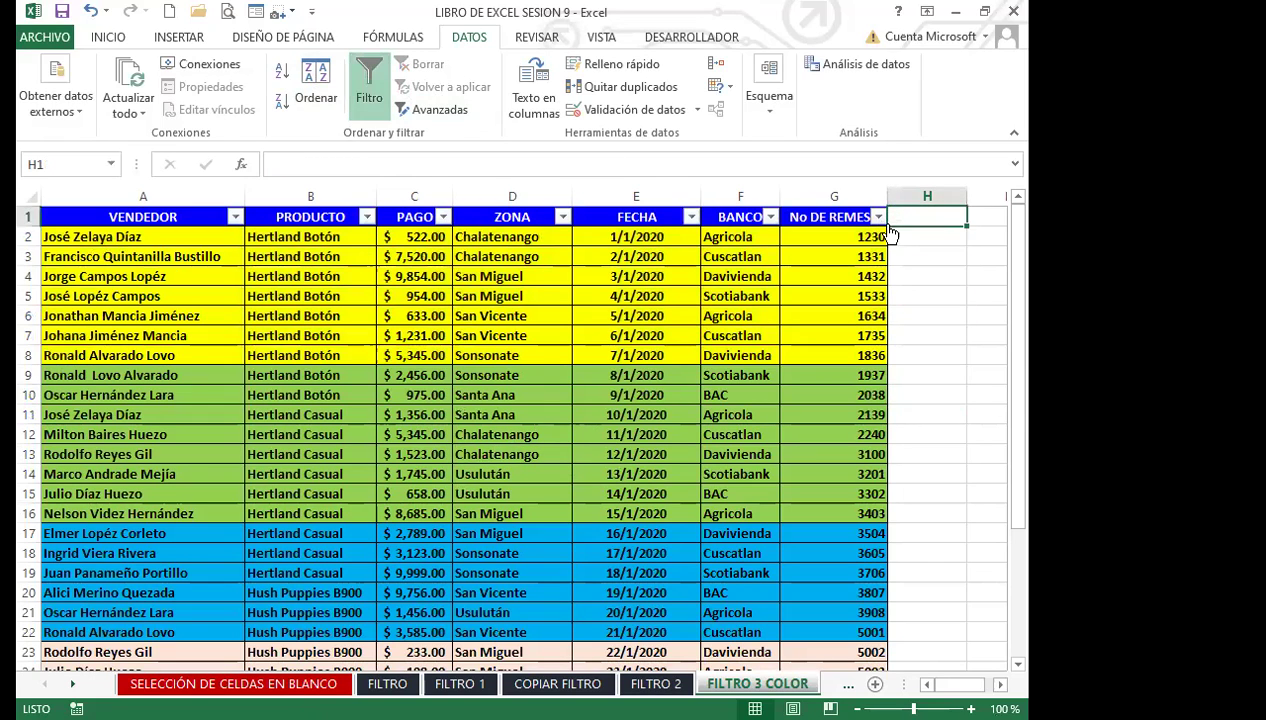
left_click(942, 375)
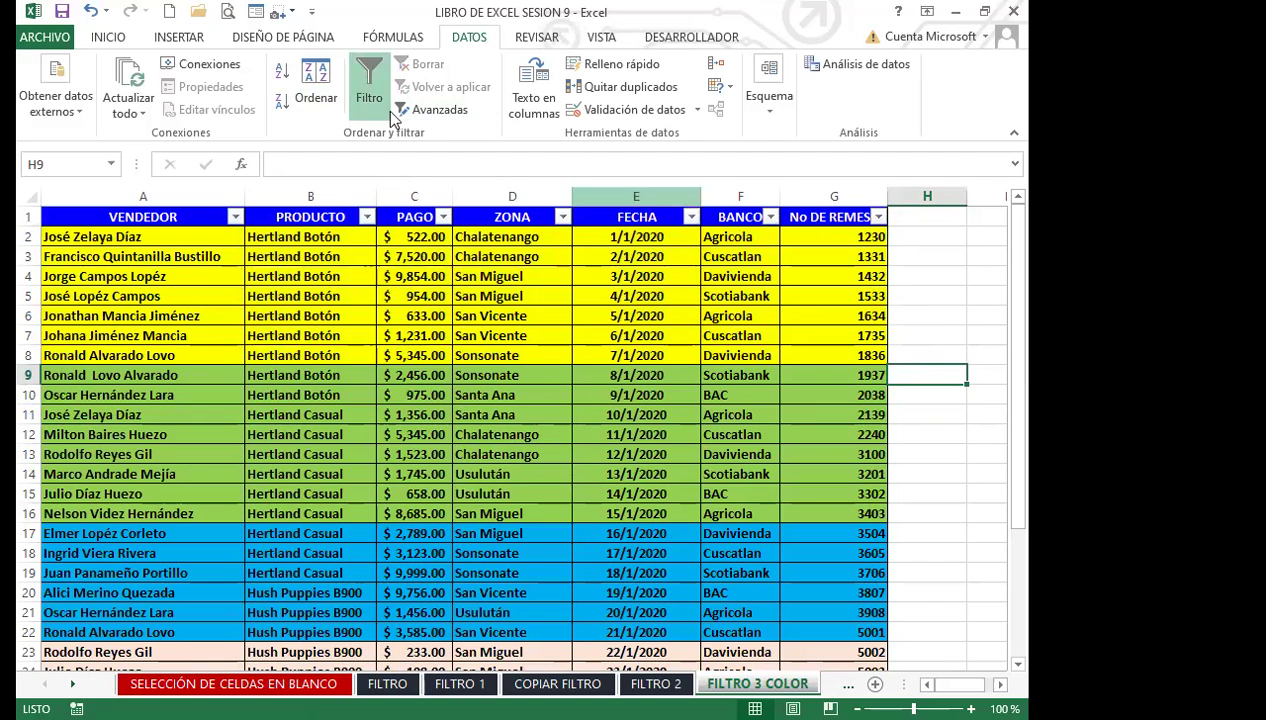
scroll(568, 514, "down", 3)
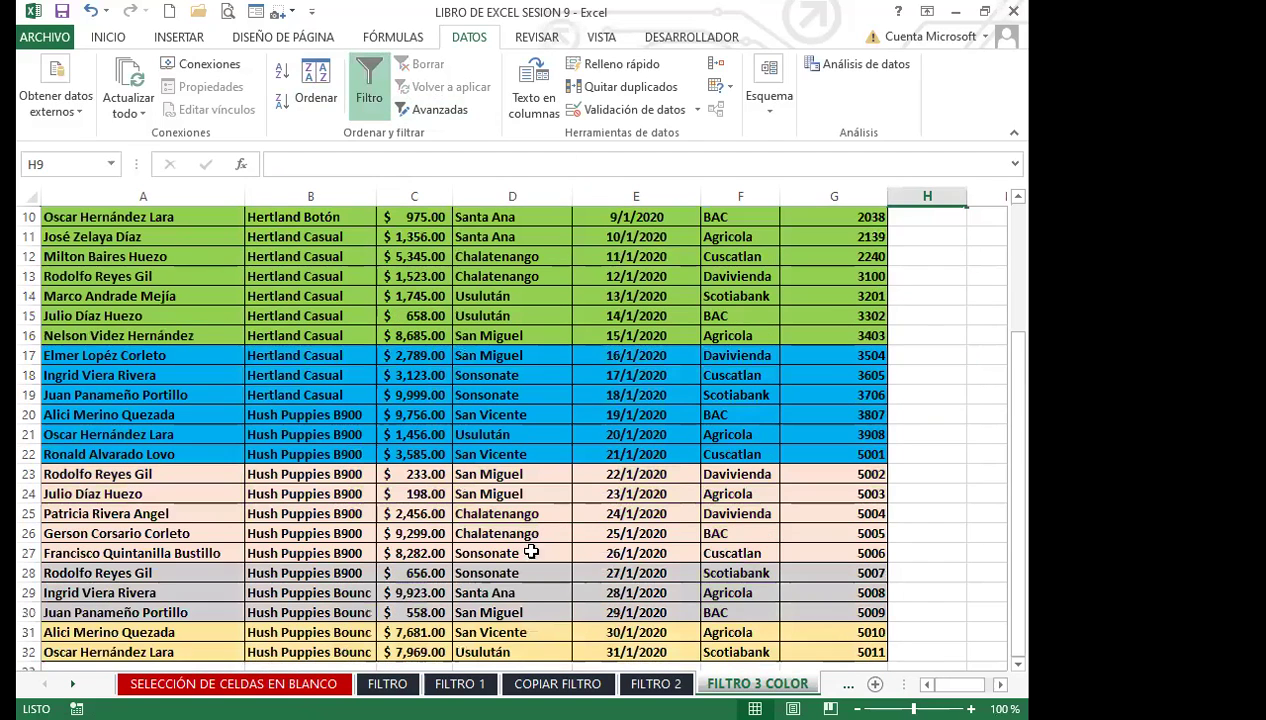
left_click(512, 592)
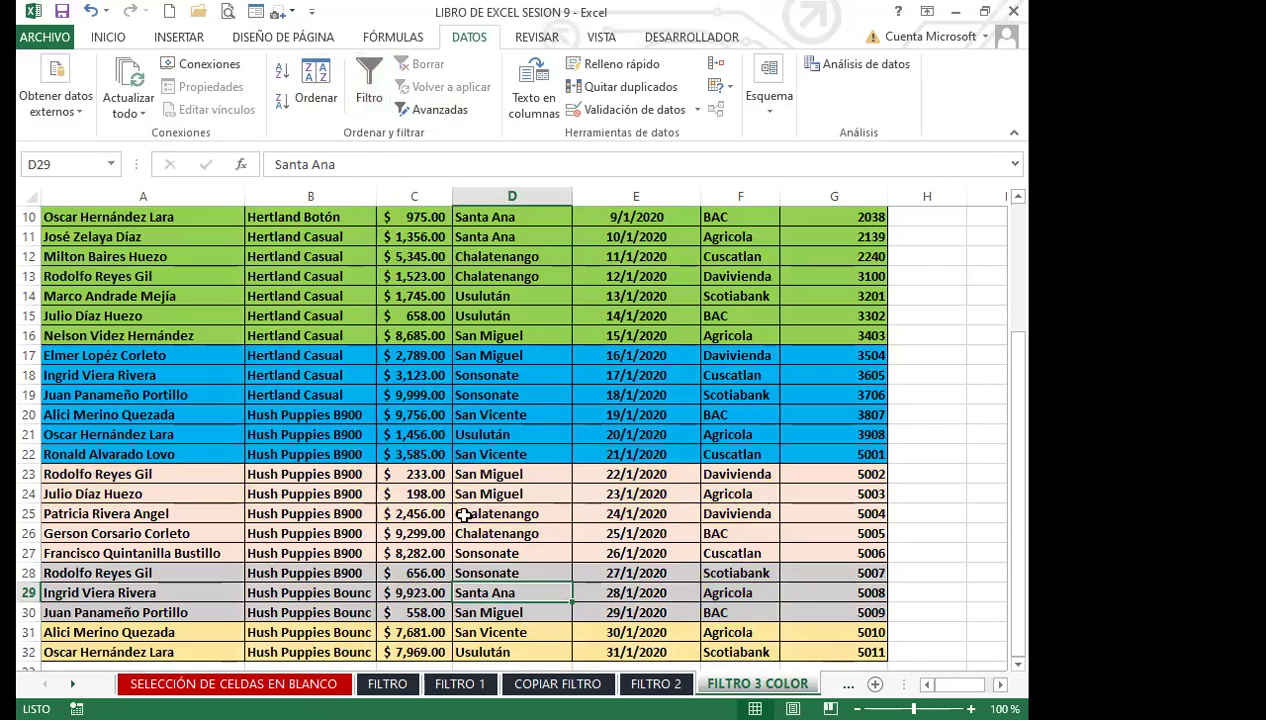
Try applying a filter to only the PAGO and ZONA cells C27:D29, and undo it.
left_click(432, 557)
left_click_drag(428, 555, 572, 598)
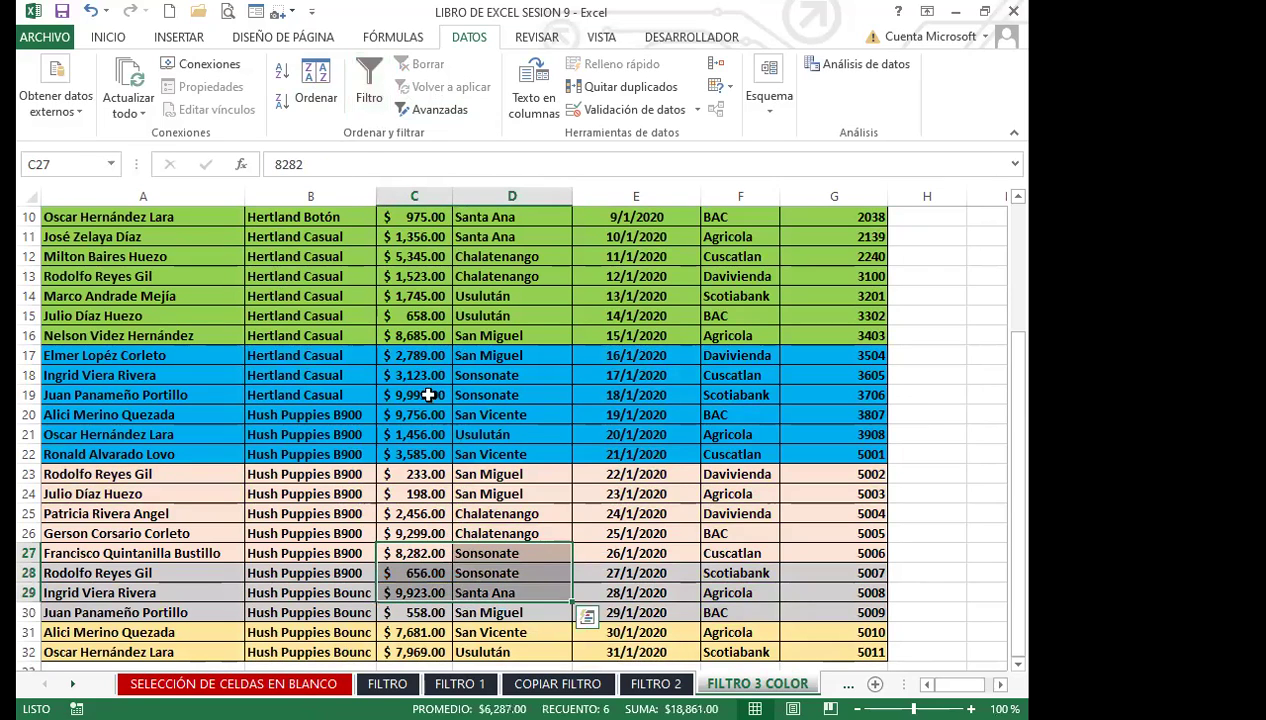
left_click(376, 70)
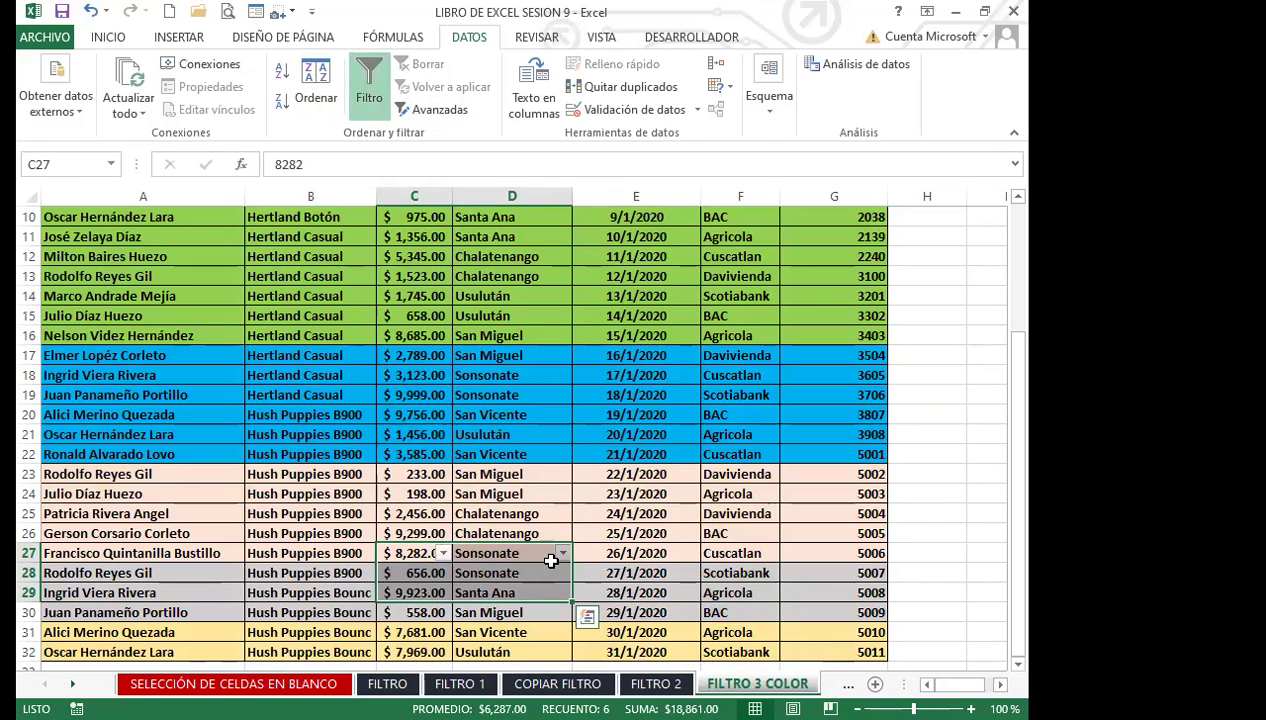
key("ctrl+z")
left_click(531, 525)
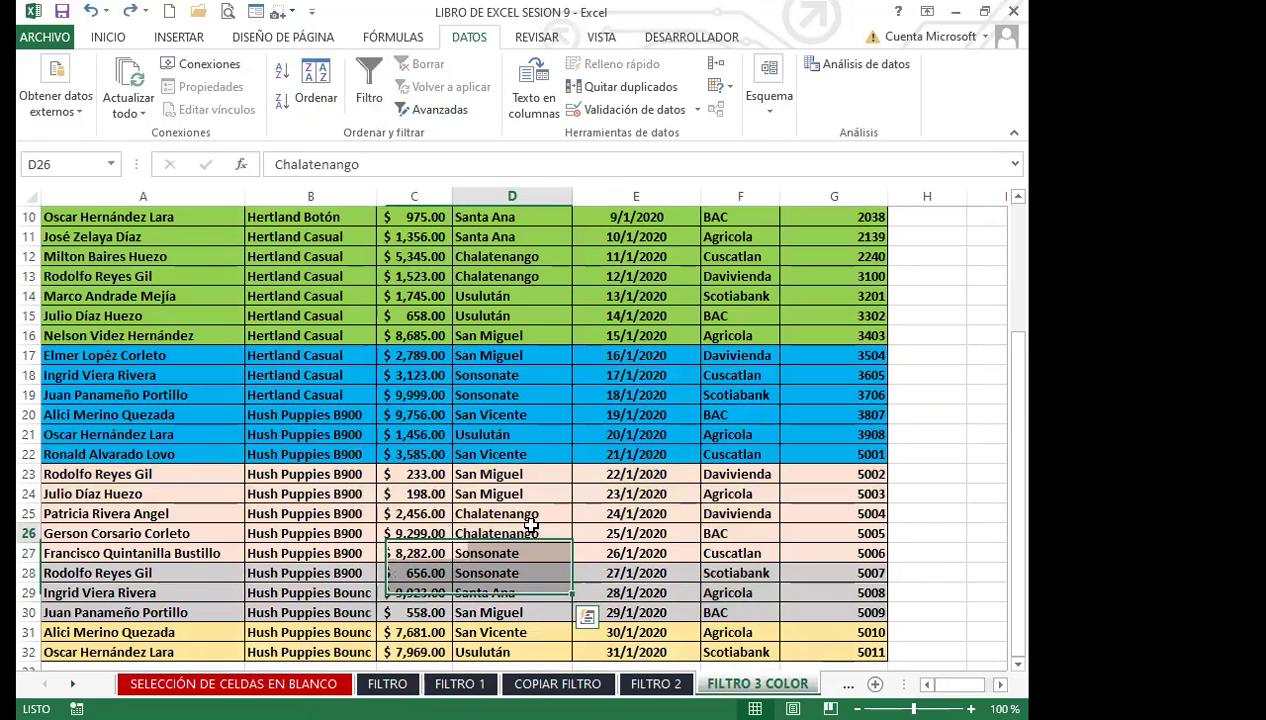
Try applying a filter to only the range A11:E14, and remove it again.
scroll(740, 375, "up", 3)
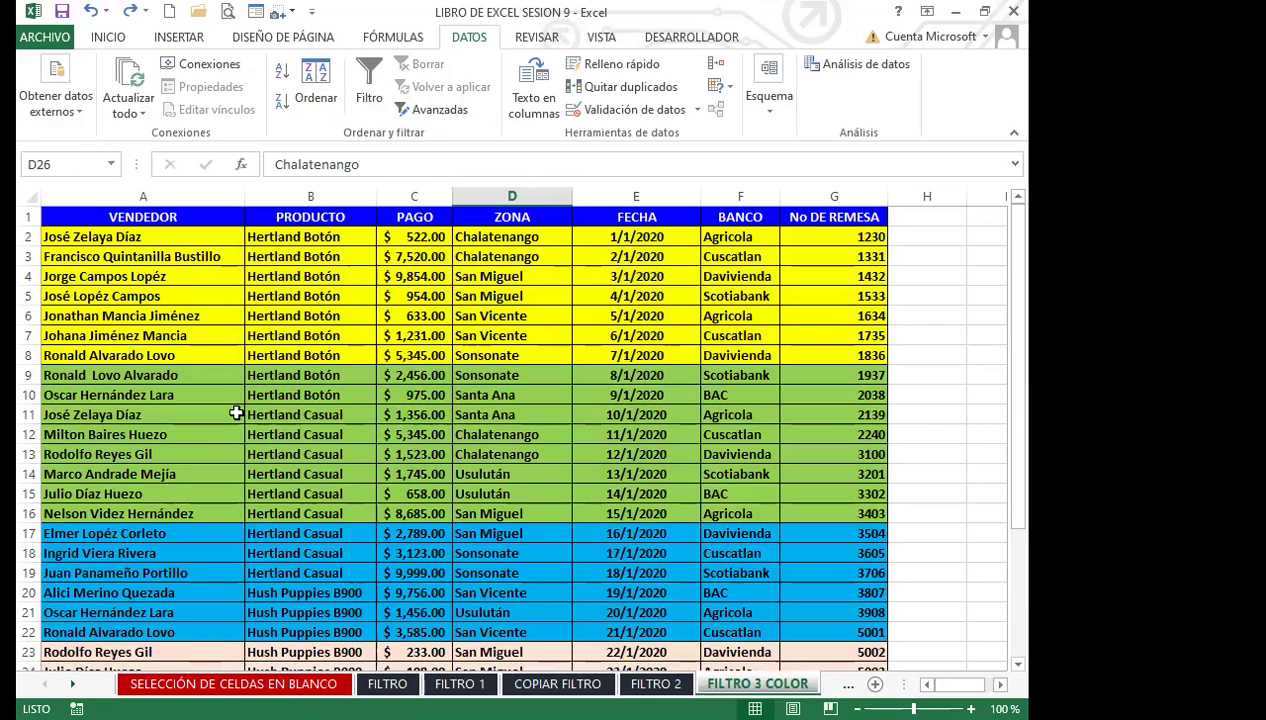
left_click_drag(236, 413, 640, 474)
left_click(369, 90)
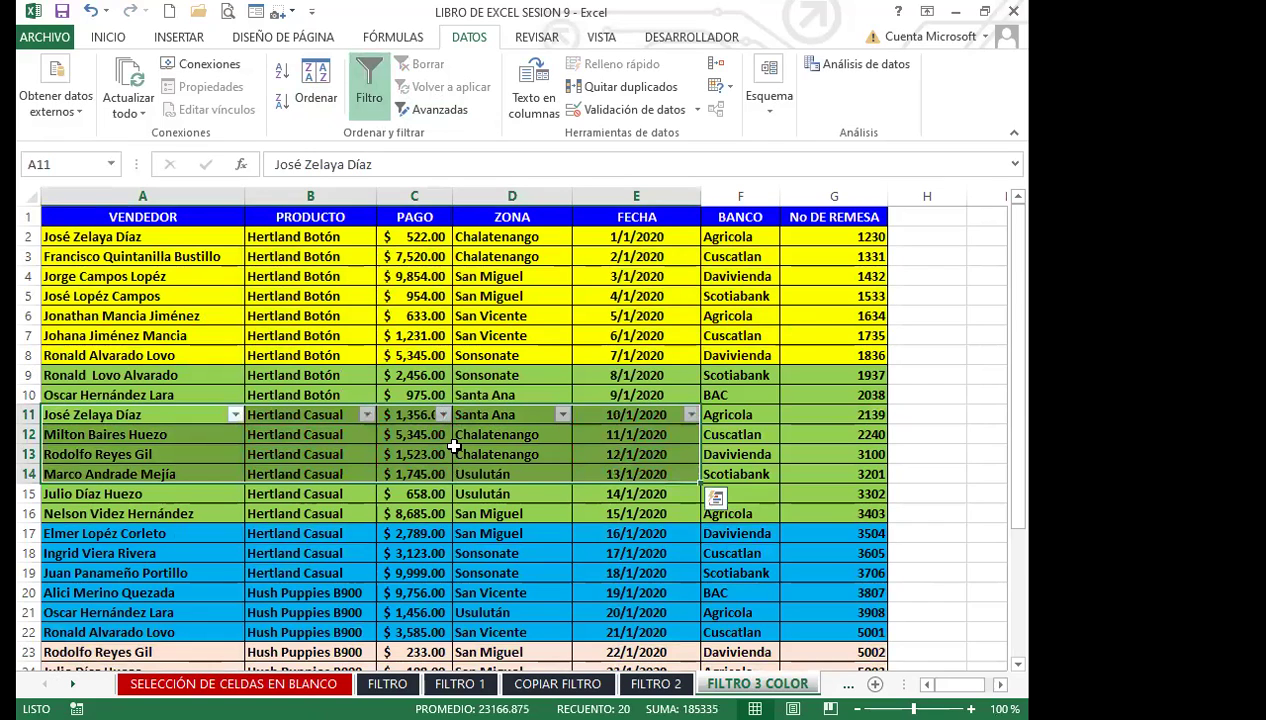
key("ctrl+shift+l")
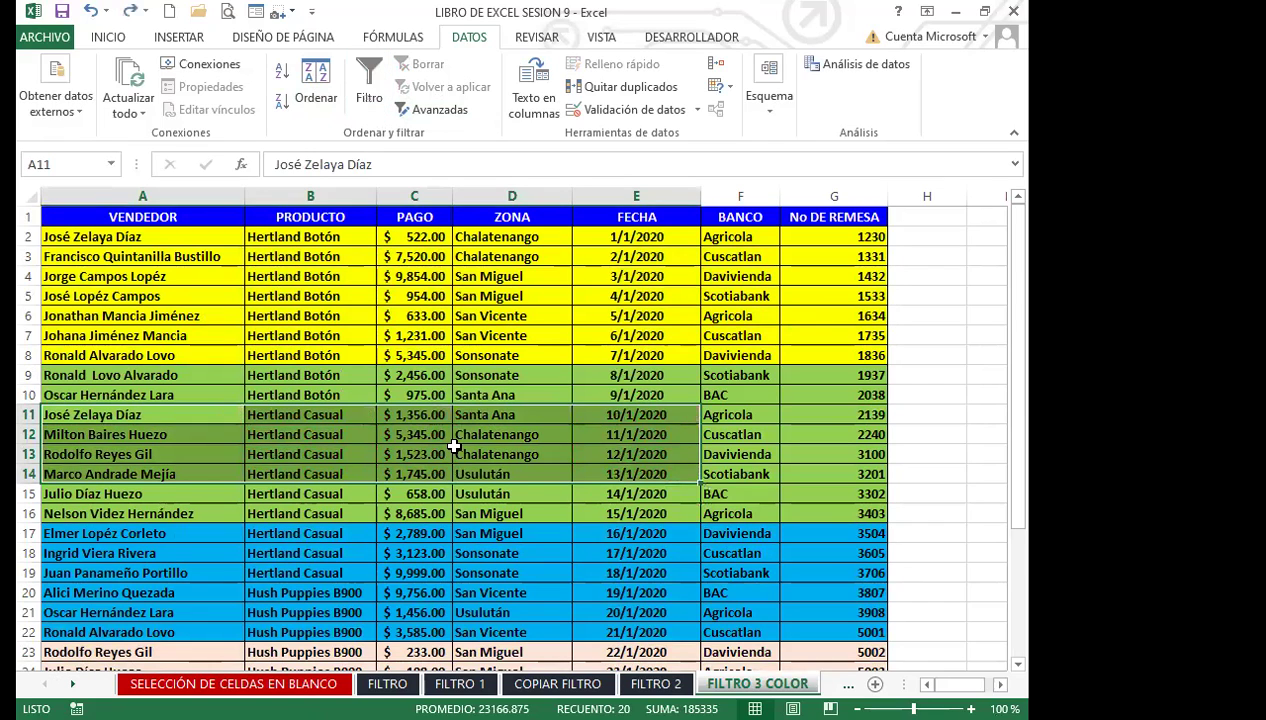
left_click(456, 450)
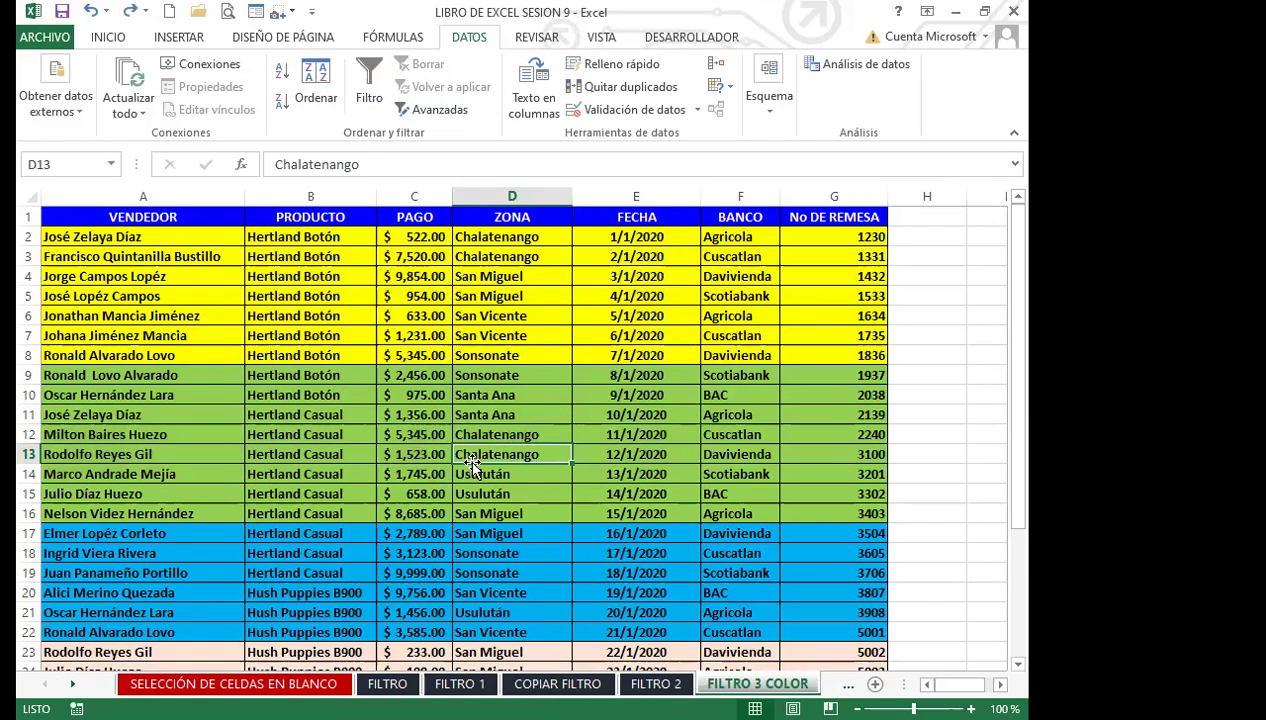
Toggle the header filters on and off, first from the ZONA header and again from empty cell H5.
left_click(500, 217)
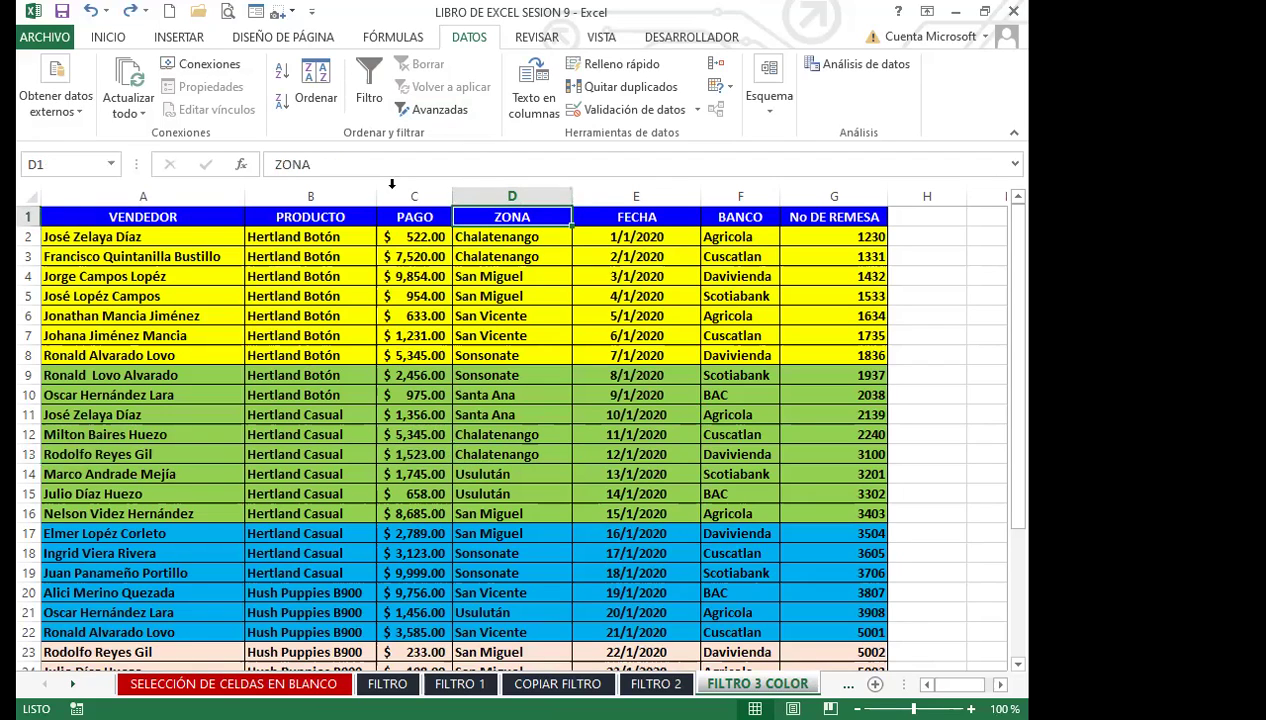
left_click(368, 95)
left_click(368, 92)
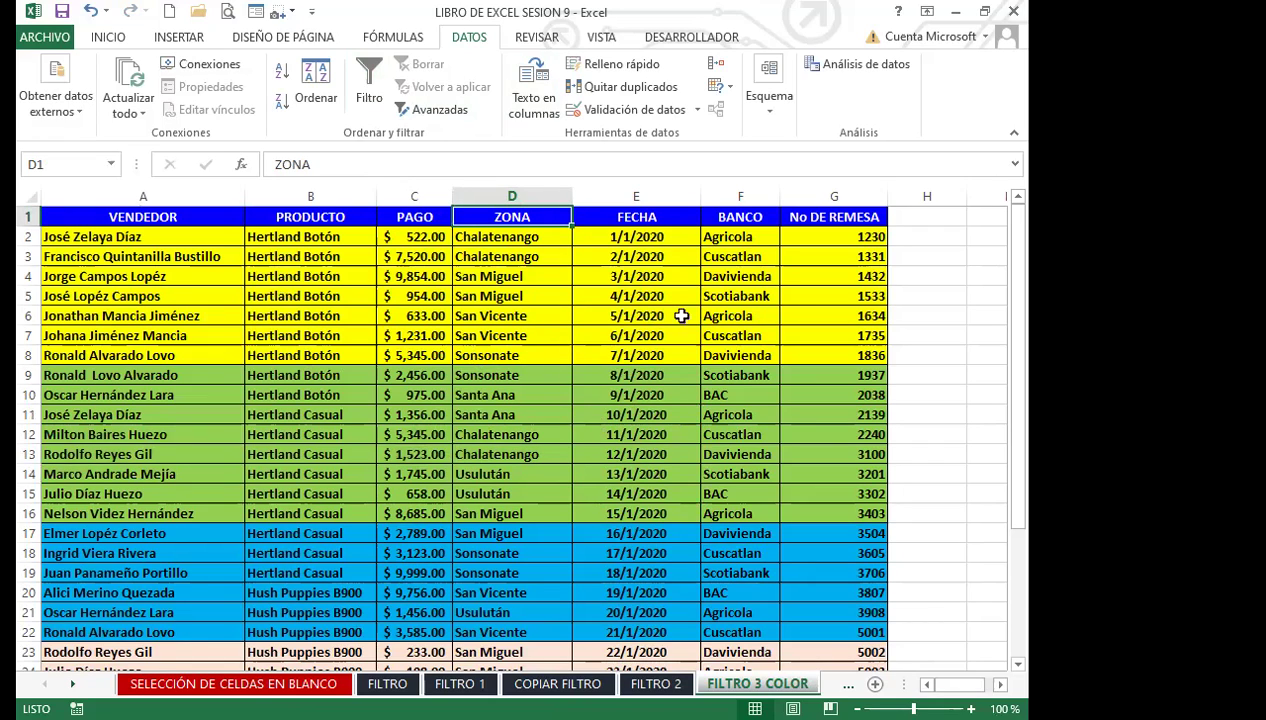
left_click(946, 294)
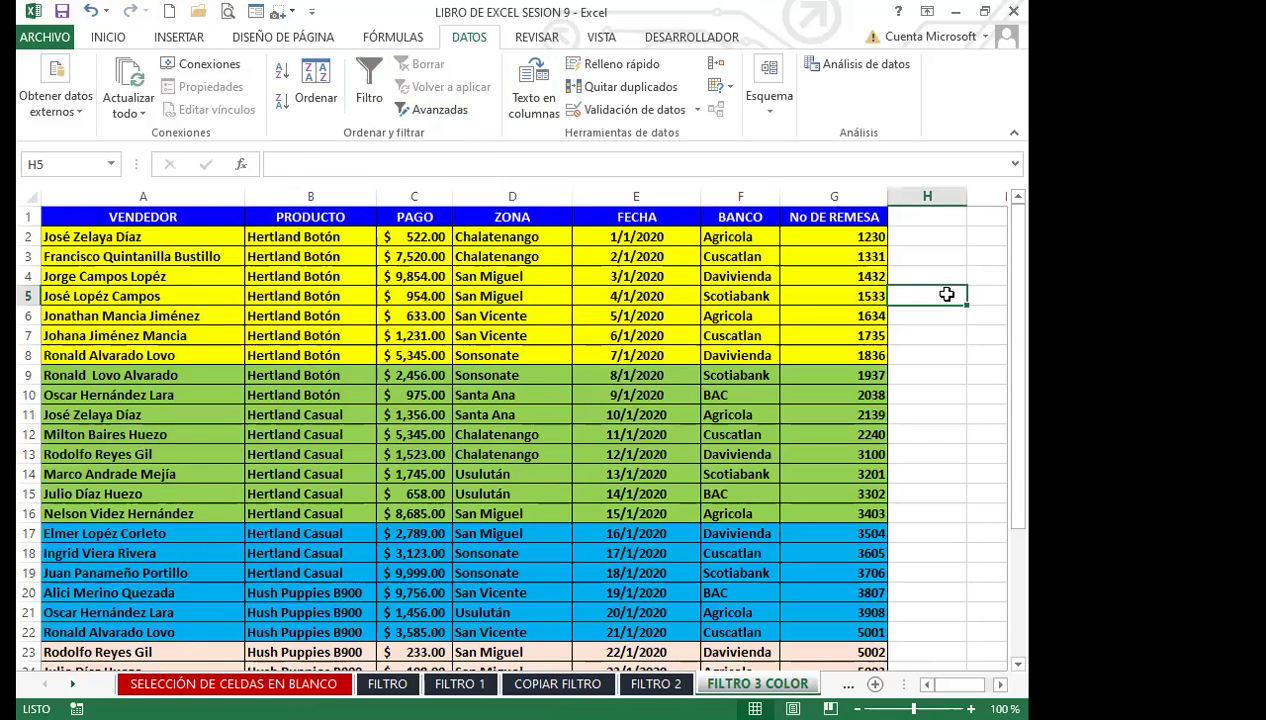
left_click(372, 80)
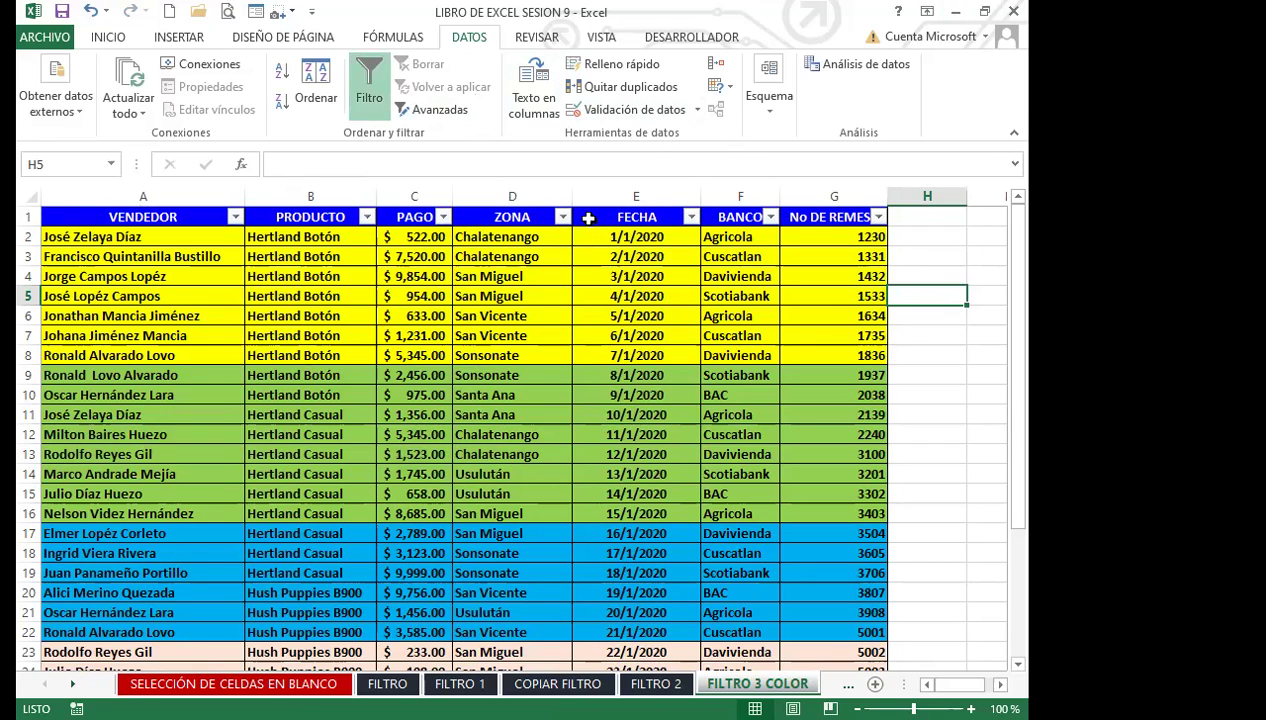
left_click(369, 75)
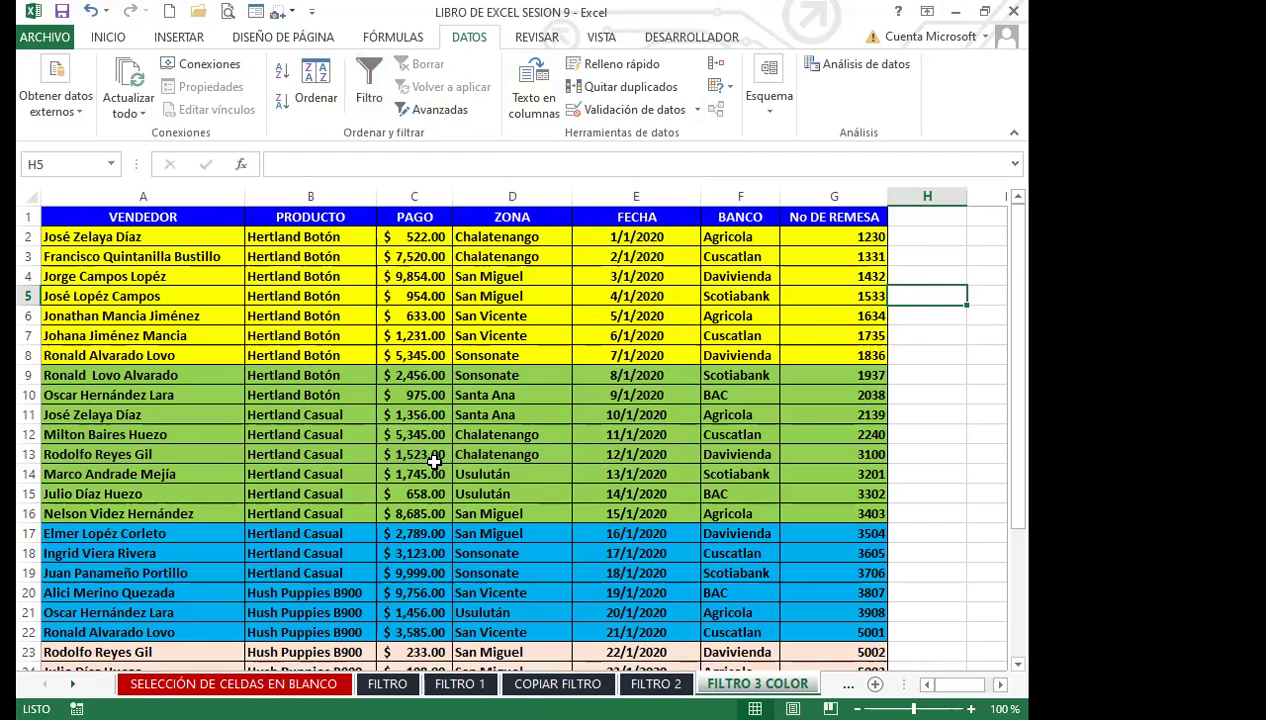
Turn on the header filters from PAGO cell C13 and undo the activation.
left_click(435, 459)
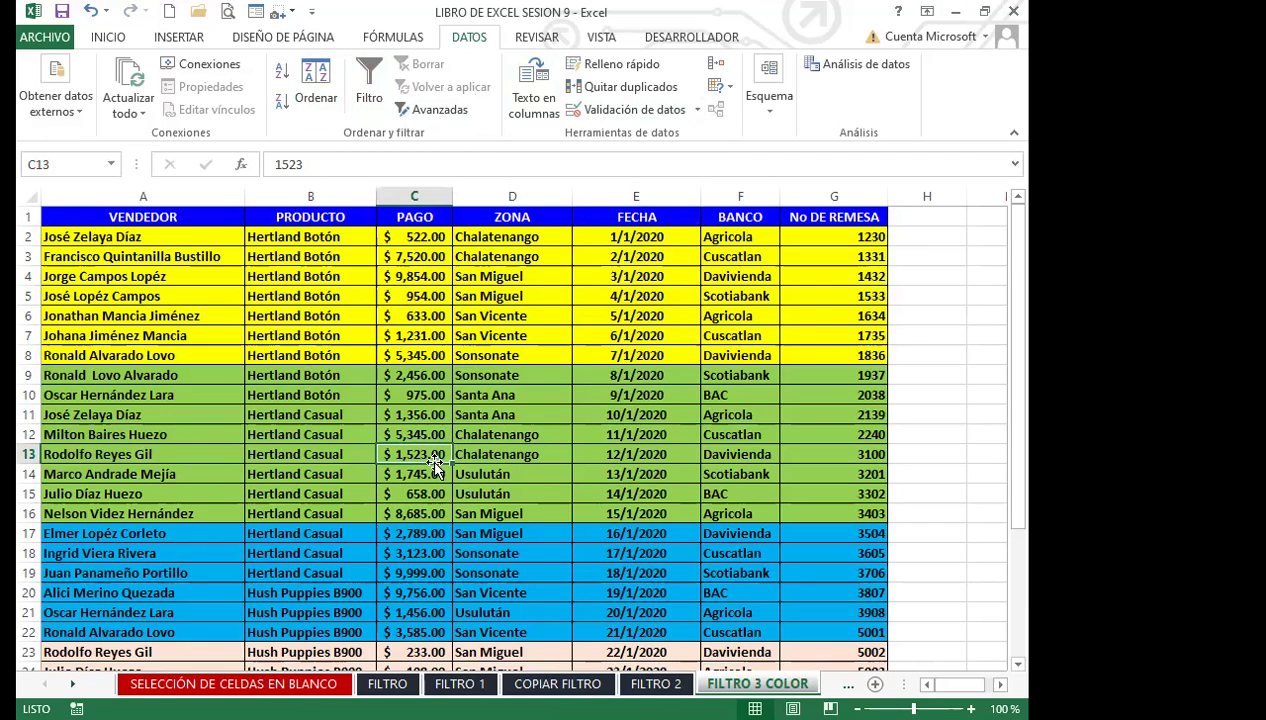
left_click(370, 79)
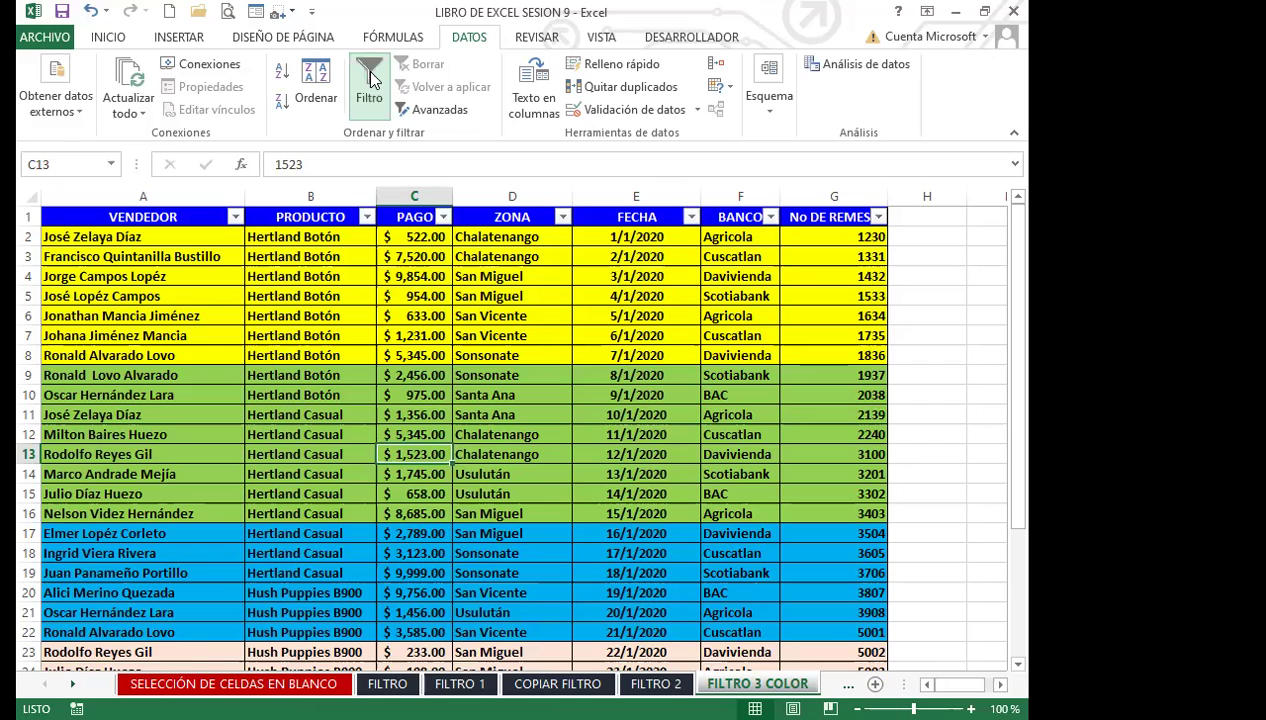
left_click(945, 393)
left_click(88, 14)
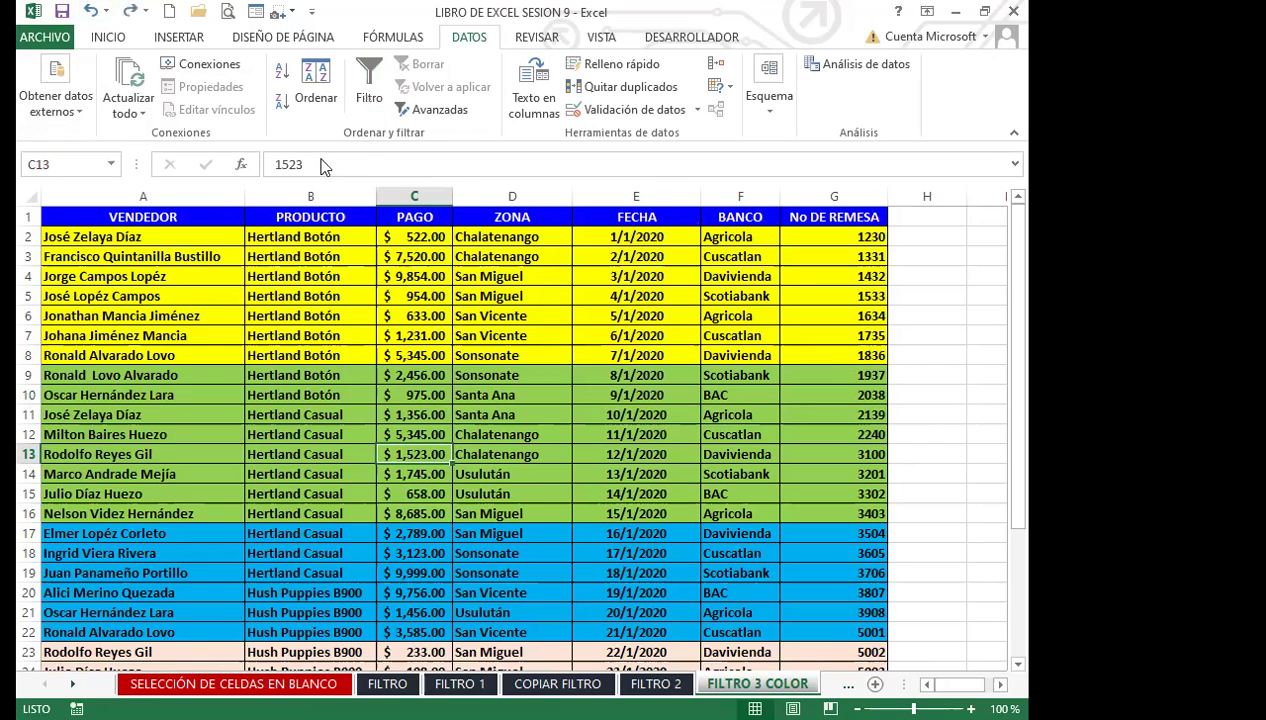
Turn on the header filters from PAGO cell C8, and select empty cell H7 beside the table.
left_click(945, 340)
left_click(430, 358)
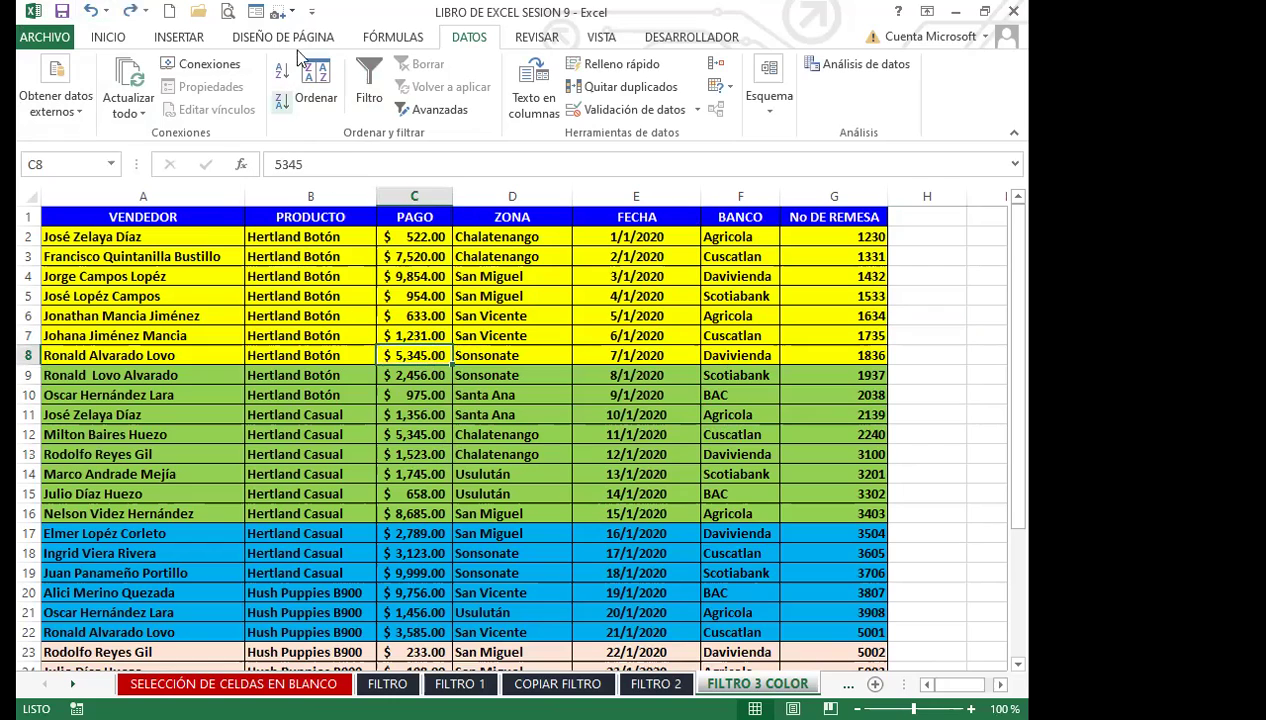
left_click(369, 80)
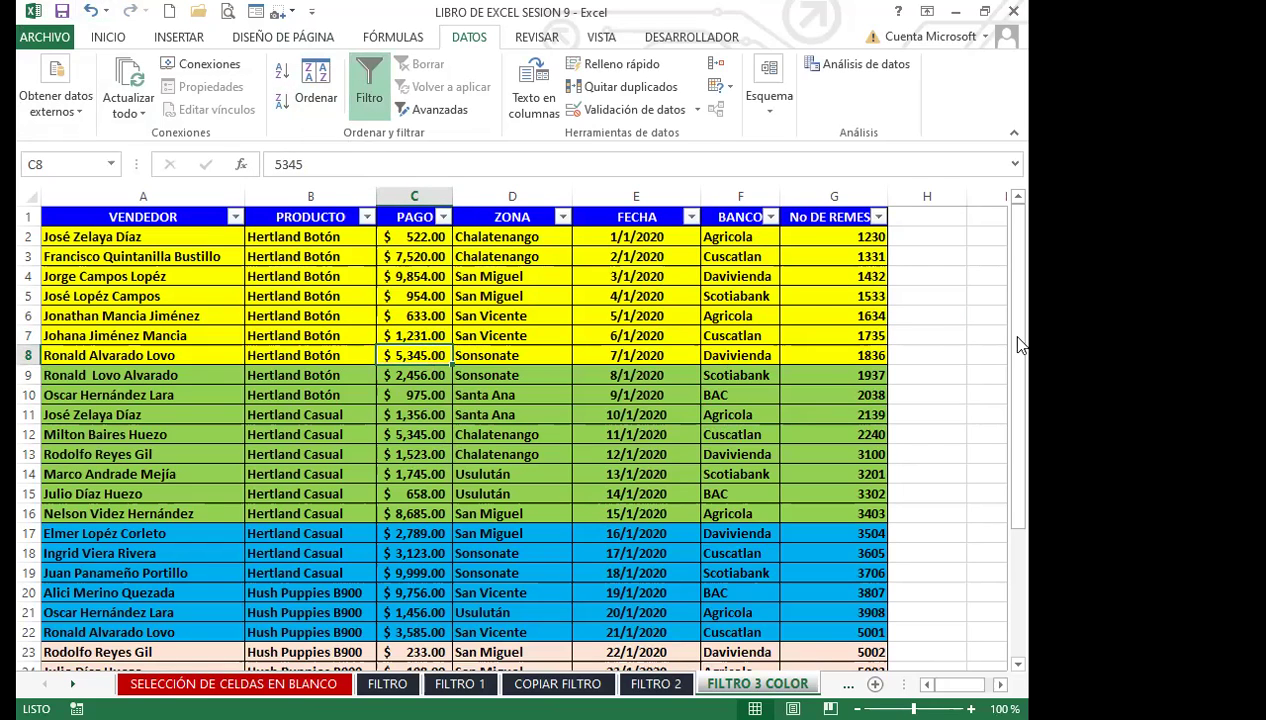
left_click(940, 334)
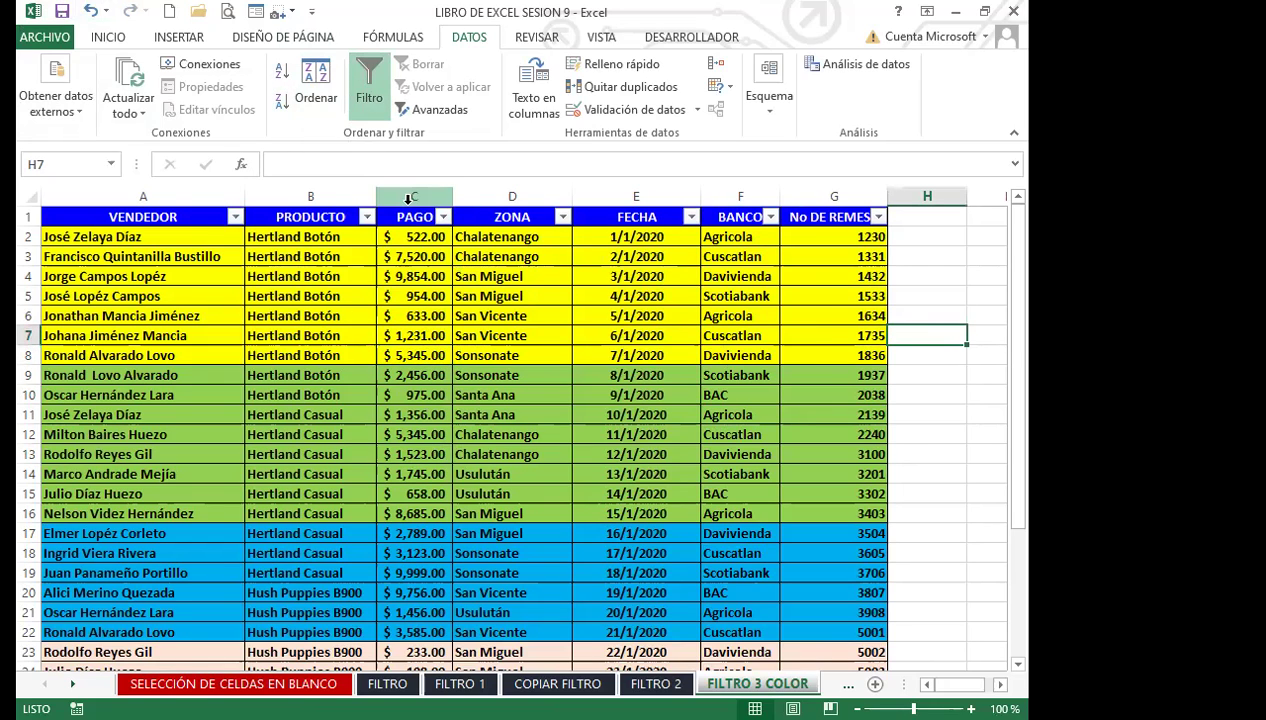
Turn off the header filters and turn them on again from PAGO header C1.
left_click(365, 73)
left_click_drag(455, 334, 372, 312)
left_click(409, 337)
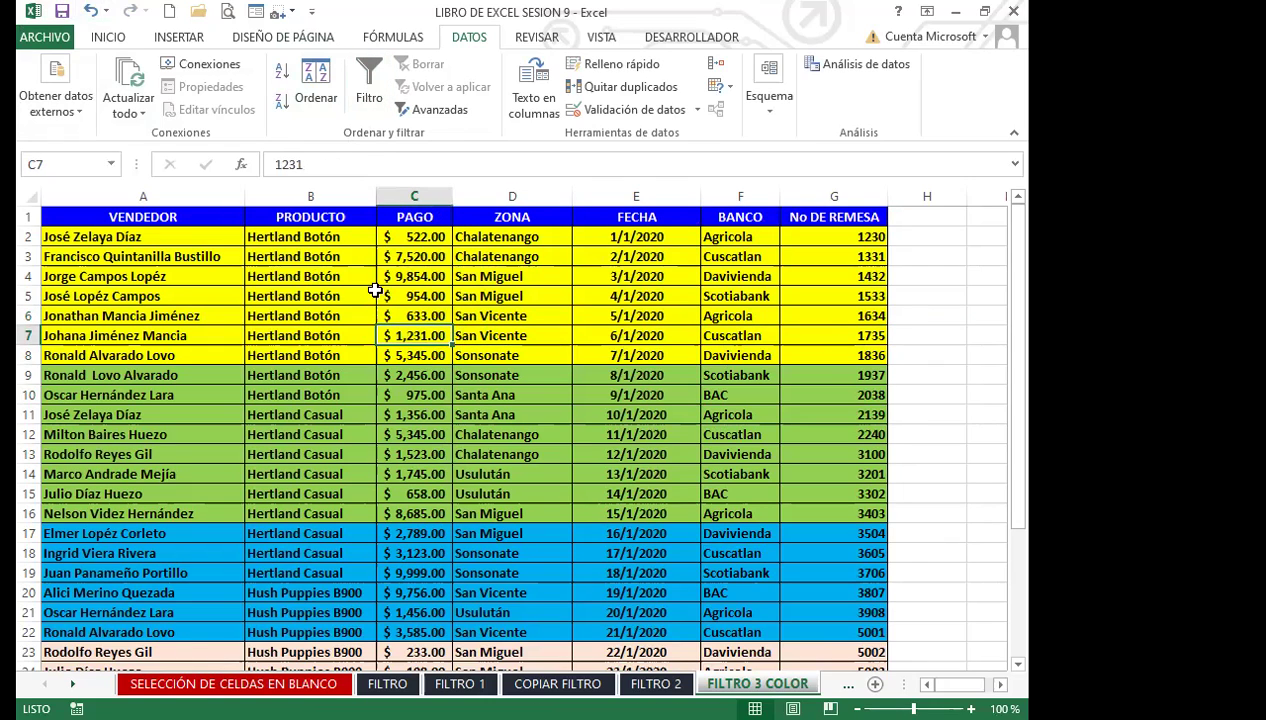
left_click(414, 216)
left_click(367, 72)
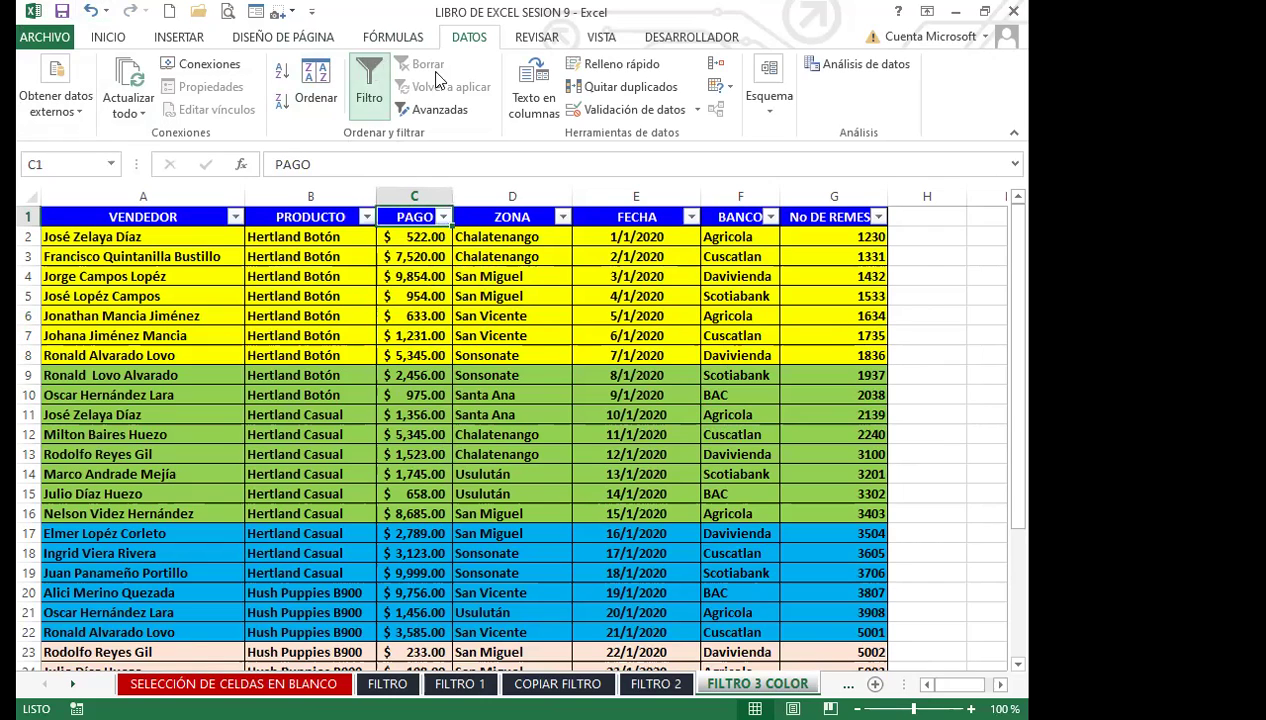
Turn off the header filters from PAGO cell C11.
left_click(422, 278)
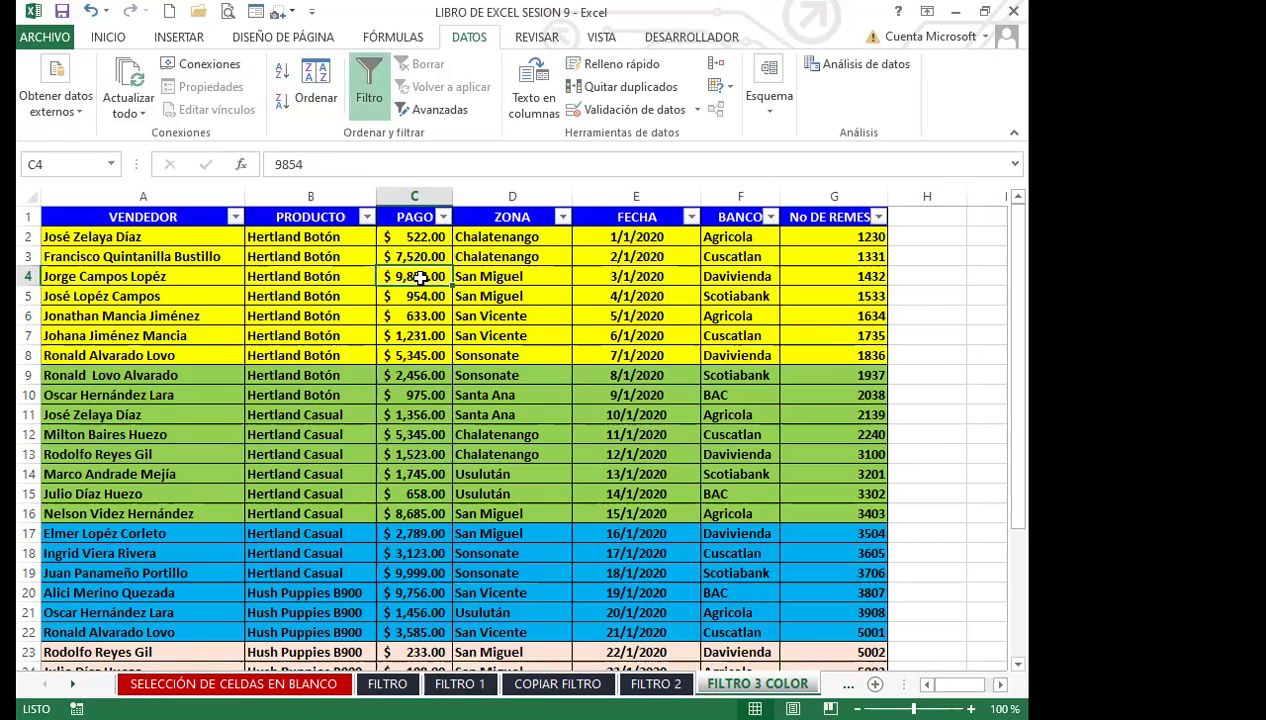
left_click(939, 276)
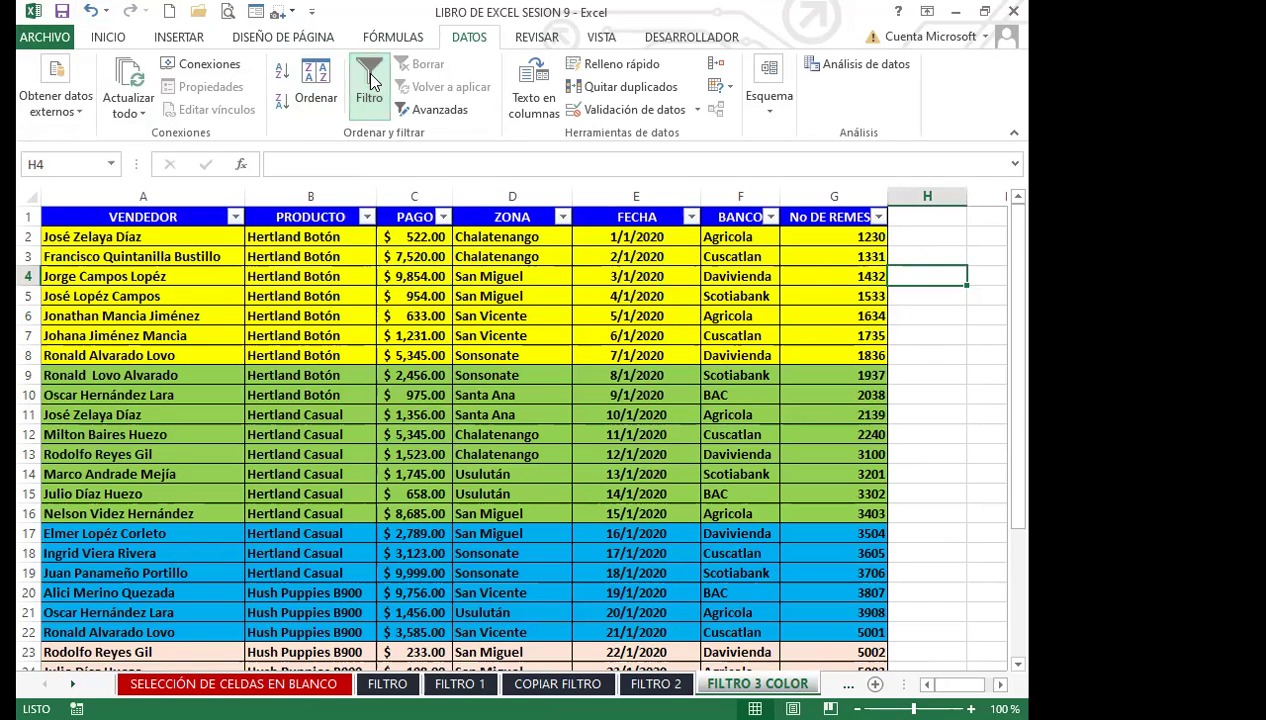
left_click(425, 416)
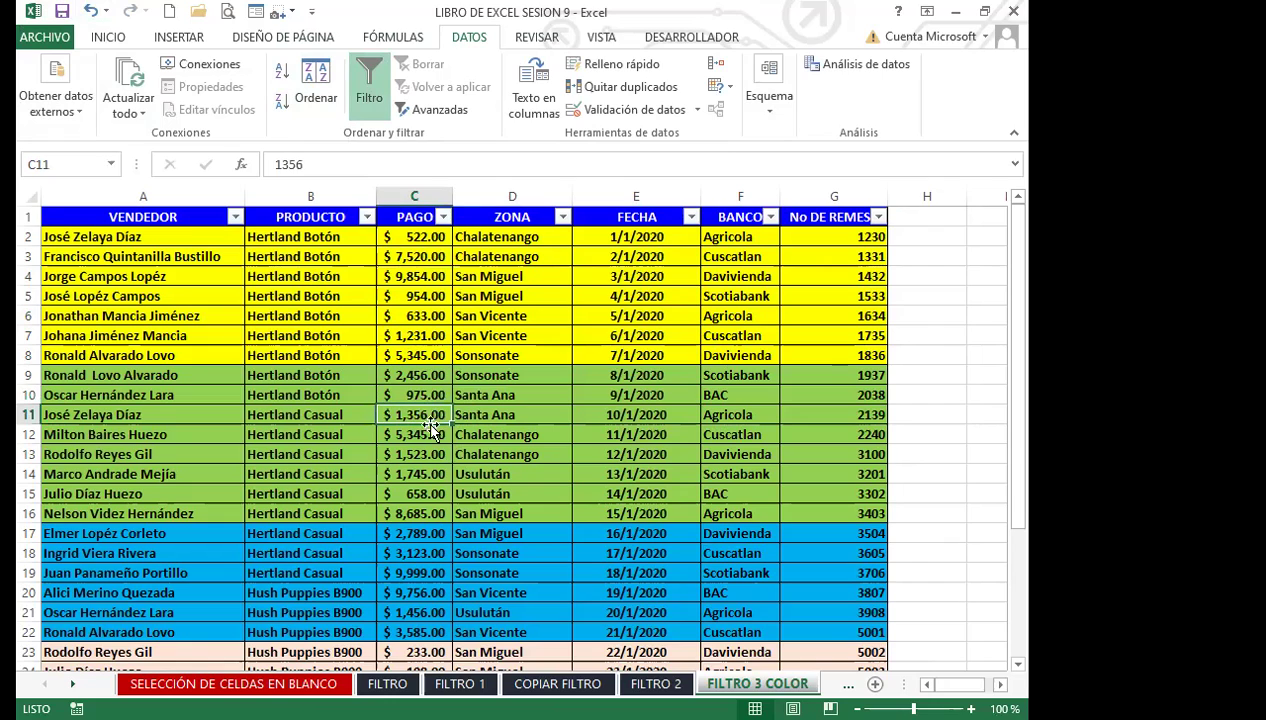
left_click(366, 98)
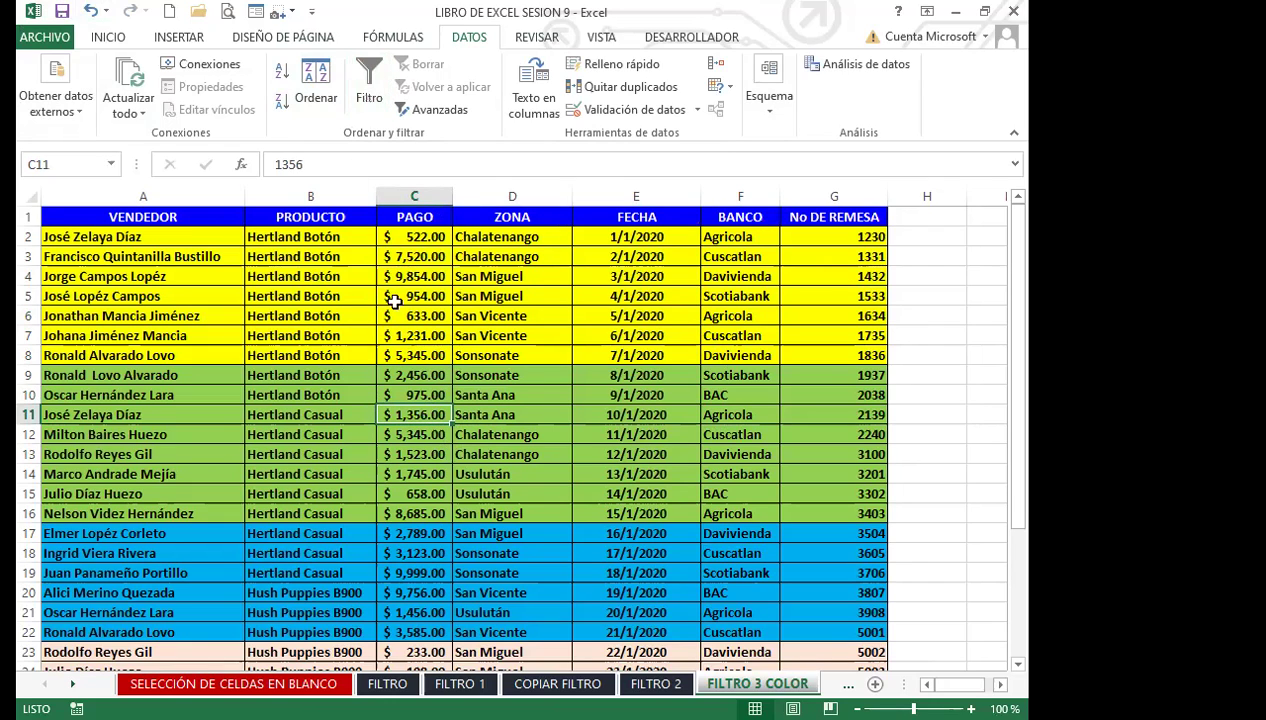
Turn on the header filters from ZONA cell D10 and turn them off from PRODUCTO cell B4.
left_click(505, 395)
left_click(370, 74)
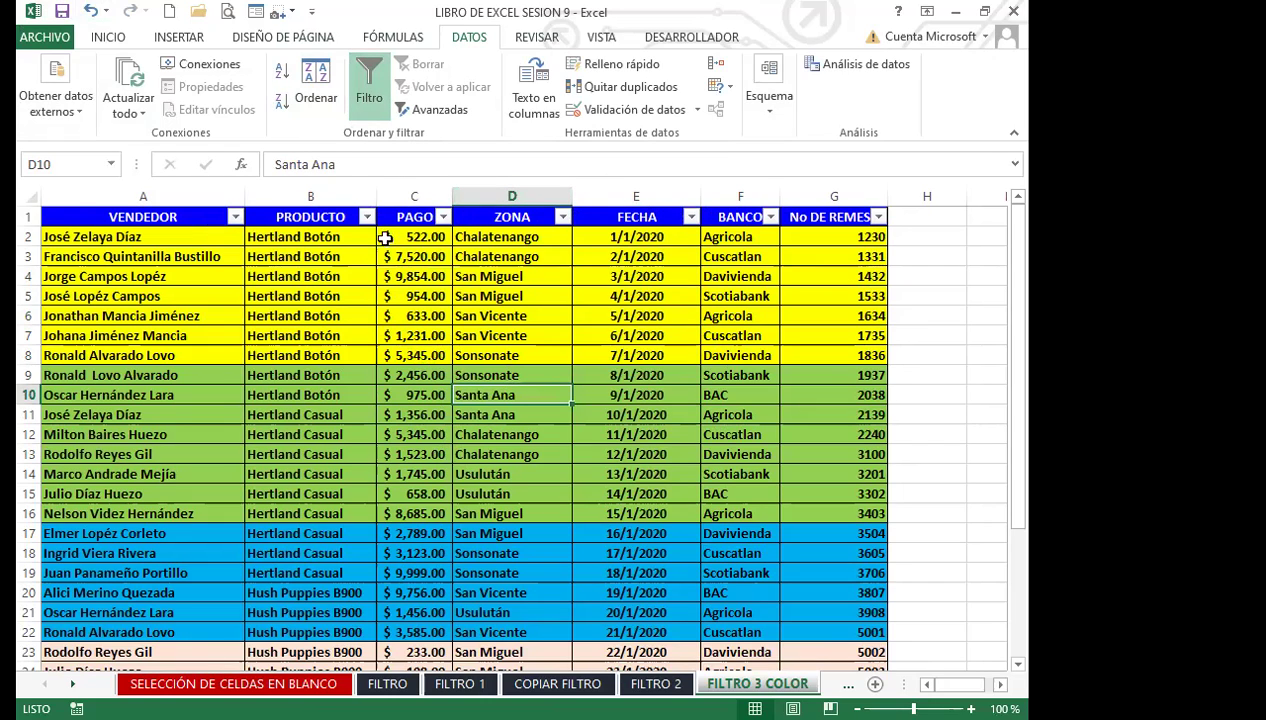
left_click(360, 275)
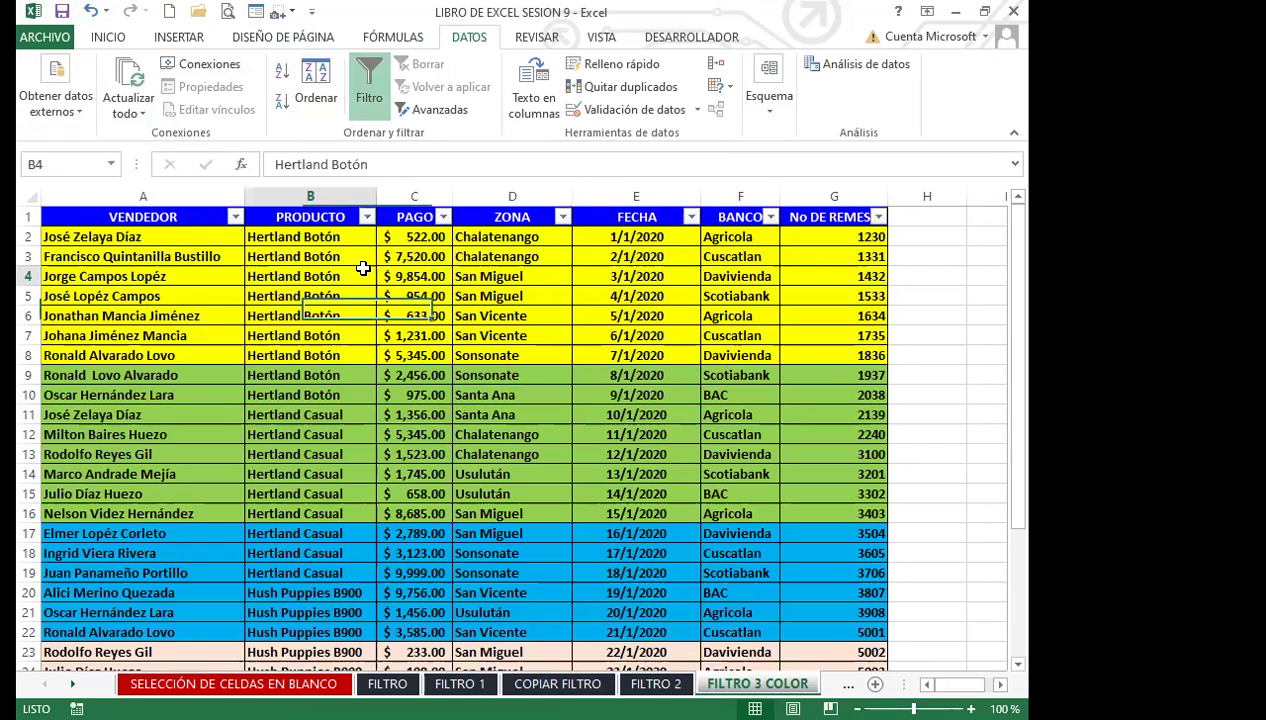
left_click(369, 82)
Turn on the header filters from ZONA header D1 and select ZONA cell D5.
left_click(535, 297)
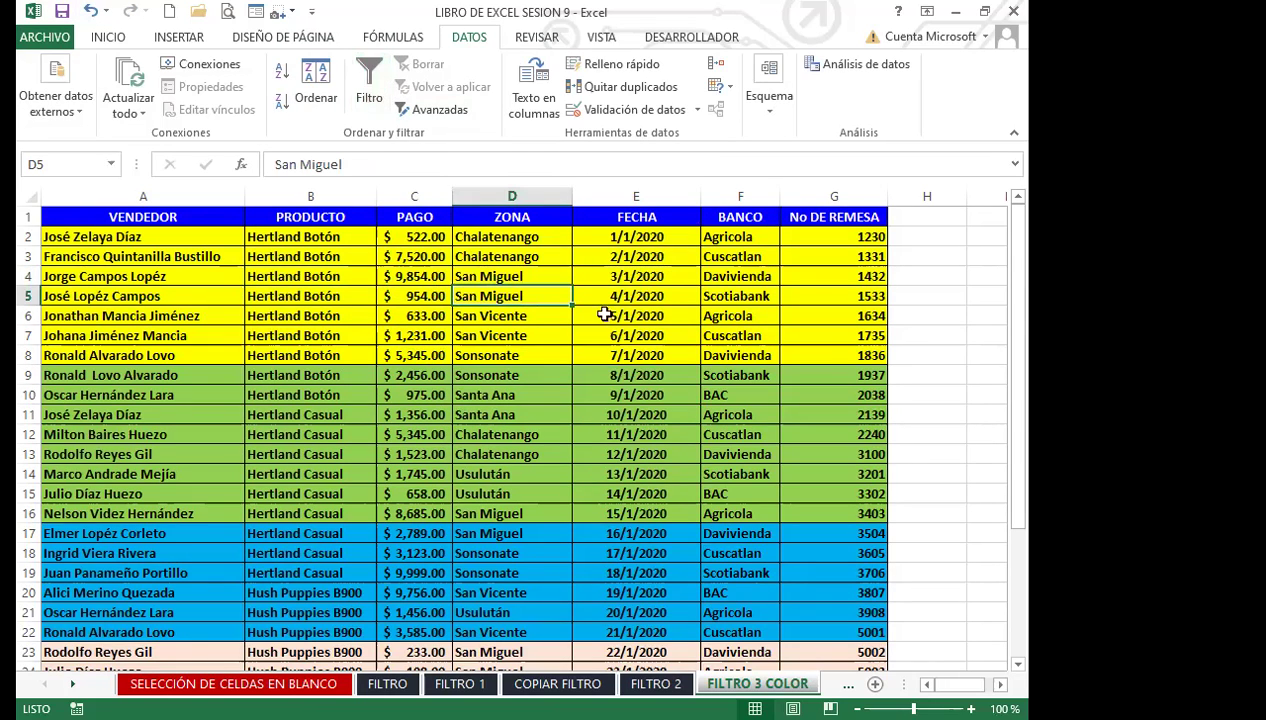
left_click(548, 330)
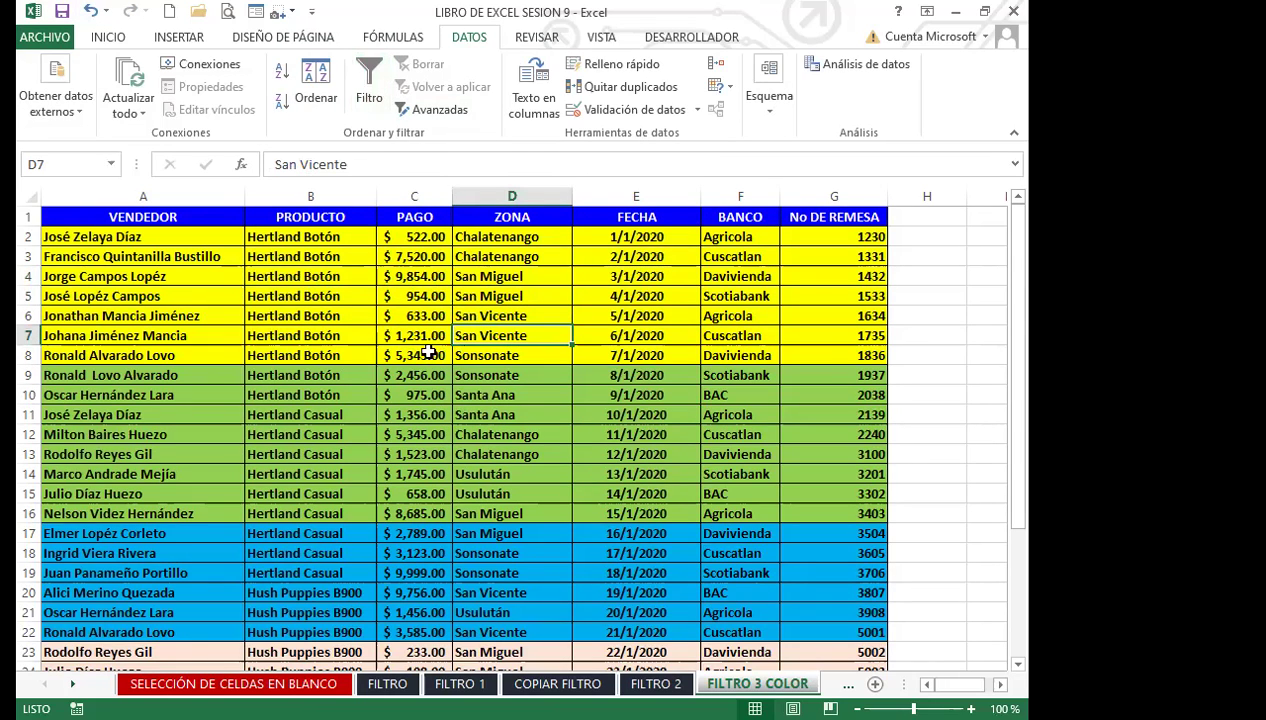
left_click(300, 278)
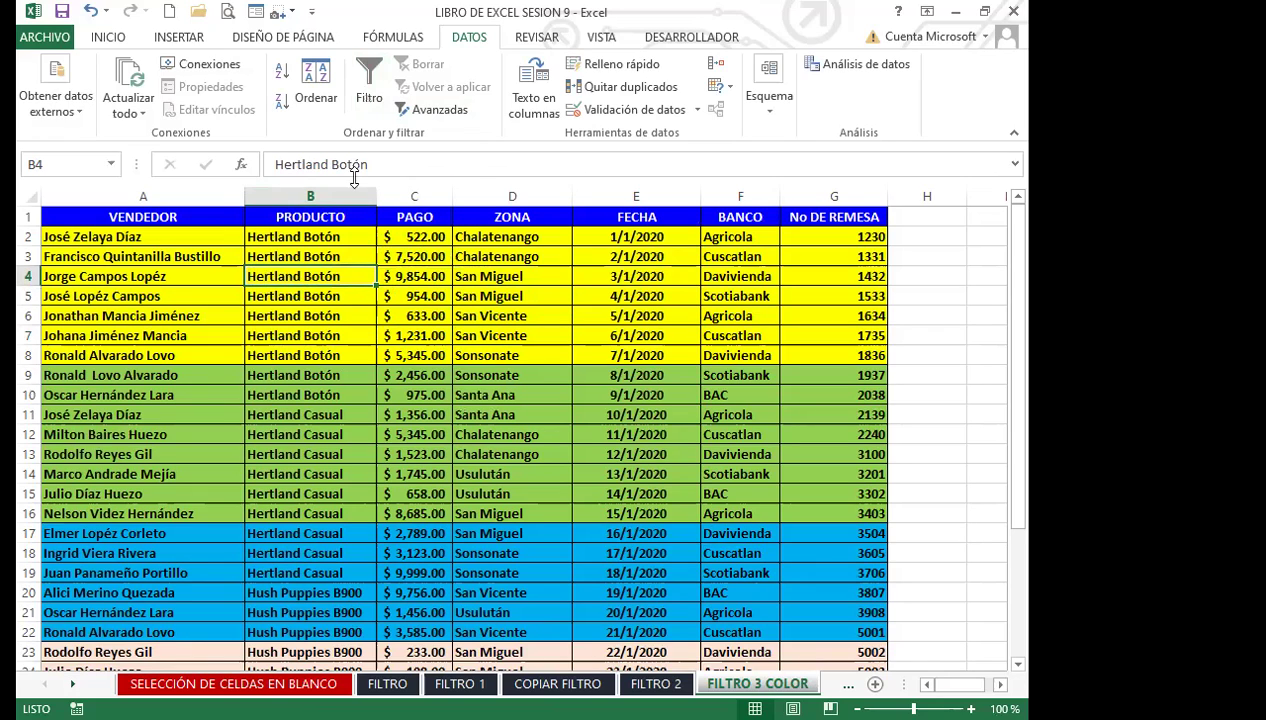
left_click(497, 220)
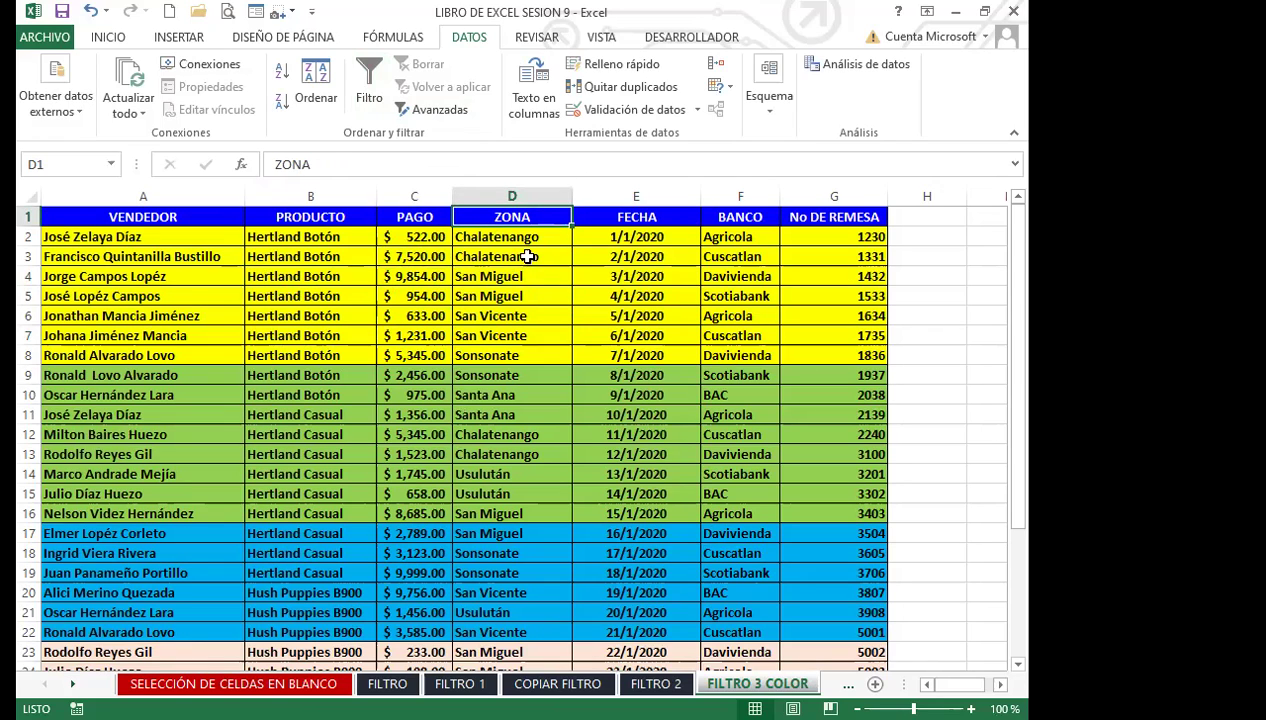
left_click(371, 75)
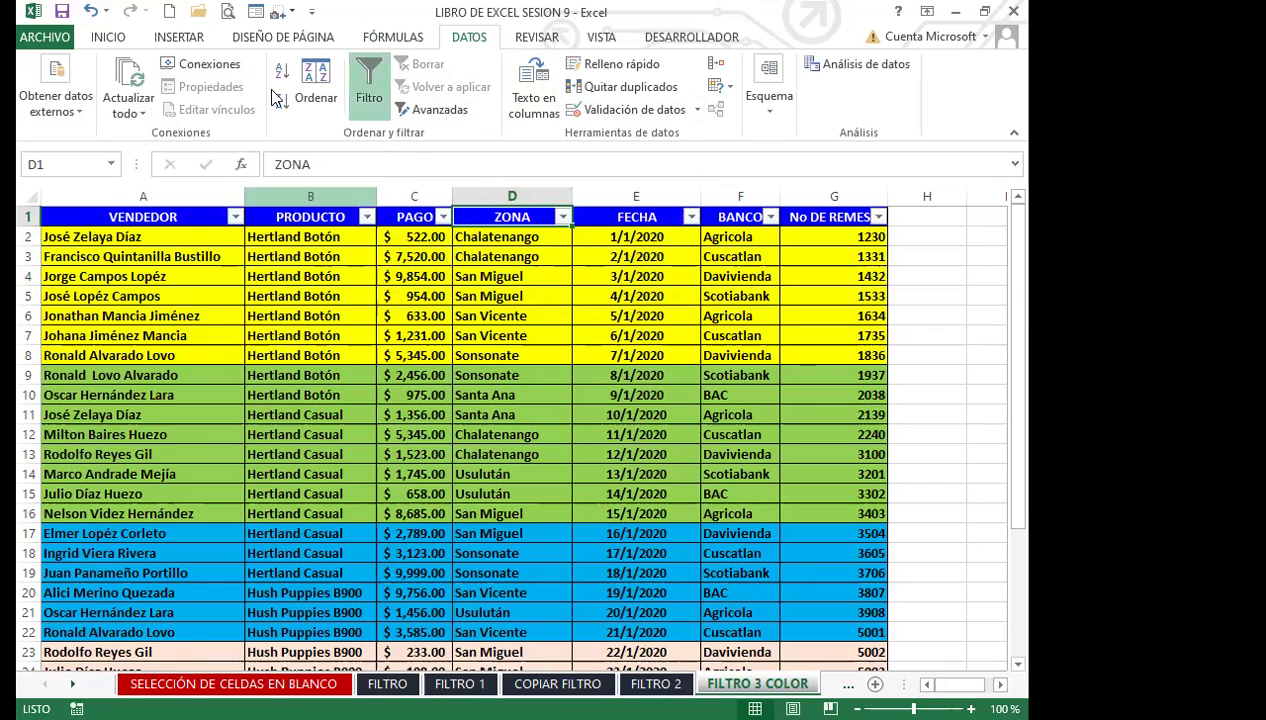
left_click(528, 293)
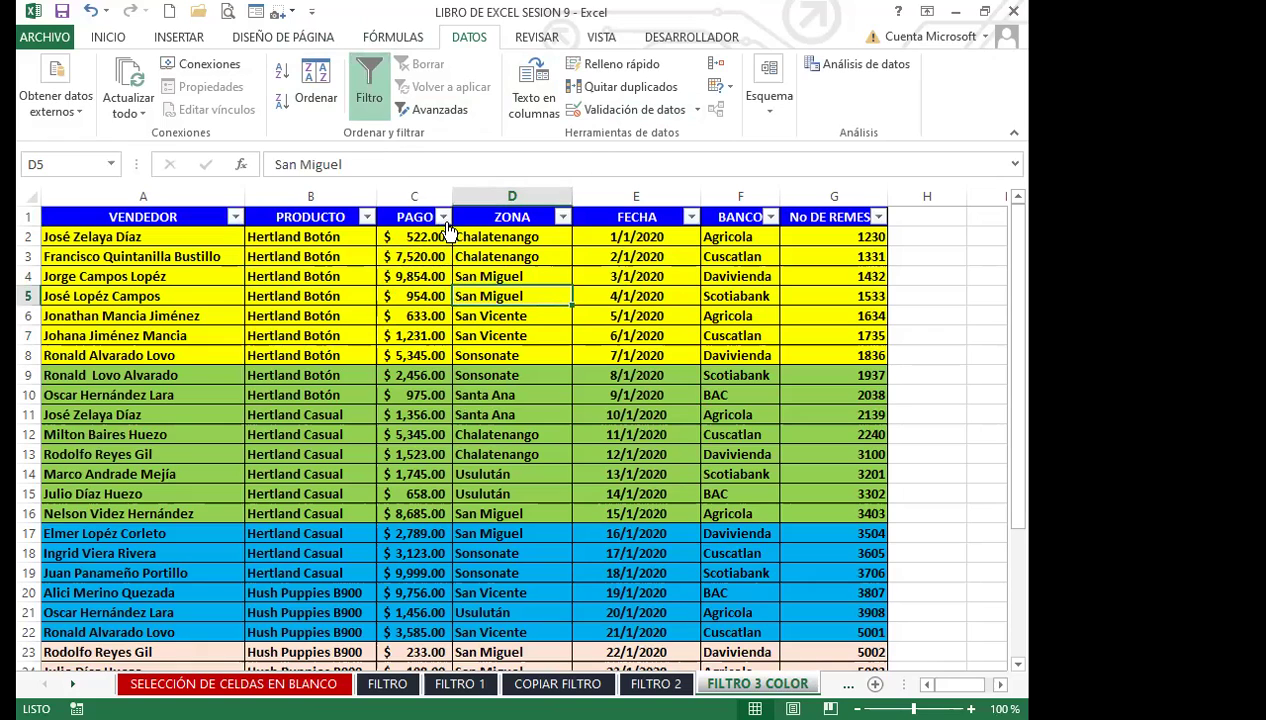
Filter the FECHA column by the grey cell color and clear that filter.
left_click(691, 218)
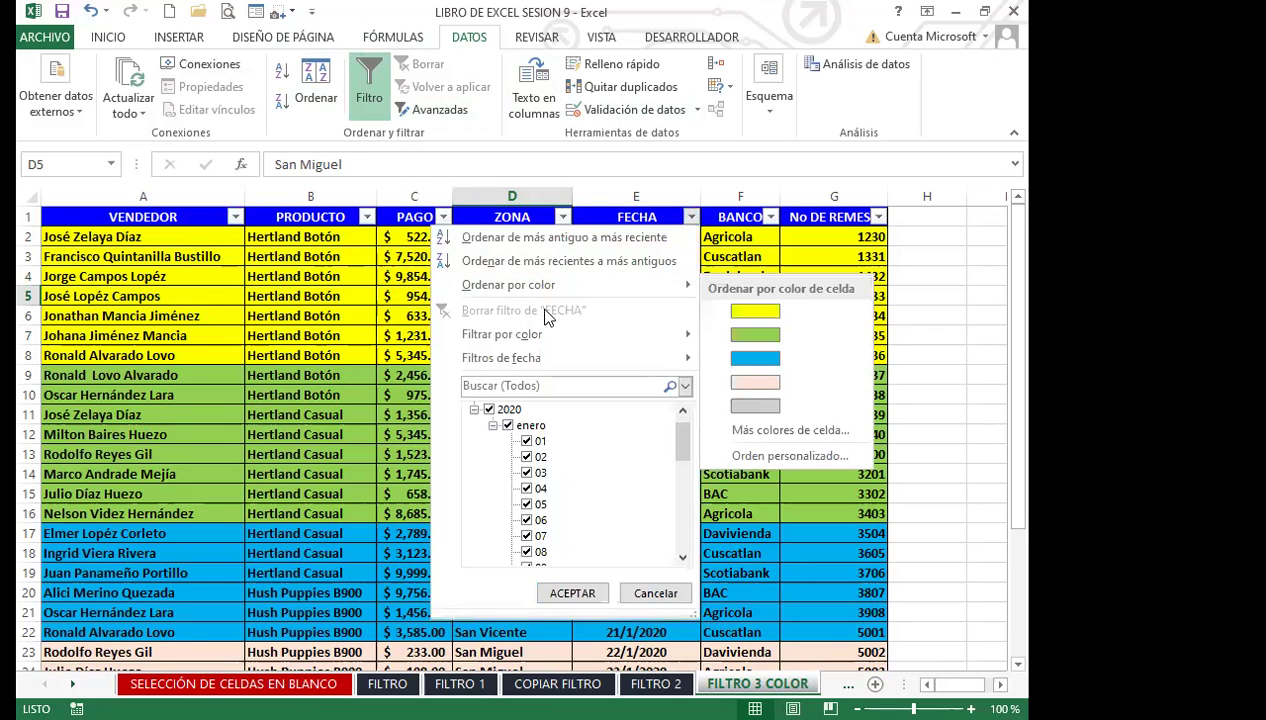
mouse_move(560, 335)
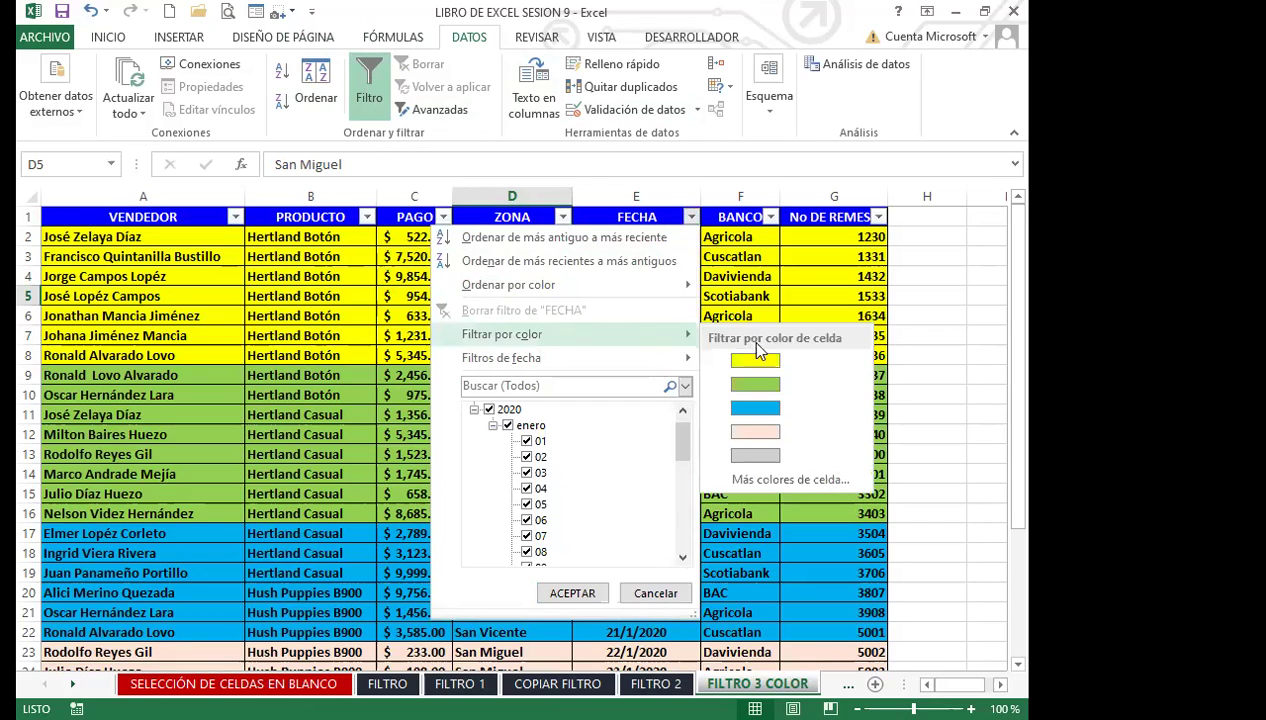
left_click(756, 455)
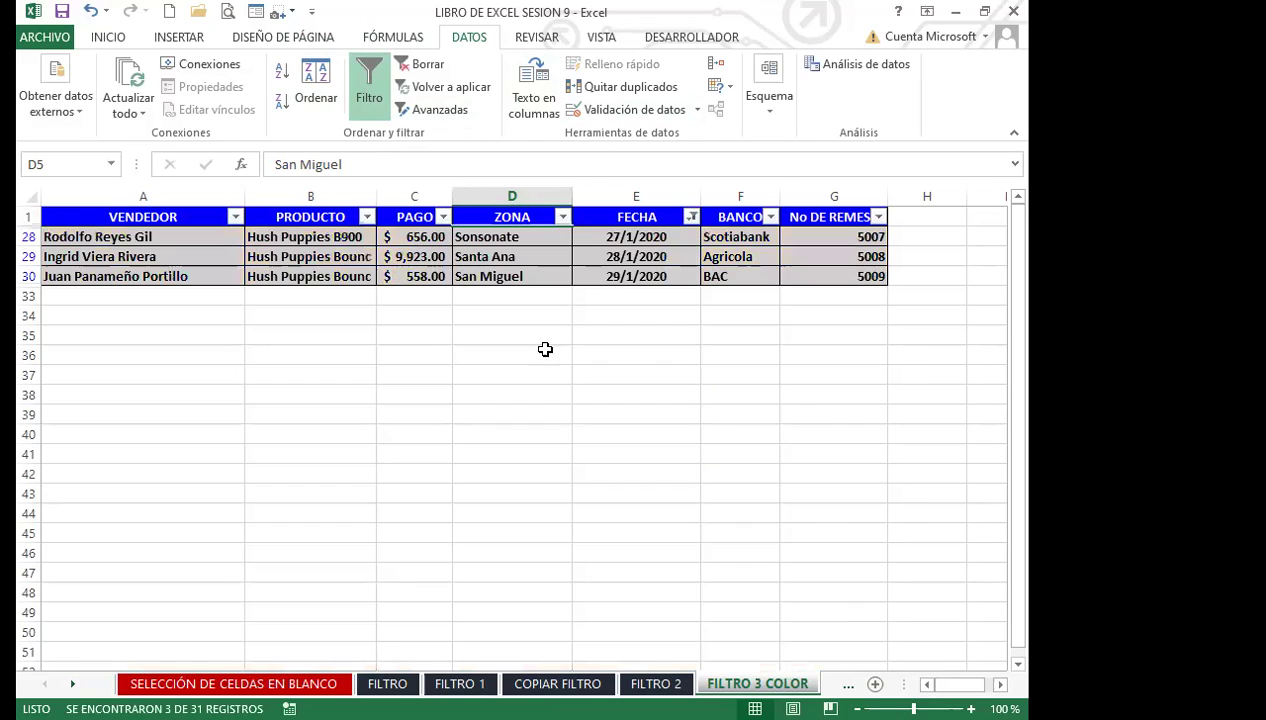
left_click(458, 330)
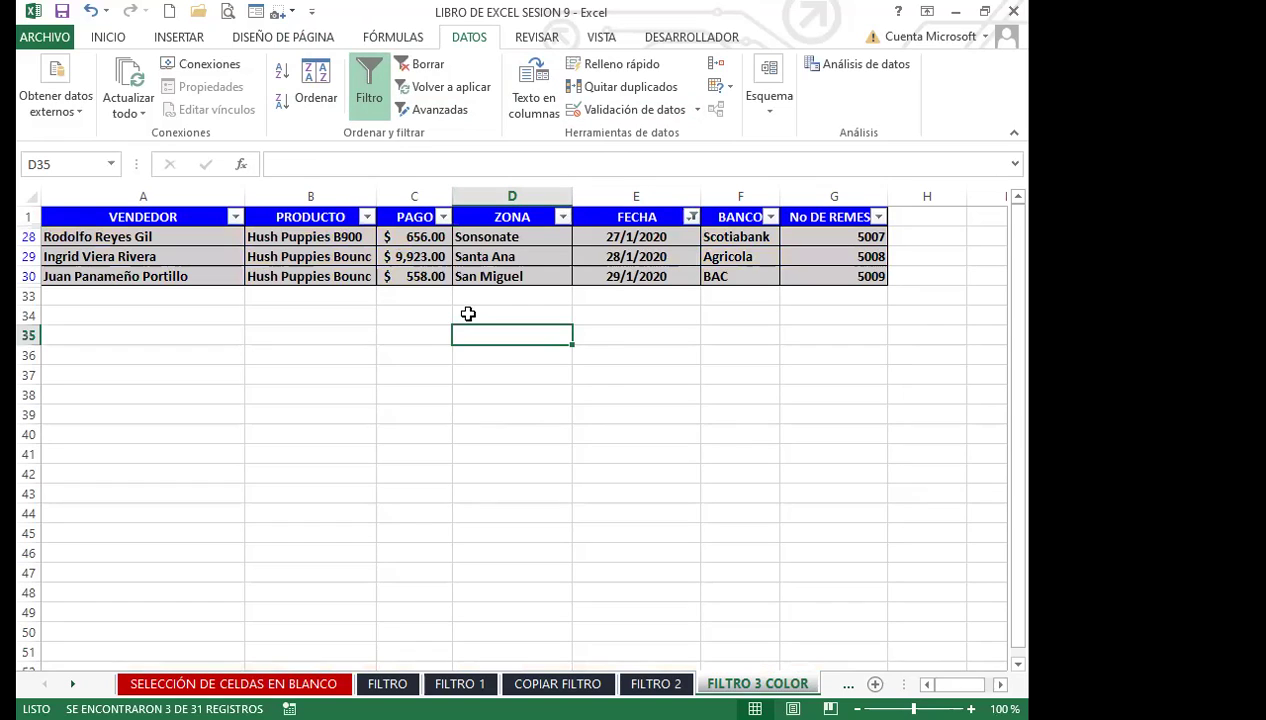
left_click(401, 64)
Turn off the header filters and select PRODUCTO cell B7, looking through the table's colored rows.
left_click(388, 80)
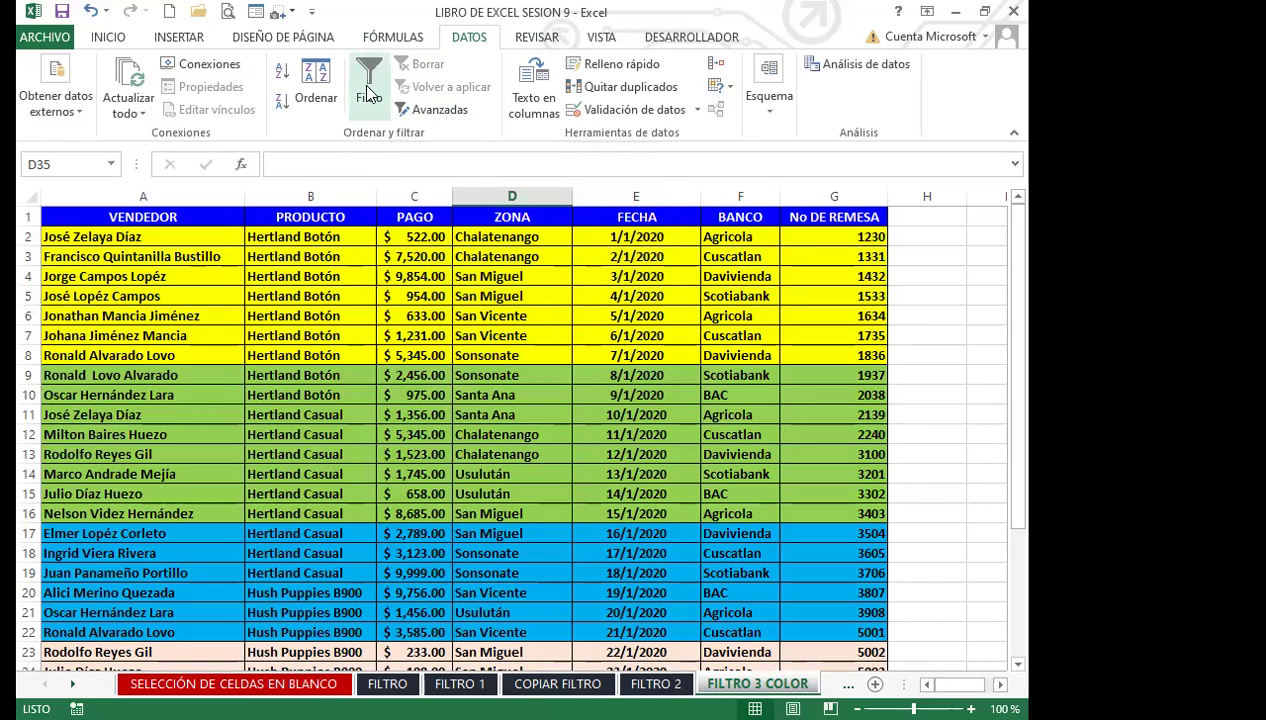
left_click(319, 339)
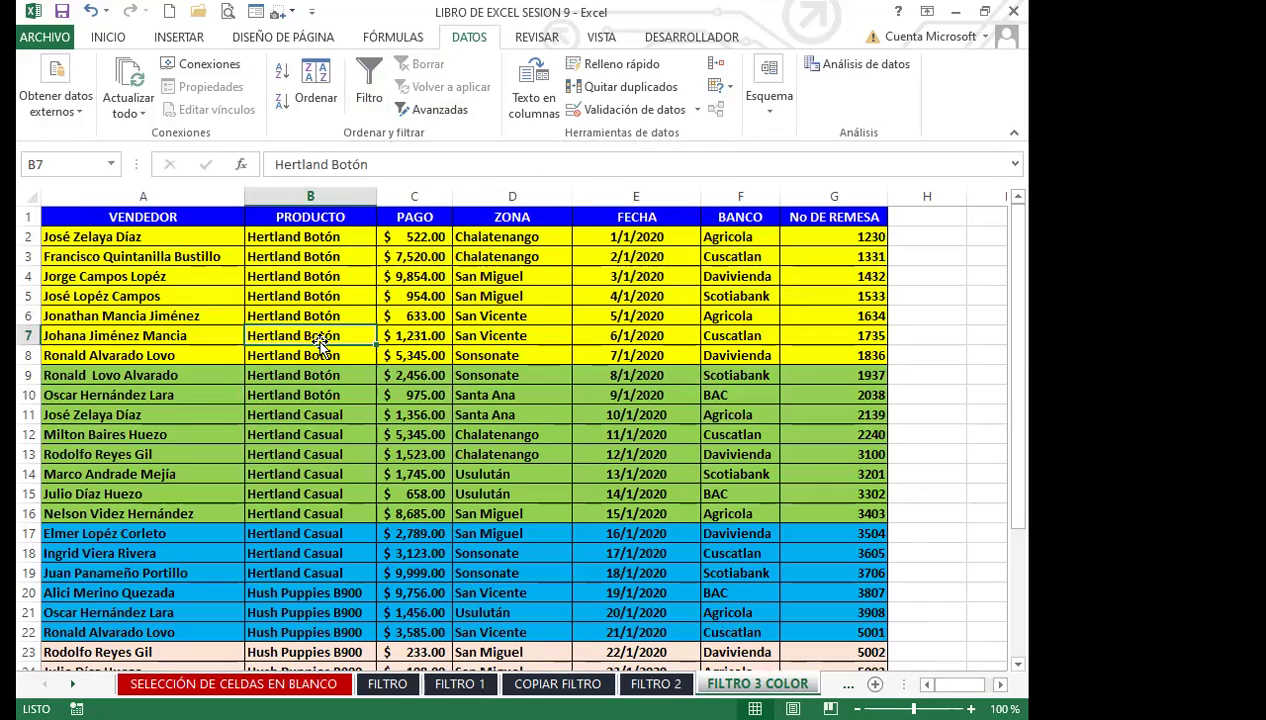
scroll(300, 370, "down", 6)
scroll(299, 455, "up", 3)
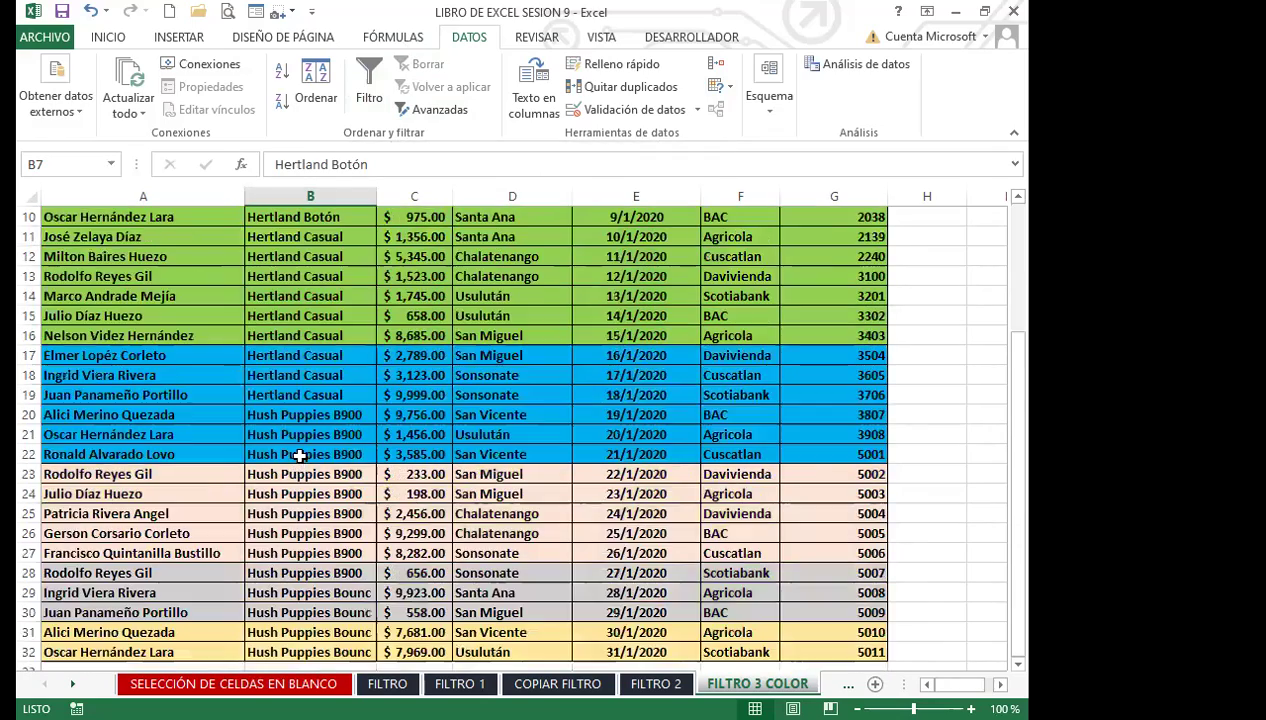
scroll(299, 455, "up", 3)
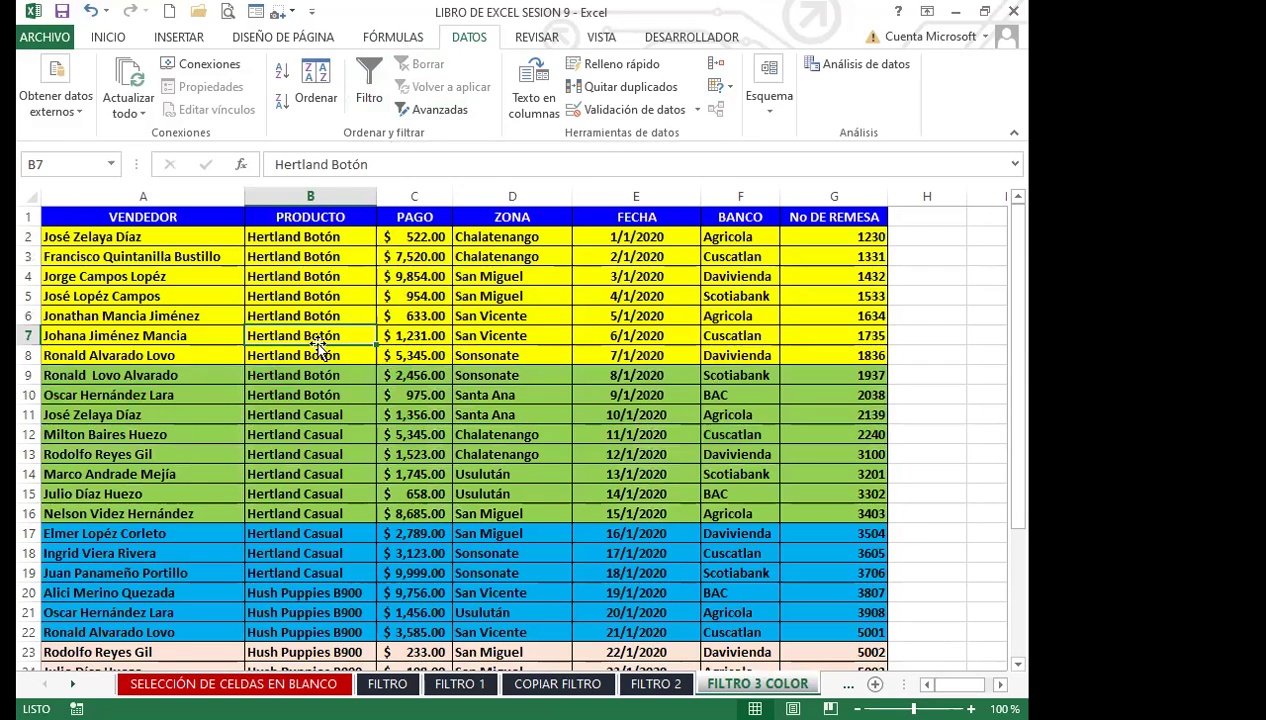
Turn on the header filters from cell B7 using the Filtro option of Ordenar y filtrar.
left_click(110, 38)
left_click(905, 118)
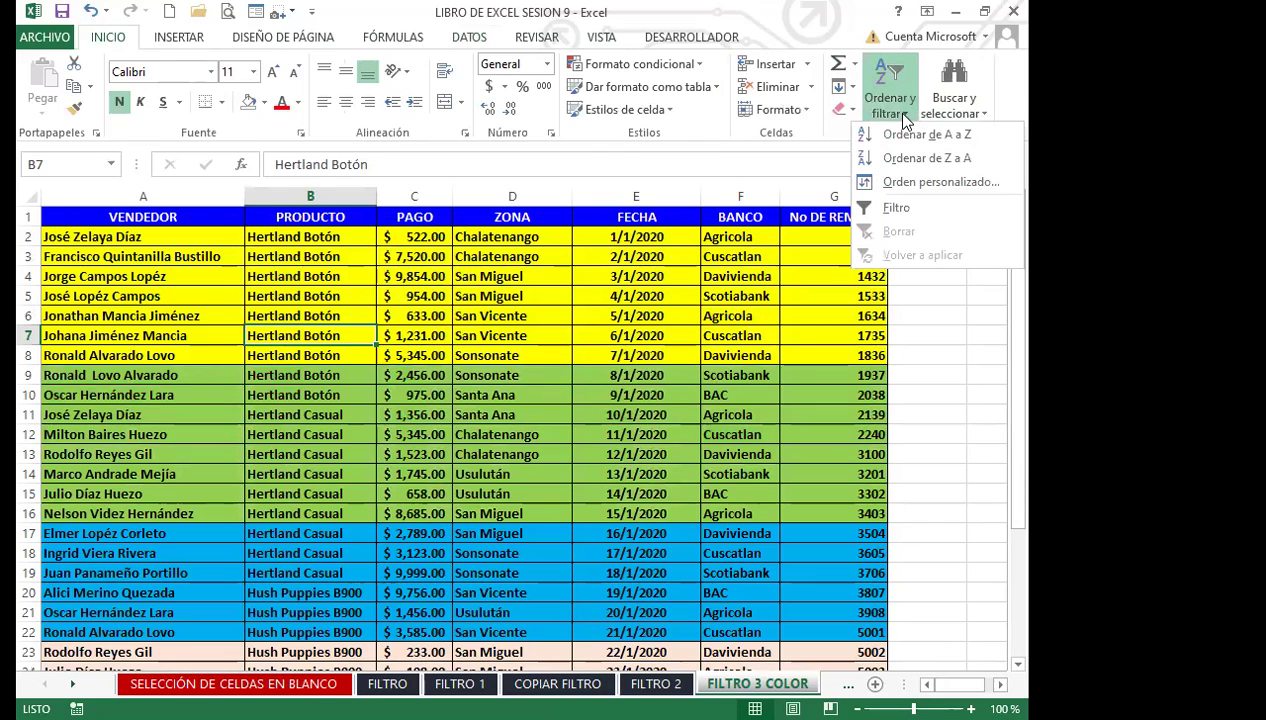
left_click(128, 46)
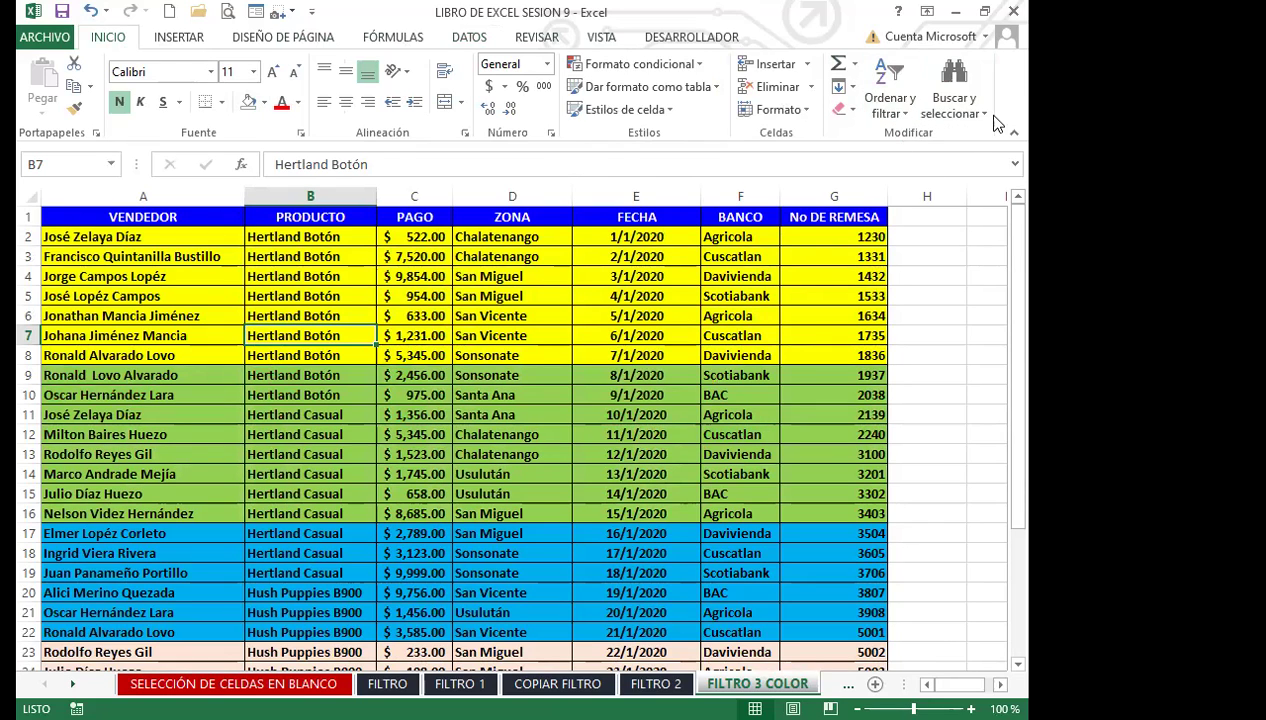
left_click(907, 116)
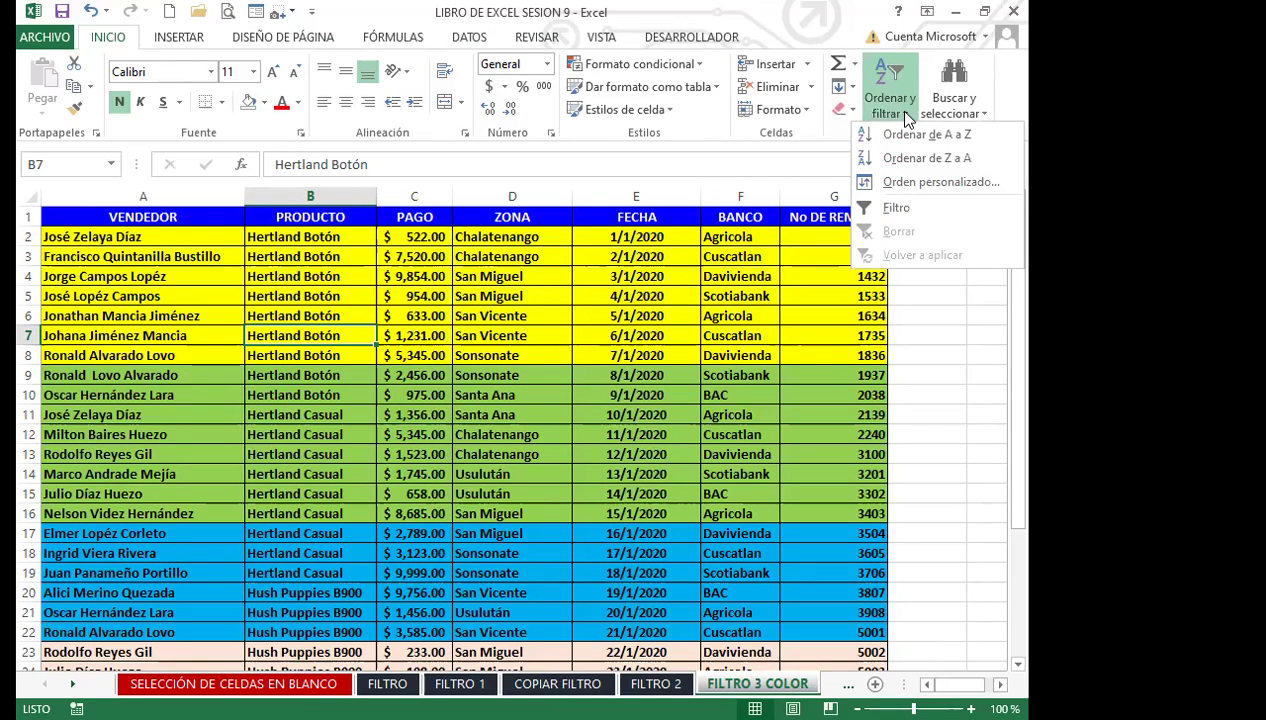
left_click(895, 211)
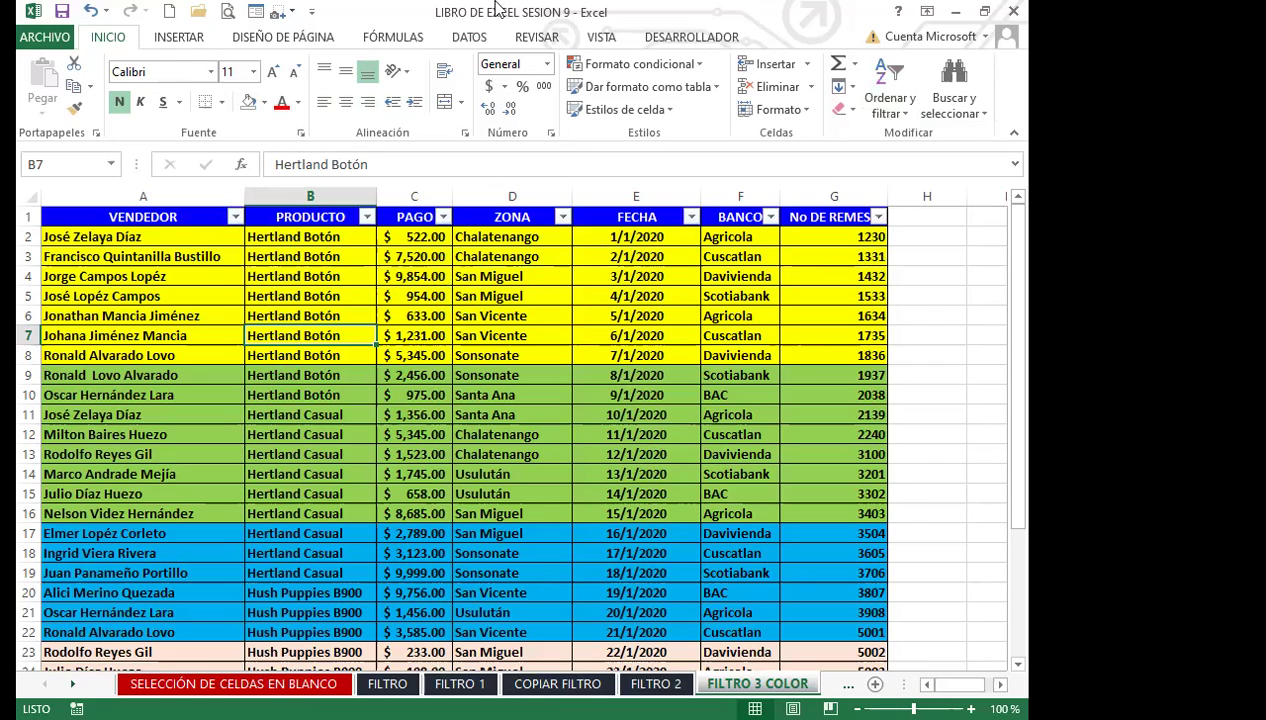
Select PRODUCTO cell B3 and turn off the header filters through the Ordenar y filtrar command.
left_click(470, 38)
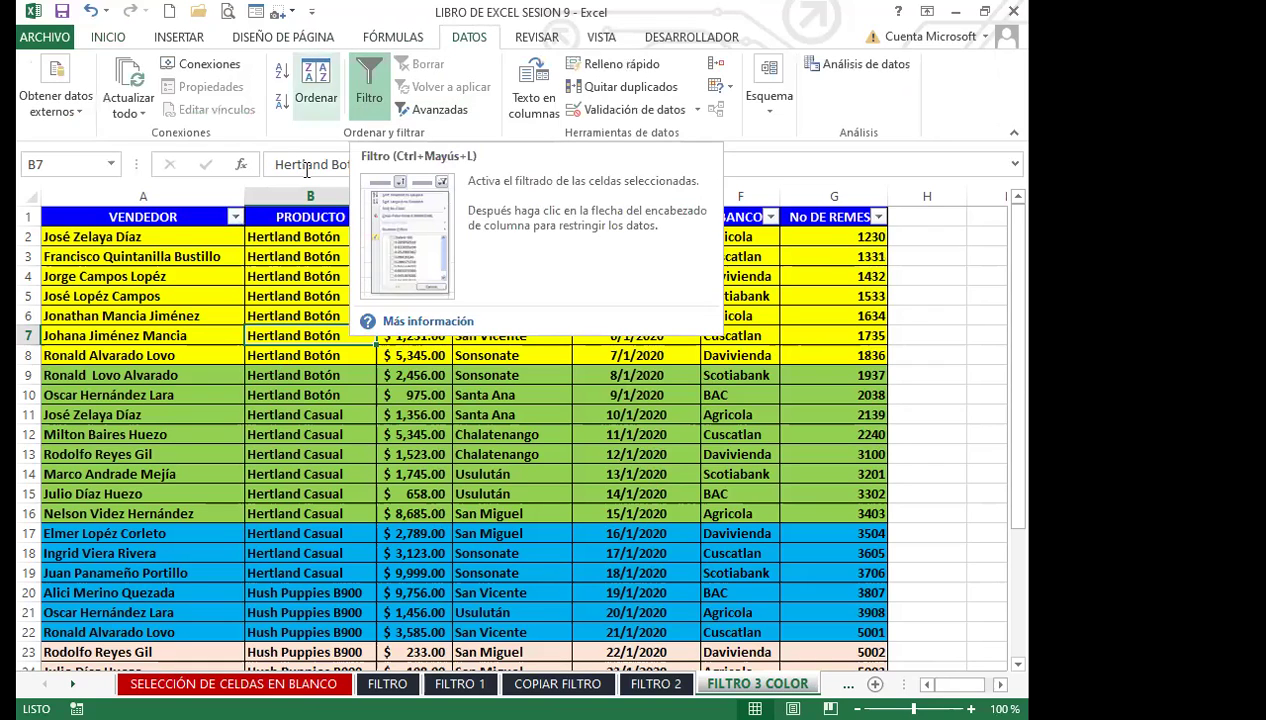
left_click(318, 255)
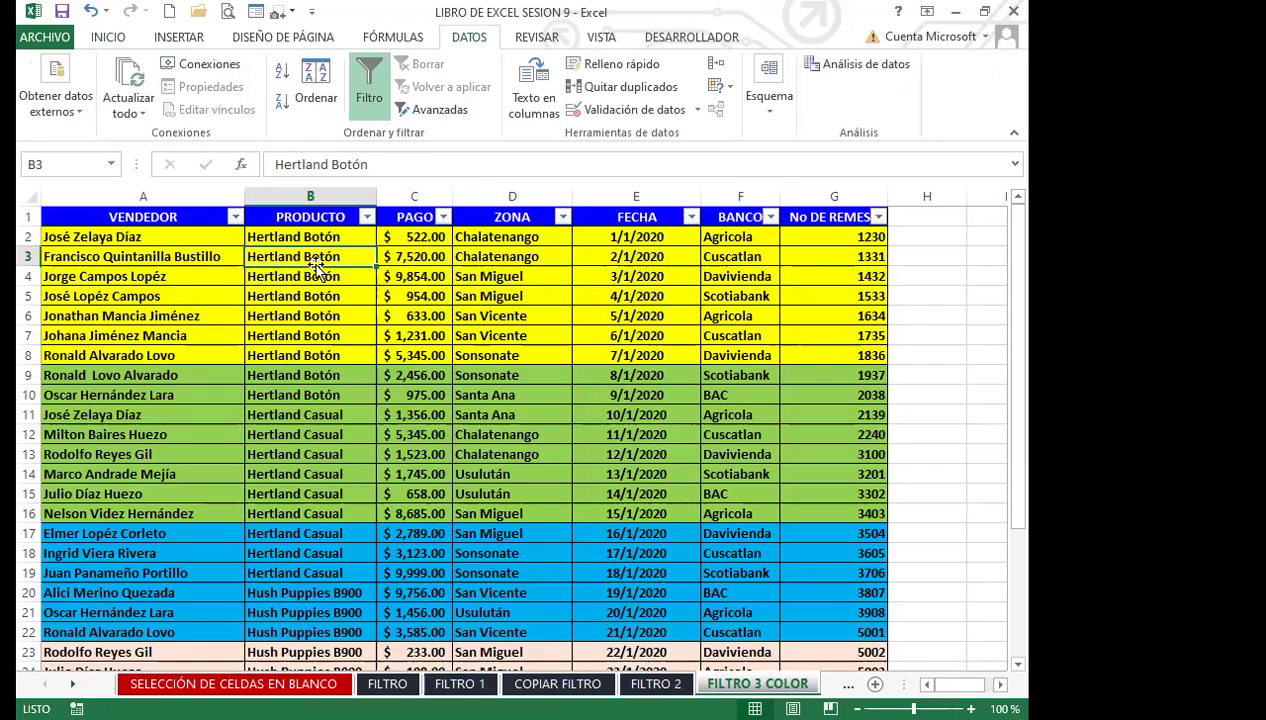
left_click(108, 36)
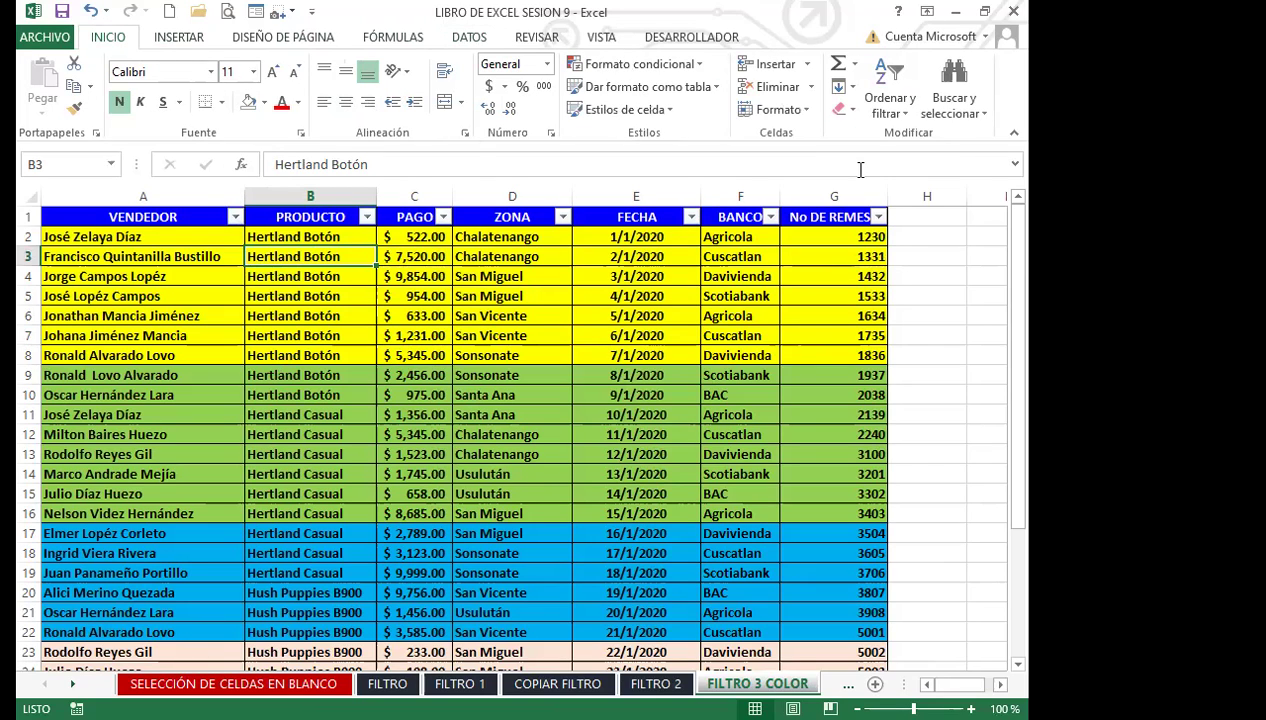
left_click(906, 119)
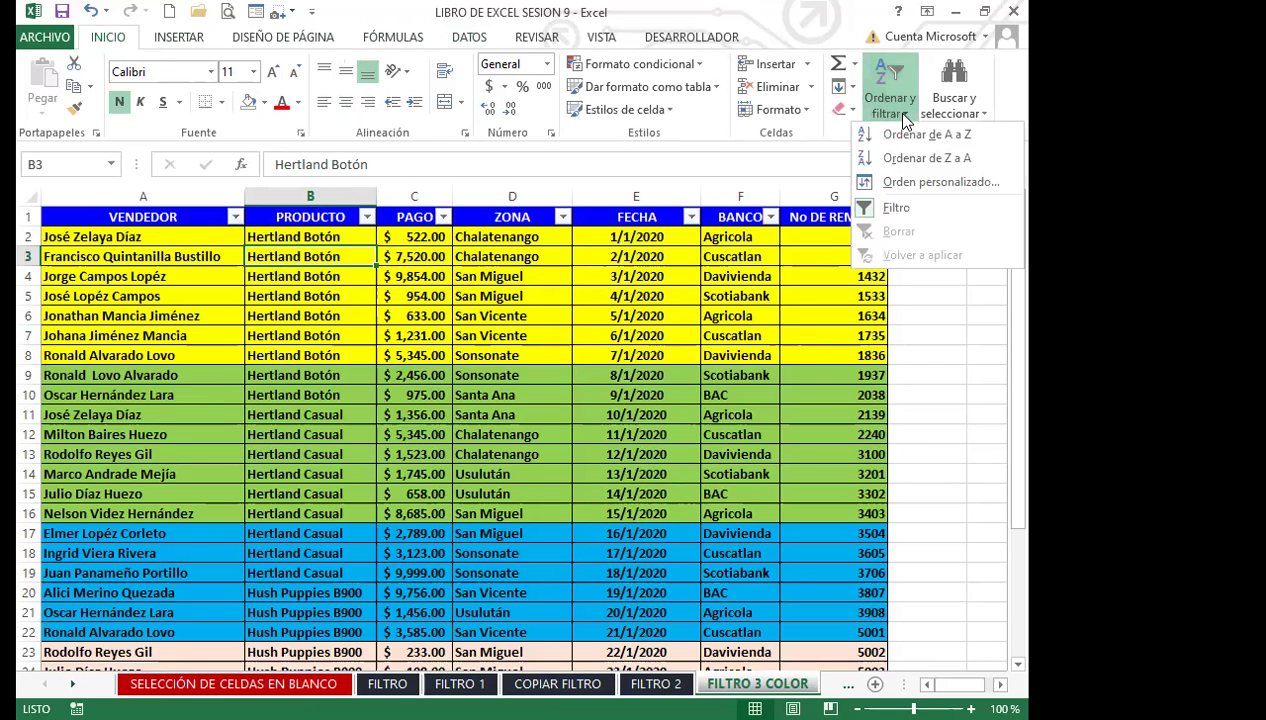
left_click(896, 210)
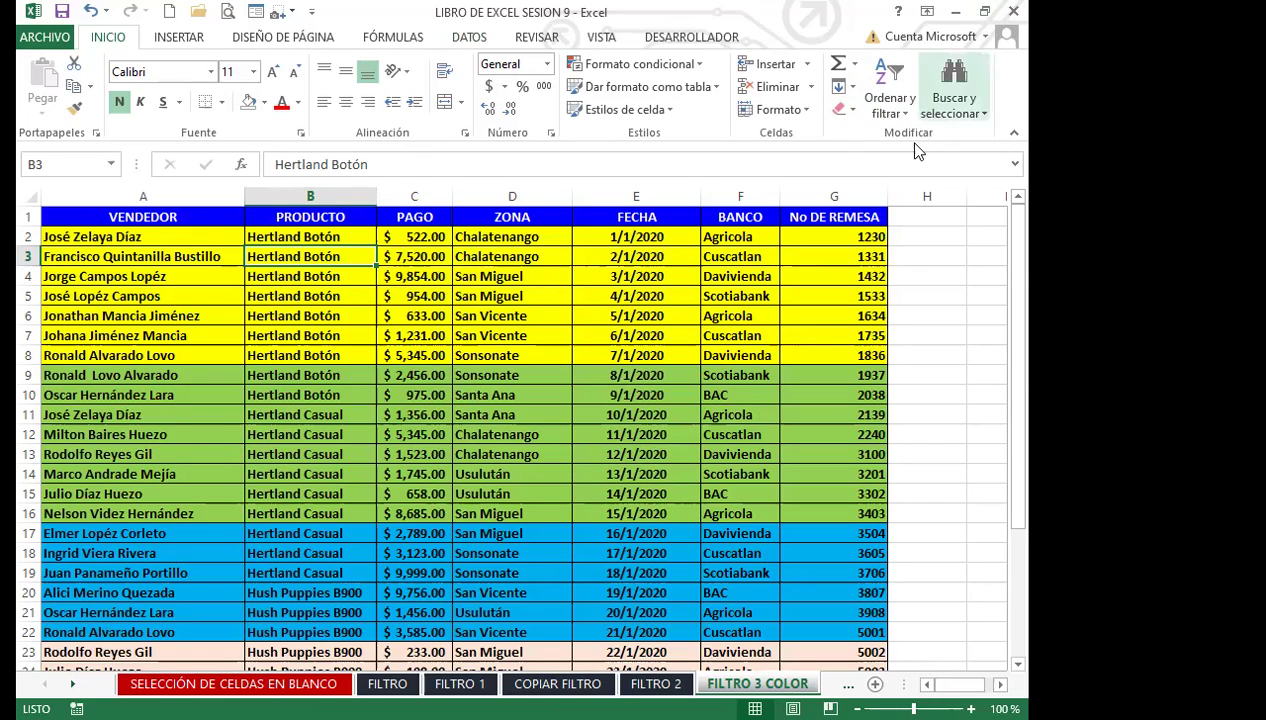
Examine the filter and sort commands offered for ZONA header D1, and return to the data tools.
left_click(495, 392)
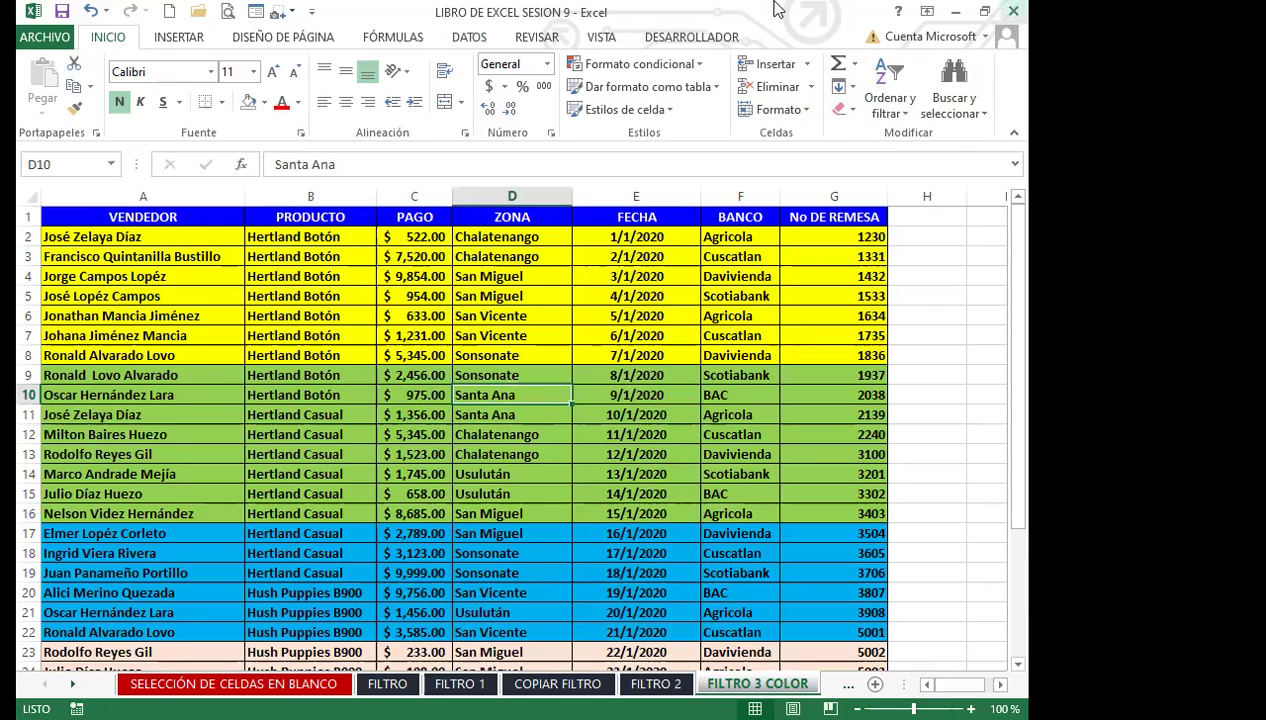
left_click(471, 430)
left_click(480, 214)
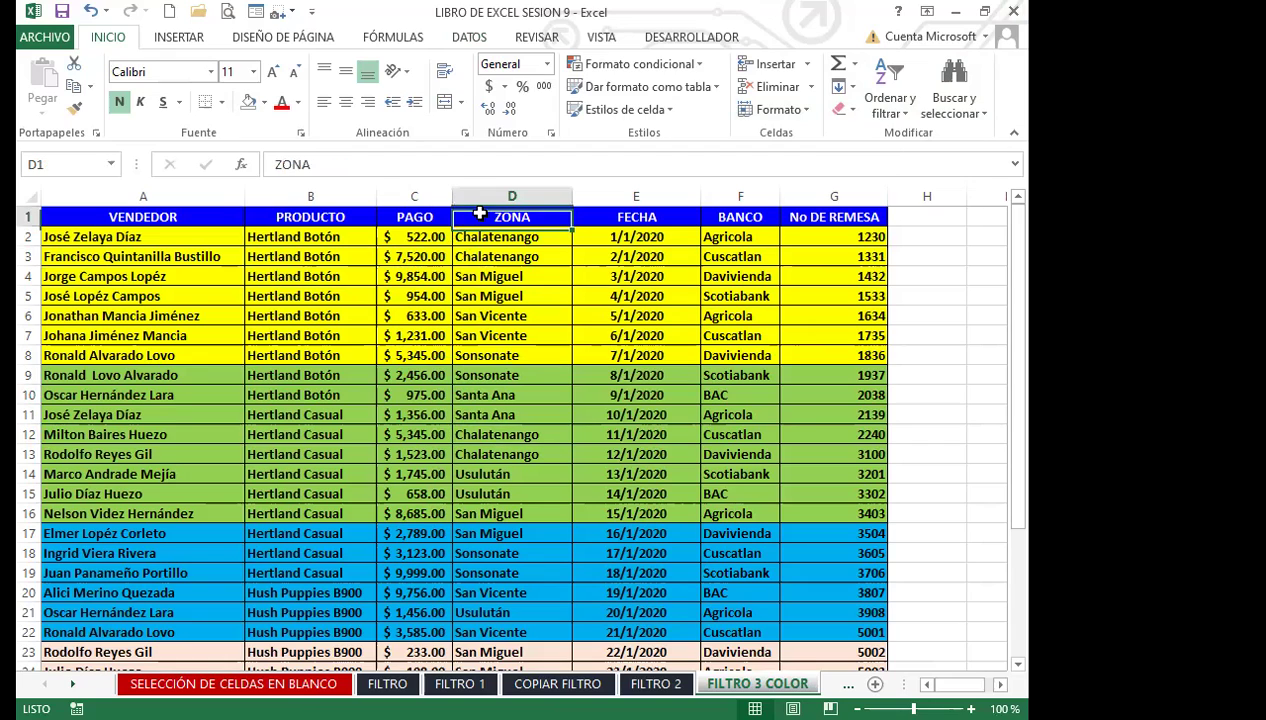
right_click(480, 214)
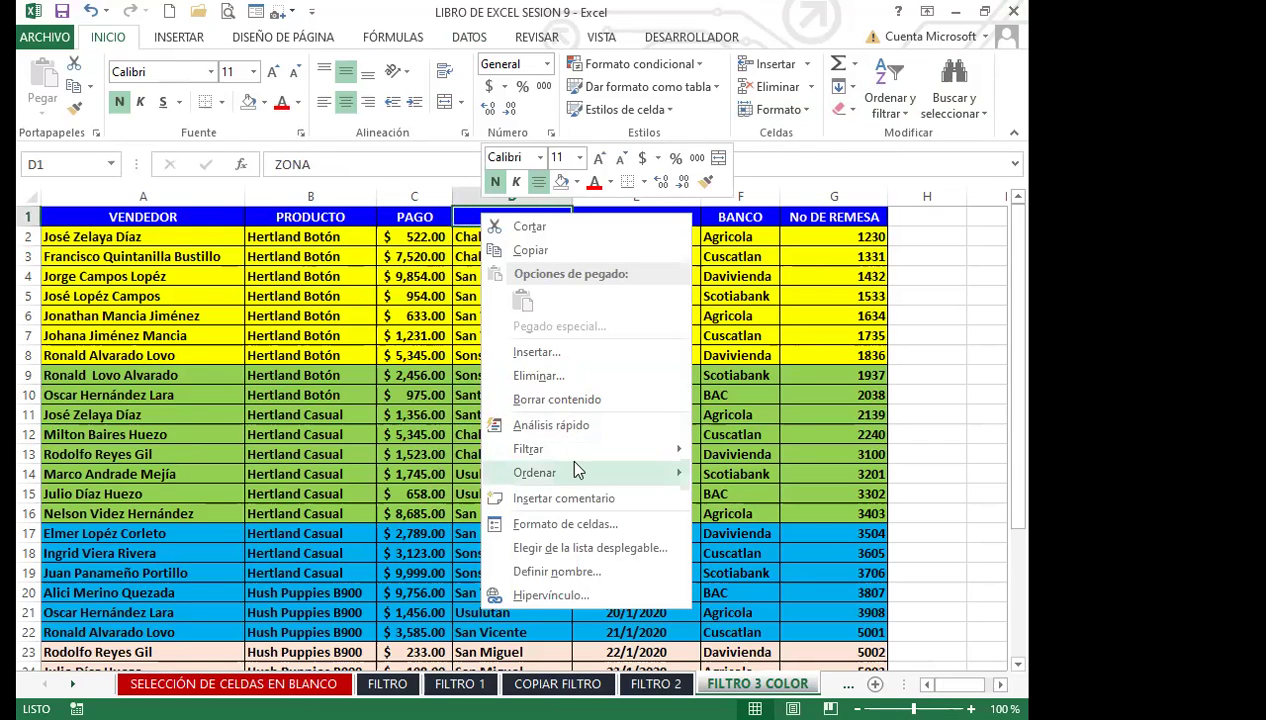
mouse_move(588, 456)
mouse_move(521, 468)
key("Escape")
left_click(469, 37)
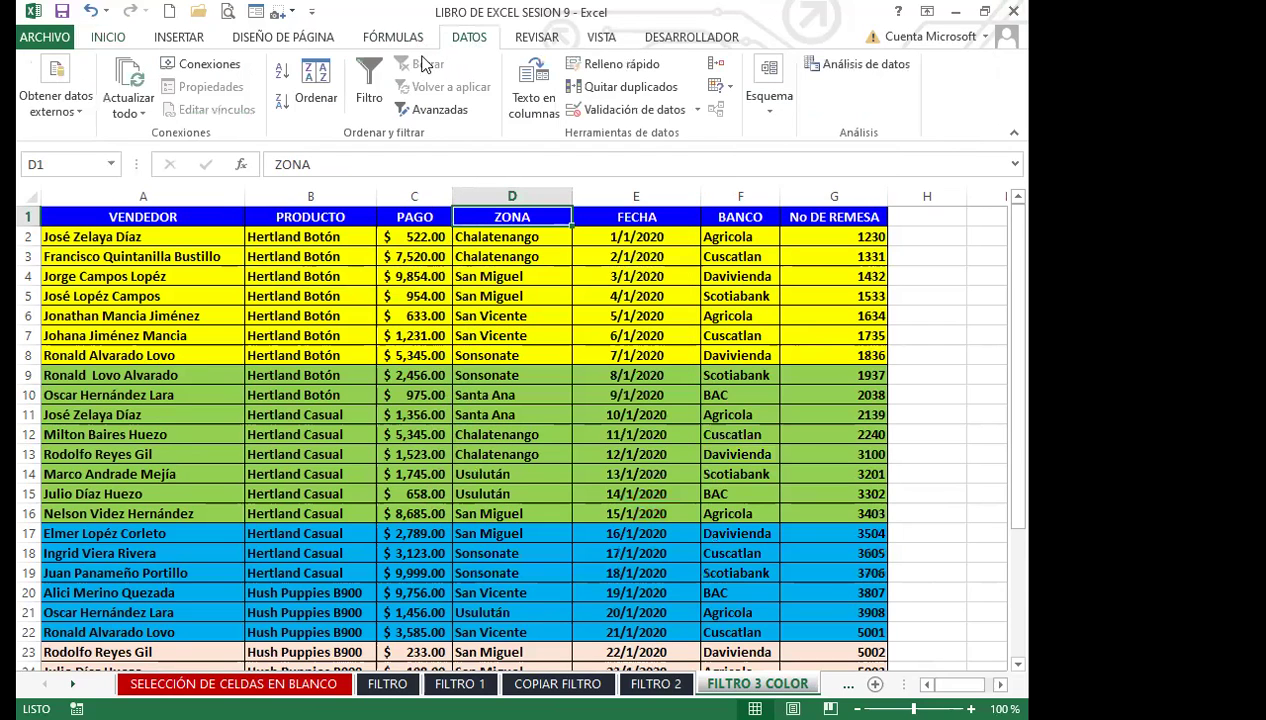
Turn on the header filters and try to filter by the cell value of ZONA header D1.
left_click(368, 85)
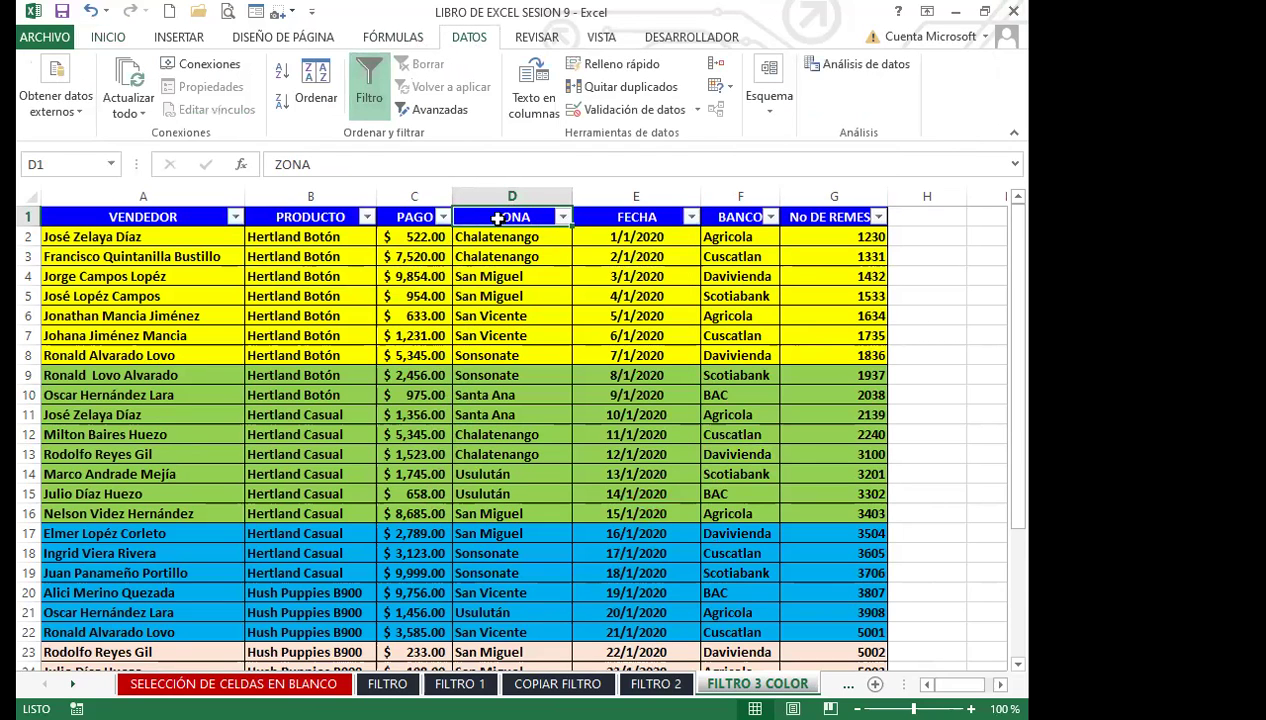
right_click(493, 216)
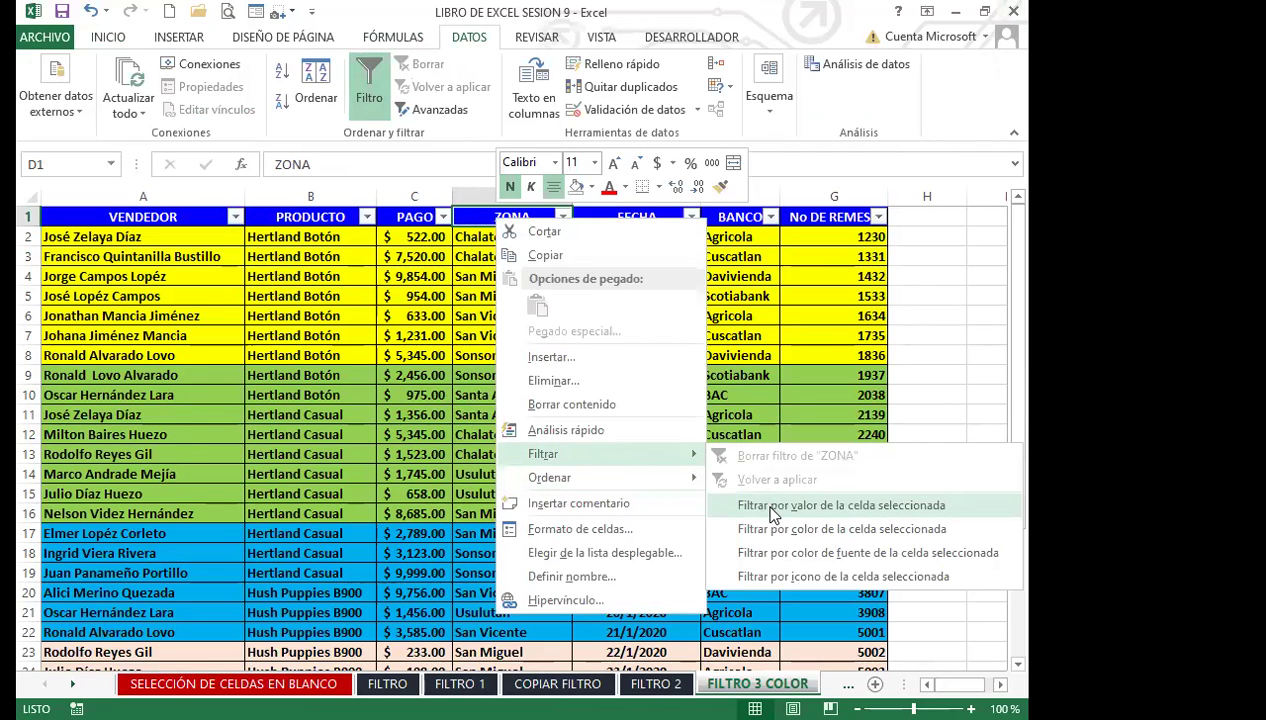
left_click(770, 506)
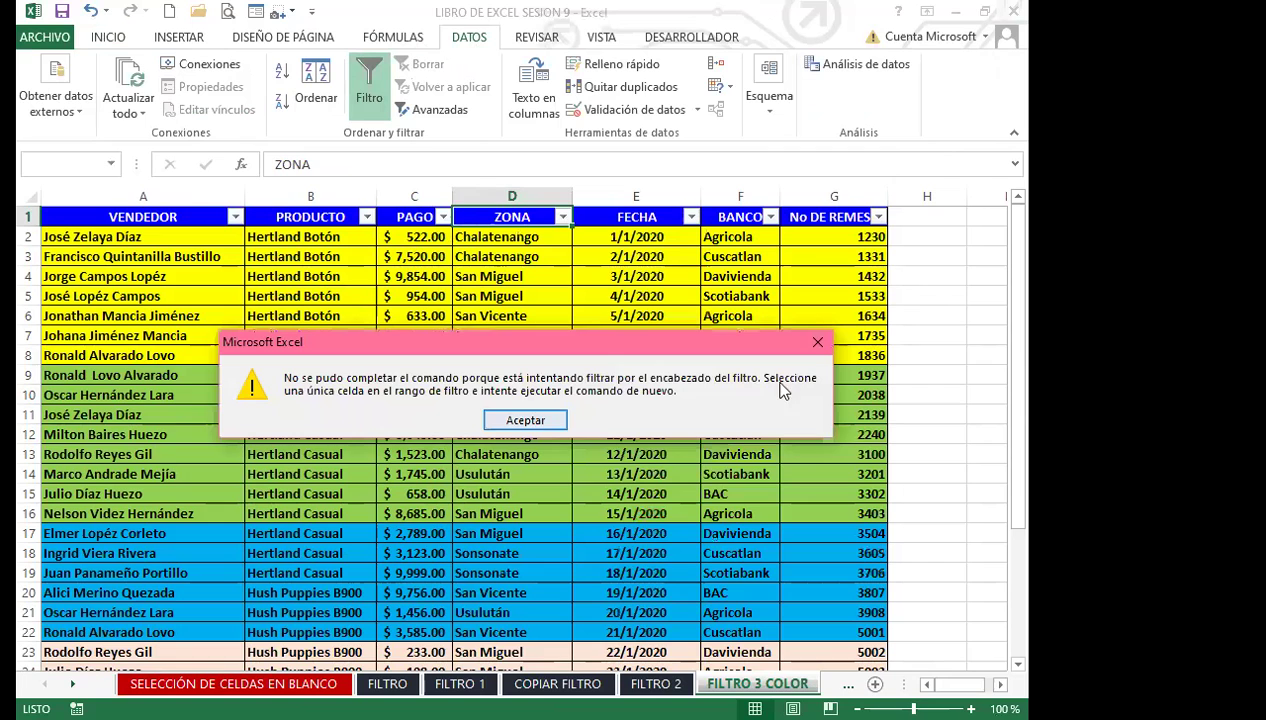
left_click(813, 338)
Select the green rows in range A9:G16.
left_click_drag(105, 375, 822, 513)
left_click(512, 395)
left_click_drag(105, 375, 814, 500)
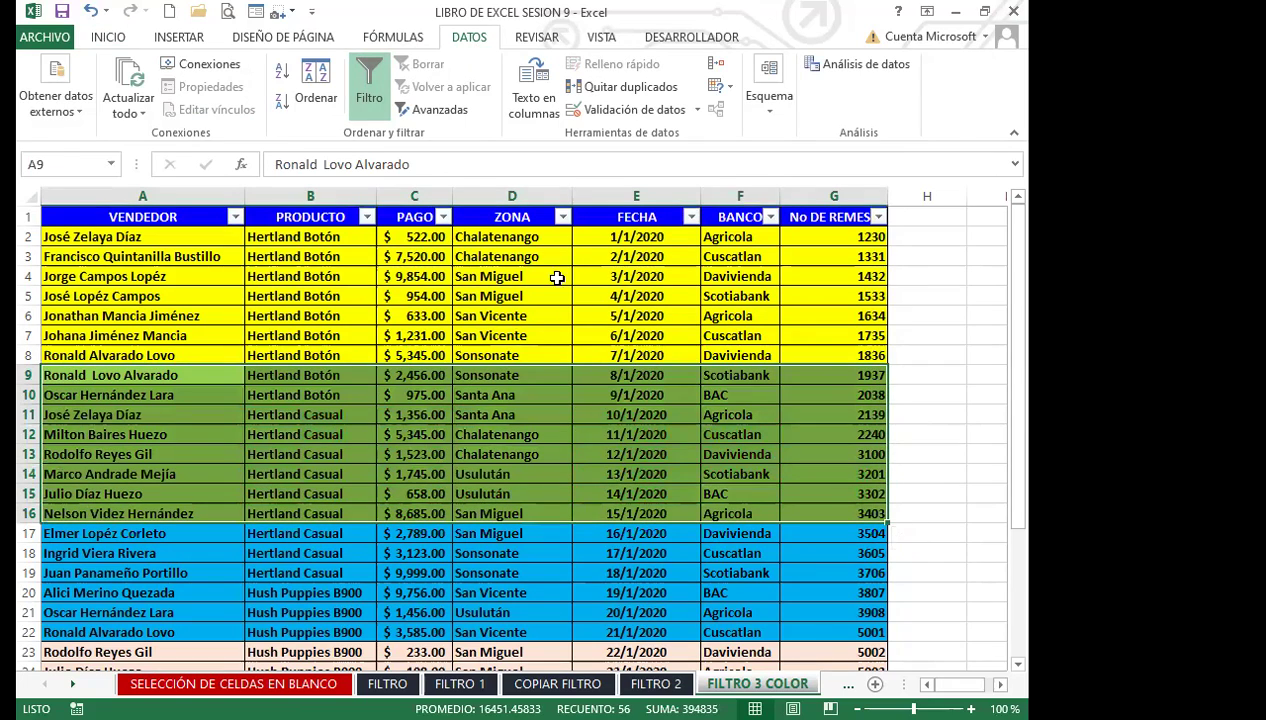
Retry filtering by the value of the ZONA header cell, and turn off the header filters.
left_click(563, 217)
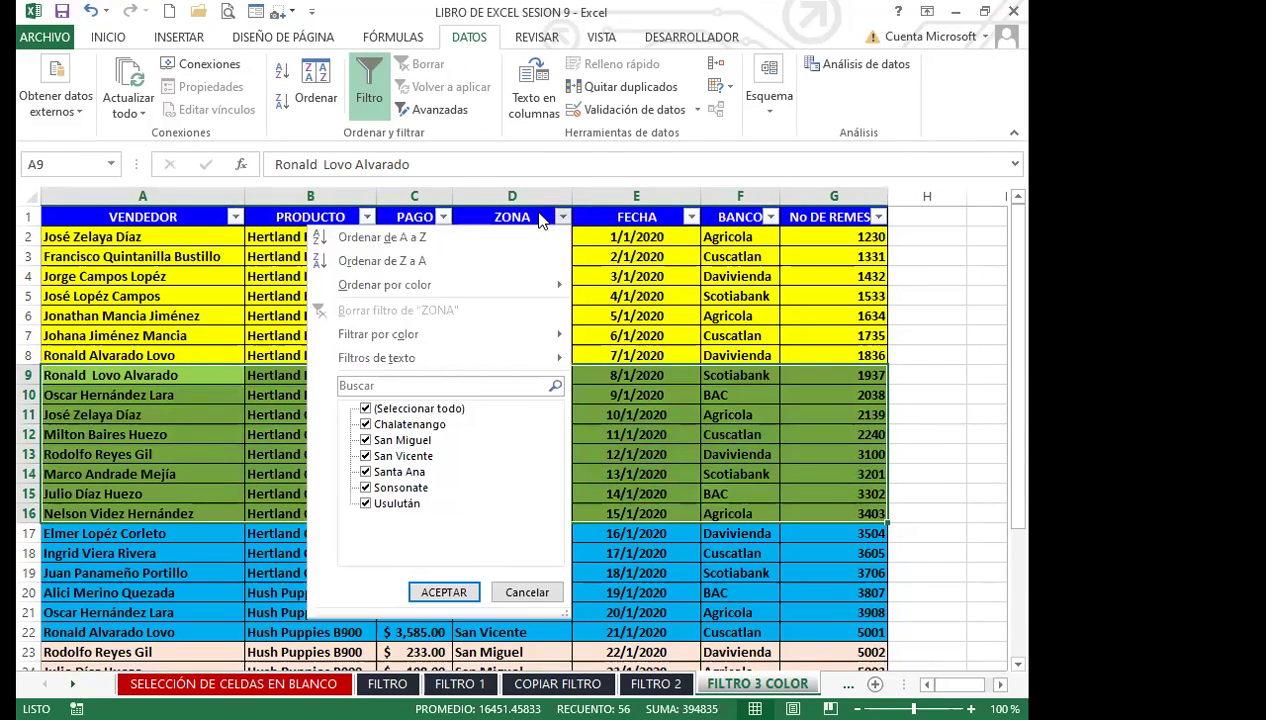
right_click(540, 219)
mouse_move(700, 449)
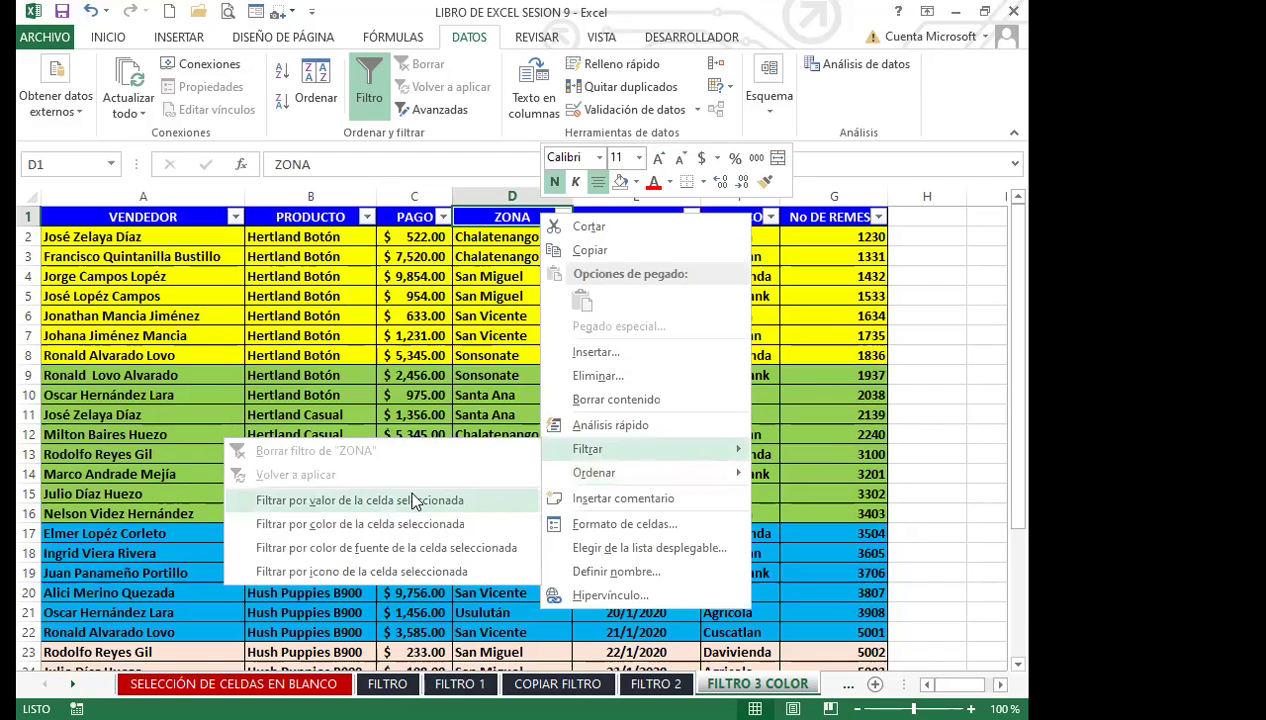
left_click(417, 503)
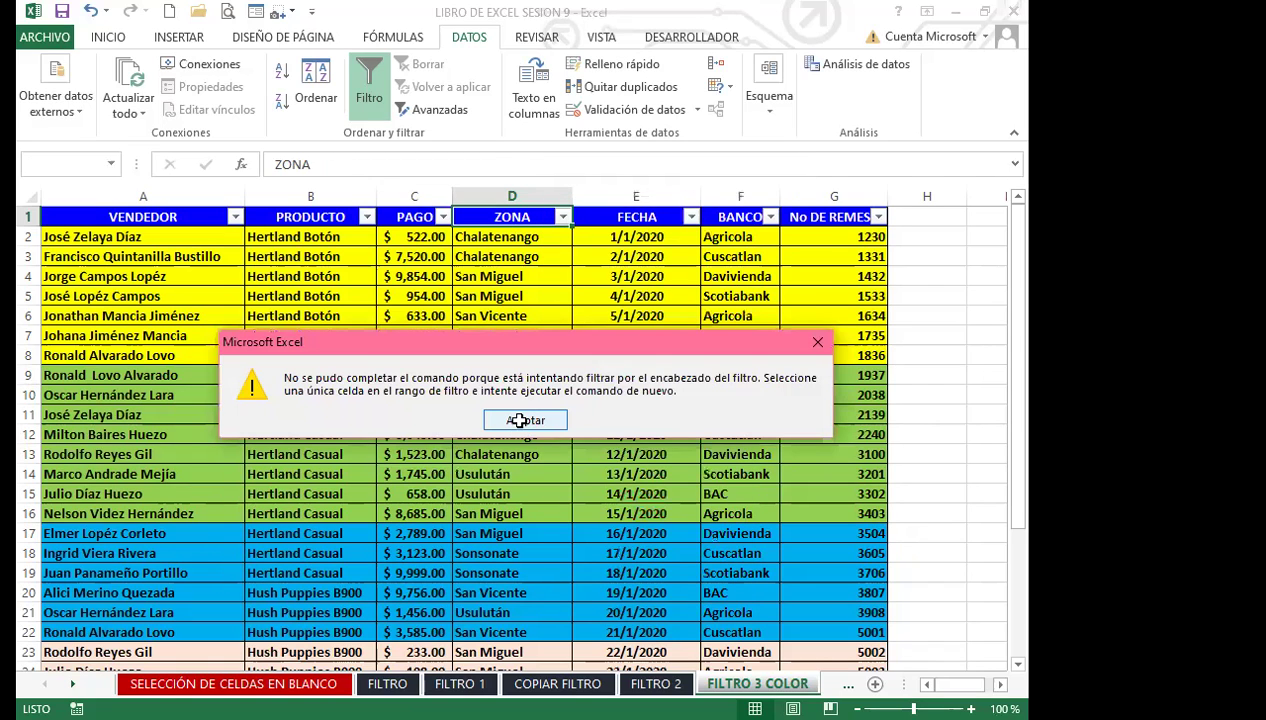
left_click(524, 420)
left_click(369, 90)
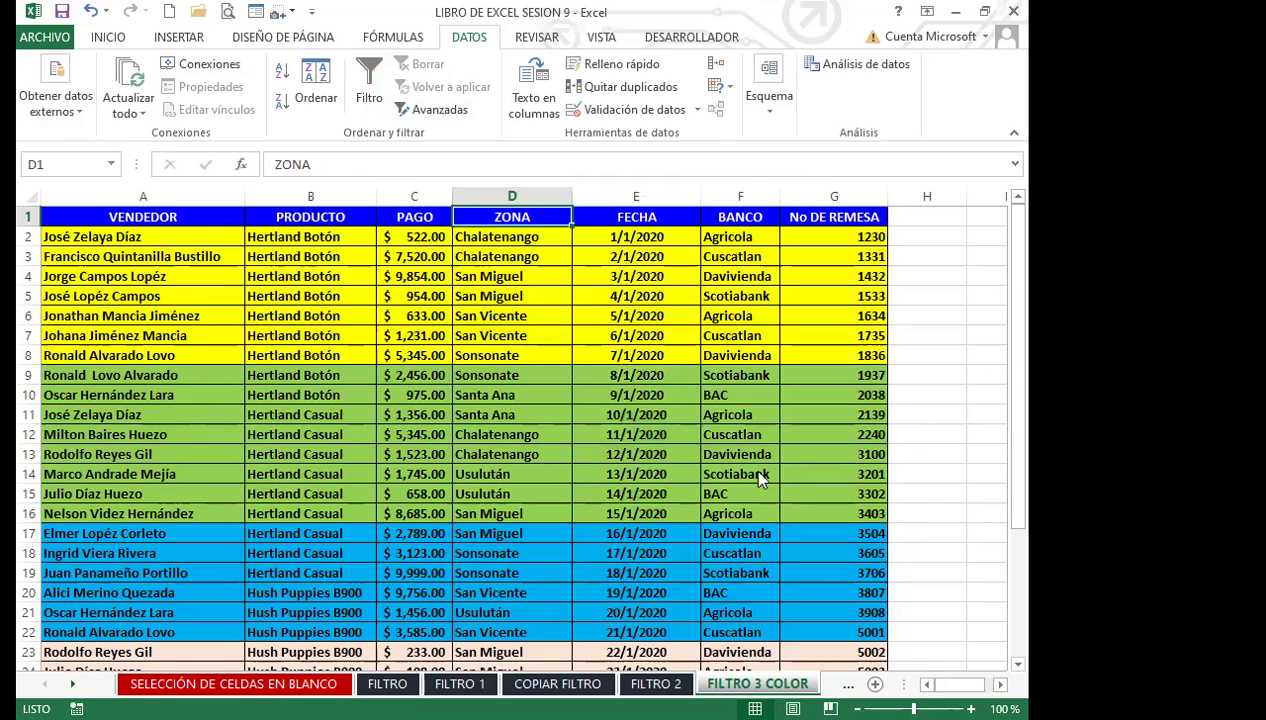
With the header filters off, filter the table by the value of header cell D1, and undo that filter.
key("shift+F10")
mouse_move(700, 452)
left_click(741, 502)
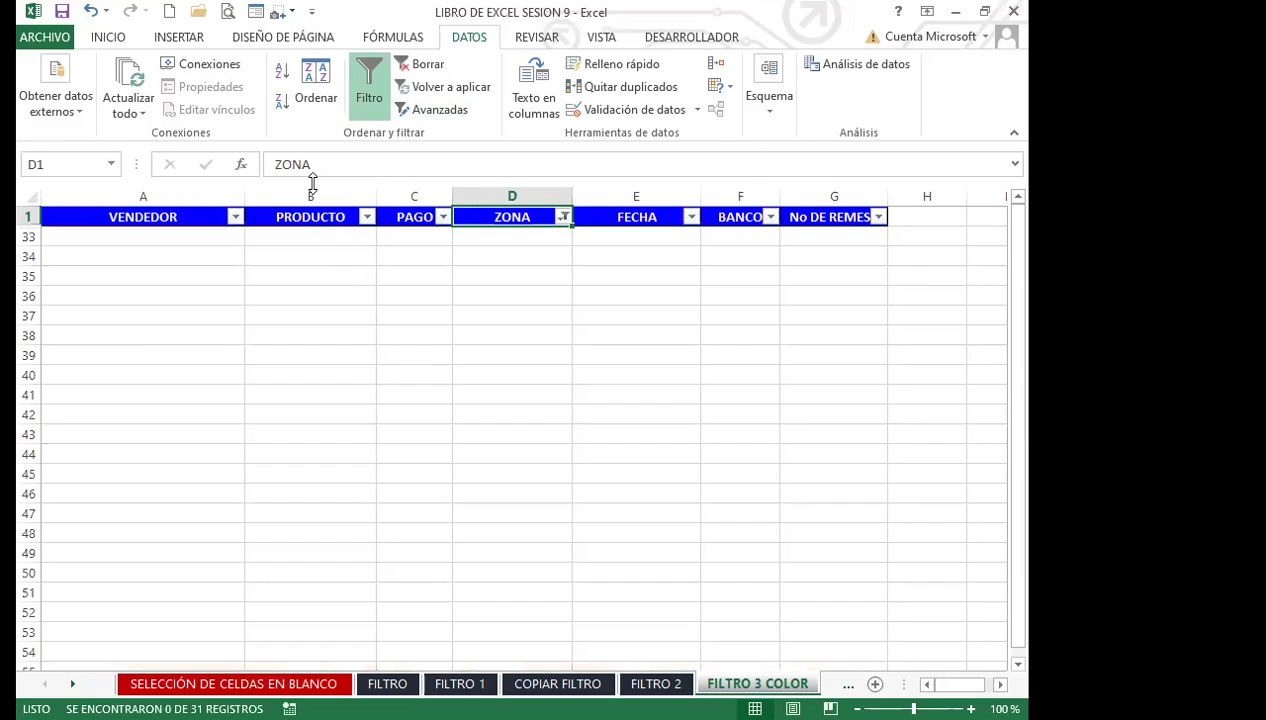
key("ctrl+z")
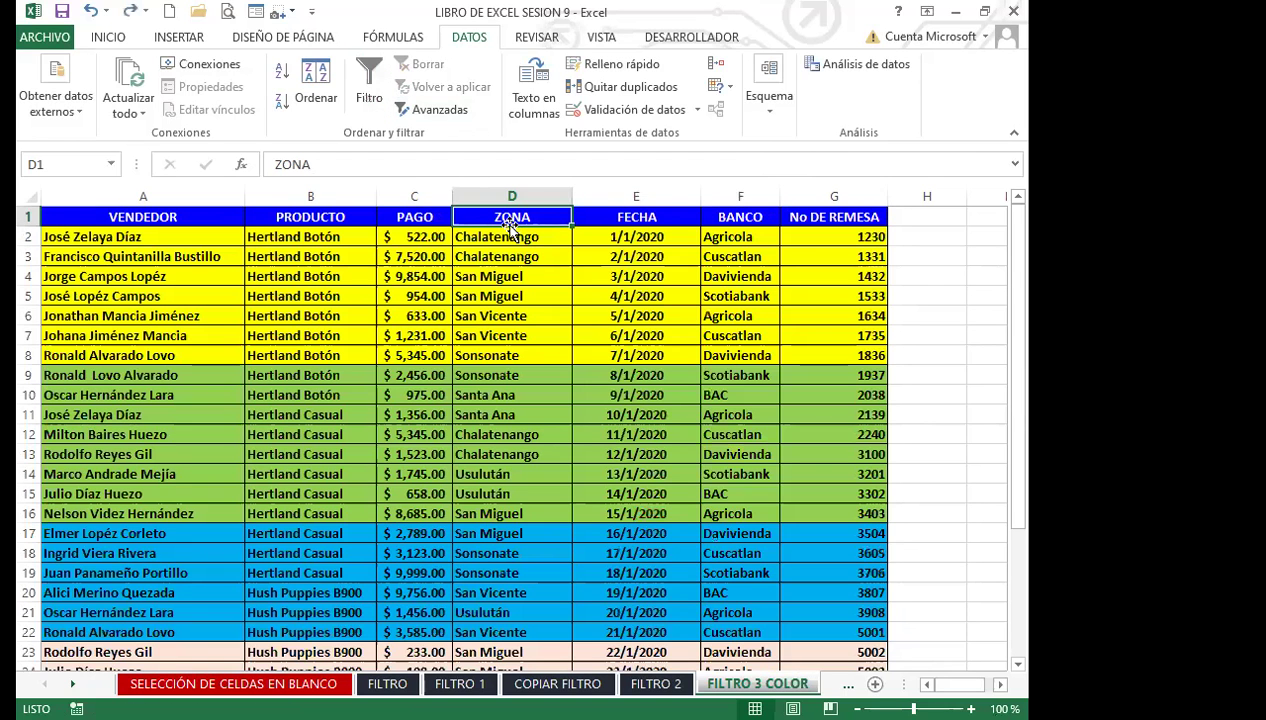
Reselect ZONA header D1 and filter the table by the selected cell's value once more.
left_click_drag(158, 368, 884, 570)
left_click(514, 216)
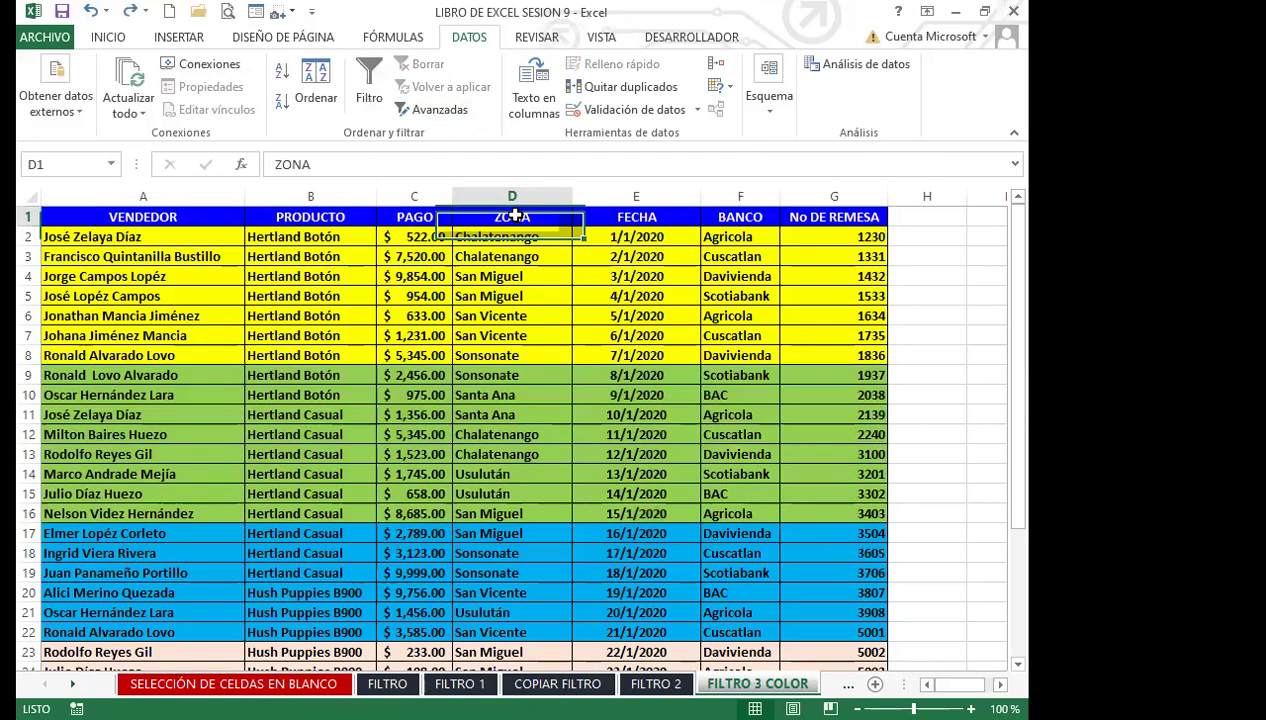
right_click(530, 398)
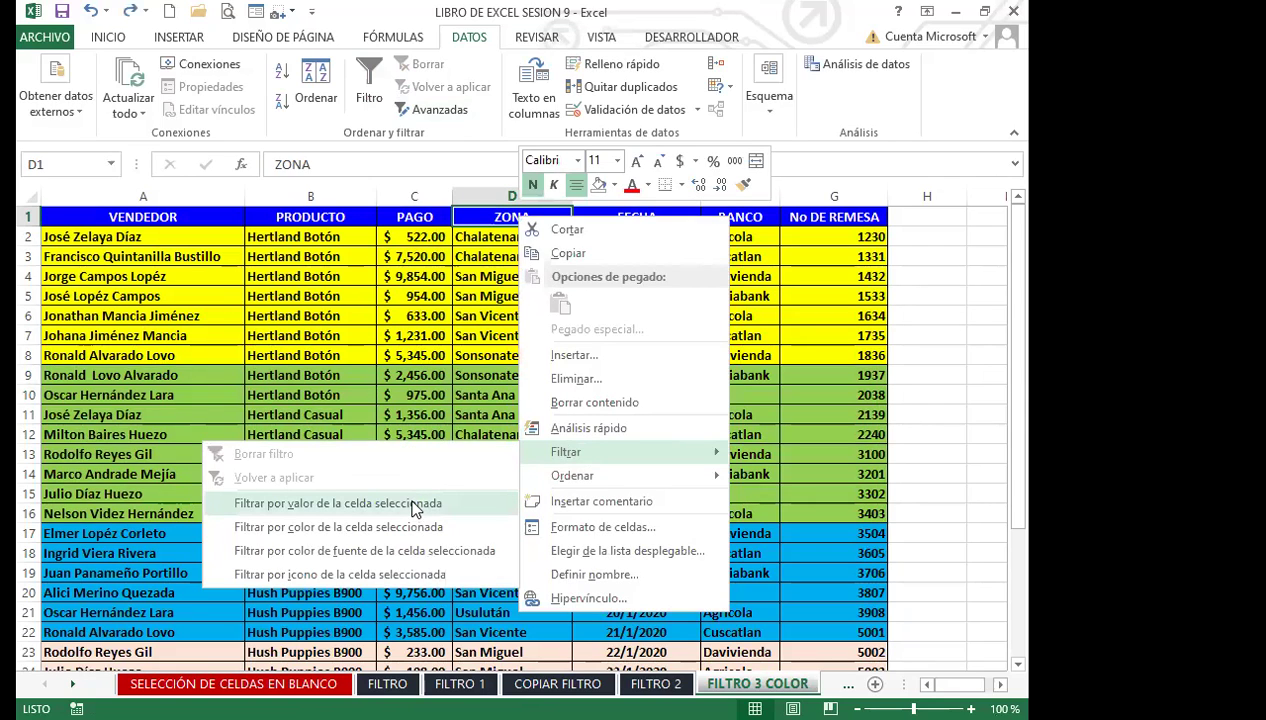
left_click(416, 506)
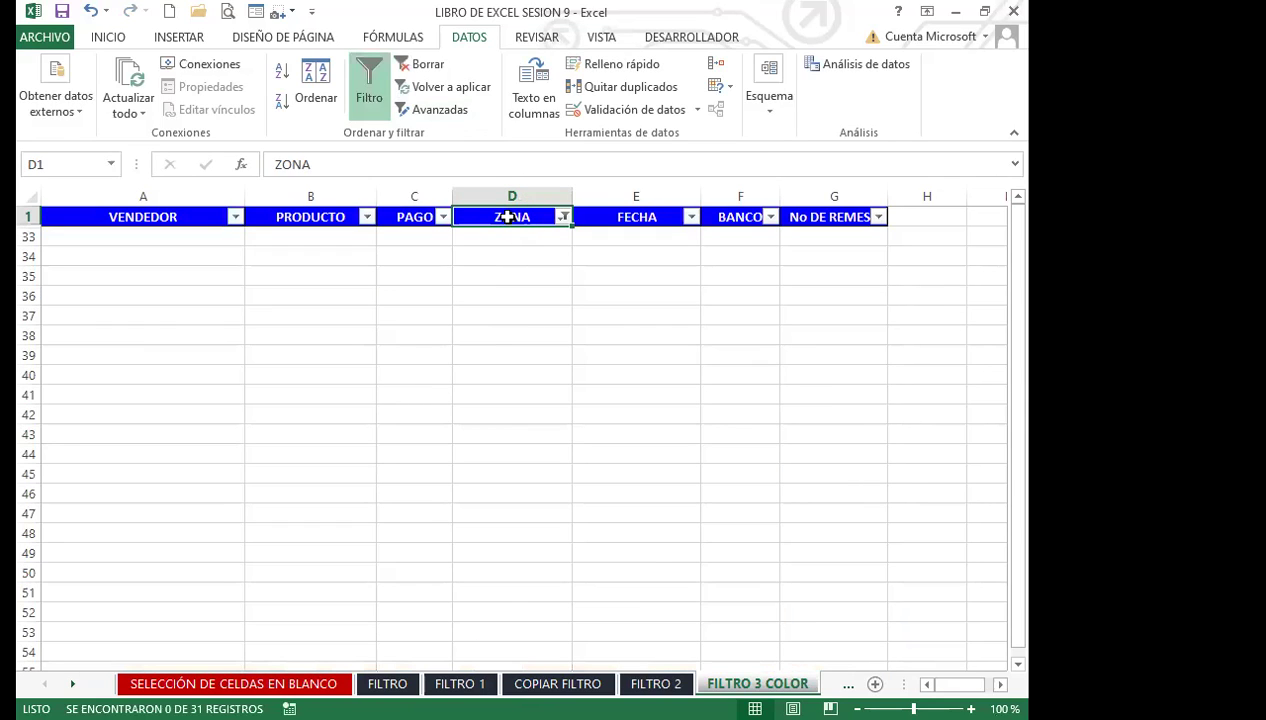
Reapply the active ZONA filter from header cell D1.
right_click(508, 220)
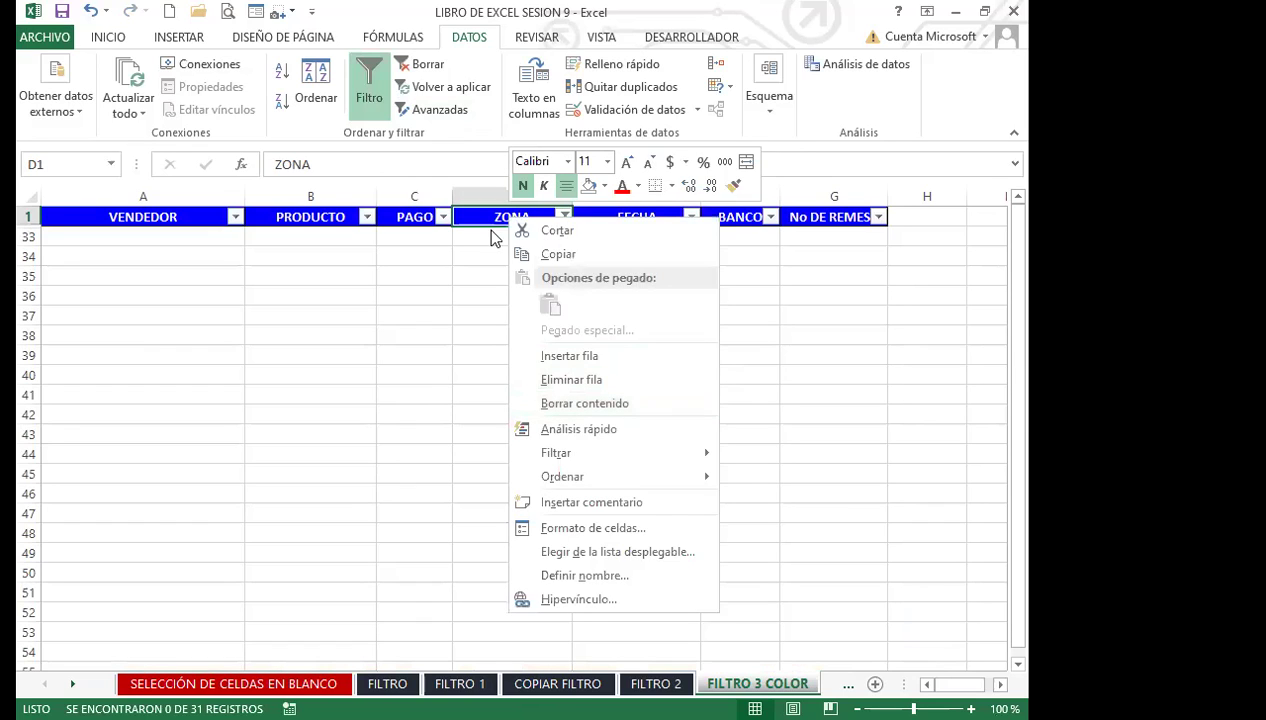
left_click(490, 214)
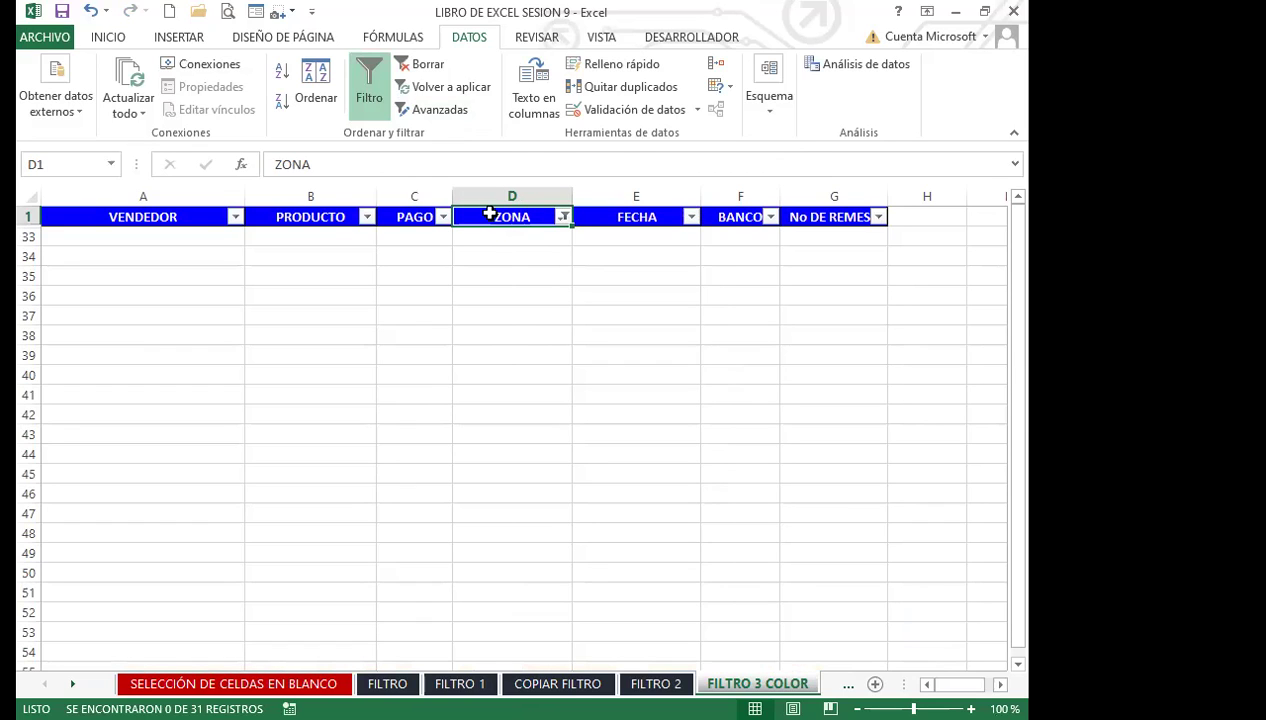
right_click(491, 230)
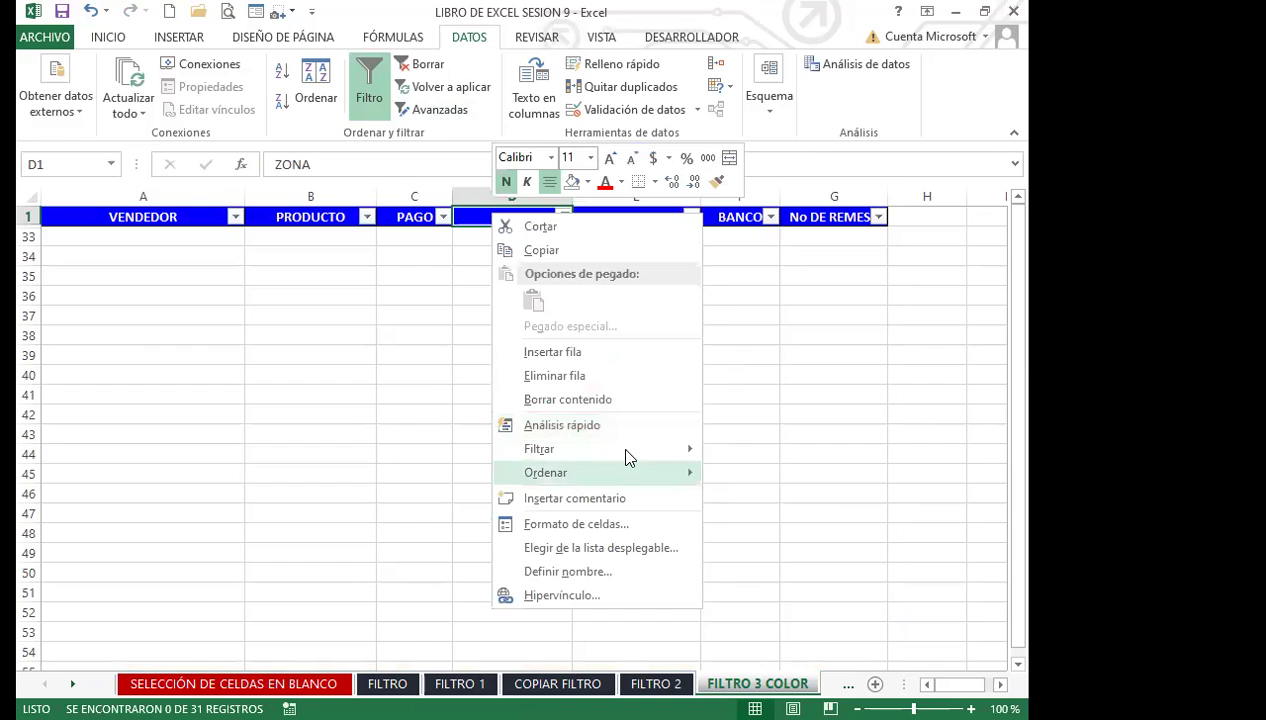
mouse_move(676, 445)
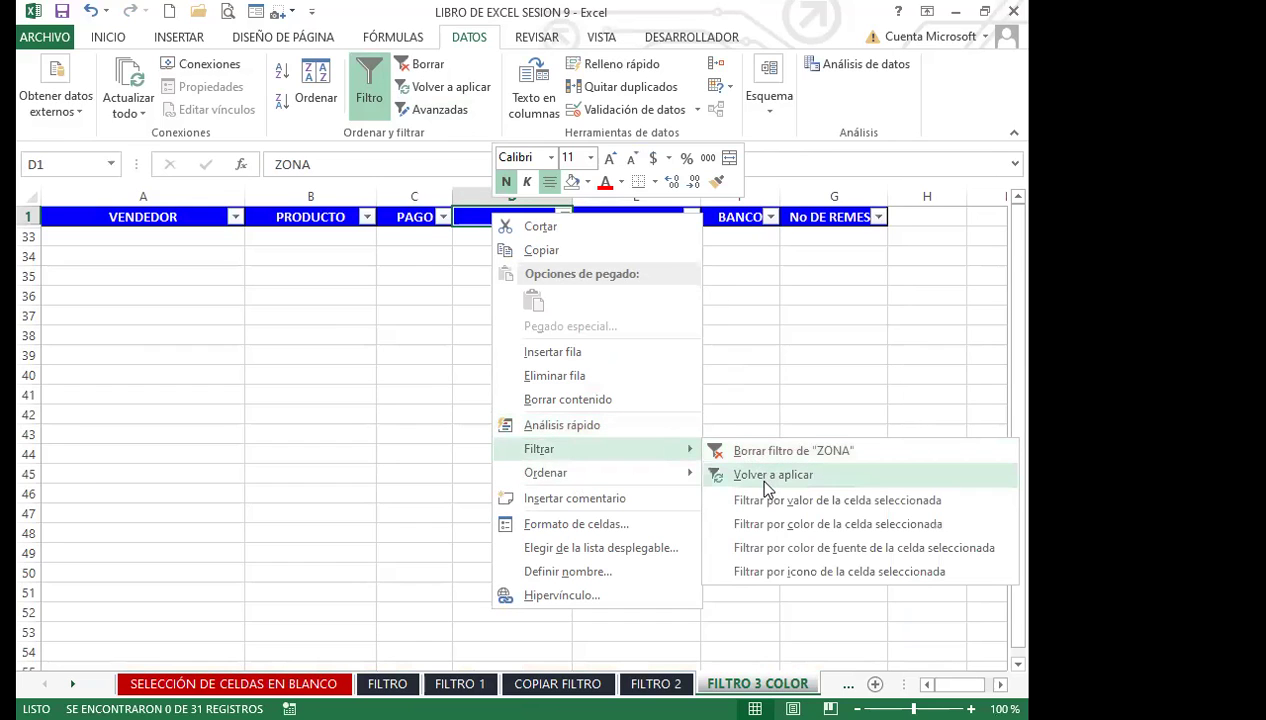
left_click(773, 476)
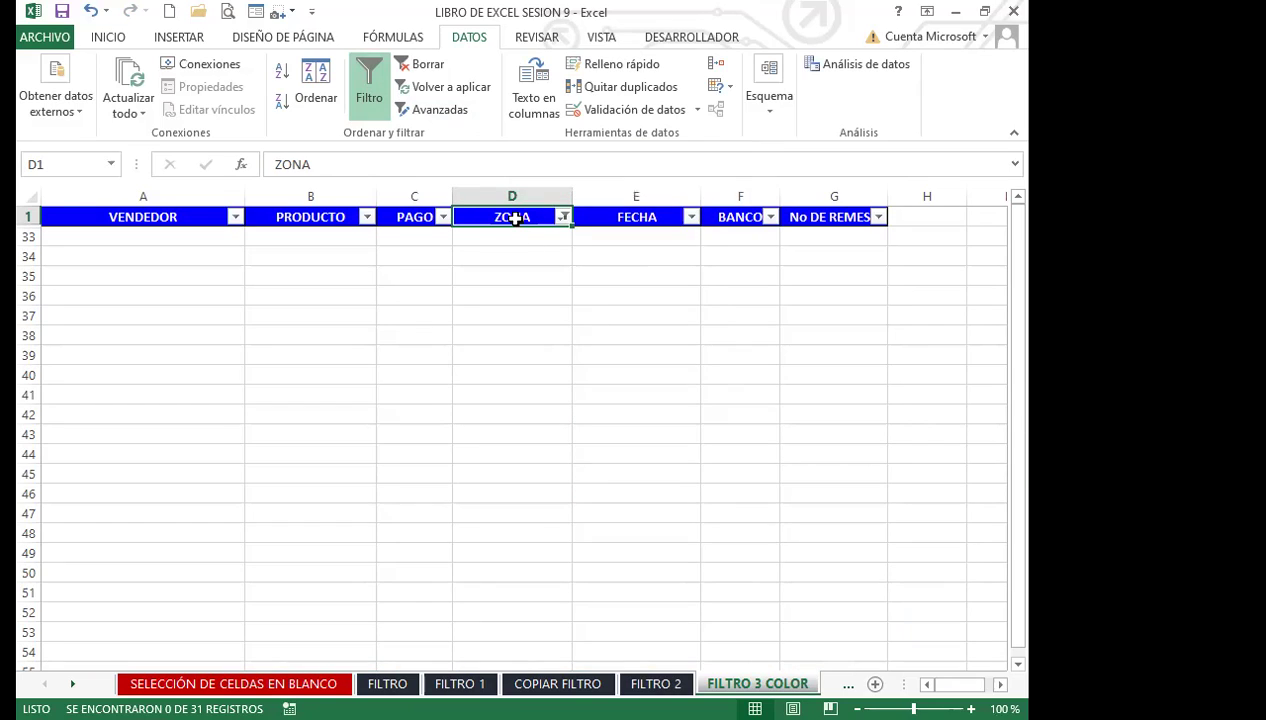
Try to sort the ZONA column by the selected cell's font color, and turn off the header filters.
key("shift+F10")
mouse_move(690, 480)
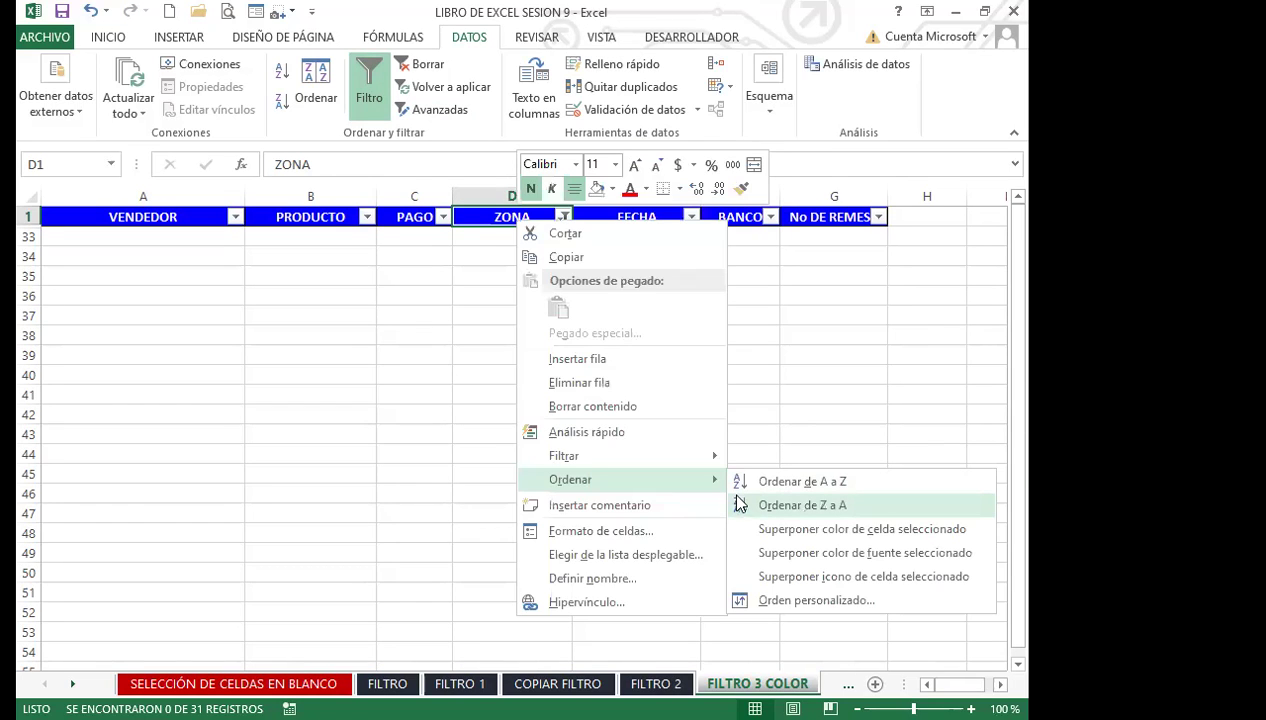
left_click(798, 553)
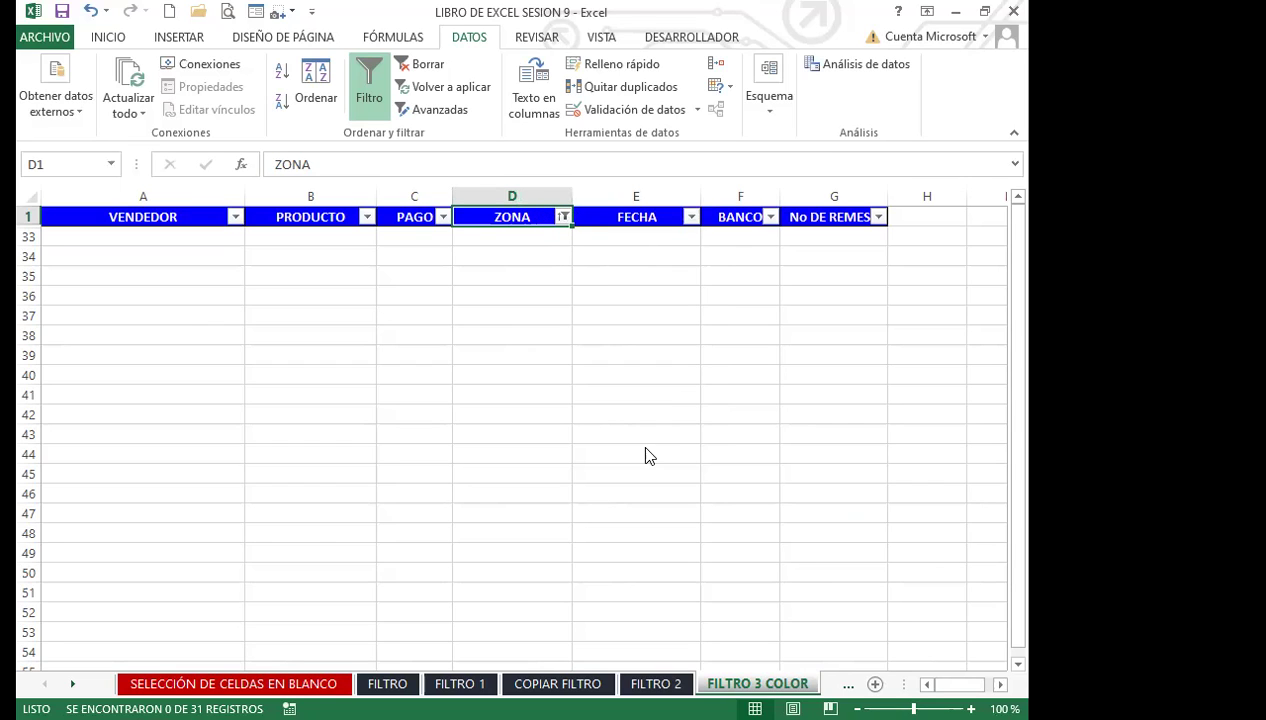
right_click(551, 212)
left_click(362, 489)
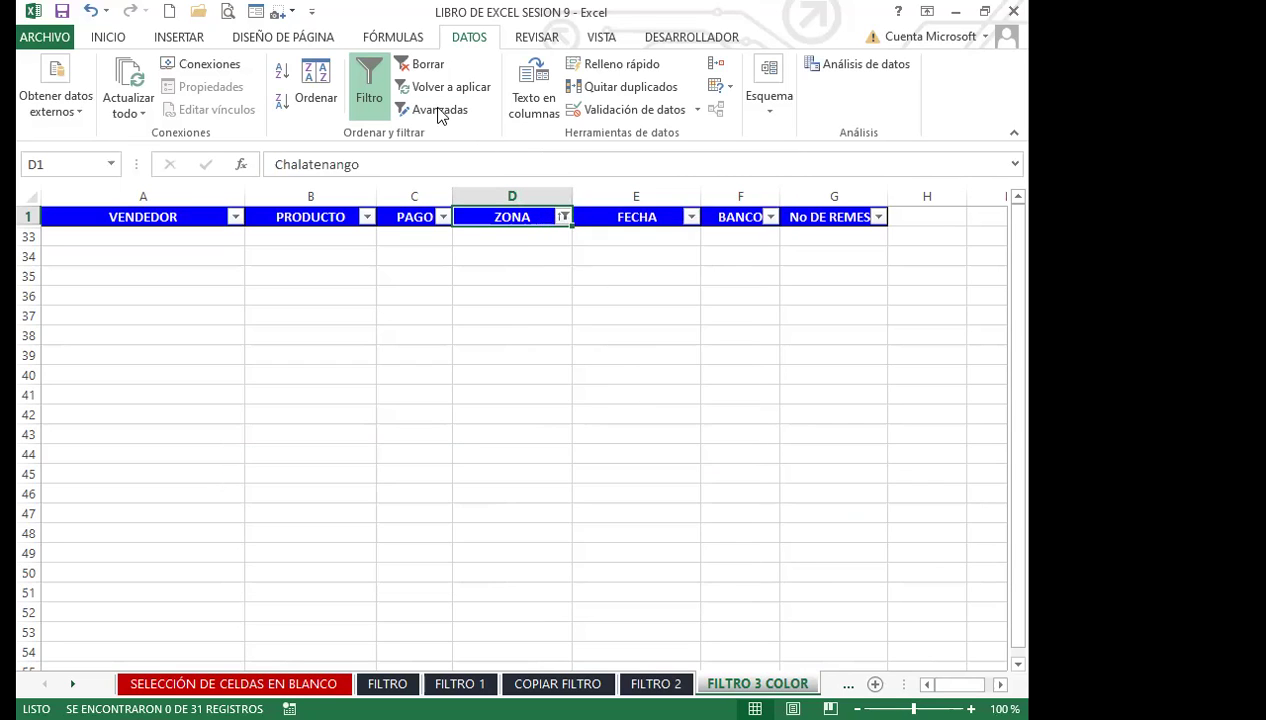
left_click(354, 80)
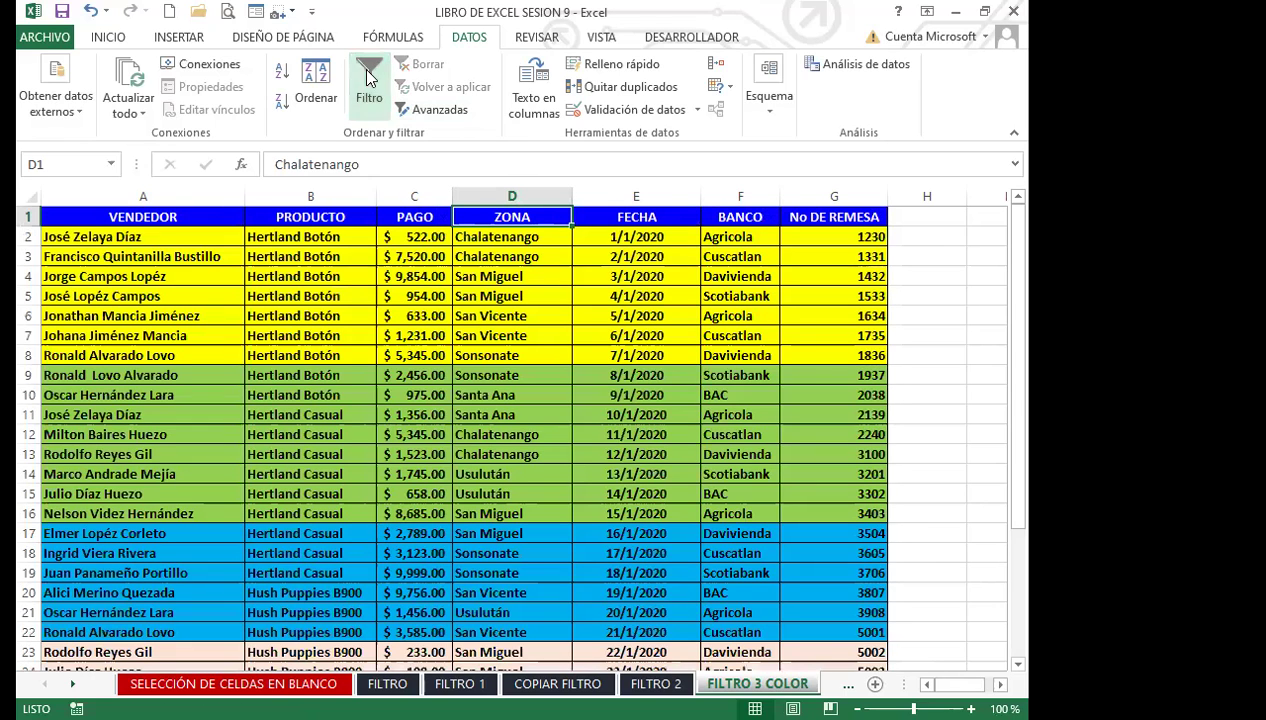
Filter by the cell color of ZONA header D1, check its filter options, and turn the header filters off.
left_click(515, 315)
left_click(536, 222)
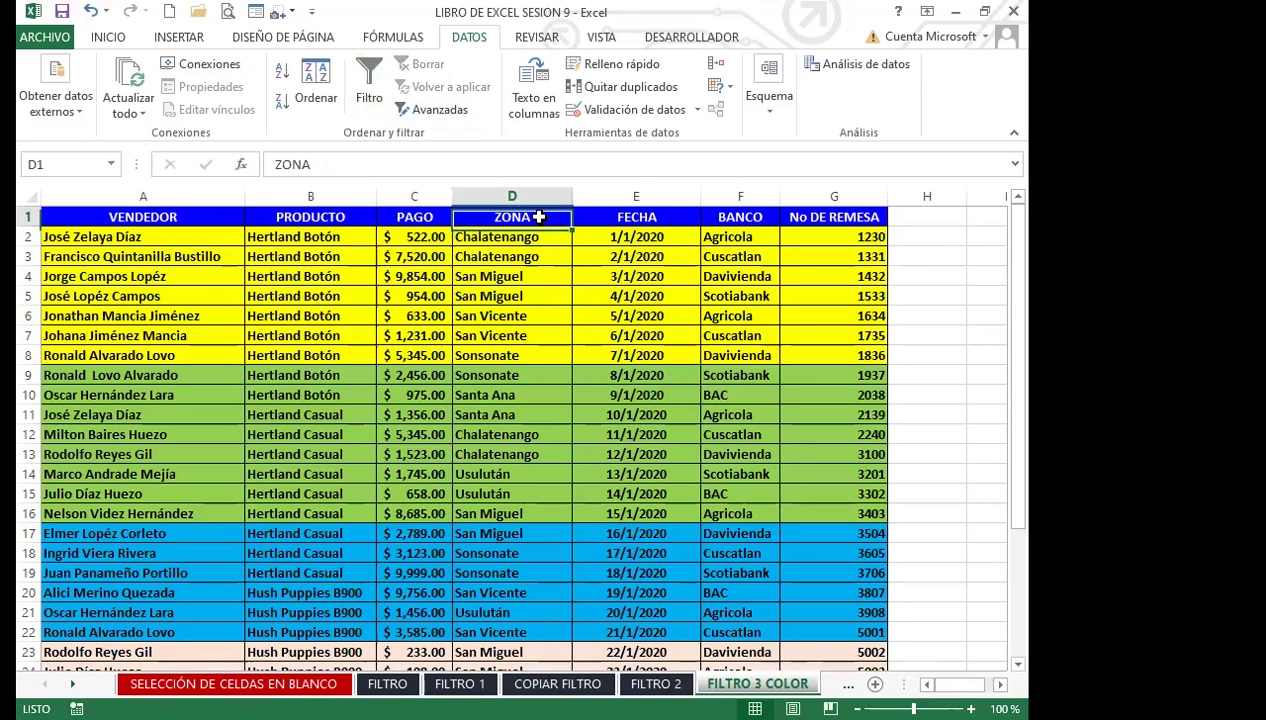
right_click(537, 224)
mouse_move(670, 453)
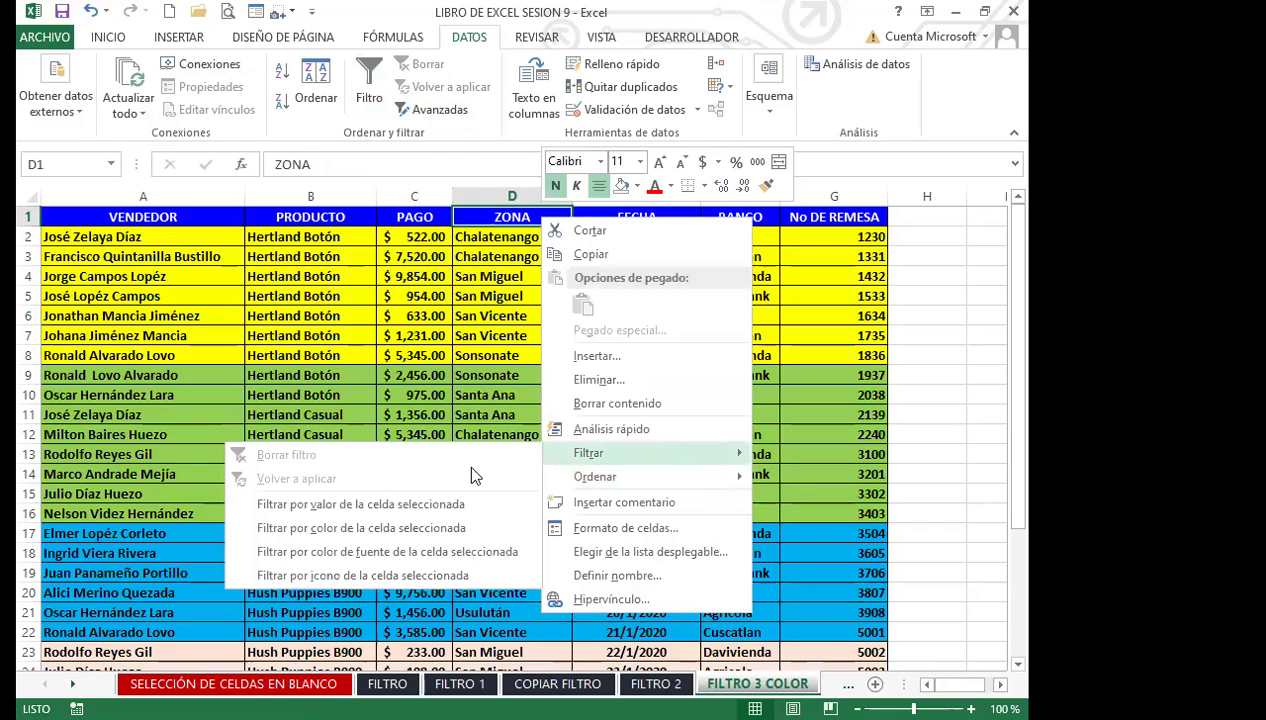
left_click(460, 530)
left_click(560, 216)
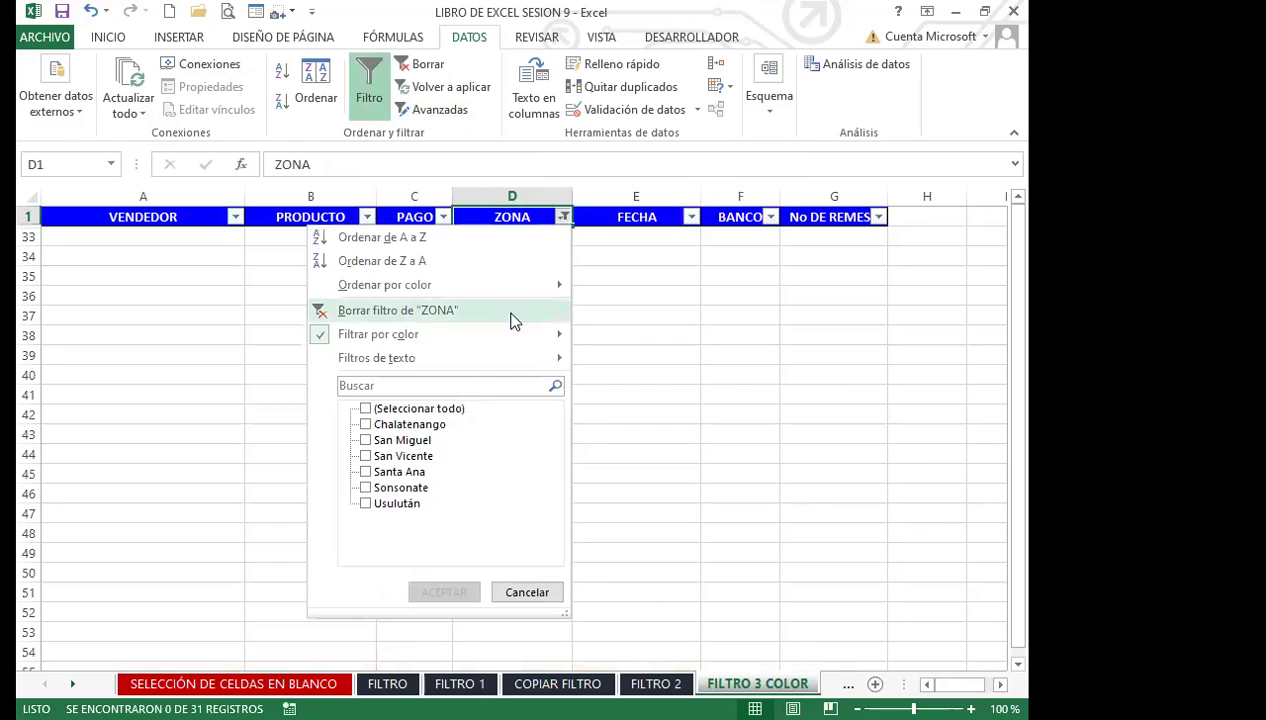
left_click(370, 85)
left_click_drag(145, 372, 816, 491)
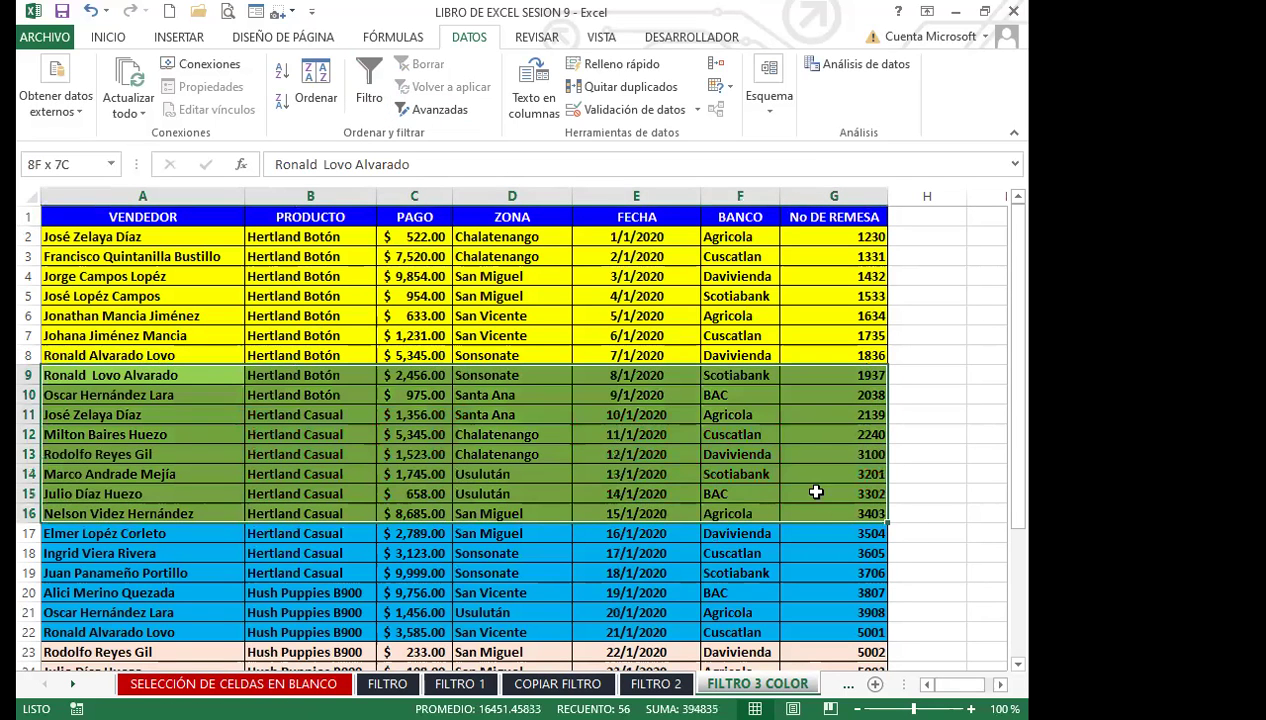
left_click(515, 210)
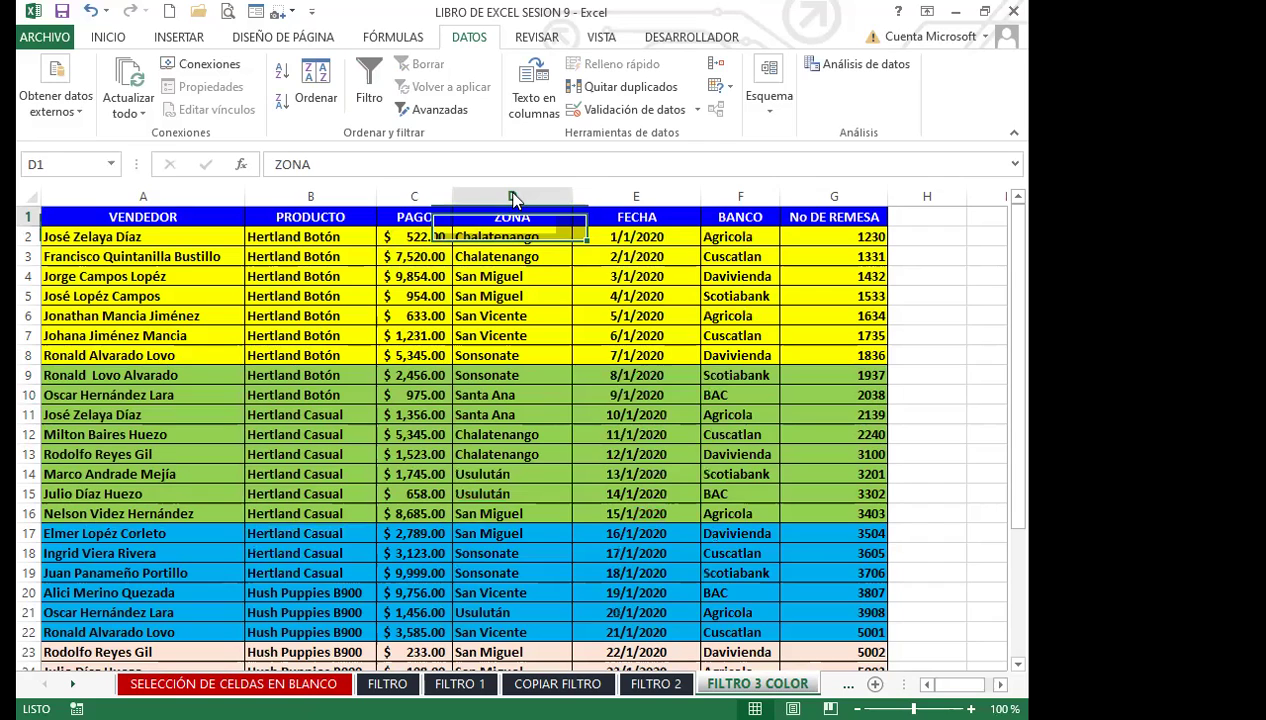
right_click(512, 197)
left_click(356, 330)
Select the green range A9:G16 and filter it by the selected cell's color.
left_click(122, 374)
left_click_drag(122, 374, 816, 514)
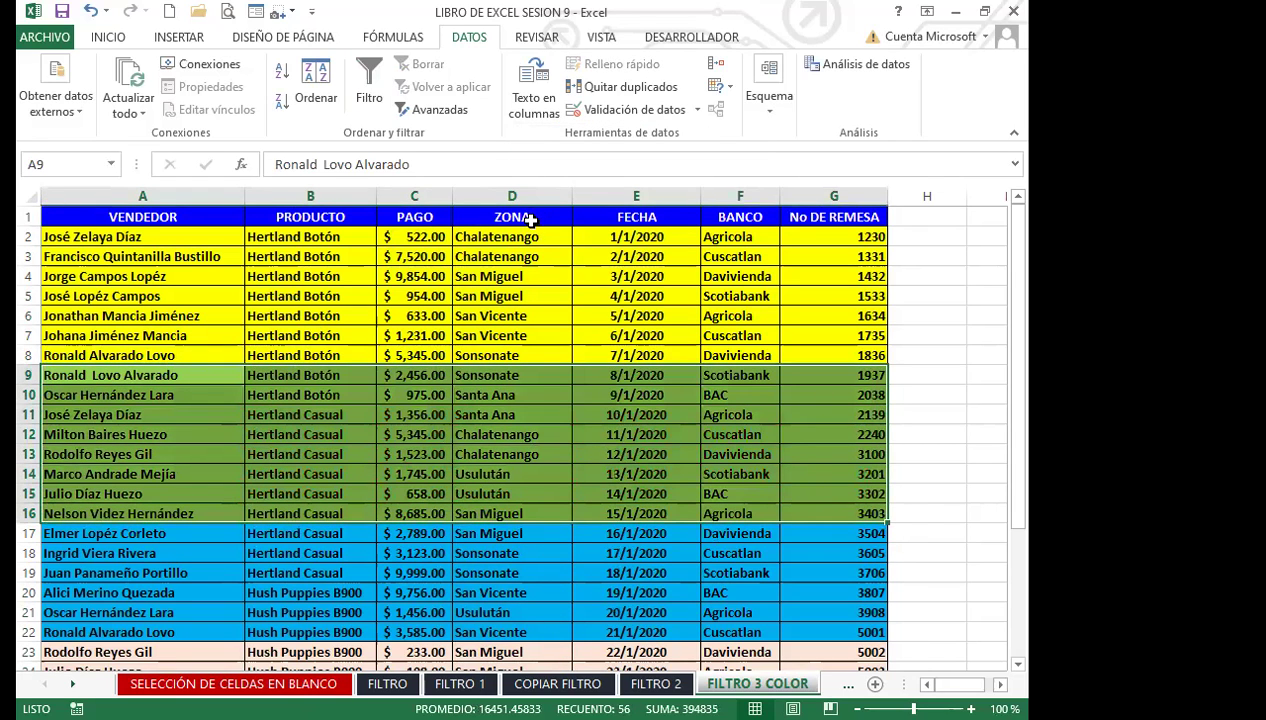
right_click(576, 457)
mouse_move(612, 554)
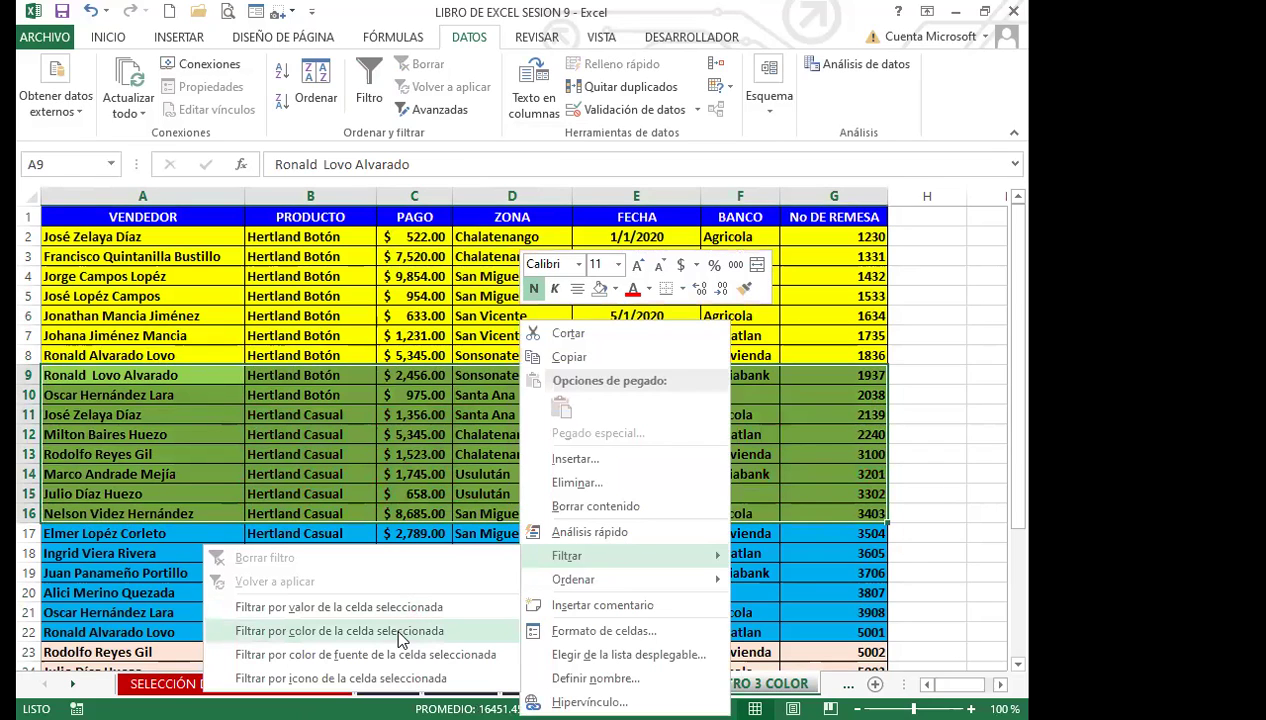
left_click(398, 632)
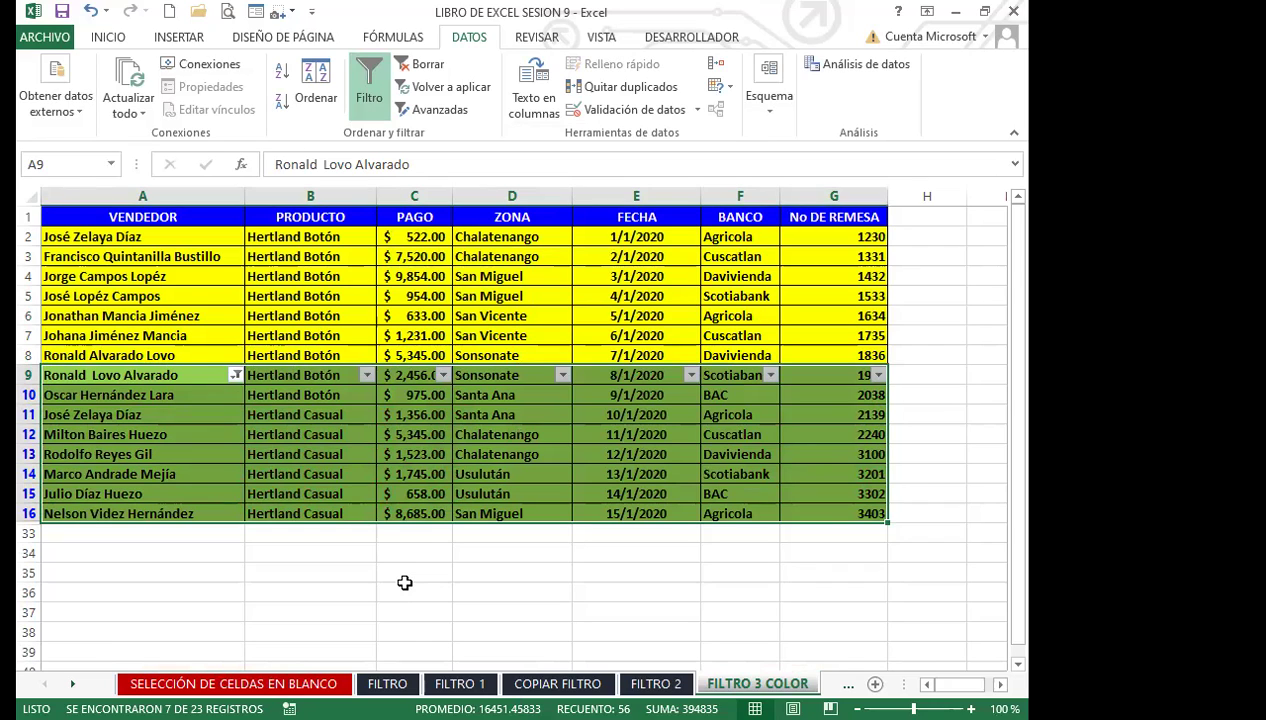
Check the filter list in cell A9, and exclude Hertland Botón with the product filter in B9.
left_click(236, 376)
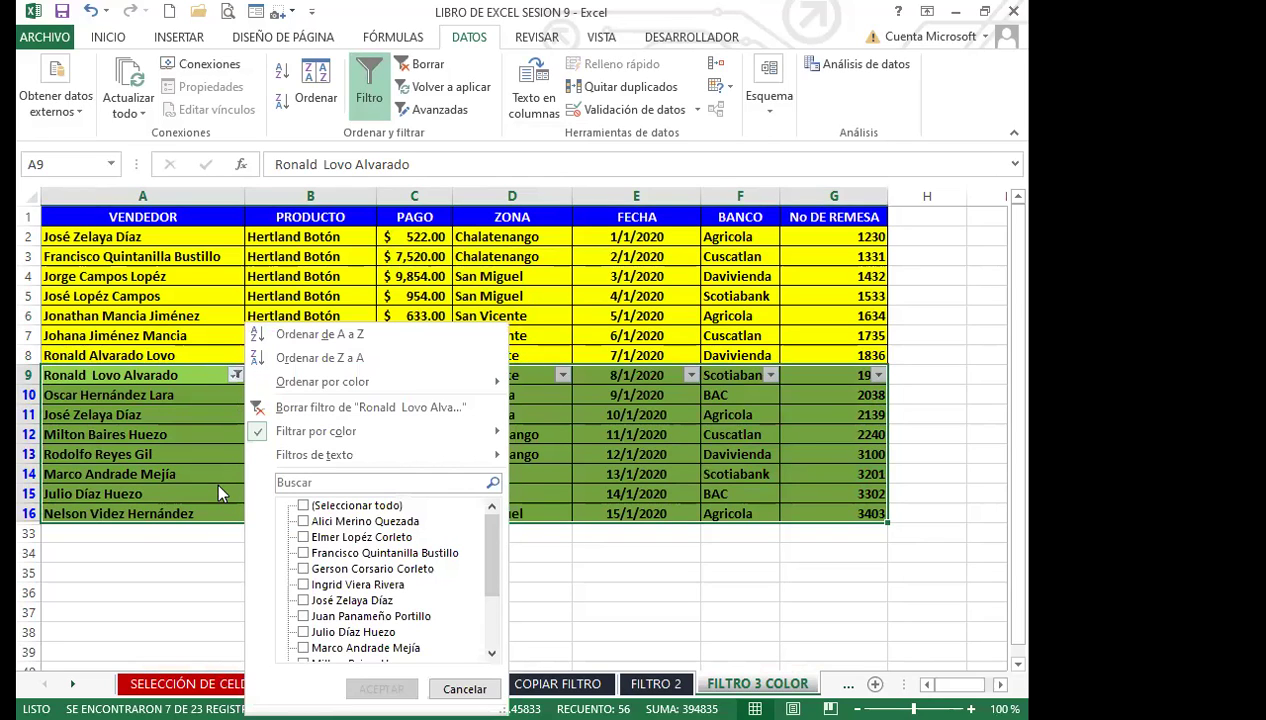
left_click(552, 391)
scroll(614, 423, "down", 1)
scroll(600, 465, "up", 1)
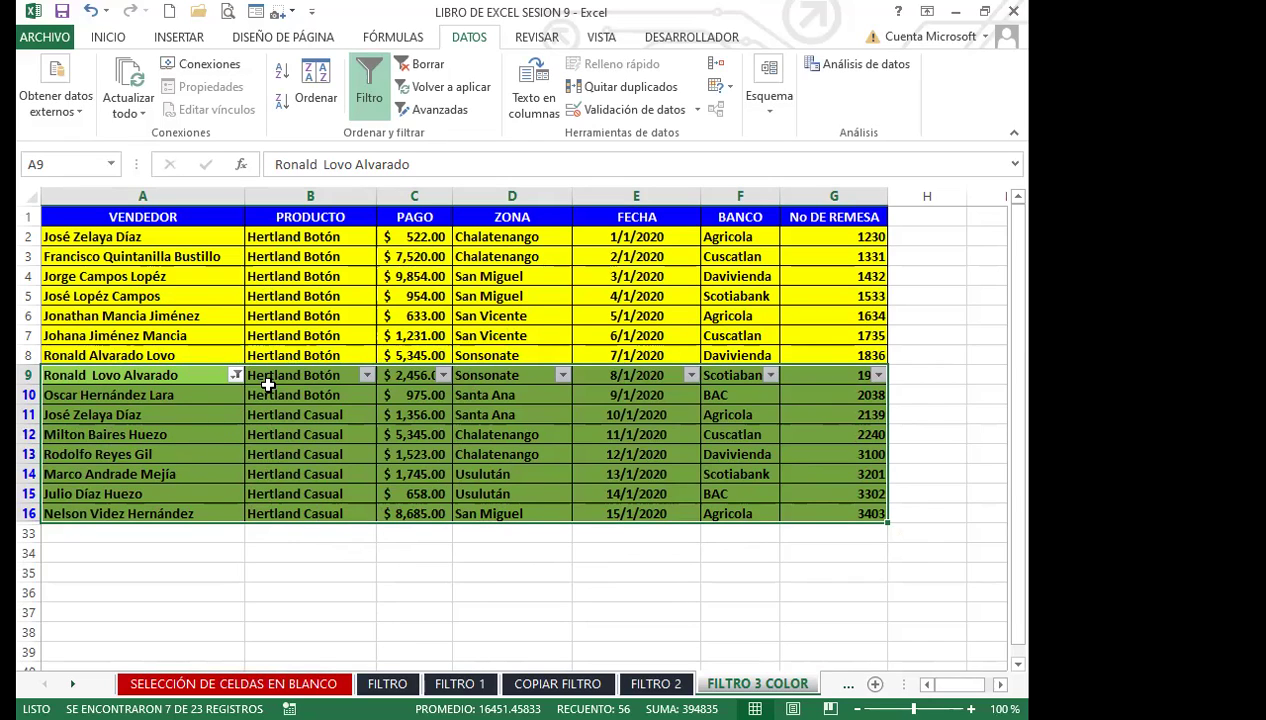
left_click(367, 375)
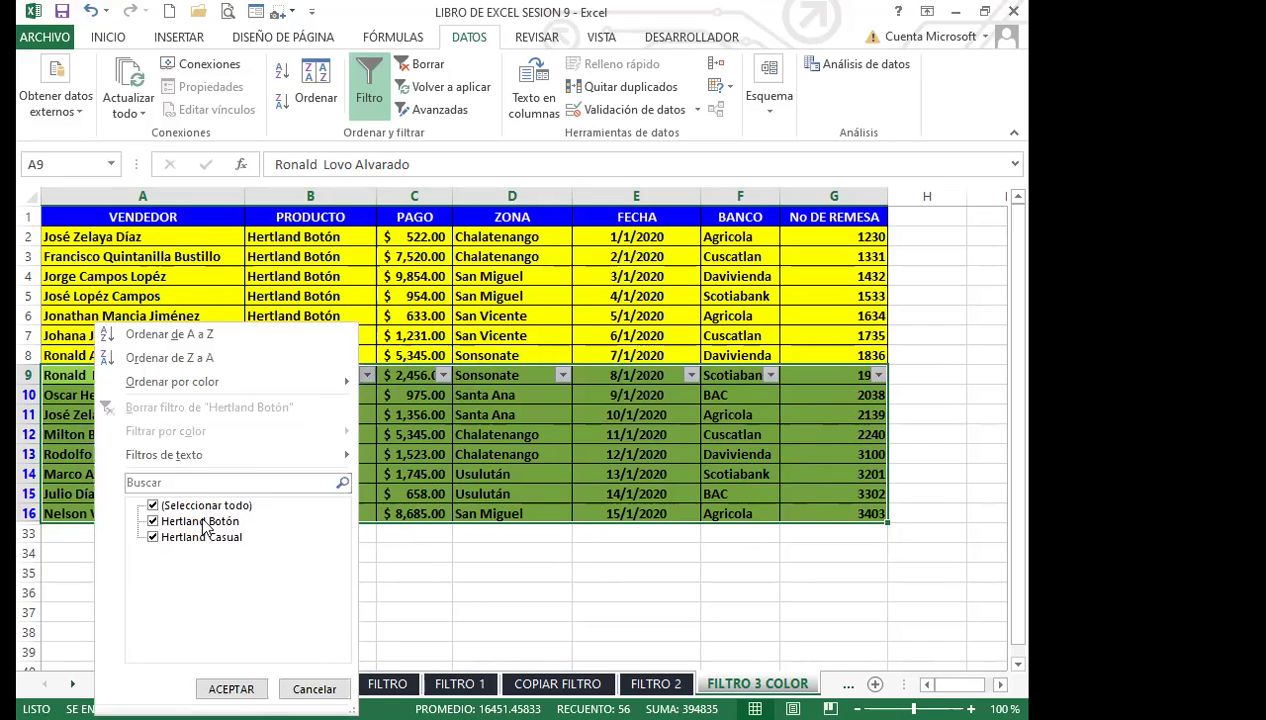
left_click(153, 521)
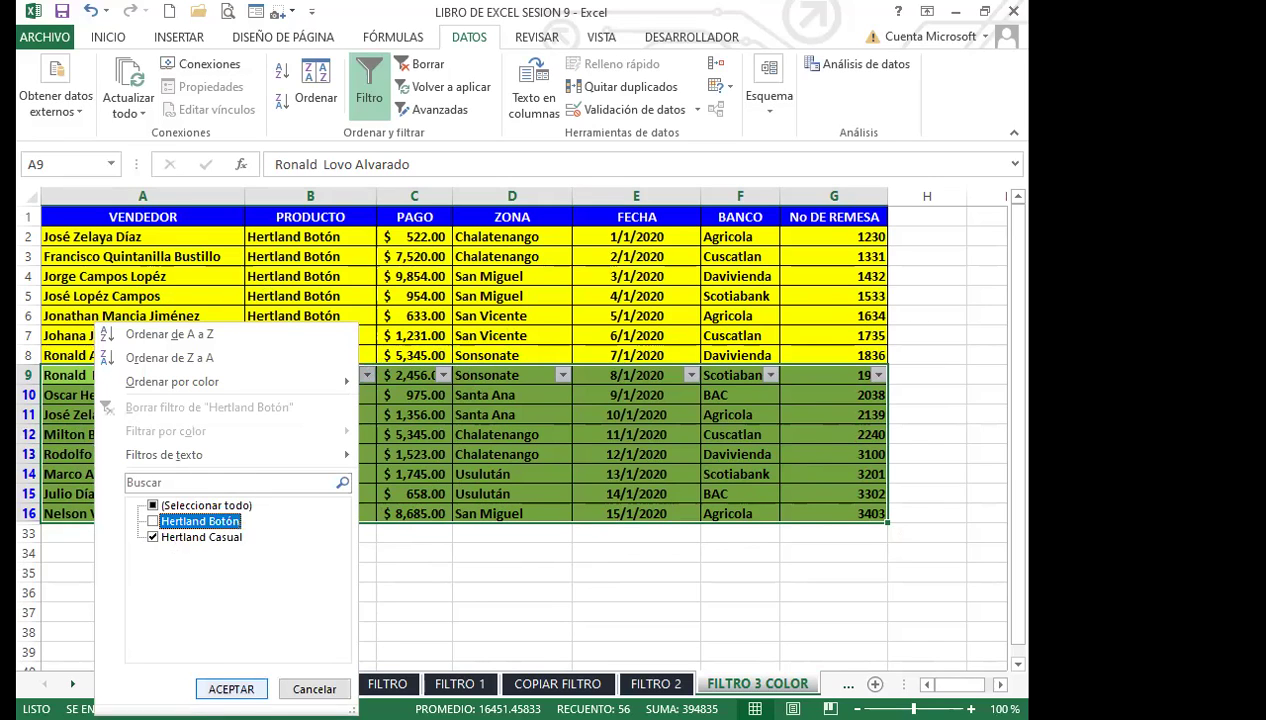
left_click(153, 521)
key("Return")
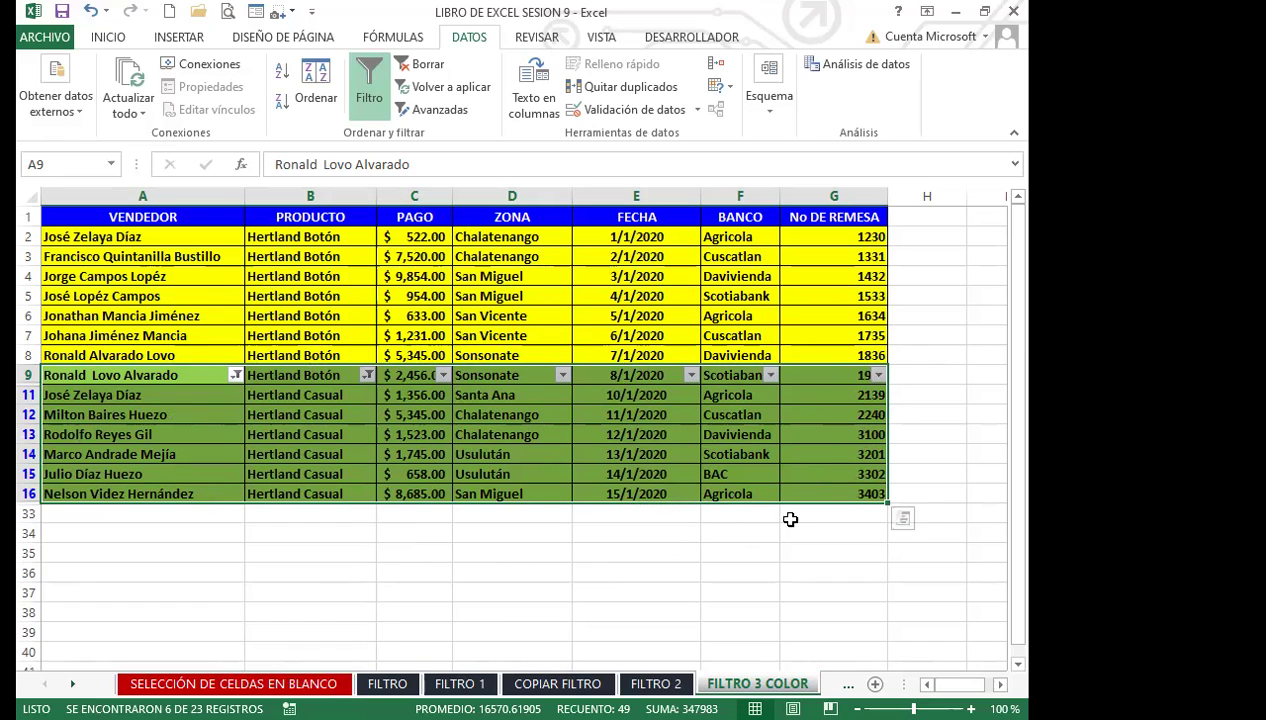
Exclude Chalatenango and San Miguel with the zone filter in D9, and turn off the green range's filters.
left_click(563, 375)
left_click(349, 521)
left_click(349, 537)
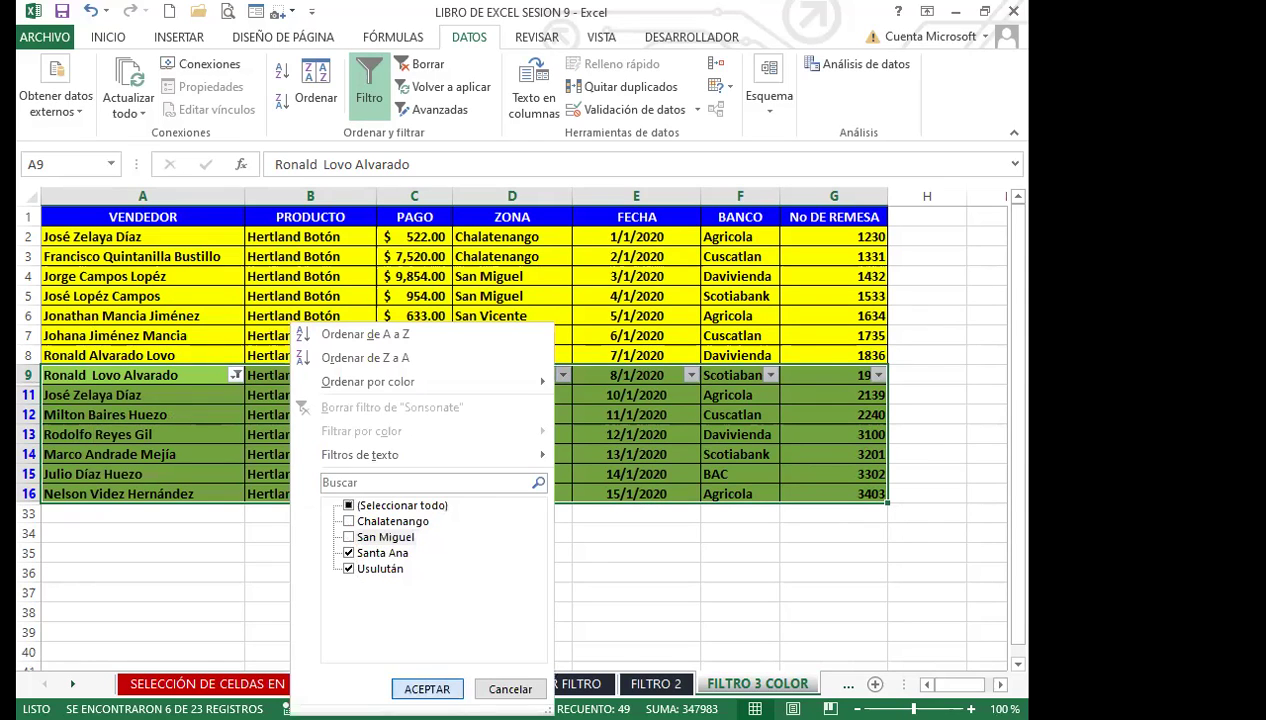
key("Return")
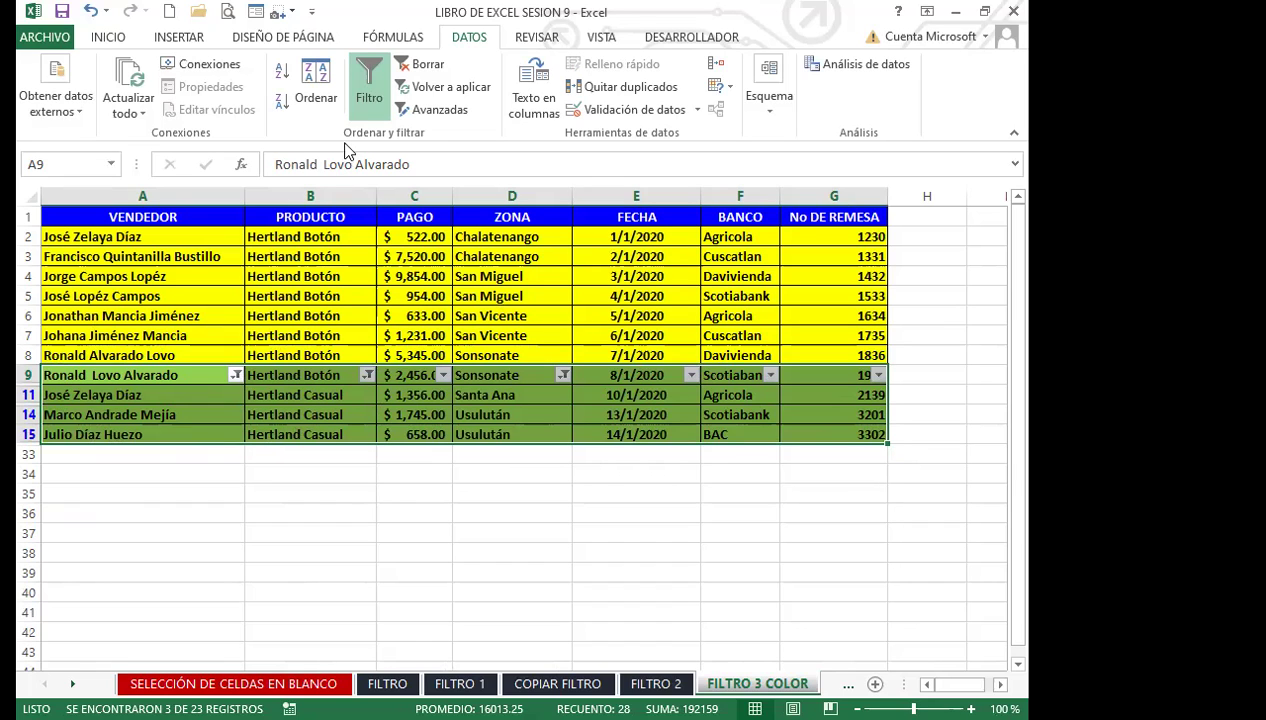
left_click(366, 96)
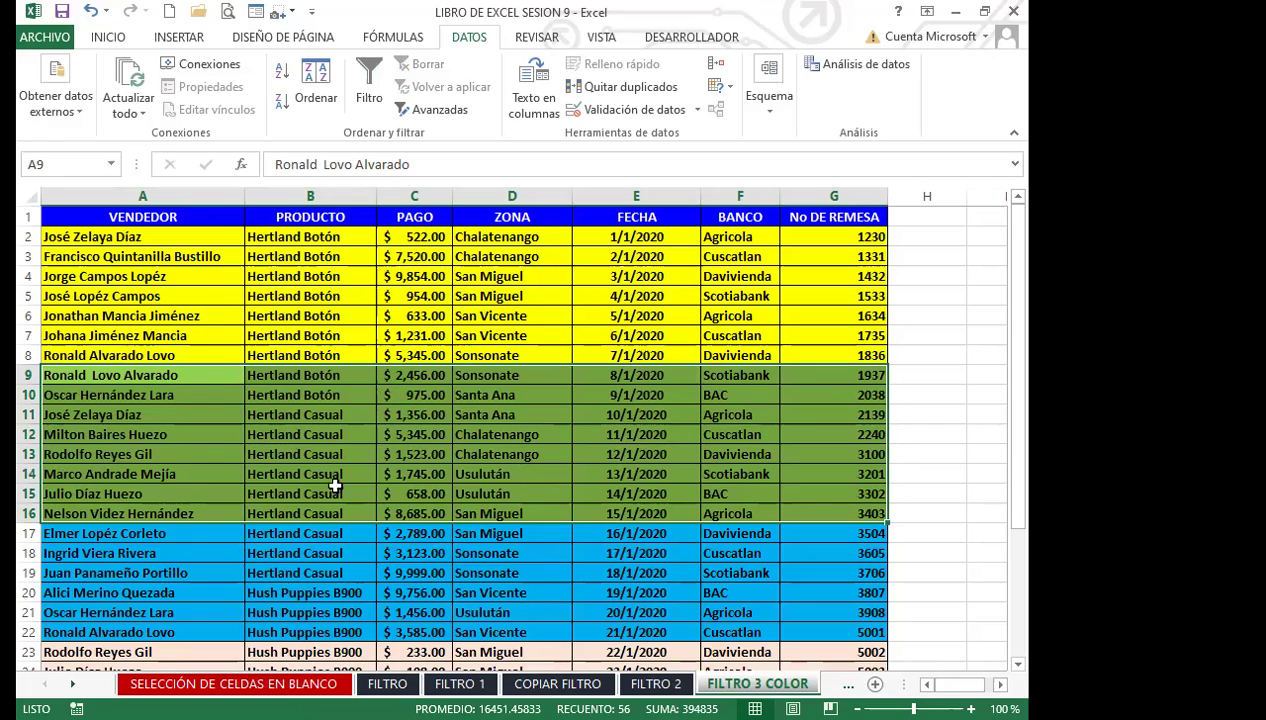
Select the blue range A17:G22 and filter it by the selected cell's color.
scroll(322, 498, "down", 1)
scroll(322, 498, "down", 1)
left_click_drag(105, 413, 825, 511)
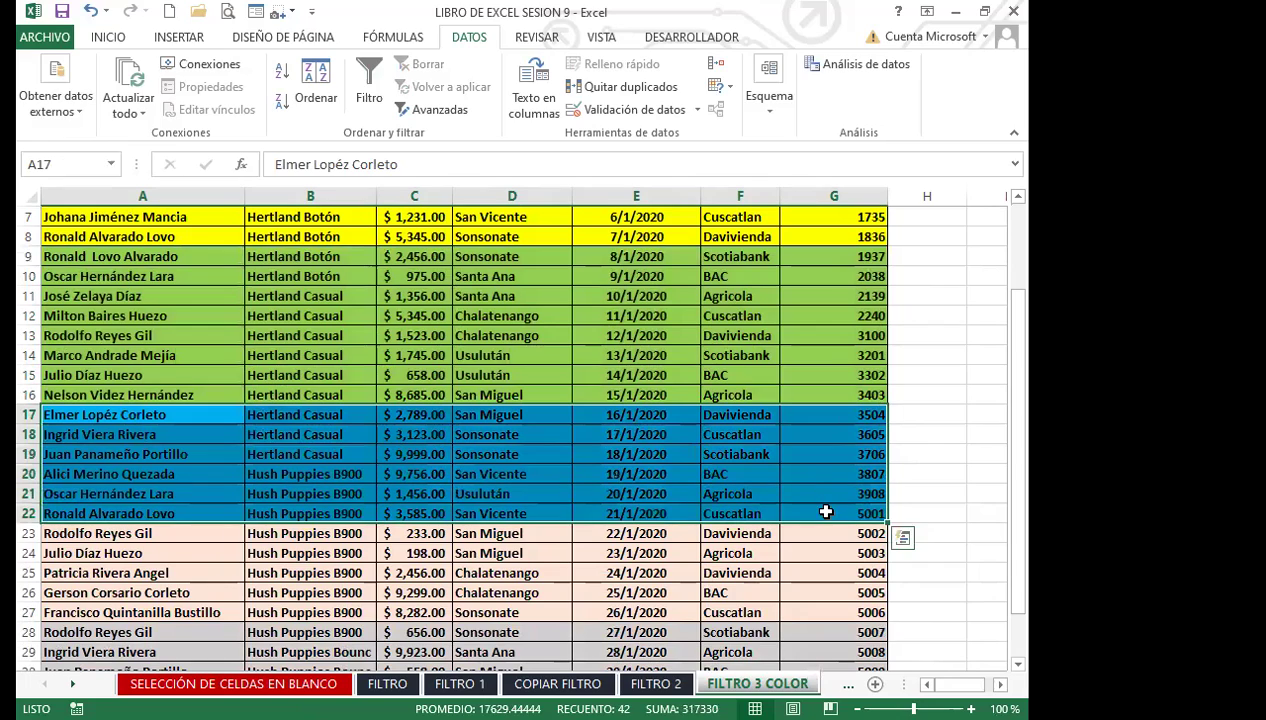
scroll(511, 299, "up", 2)
scroll(574, 498, "down", 1)
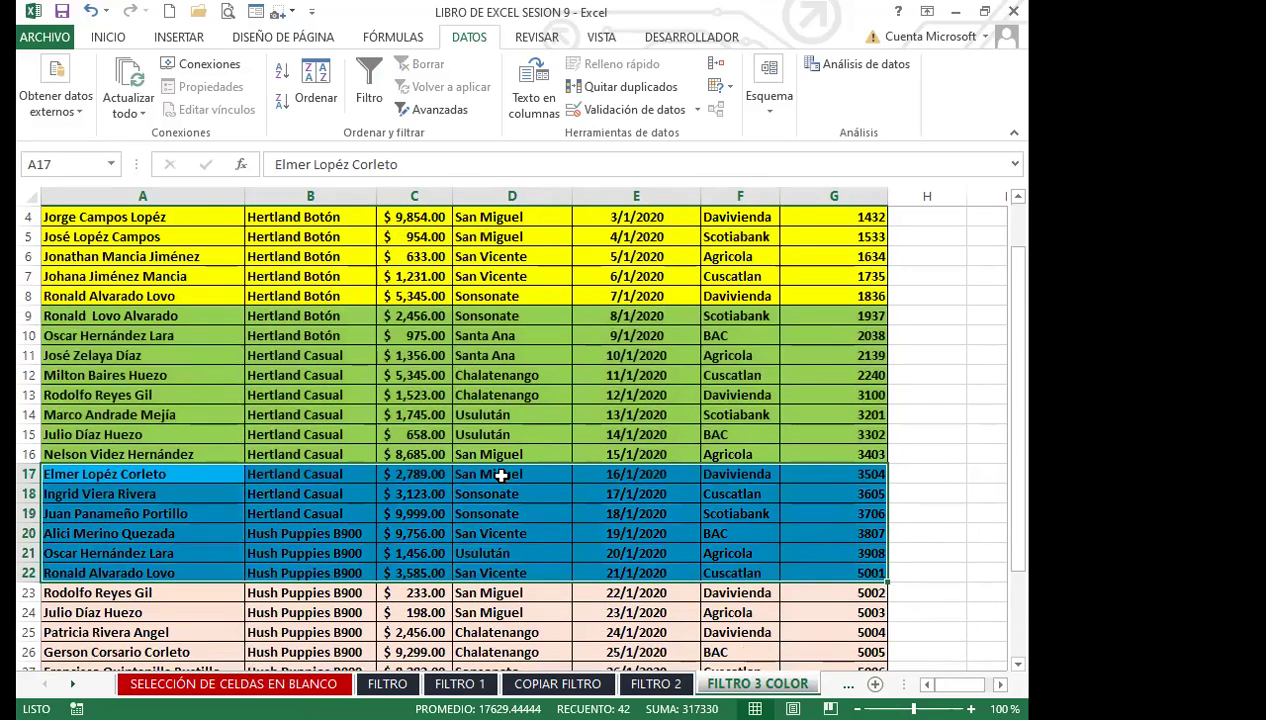
right_click(501, 476)
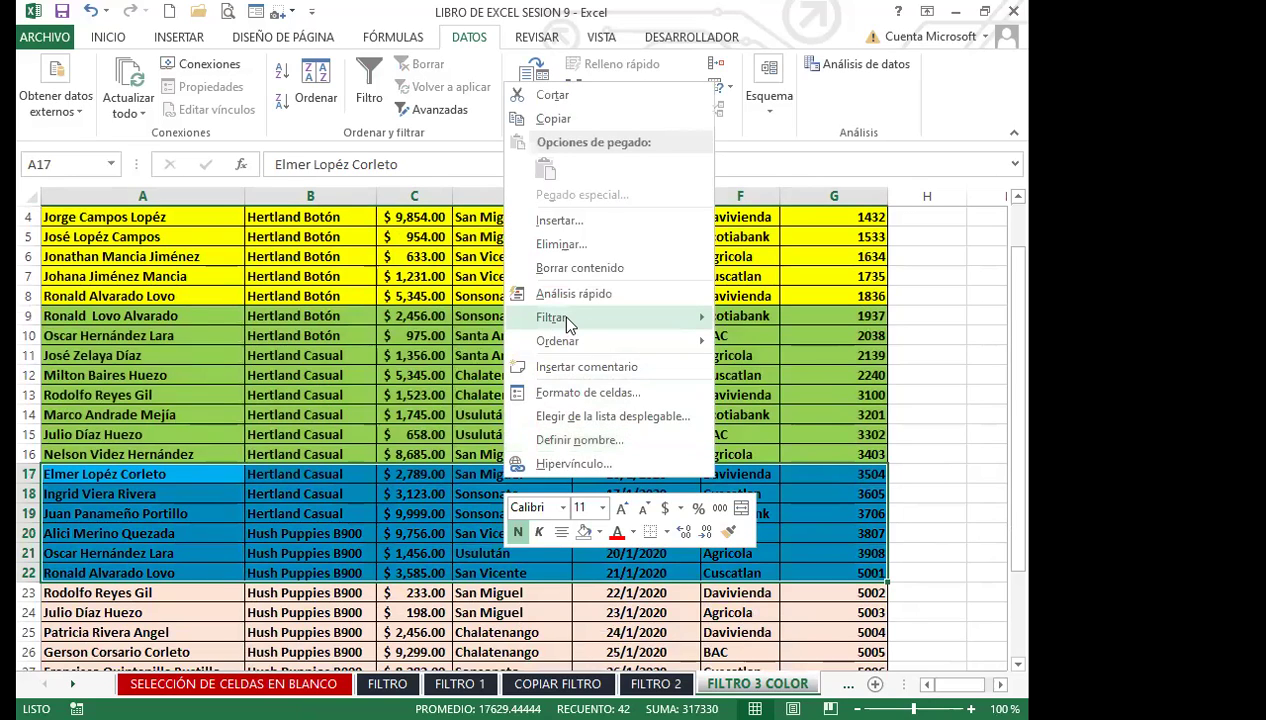
mouse_move(546, 318)
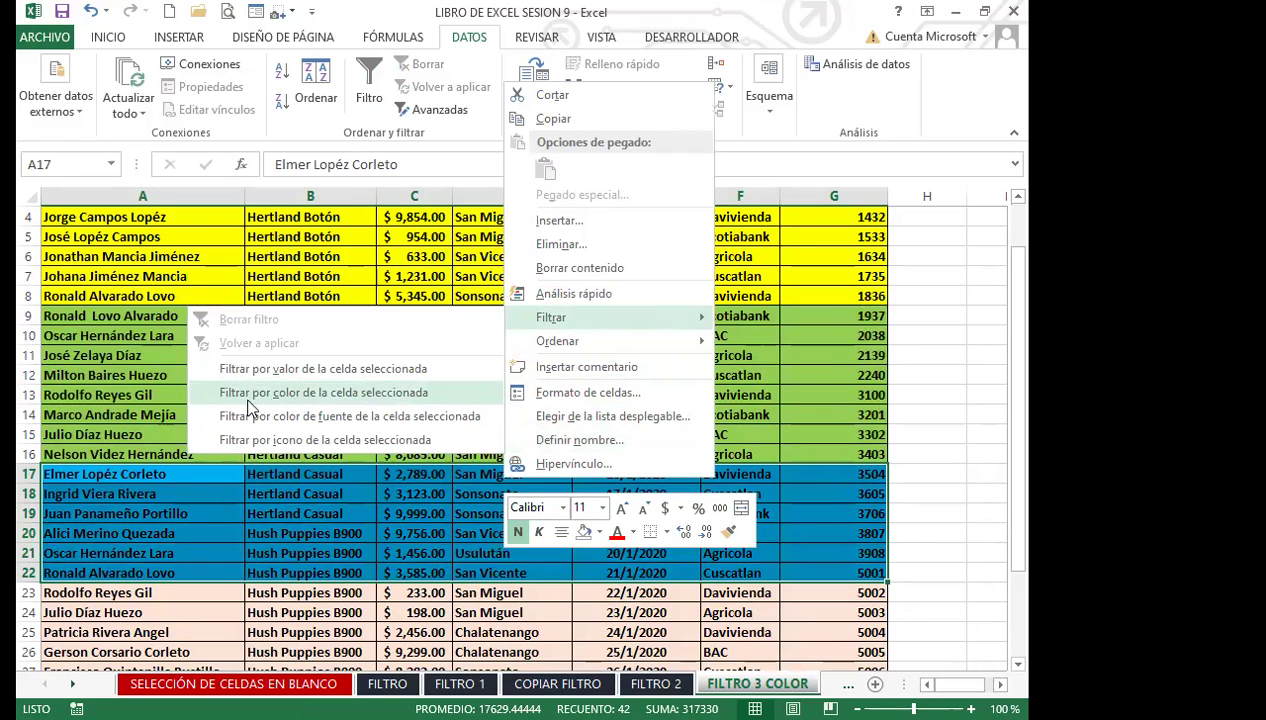
left_click(390, 401)
scroll(470, 565, "up", 1)
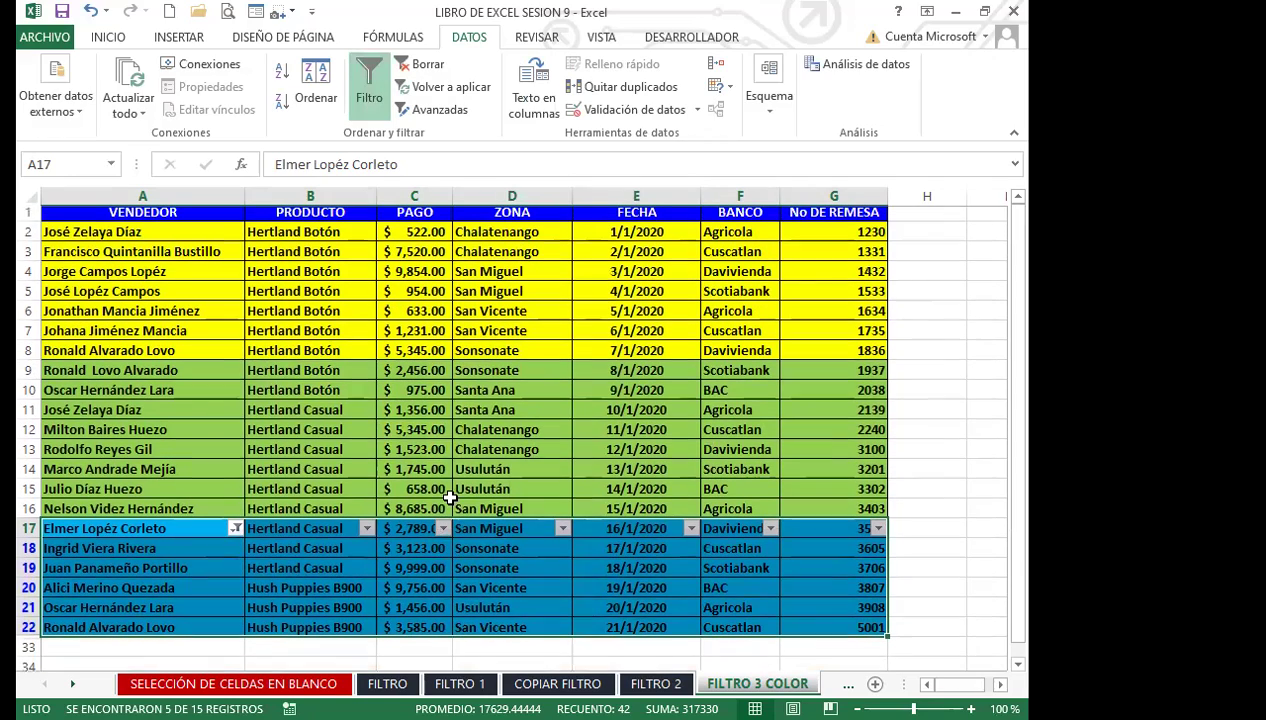
scroll(496, 513, "down", 1)
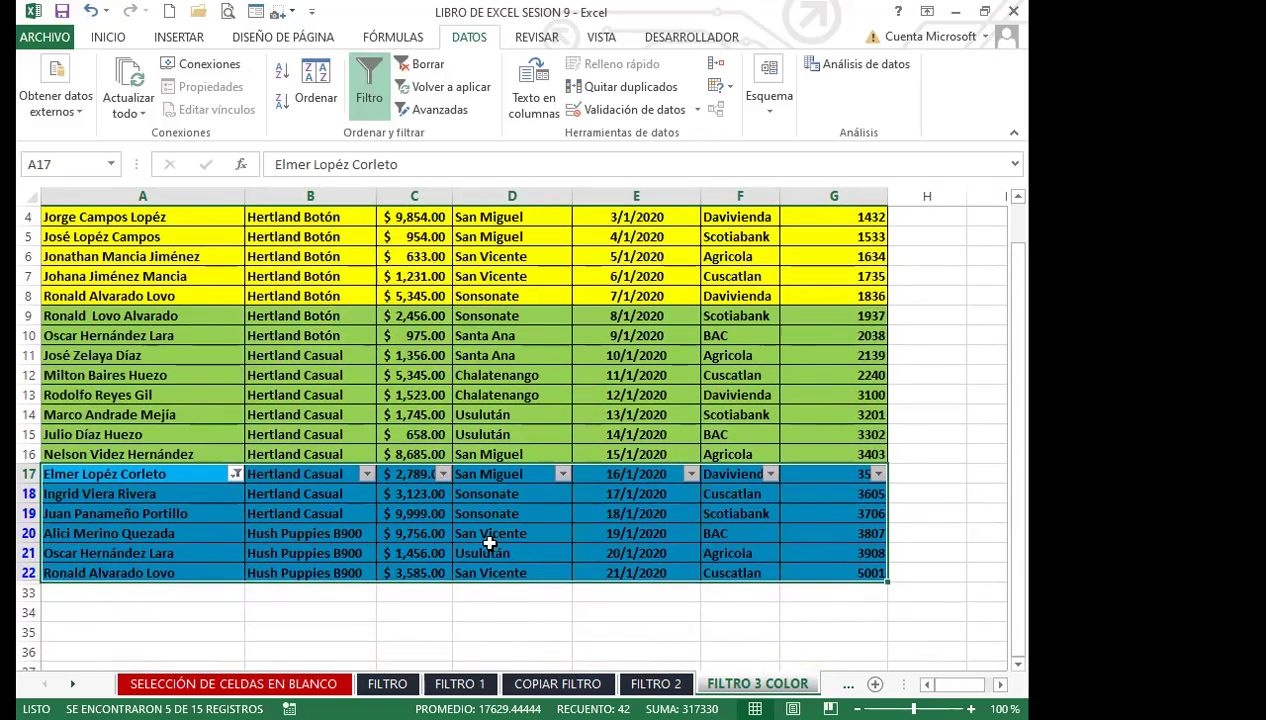
Exclude Hertland Casual with the product filter in B17.
left_click(366, 473)
left_click(170, 270)
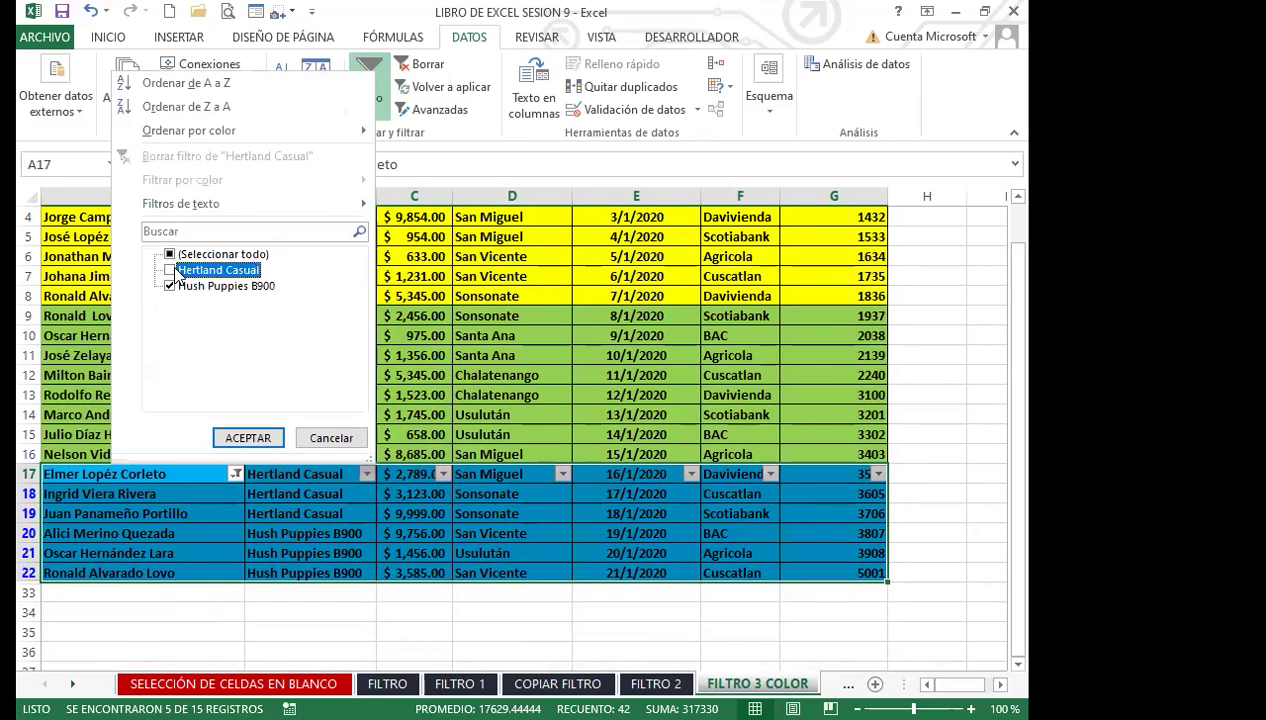
left_click(249, 437)
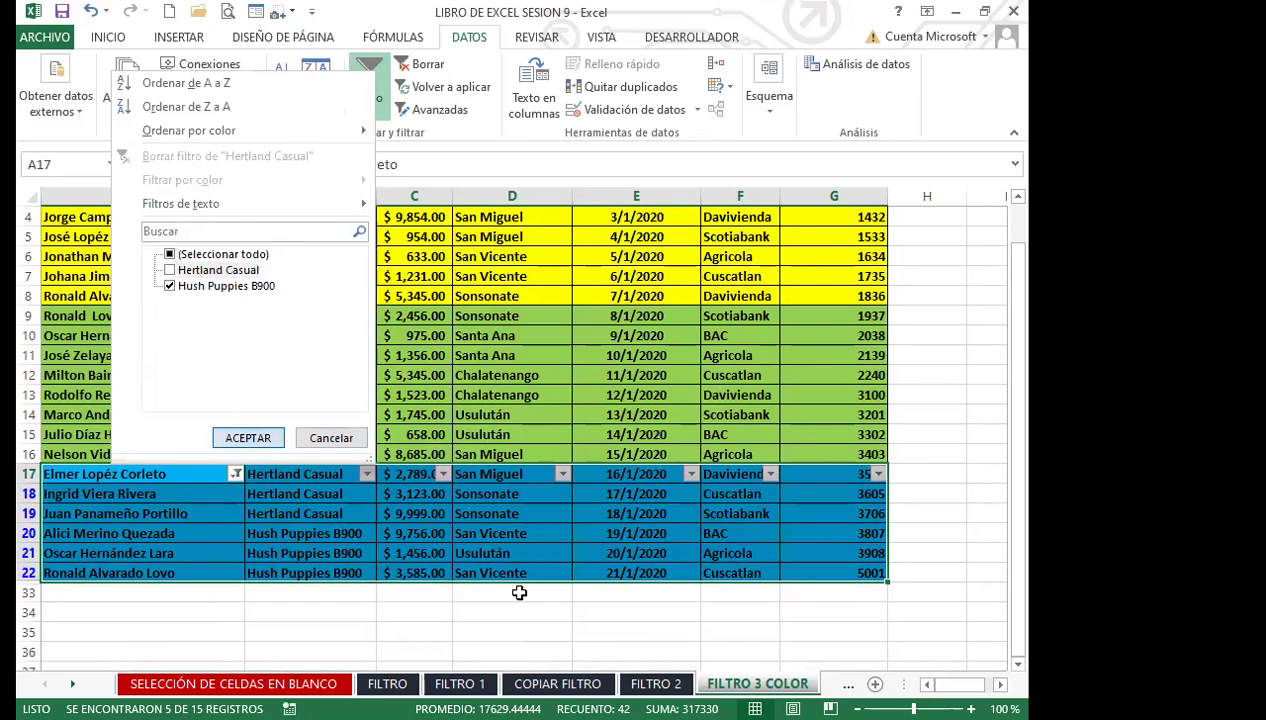
Exclude San Vicente with the zone filter in D17, and turn off the blue range's filters.
left_click(562, 473)
left_click(365, 285)
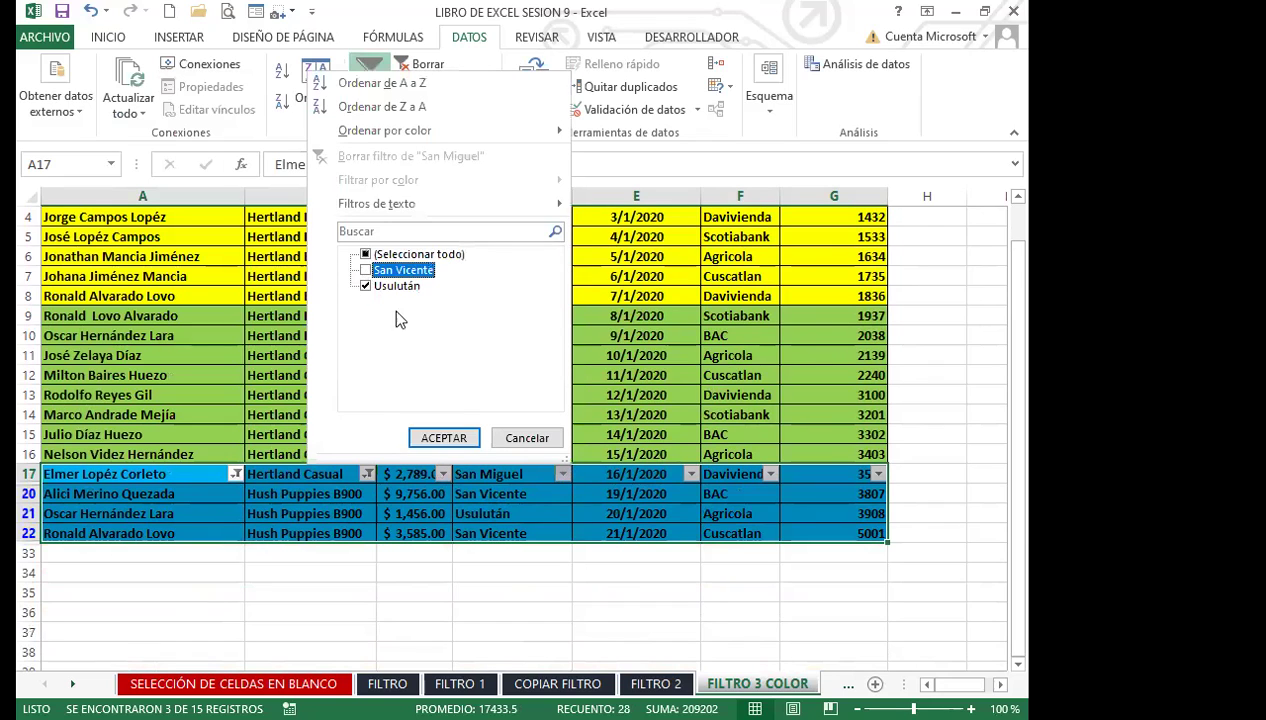
key("space")
key("Return")
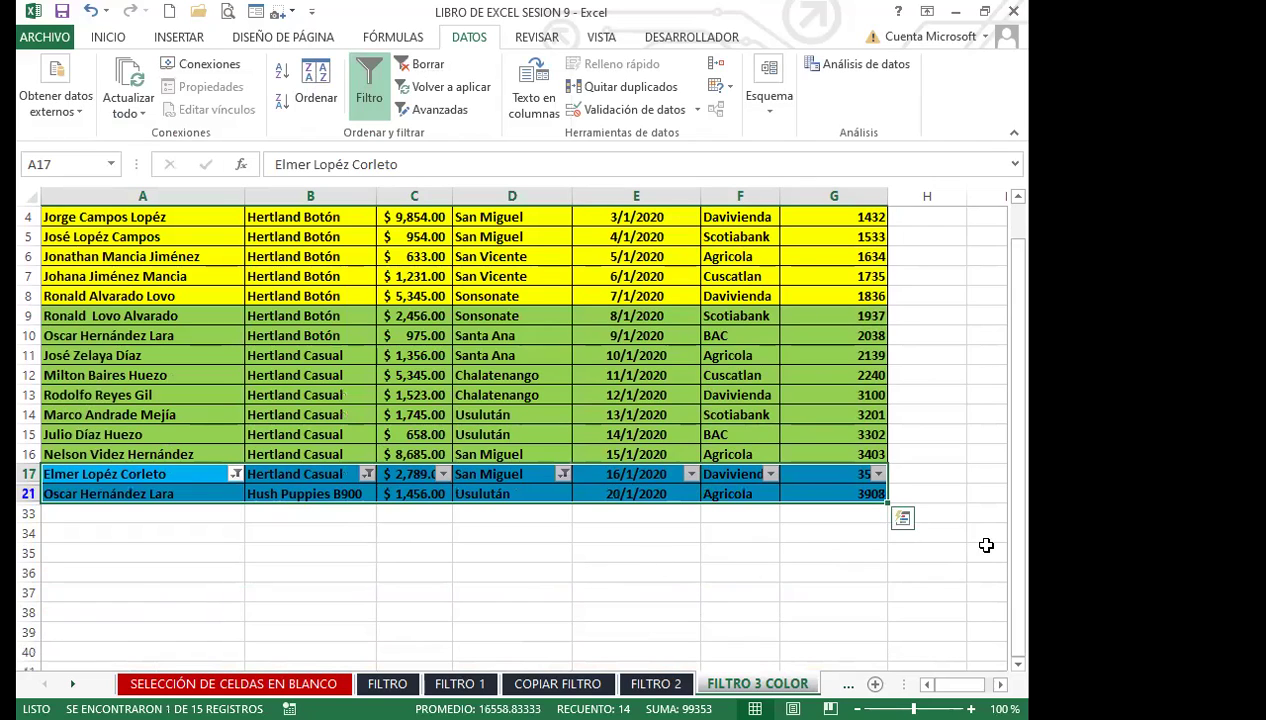
left_click(366, 85)
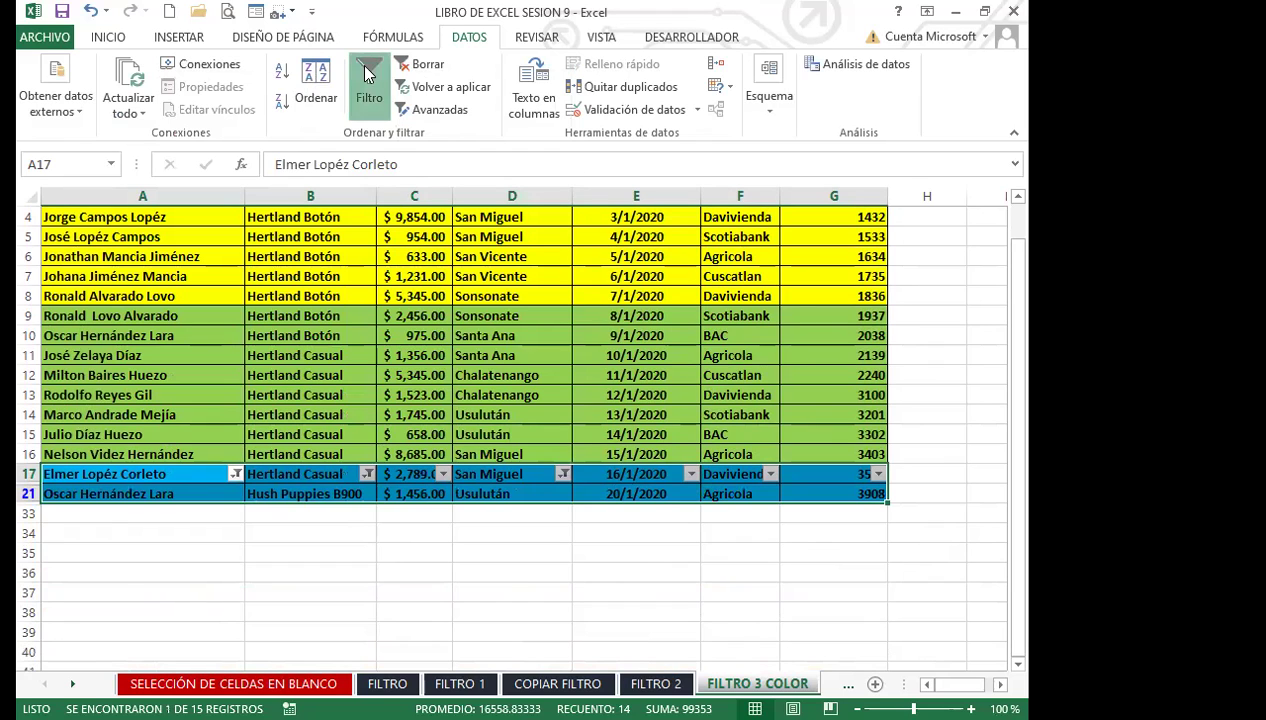
Select A17:G23, review the available filter-by-selected-cell options without applying one, and clear the range selection.
left_click(320, 511)
left_click_drag(198, 476, 845, 596)
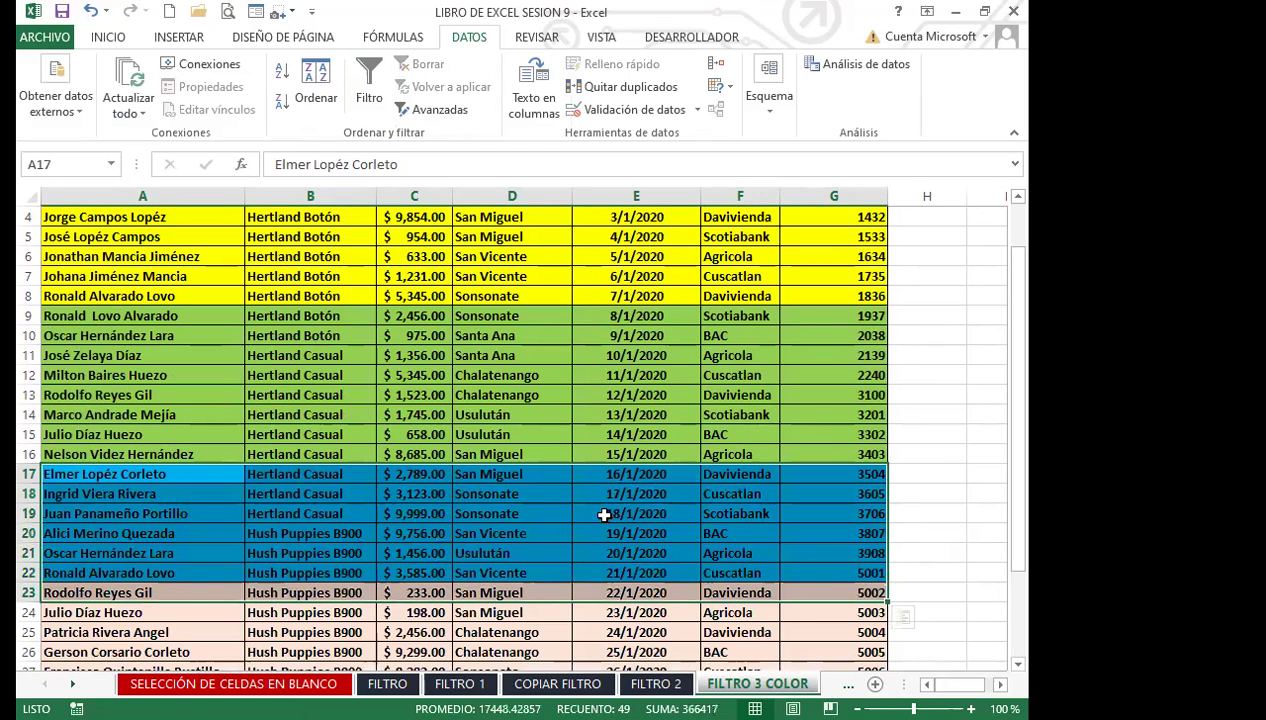
right_click(517, 462)
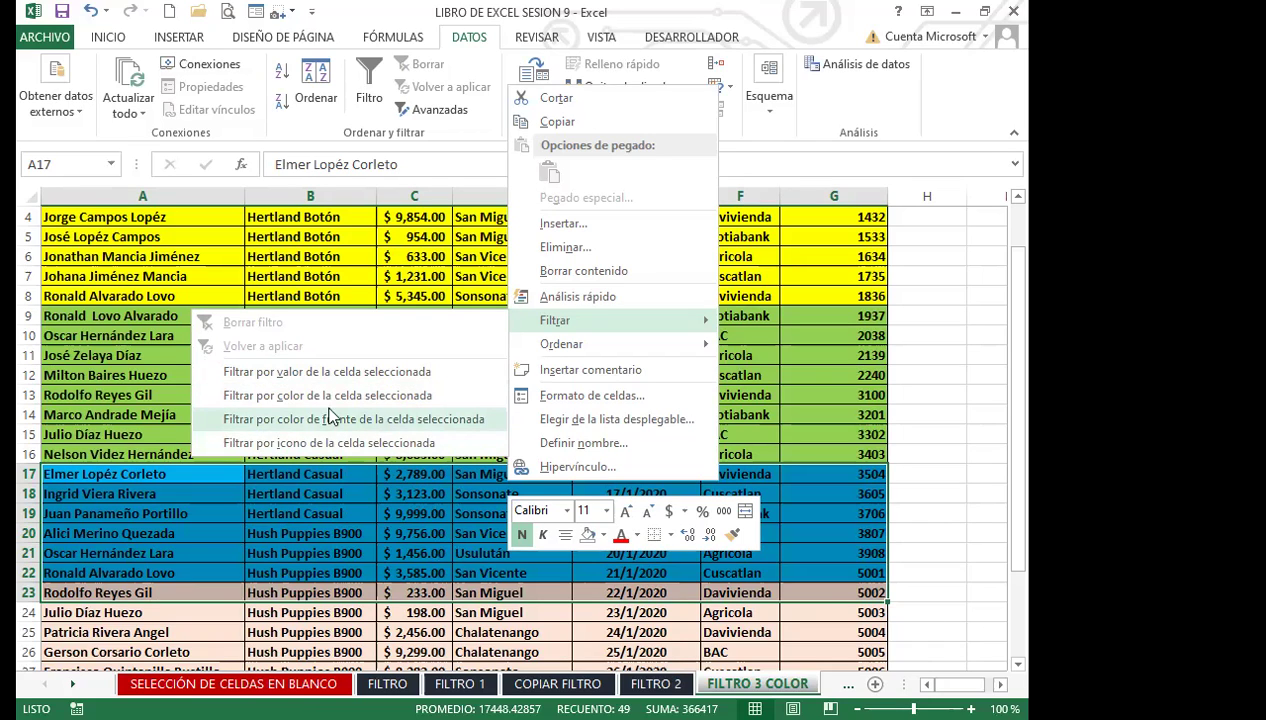
left_click(284, 481)
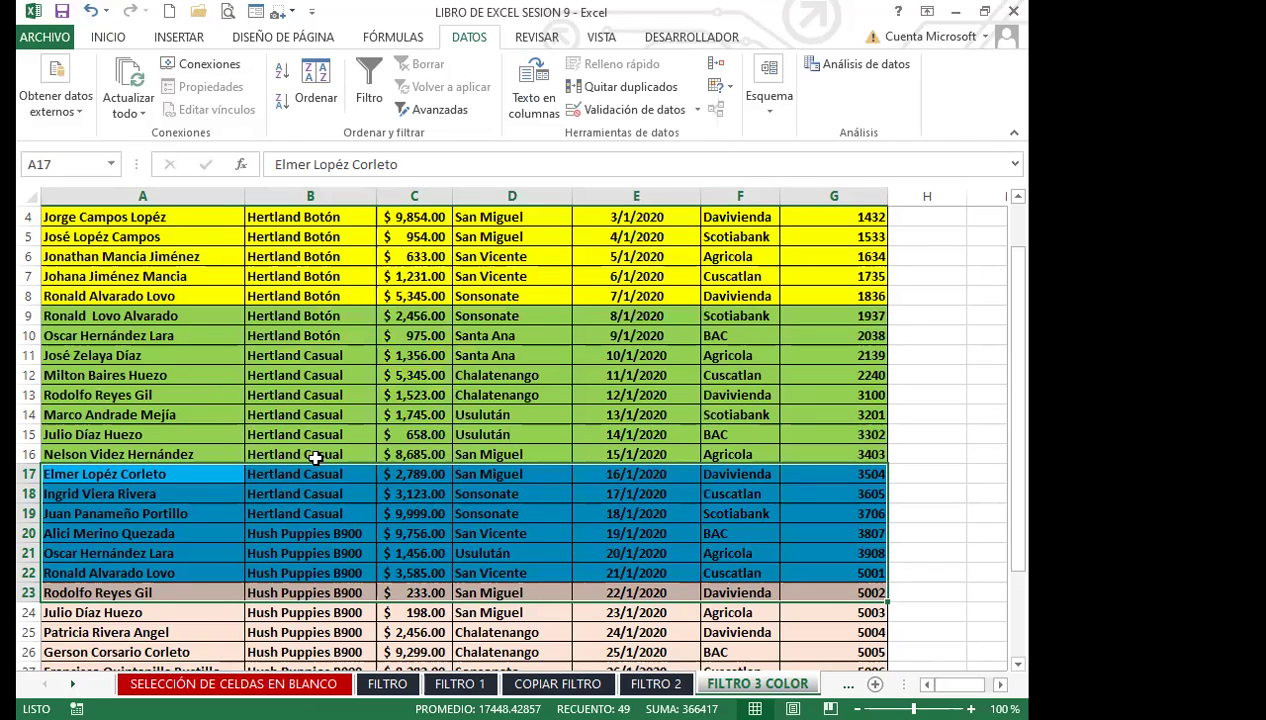
scroll(327, 471, "up", 1)
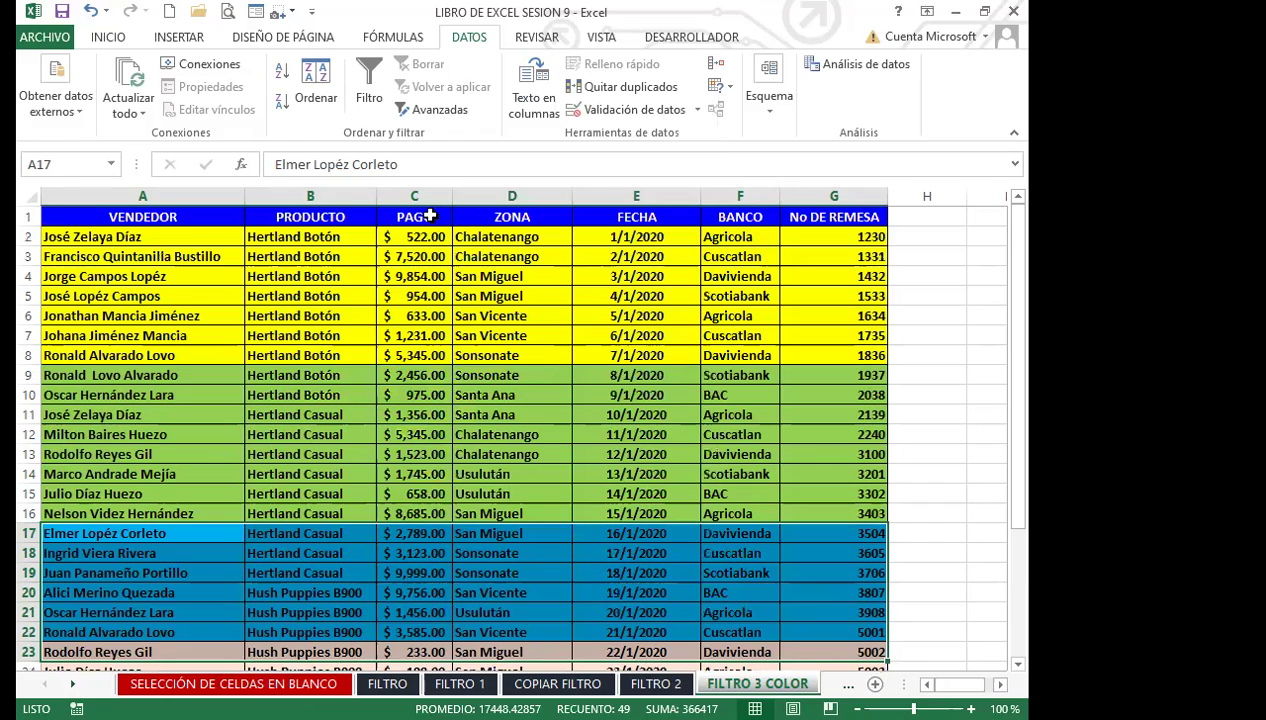
left_click(424, 215)
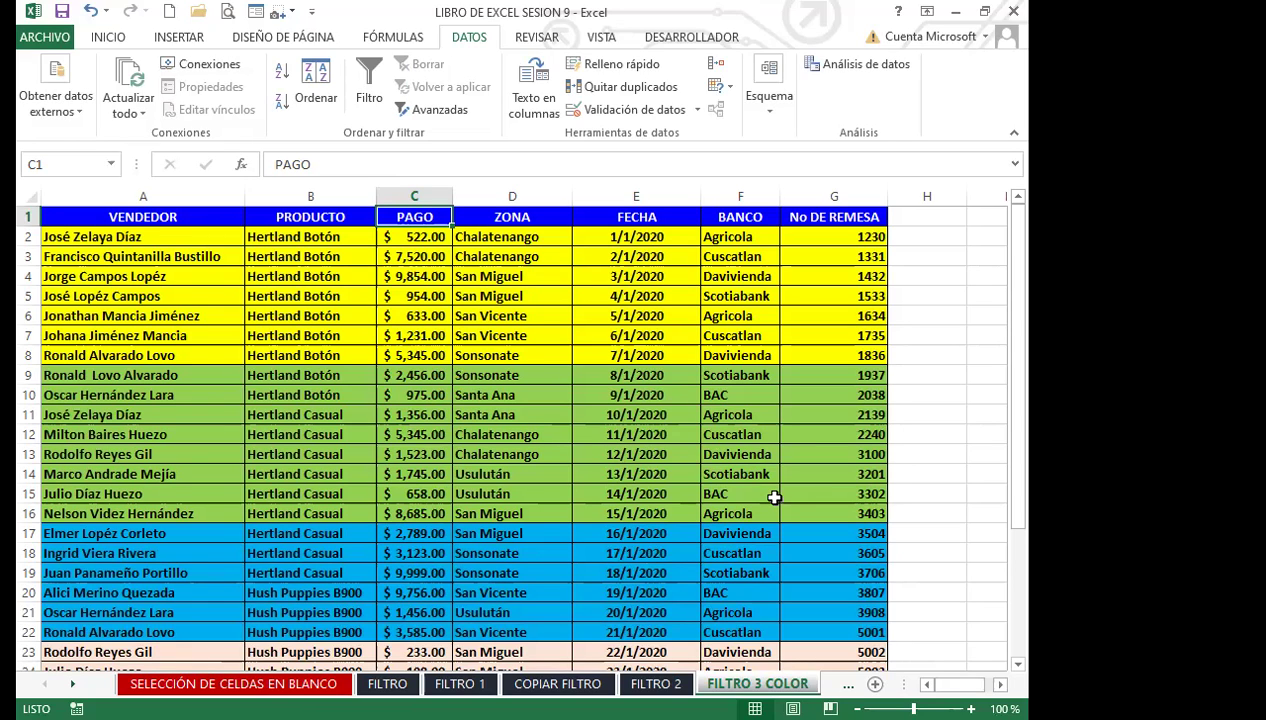
left_click(545, 474)
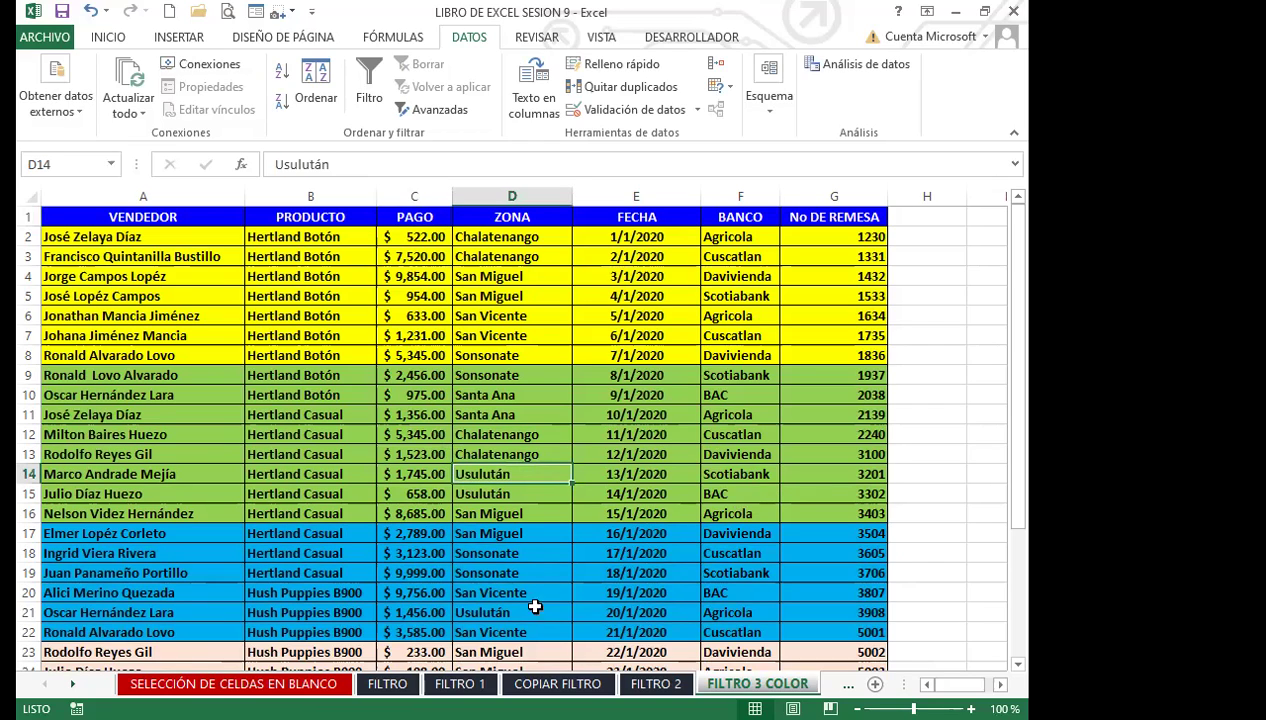